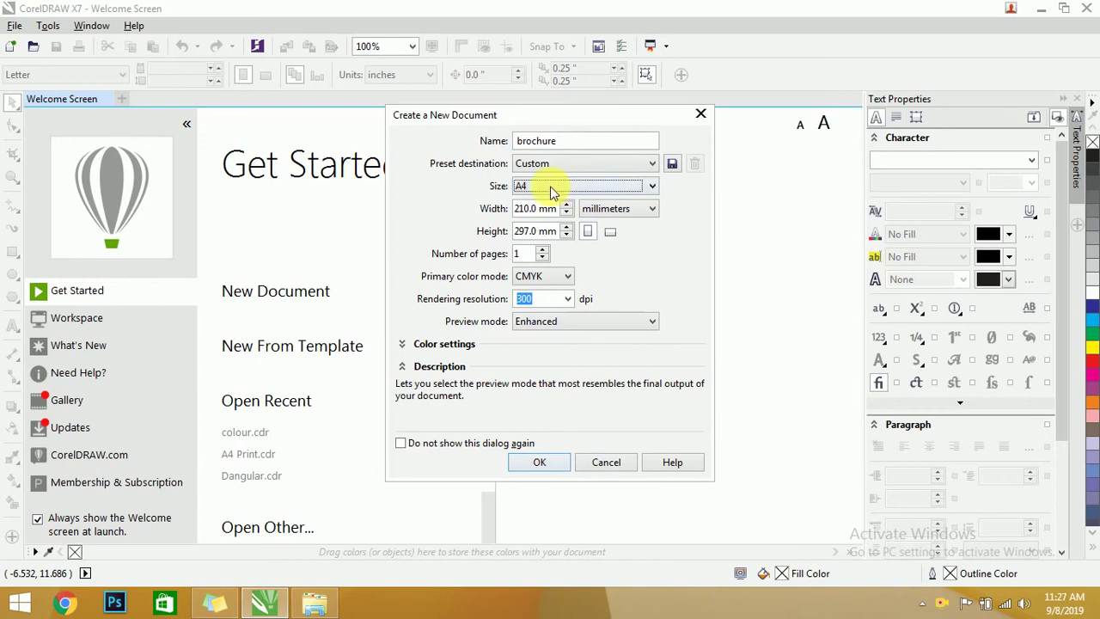
Create a new A4 portrait document named brochure, in millimetres, with CMYK colour and 300 dpi resolution.
{"action": "left_click", "coordinate": [539, 464]}
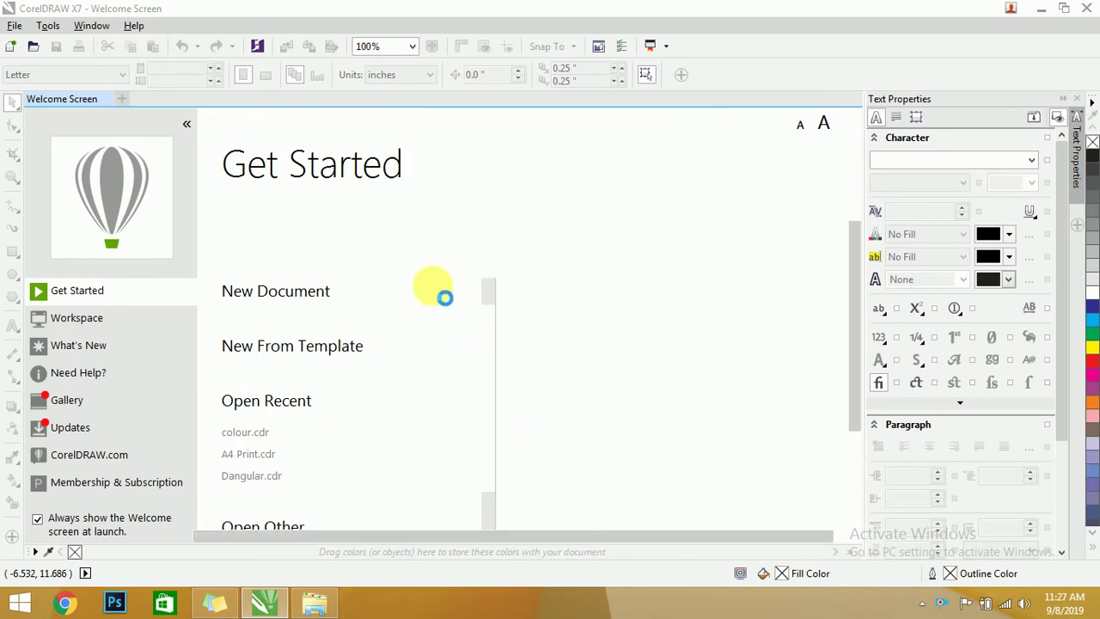
{"action": "left_click", "coordinate": [453, 288]}
Shorten the page-sized rectangle to about 89 mm high along the page's upper edge and convert it to curves.
{"action": "left_click_drag", "start_coordinate": [423, 381], "coordinate": [445, 262]}
{"action": "scroll", "coordinate": [446, 263], "scroll_direction": "up", "scroll_amount": 1}
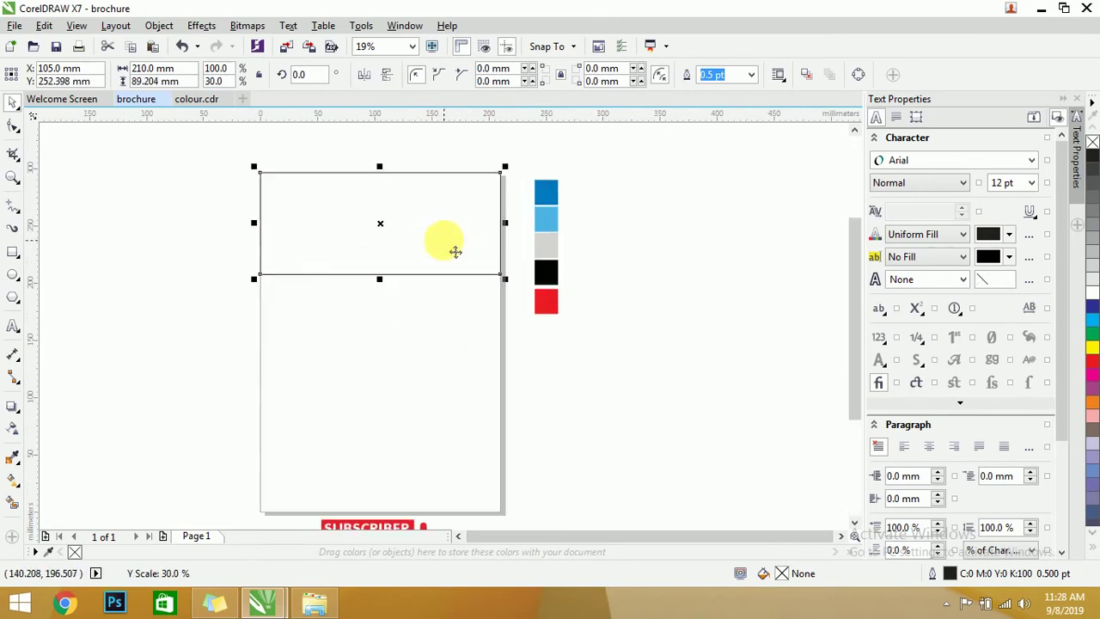
{"action": "right_click", "coordinate": [427, 183]}
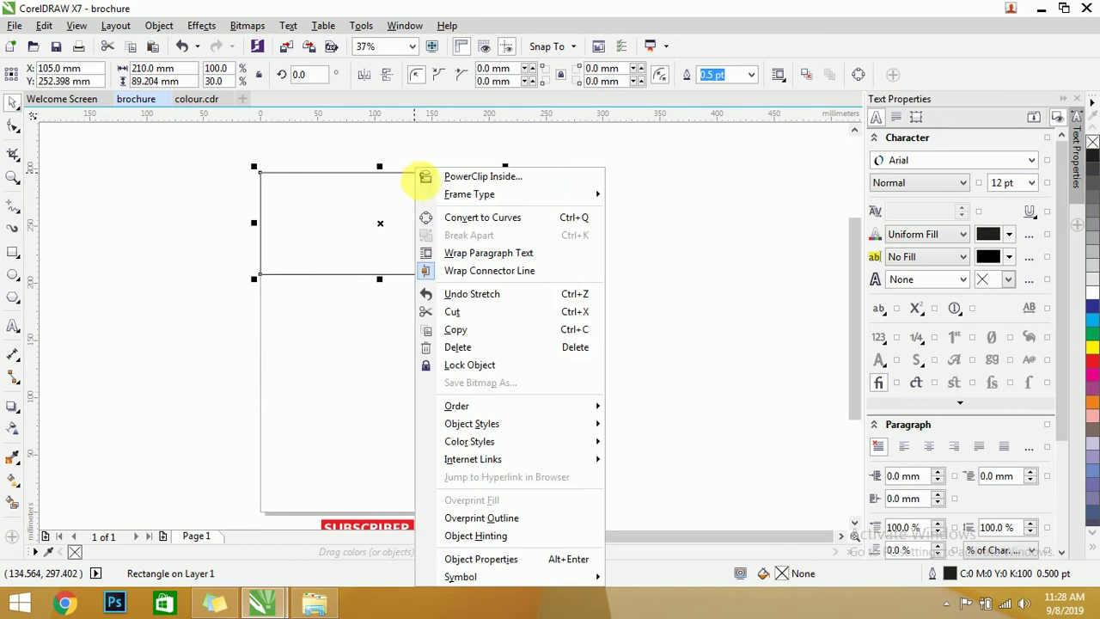
{"action": "left_click", "coordinate": [466, 216]}
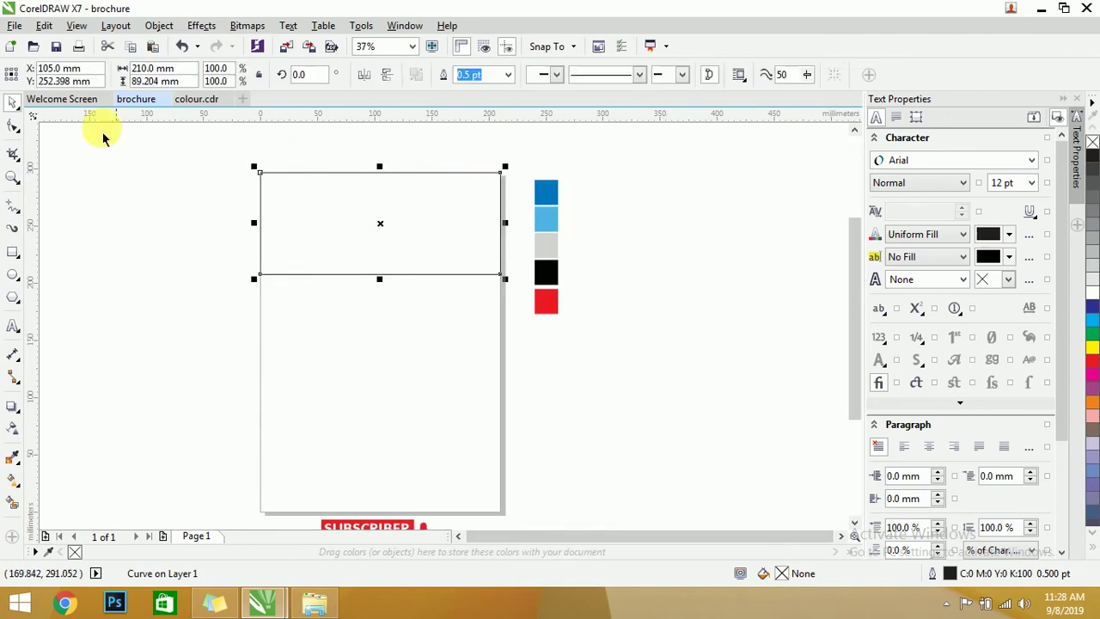
Move the curve's two right-hand nodes inward to about 137 mm and delete its lower-right node to form a triangle.
{"action": "left_click", "coordinate": [13, 127]}
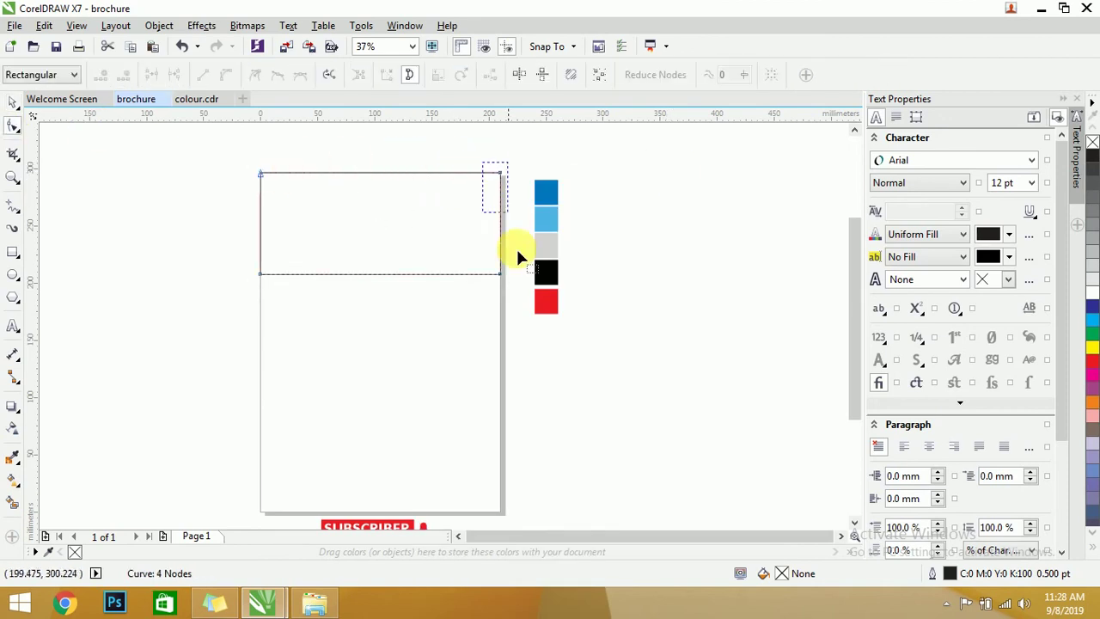
{"action": "left_click_drag", "start_coordinate": [519, 283], "coordinate": [418, 276]}
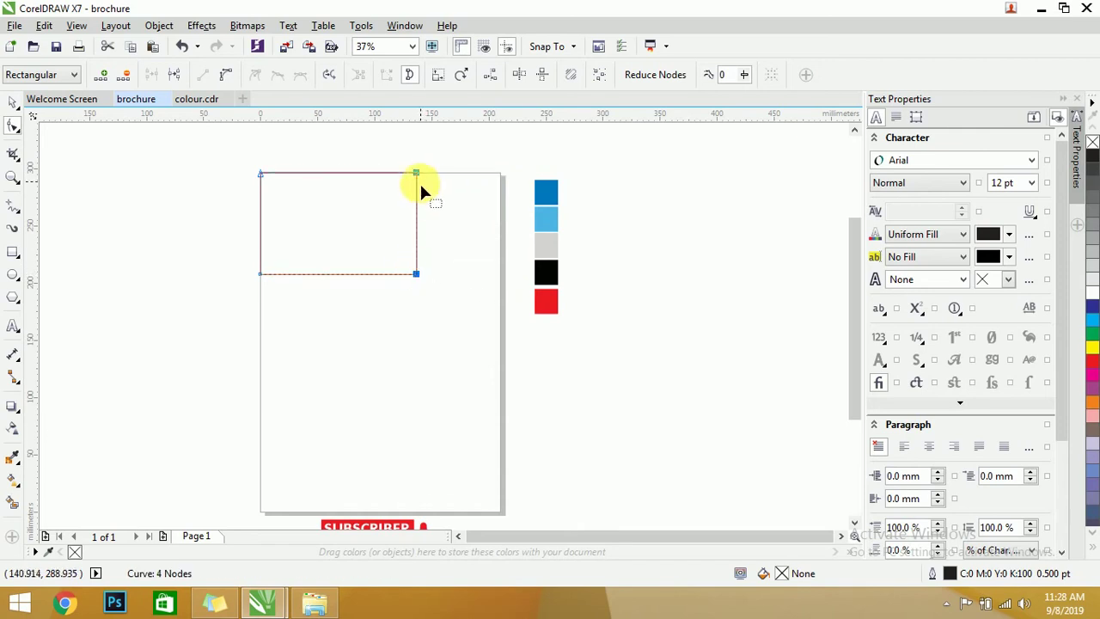
{"action": "left_click", "coordinate": [168, 239]}
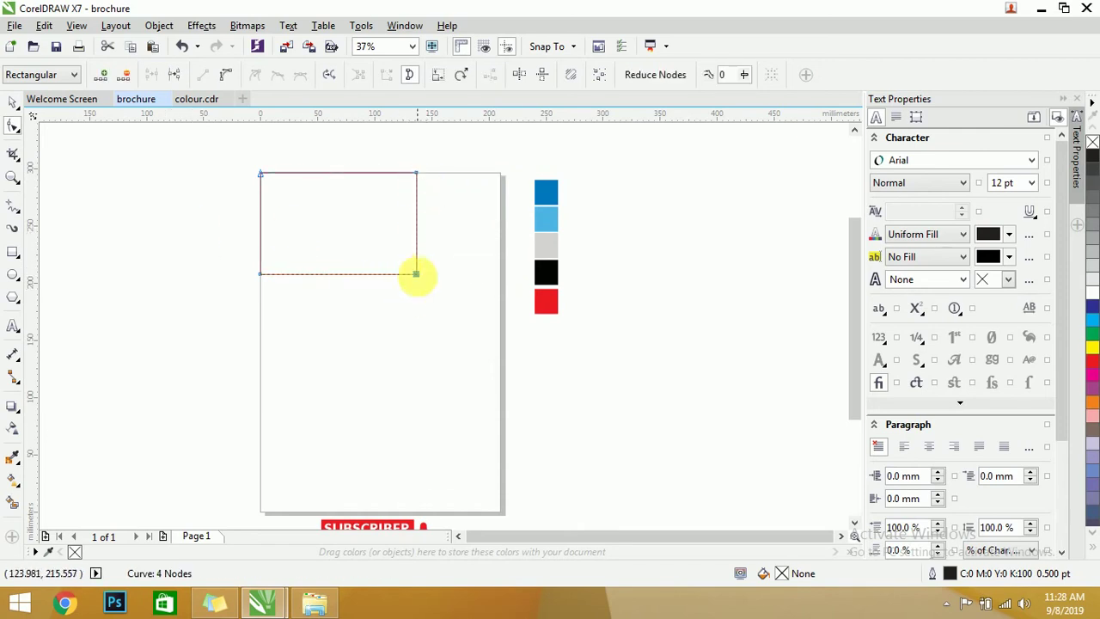
{"action": "right_click", "coordinate": [417, 274]}
{"action": "left_click", "coordinate": [457, 302]}
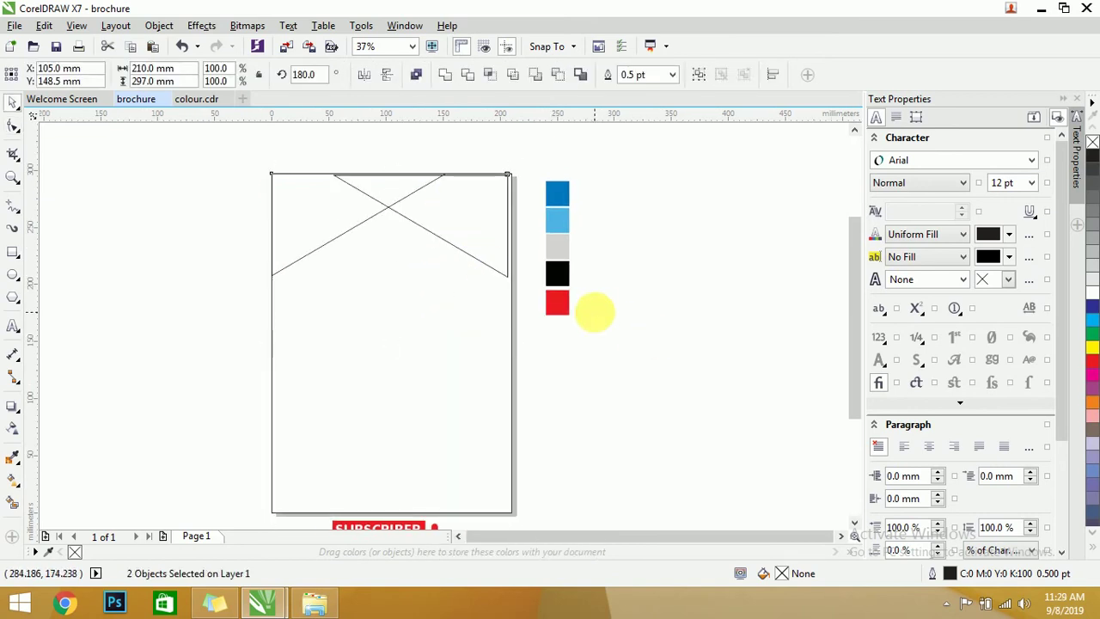
Align the mirrored right-hand triangle with the right edge of the page-sized rectangle.
{"action": "left_click", "coordinate": [597, 312]}
{"action": "left_click", "coordinate": [467, 251]}
{"action": "left_click", "coordinate": [488, 316], "text": "shift"}
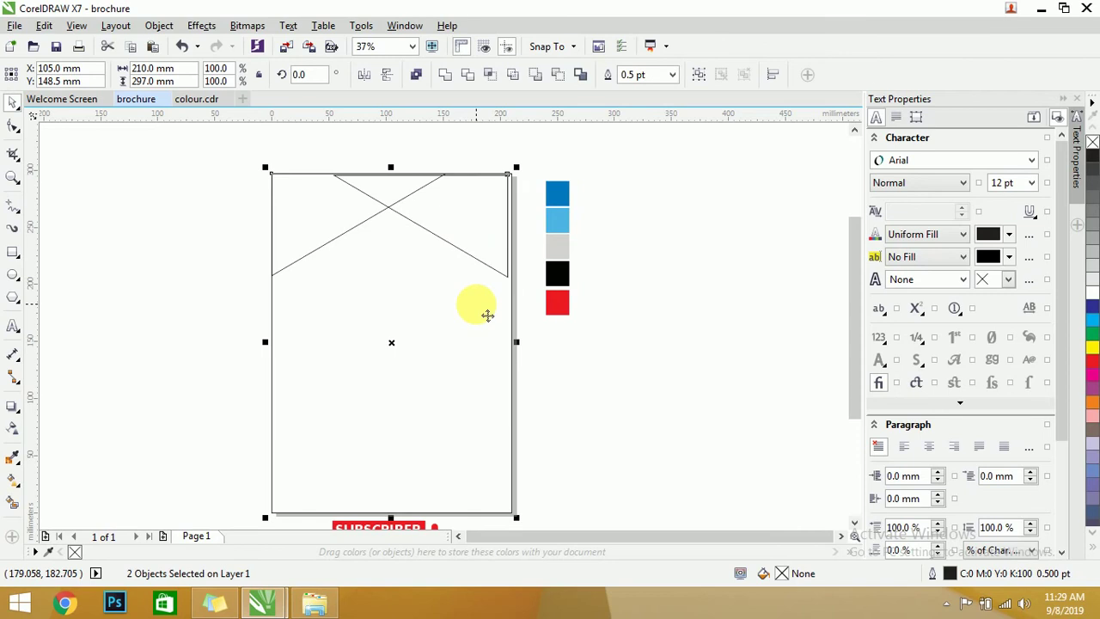
{"action": "key", "text": "l"}
{"action": "key", "text": "r"}
{"action": "left_click", "coordinate": [577, 241]}
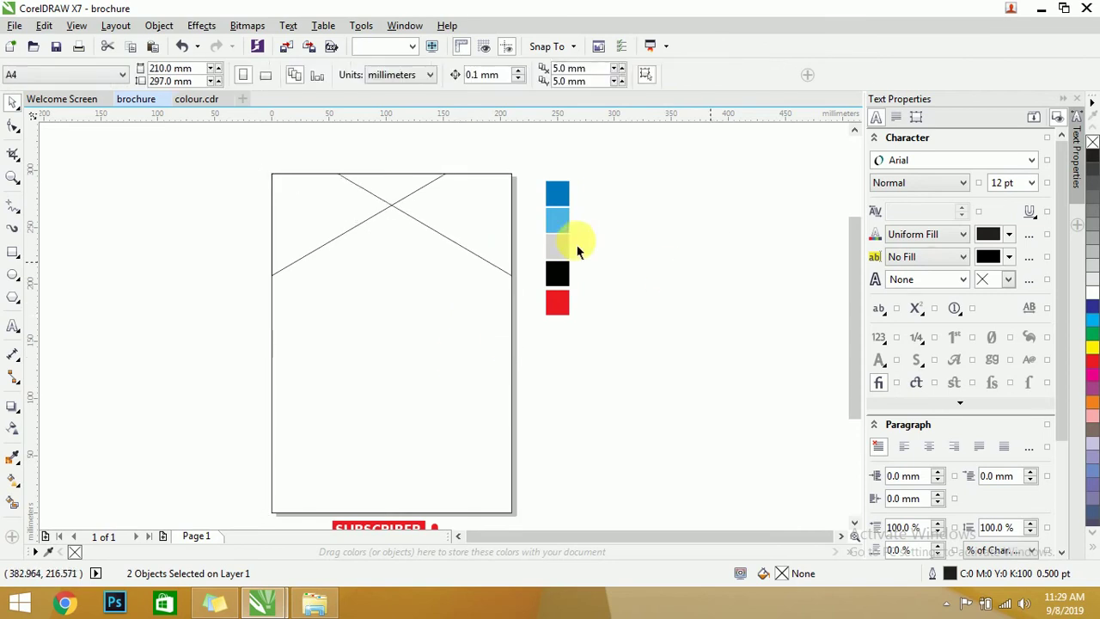
Move the right triangle's upper-left node onto the left triangle's upper corner, and raise its lower node along the page's right edge.
{"action": "left_click", "coordinate": [447, 213]}
{"action": "left_click", "coordinate": [13, 127]}
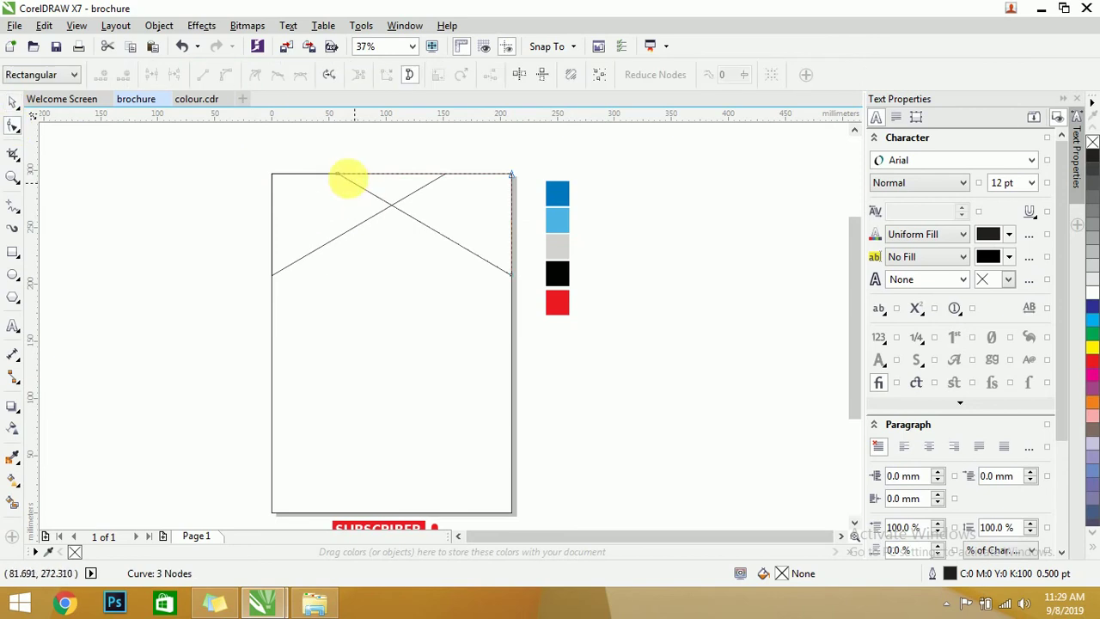
{"action": "left_click_drag", "start_coordinate": [342, 178], "coordinate": [444, 173]}
{"action": "scroll", "coordinate": [446, 172], "scroll_direction": "up", "scroll_amount": 10}
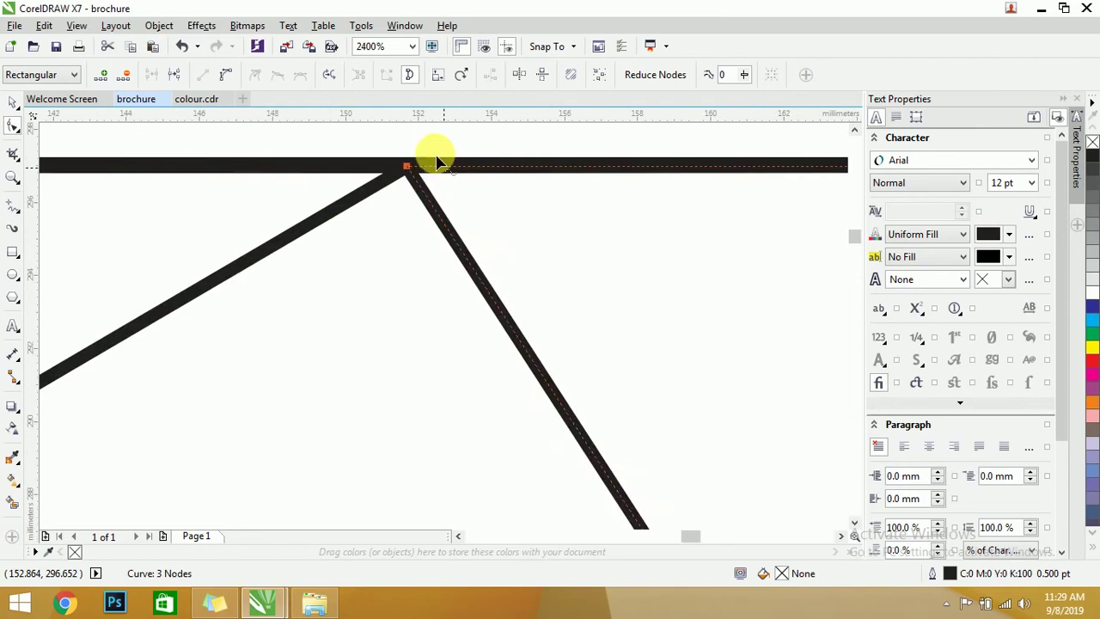
{"action": "scroll", "coordinate": [439, 161], "scroll_direction": "down", "scroll_amount": 10}
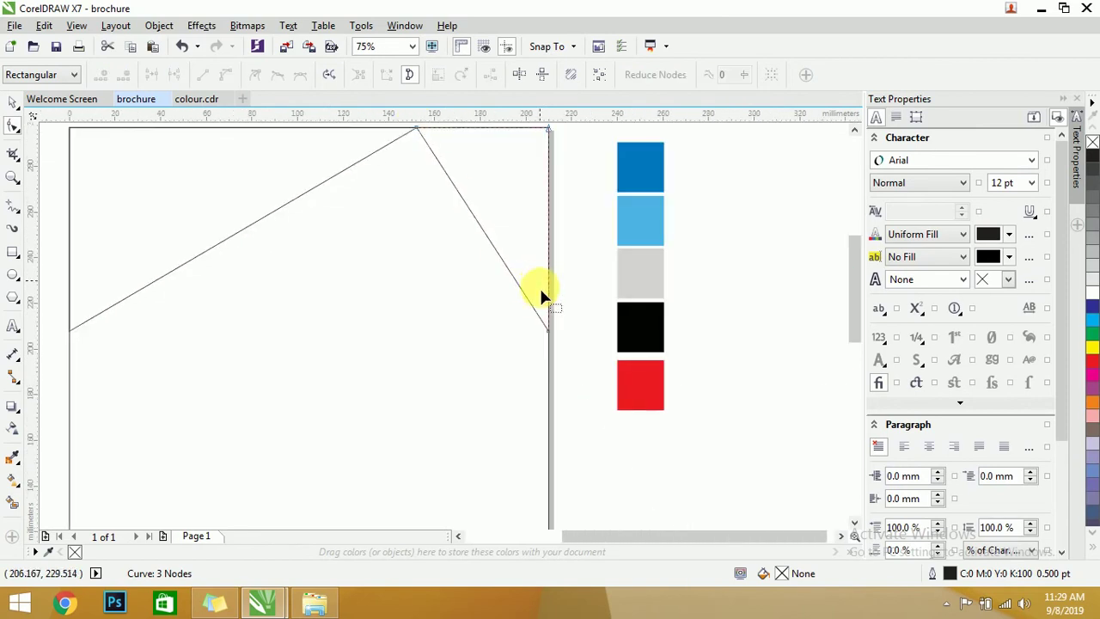
{"action": "left_click_drag", "start_coordinate": [547, 329], "coordinate": [547, 238]}
{"action": "scroll", "coordinate": [393, 147], "scroll_direction": "down", "scroll_amount": 2}
{"action": "scroll", "coordinate": [440, 185], "scroll_direction": "up", "scroll_amount": 2}
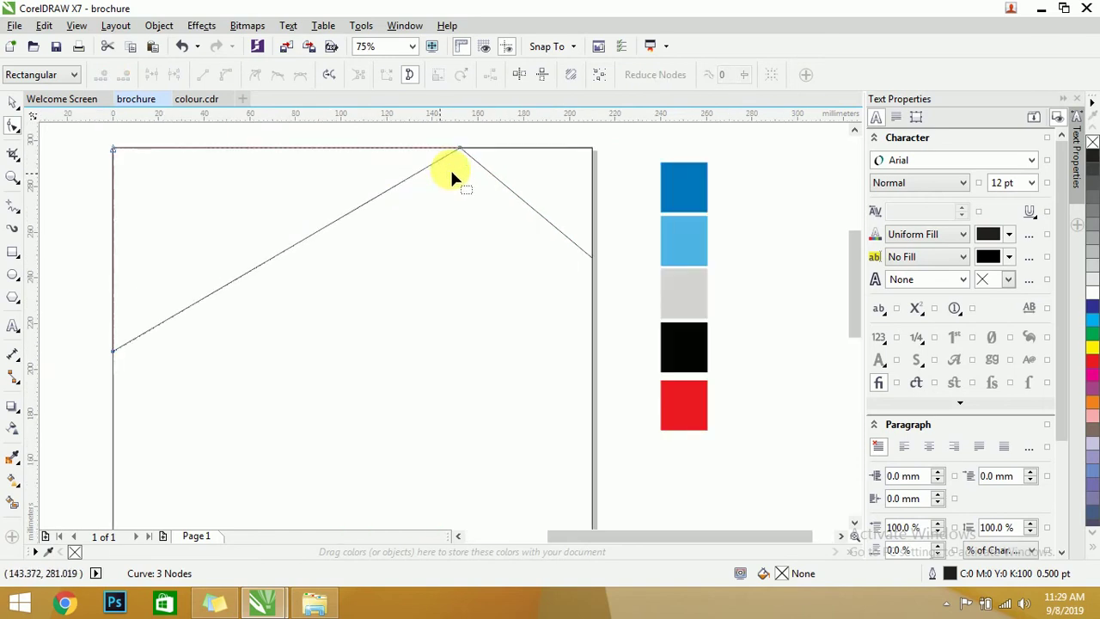
Shift the meeting corners of both triangles along the page's upper edge to about 138 mm.
{"action": "left_click_drag", "start_coordinate": [458, 150], "coordinate": [431, 151]}
{"action": "scroll", "coordinate": [430, 150], "scroll_direction": "up", "scroll_amount": 3}
{"action": "scroll", "coordinate": [429, 155], "scroll_direction": "up", "scroll_amount": 1}
{"action": "scroll", "coordinate": [438, 161], "scroll_direction": "down", "scroll_amount": 3}
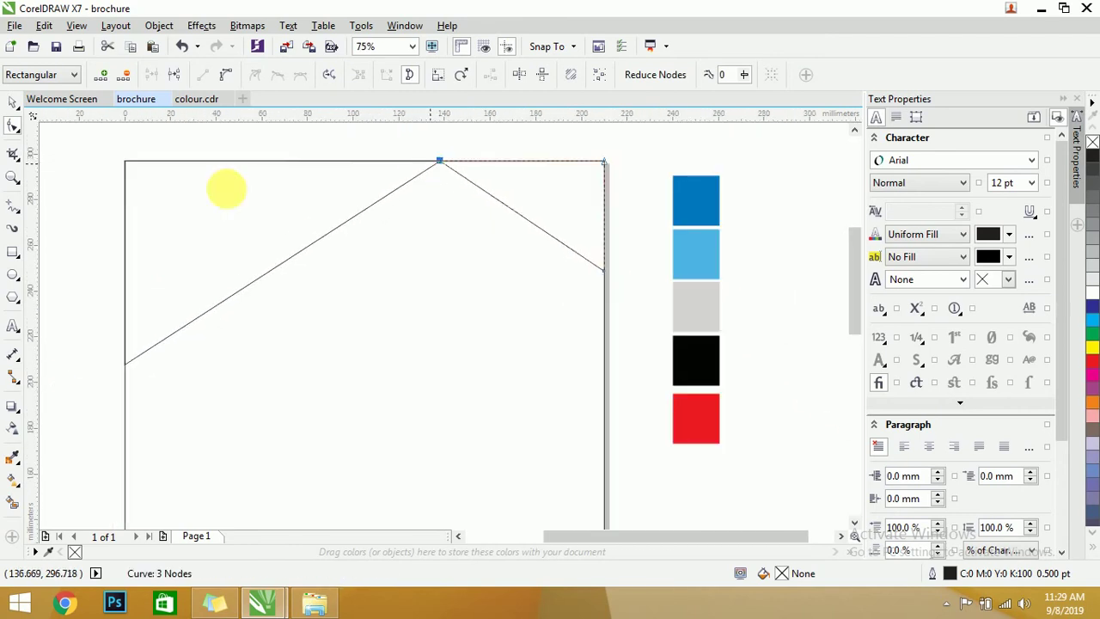
Duplicate the left triangle about 14 mm straight below the original.
{"action": "left_click", "coordinate": [12, 106]}
{"action": "left_click", "coordinate": [290, 238]}
{"action": "left_click_drag", "start_coordinate": [272, 238], "coordinate": [285, 270]}
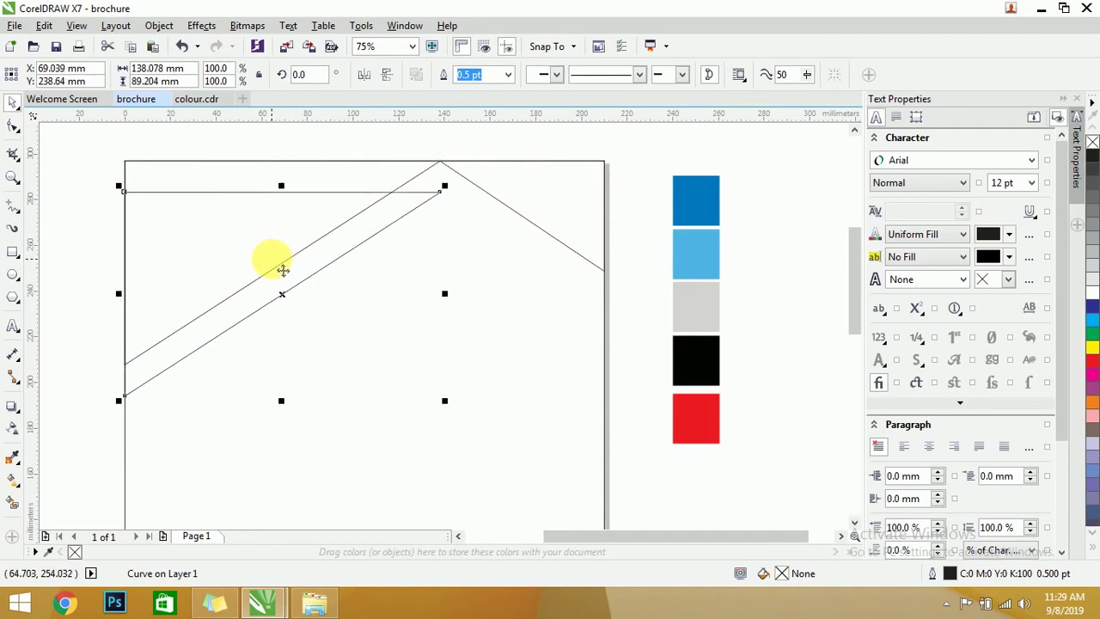
Move the right triangle's upper-left node to the lowered copy's top edge, and add a node placed on the left triangle's upper corner.
{"action": "left_click", "coordinate": [13, 126]}
{"action": "left_click_drag", "start_coordinate": [440, 161], "coordinate": [392, 197]}
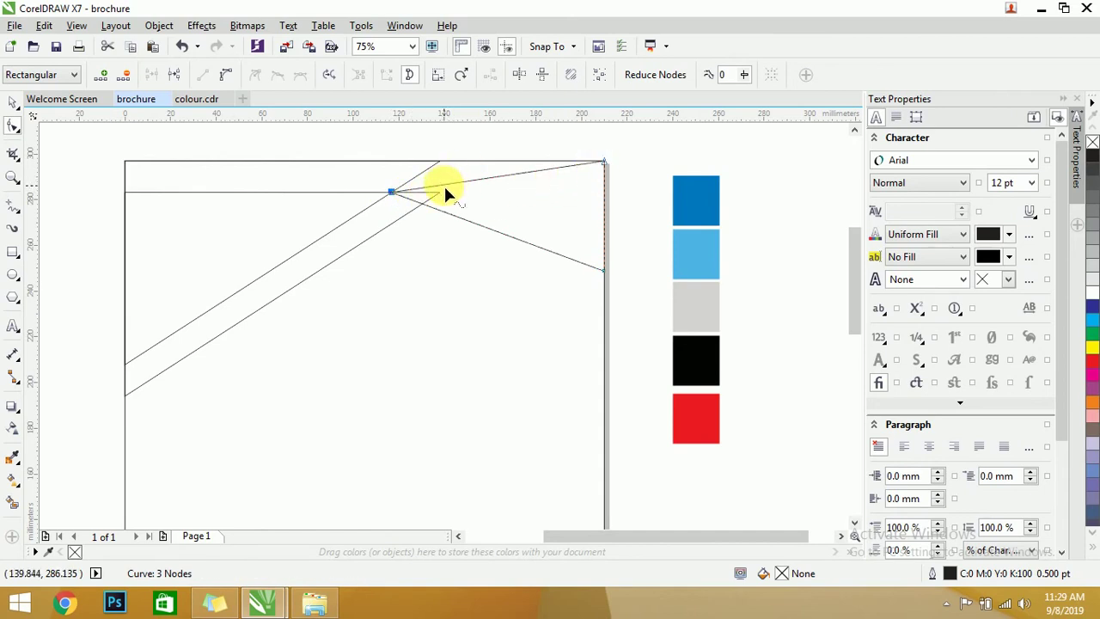
{"action": "right_click", "coordinate": [446, 184]}
{"action": "left_click", "coordinate": [478, 195]}
{"action": "left_click_drag", "start_coordinate": [447, 181], "coordinate": [439, 164]}
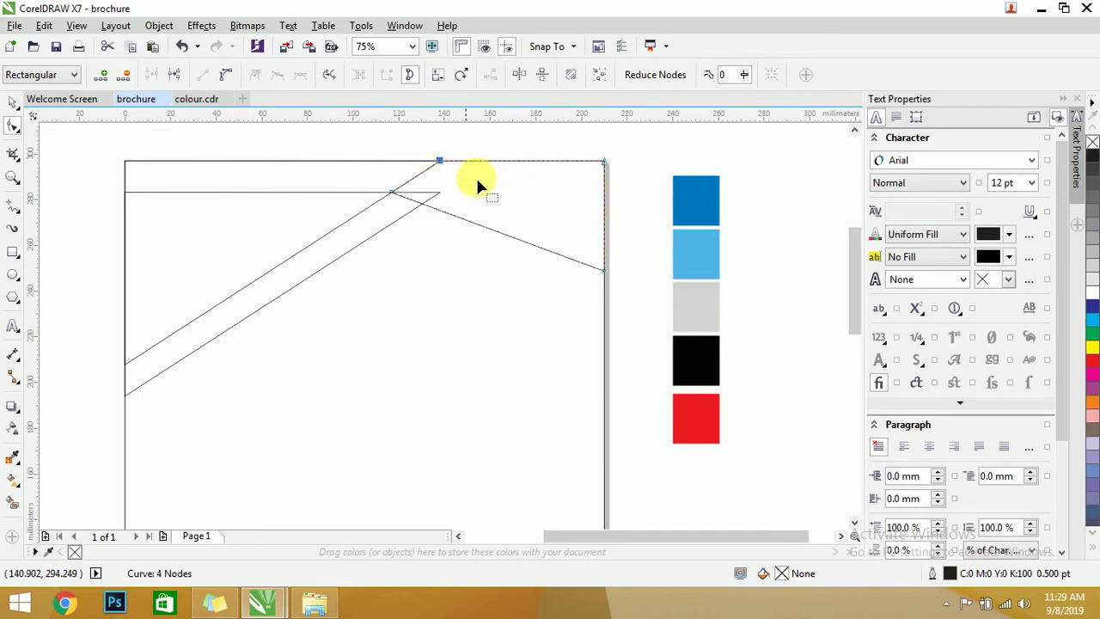
{"action": "key", "text": "ctrl+z"}
{"action": "key", "text": "F3"}
{"action": "double_click", "coordinate": [12, 206]}
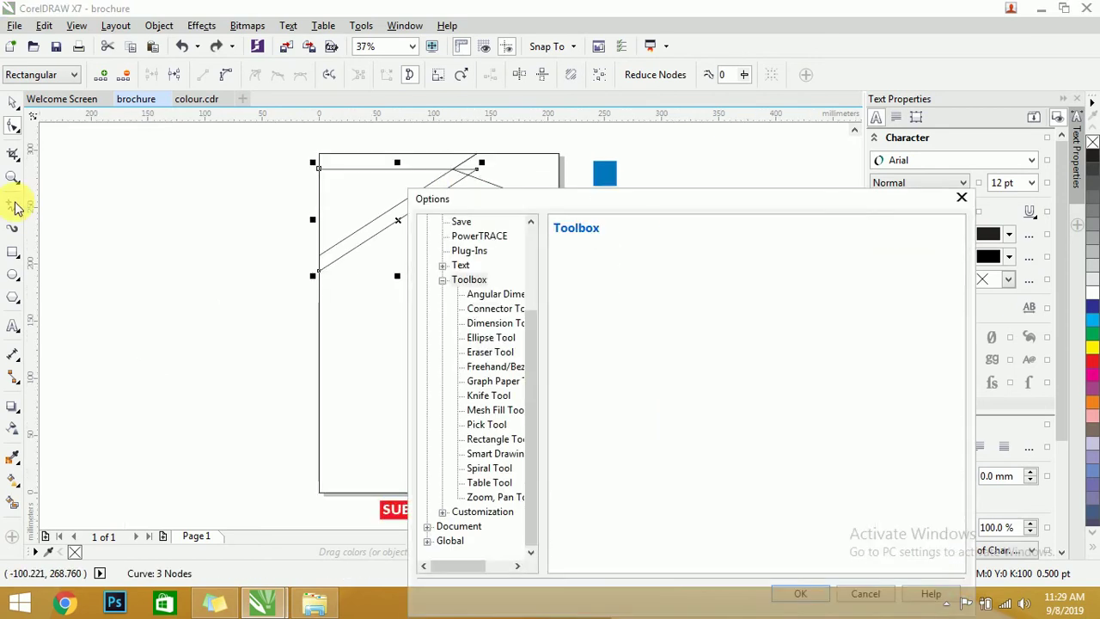
{"action": "left_click", "coordinate": [961, 197]}
Draw a closed five-sided Pen shape about 210 × 124 mm across the page's upper area, peaking just below the triangles.
{"action": "left_click", "coordinate": [13, 211]}
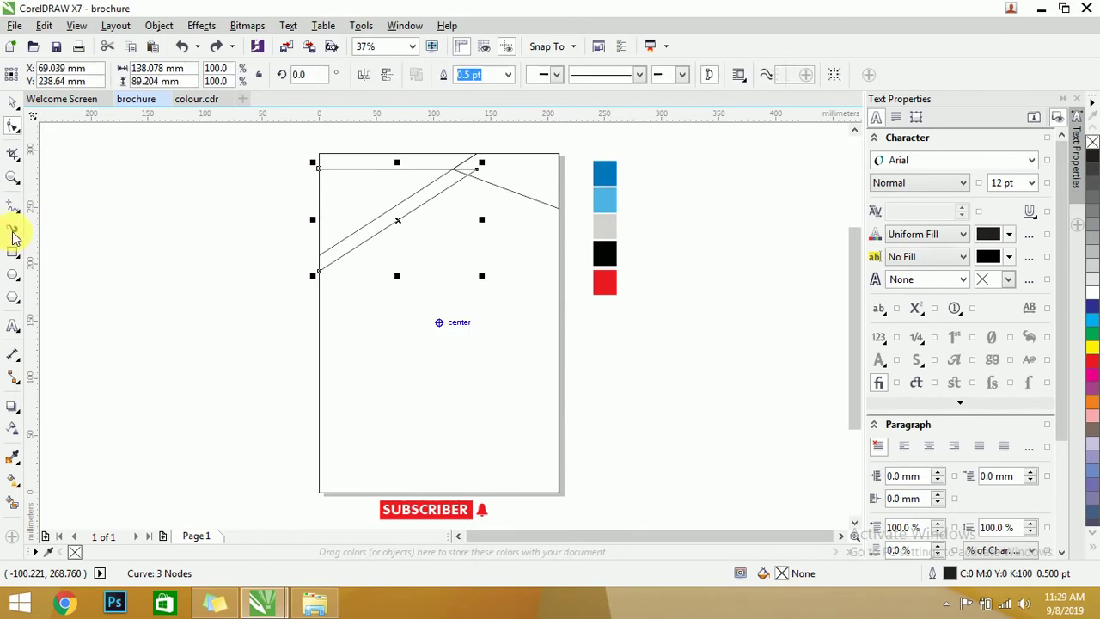
{"action": "left_click", "coordinate": [19, 212]}
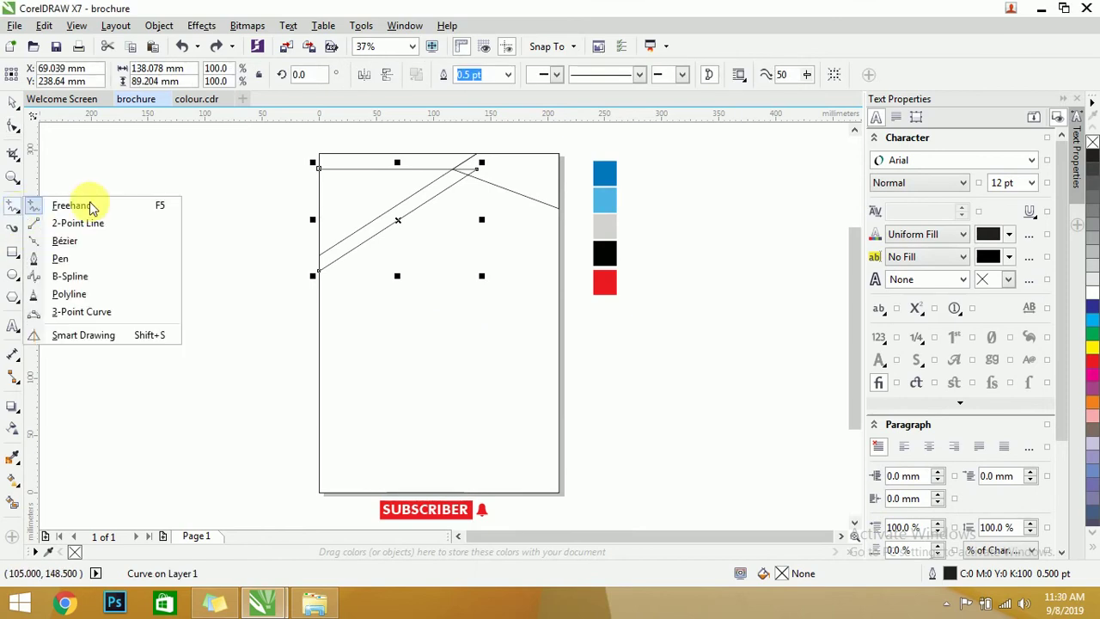
{"action": "left_click", "coordinate": [74, 256]}
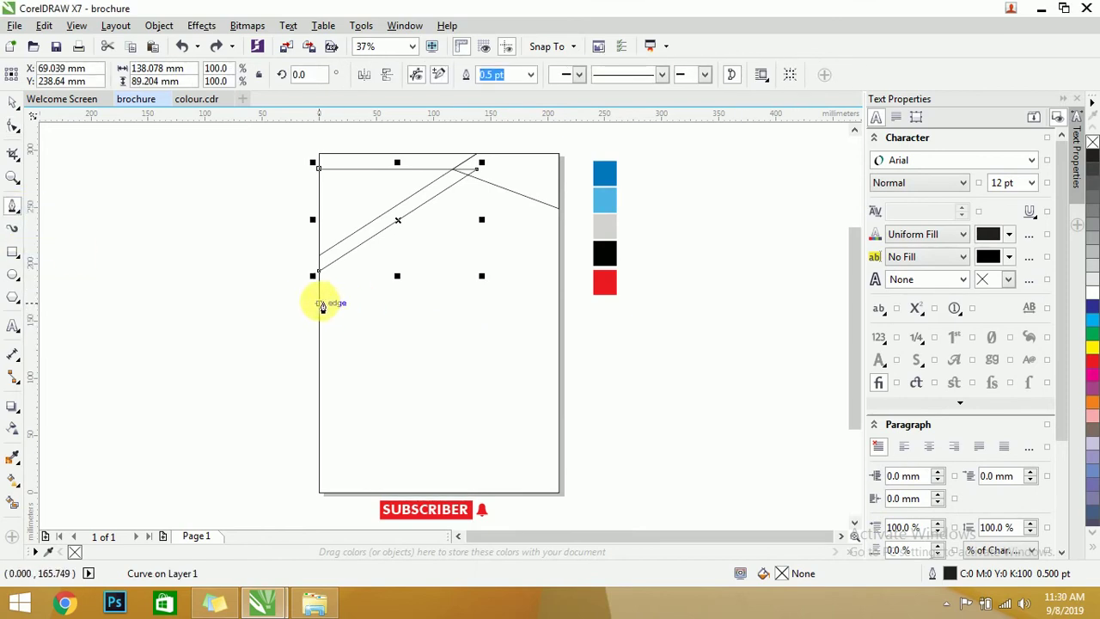
{"action": "left_click", "coordinate": [320, 295]}
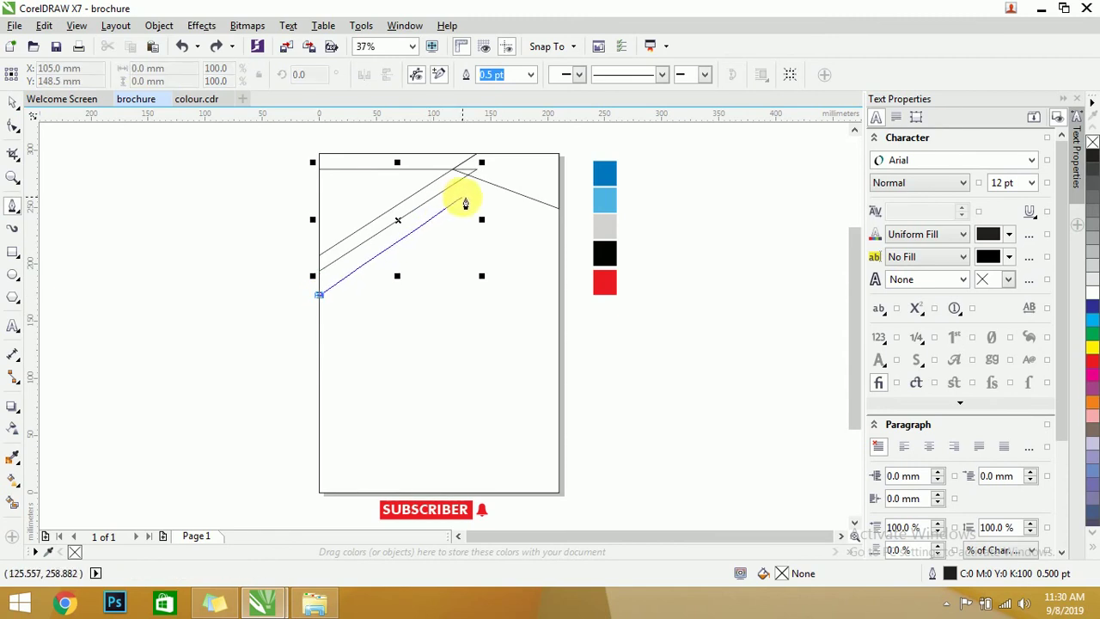
{"action": "left_click", "coordinate": [462, 197]}
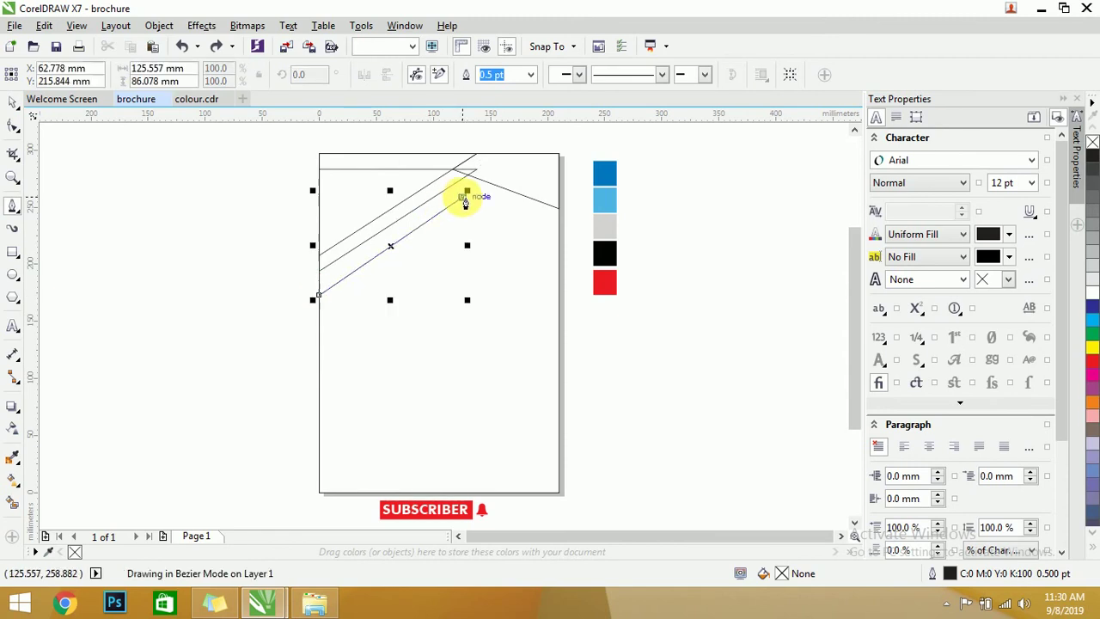
{"action": "left_click", "coordinate": [559, 233]}
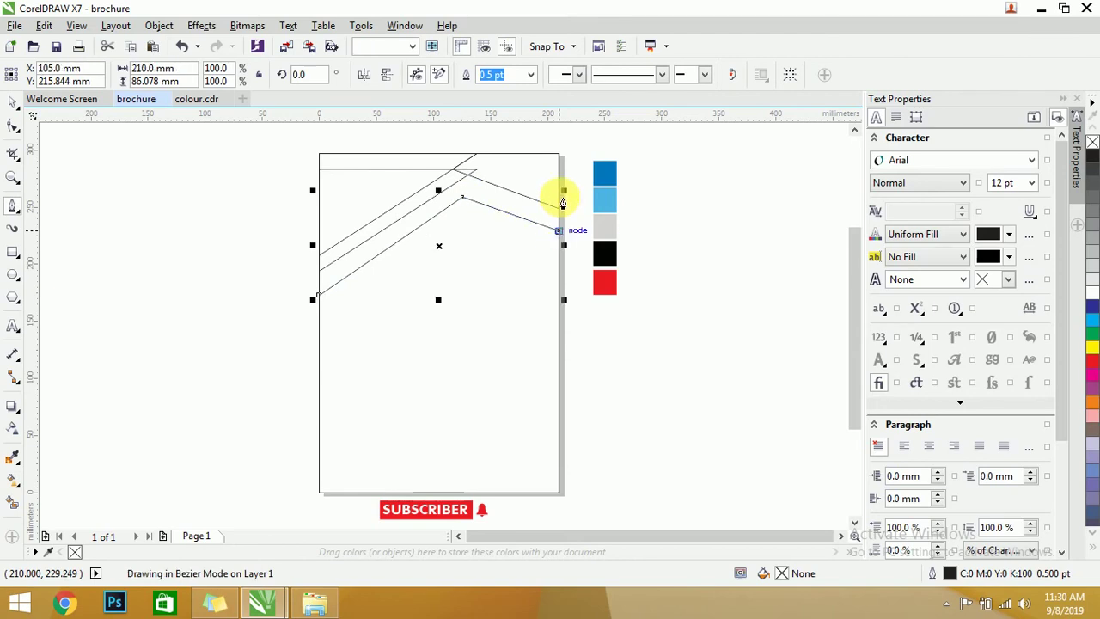
{"action": "left_click", "coordinate": [562, 155]}
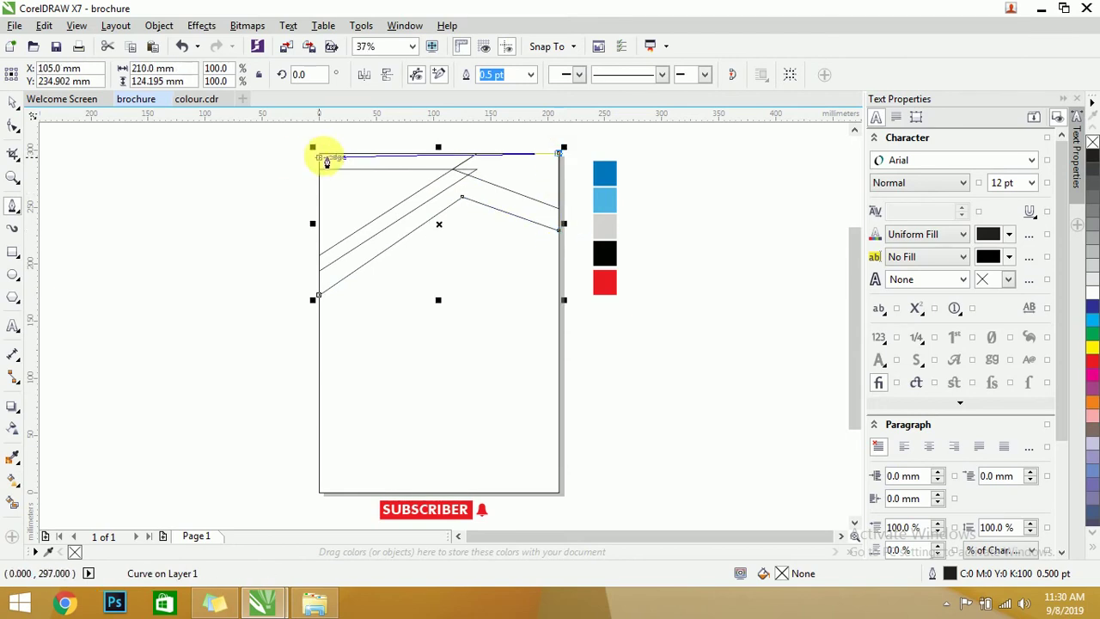
{"action": "left_click", "coordinate": [319, 154]}
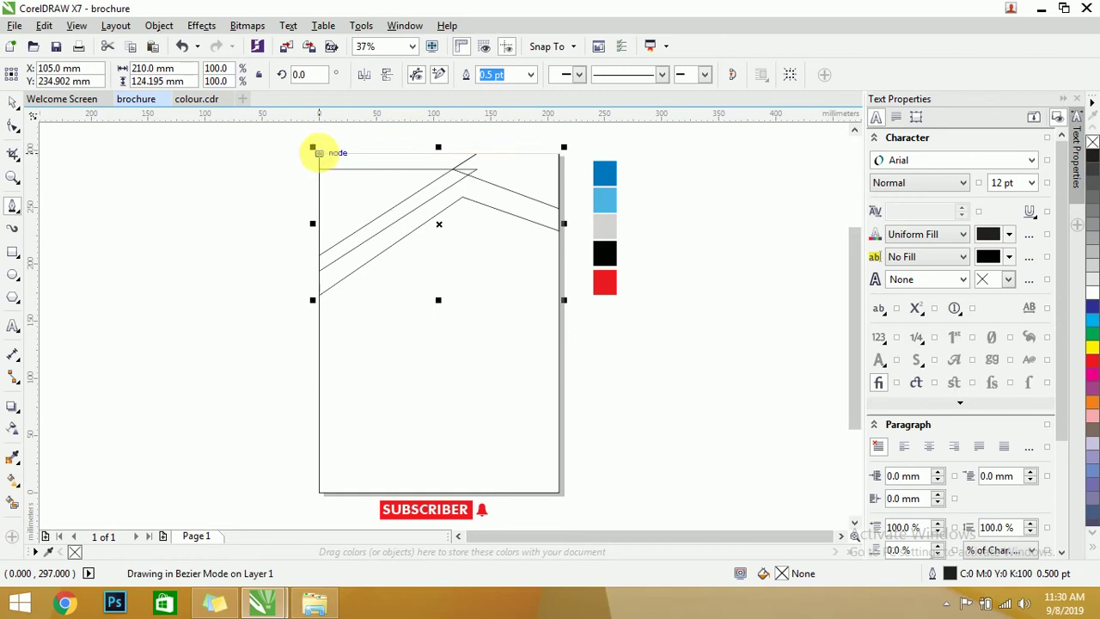
{"action": "left_click", "coordinate": [320, 297]}
Draw a small closed downward-pointing triangle about 29 × 27 mm with the Pen tool, near the large shape's lower-left corner.
{"action": "scroll", "coordinate": [332, 273], "scroll_direction": "down", "scroll_amount": 2}
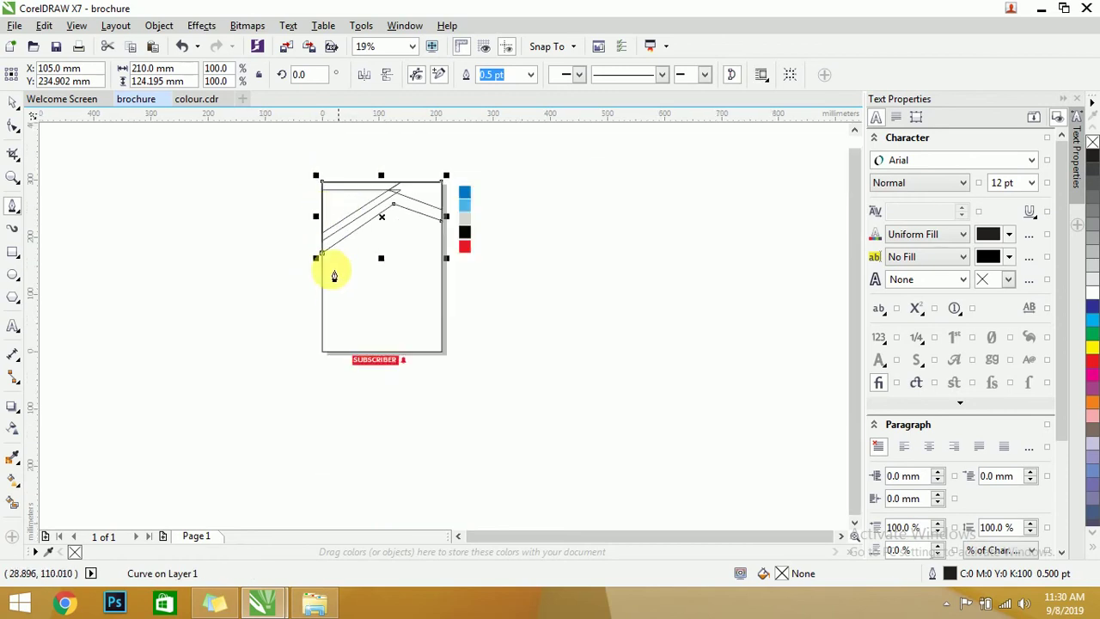
{"action": "scroll", "coordinate": [334, 258], "scroll_direction": "up", "scroll_amount": 2}
{"action": "scroll", "coordinate": [336, 262], "scroll_direction": "up", "scroll_amount": 2}
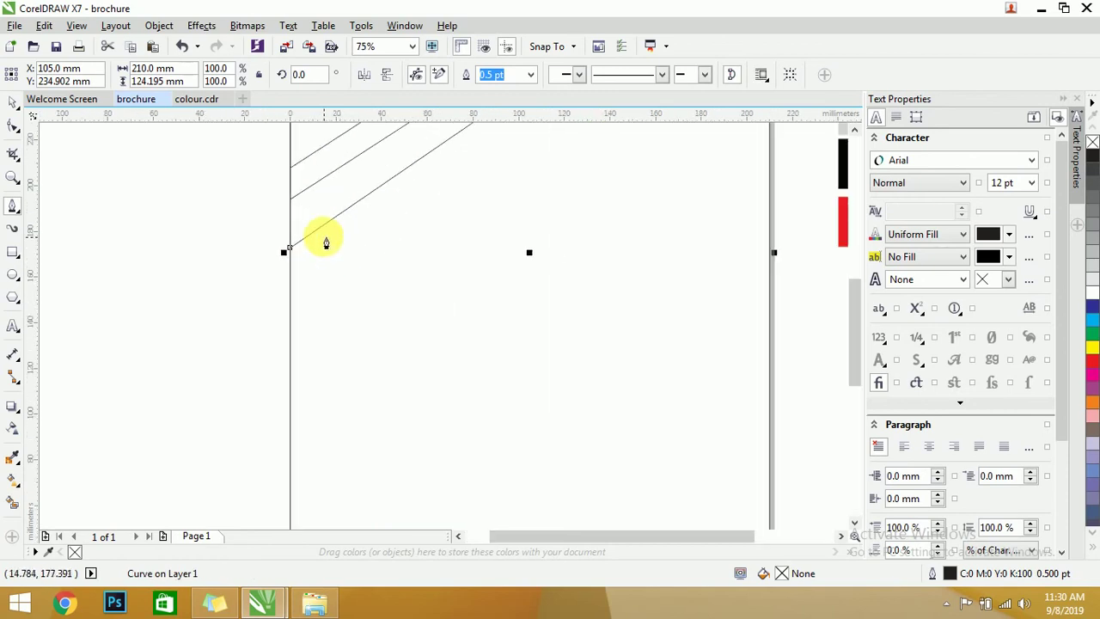
{"action": "left_click", "coordinate": [319, 233]}
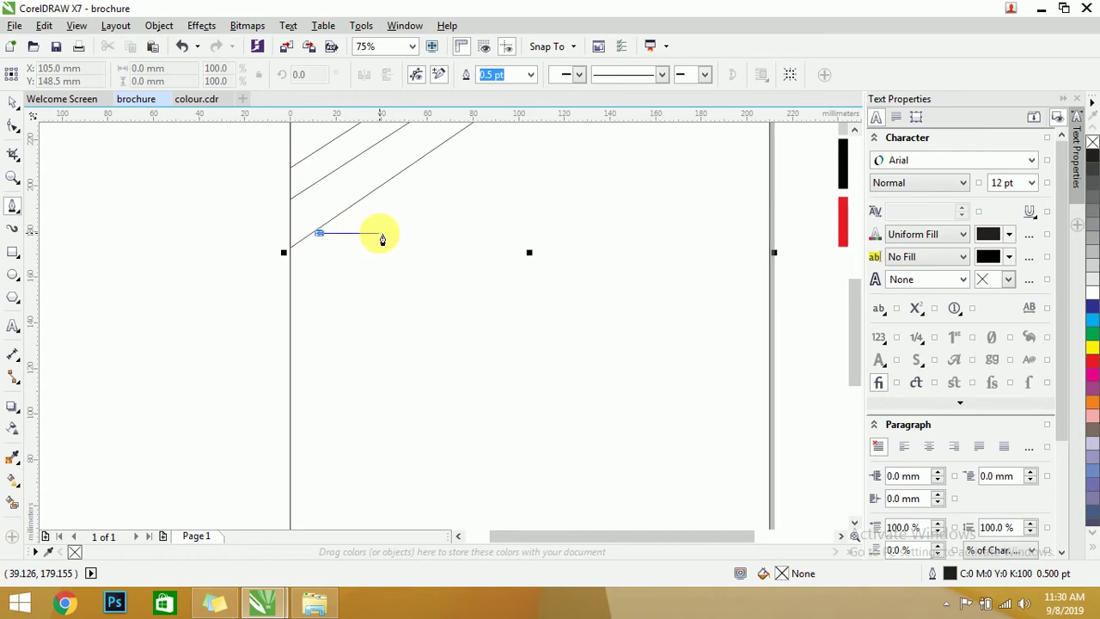
{"action": "left_click", "coordinate": [388, 233]}
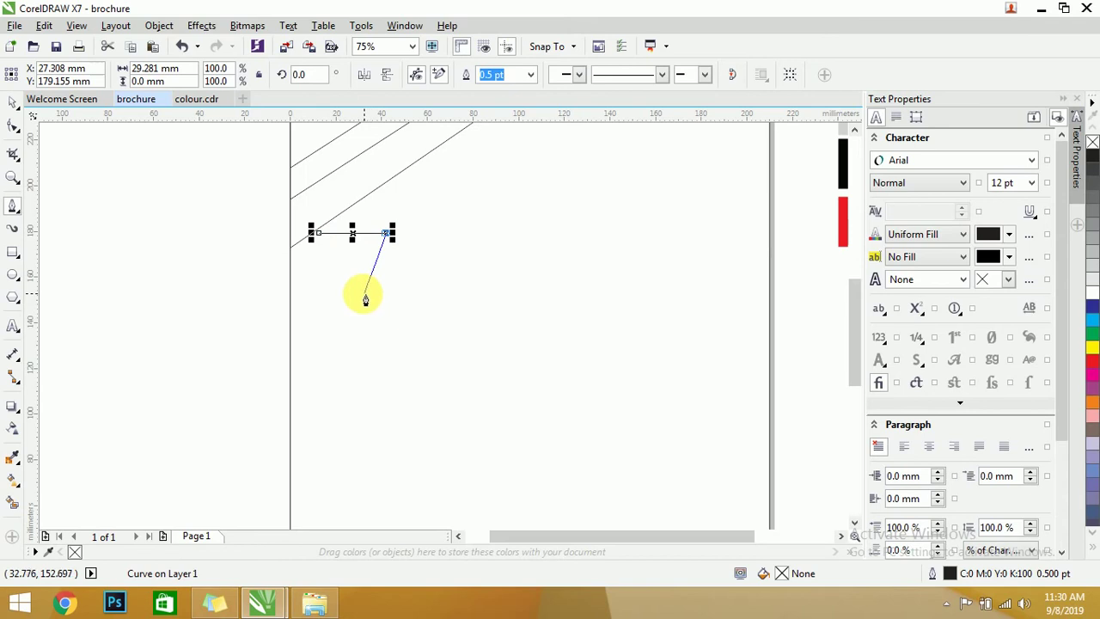
{"action": "left_click", "coordinate": [361, 295]}
{"action": "left_click", "coordinate": [319, 233]}
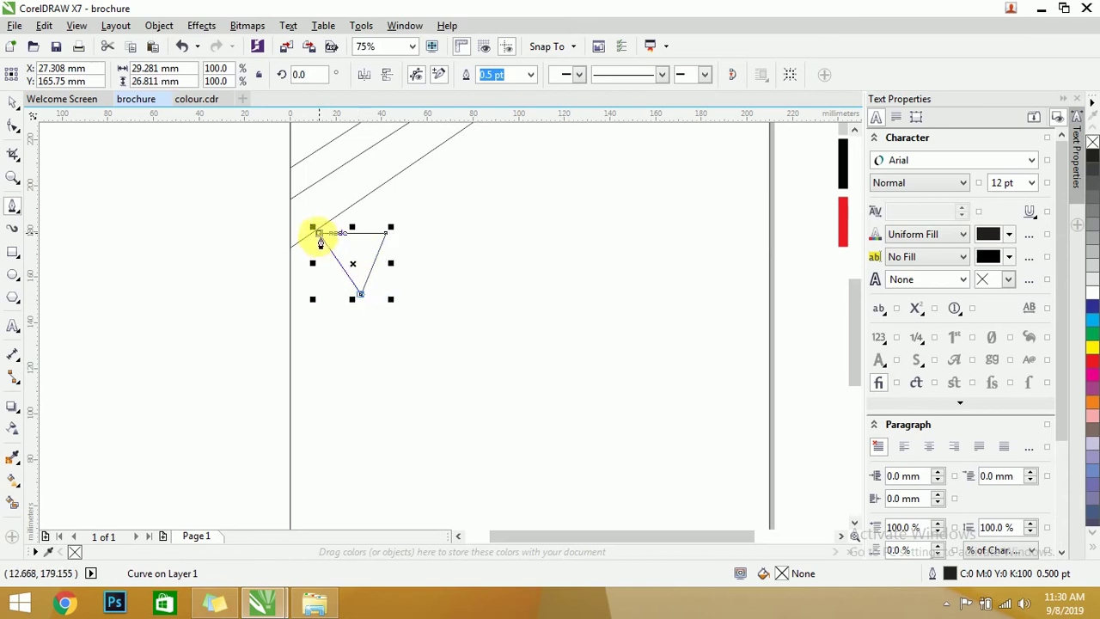
Try adding a node on the small triangle's right edge and removing its lower corner node with the Pen tool.
{"action": "scroll", "coordinate": [361, 297], "scroll_direction": "up", "scroll_amount": 2}
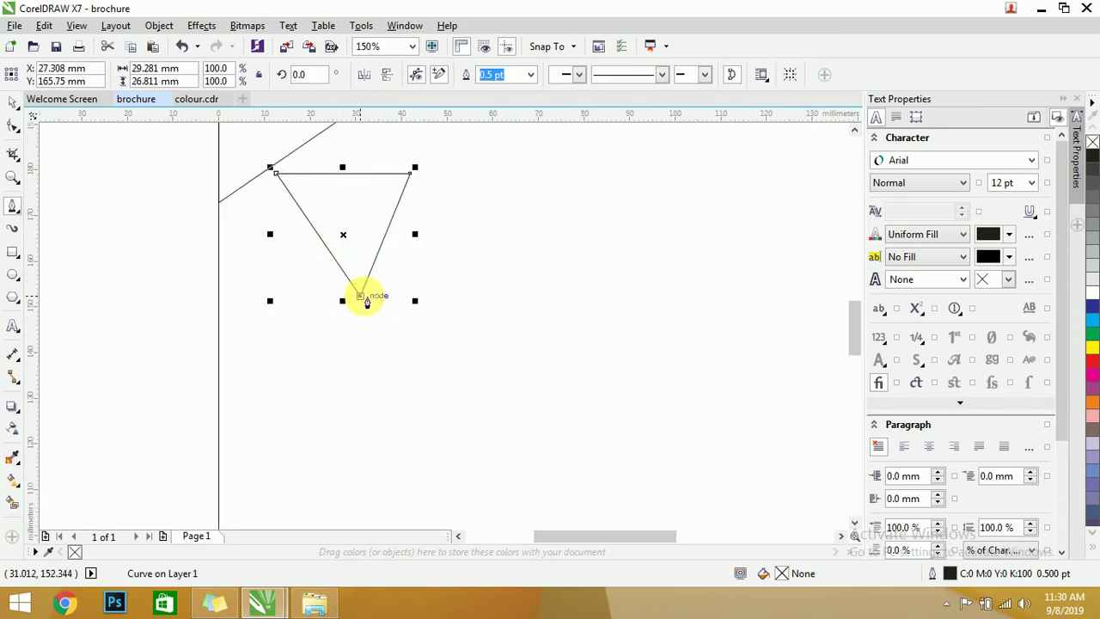
{"action": "left_click", "coordinate": [387, 231]}
{"action": "double_click", "coordinate": [360, 297]}
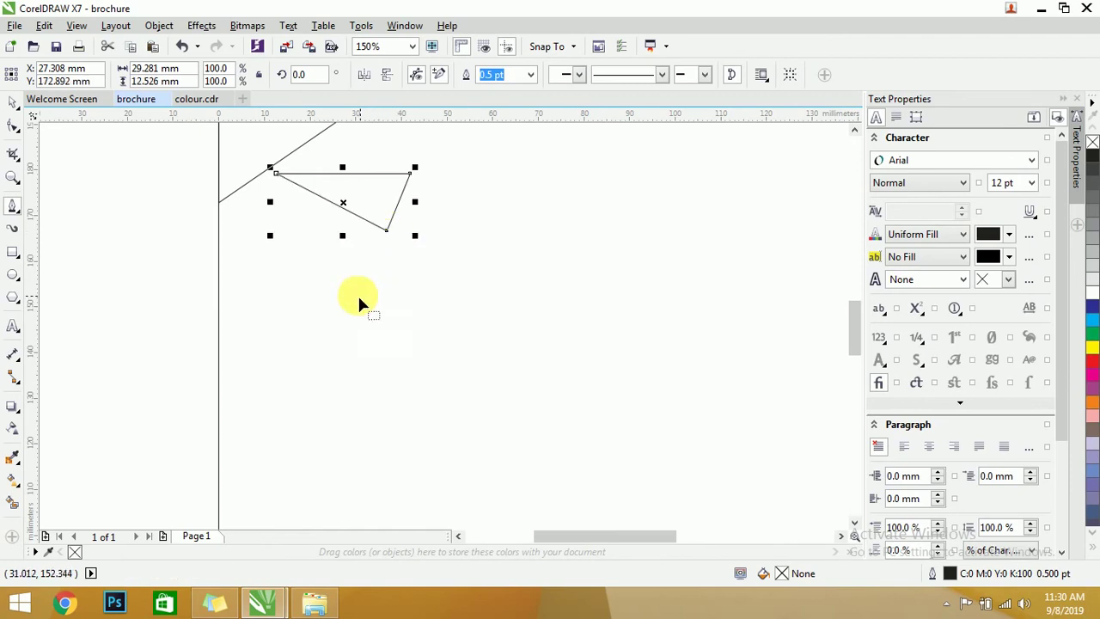
{"action": "key", "text": "ctrl+z"}
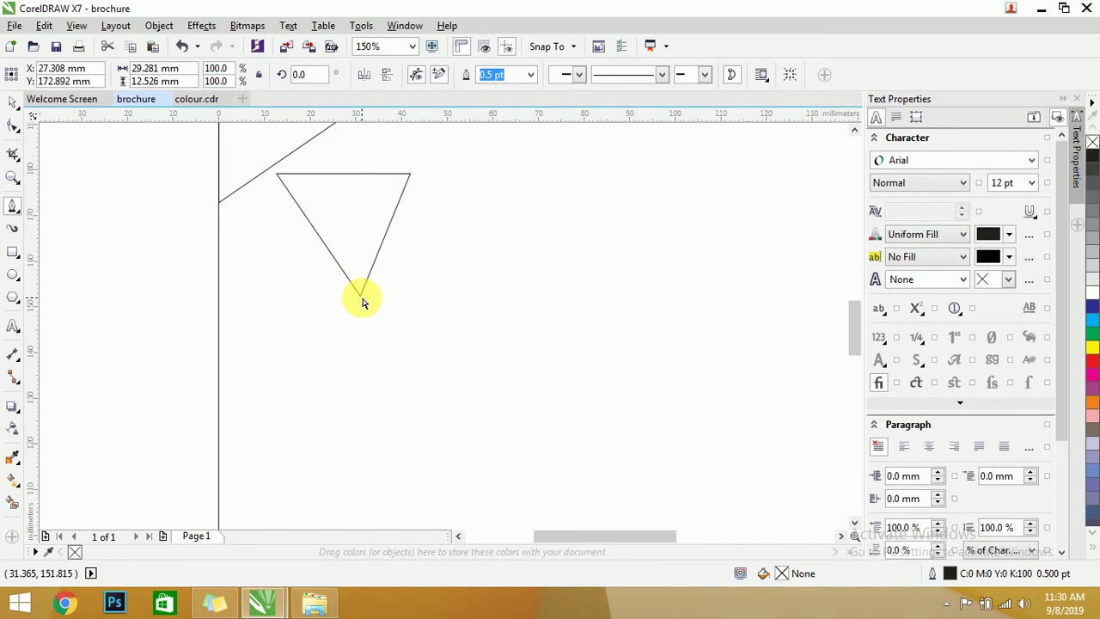
Draw a rectangle about 210 × 25.5 mm across the full width of the page's bottom edge.
{"action": "scroll", "coordinate": [339, 241], "scroll_direction": "down", "scroll_amount": 5}
{"action": "scroll", "coordinate": [375, 321], "scroll_direction": "up", "scroll_amount": 2}
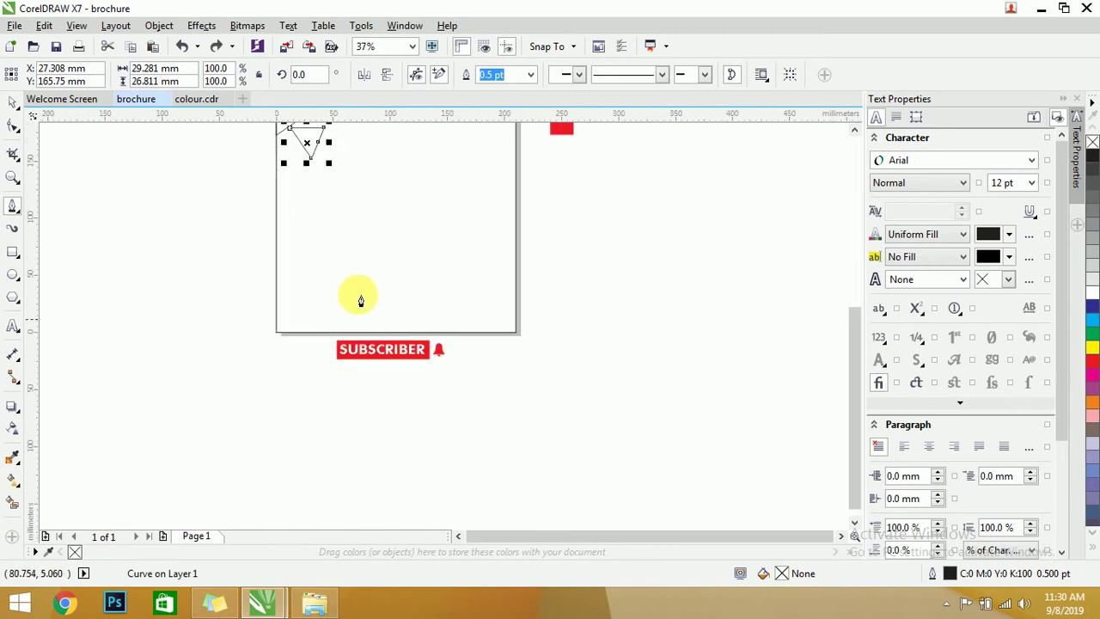
{"action": "left_click", "coordinate": [13, 253]}
{"action": "left_click_drag", "start_coordinate": [277, 303], "coordinate": [518, 333]}
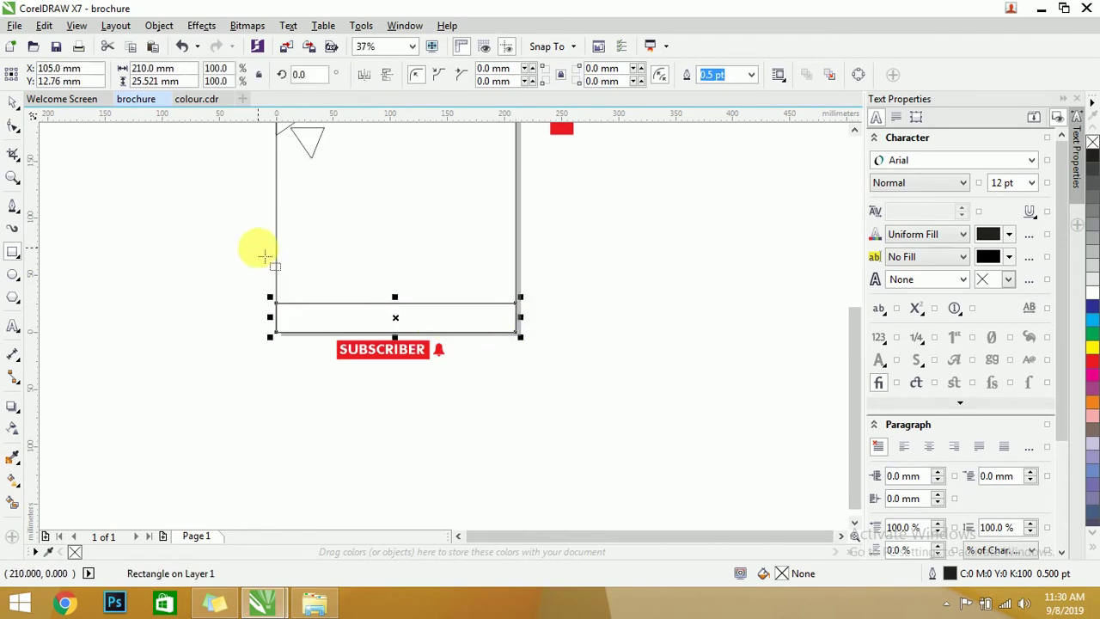
Lower the top edge of the bottom rectangle to make it about 16 mm high.
{"action": "left_click", "coordinate": [13, 103]}
{"action": "scroll", "coordinate": [416, 329], "scroll_direction": "up", "scroll_amount": 3}
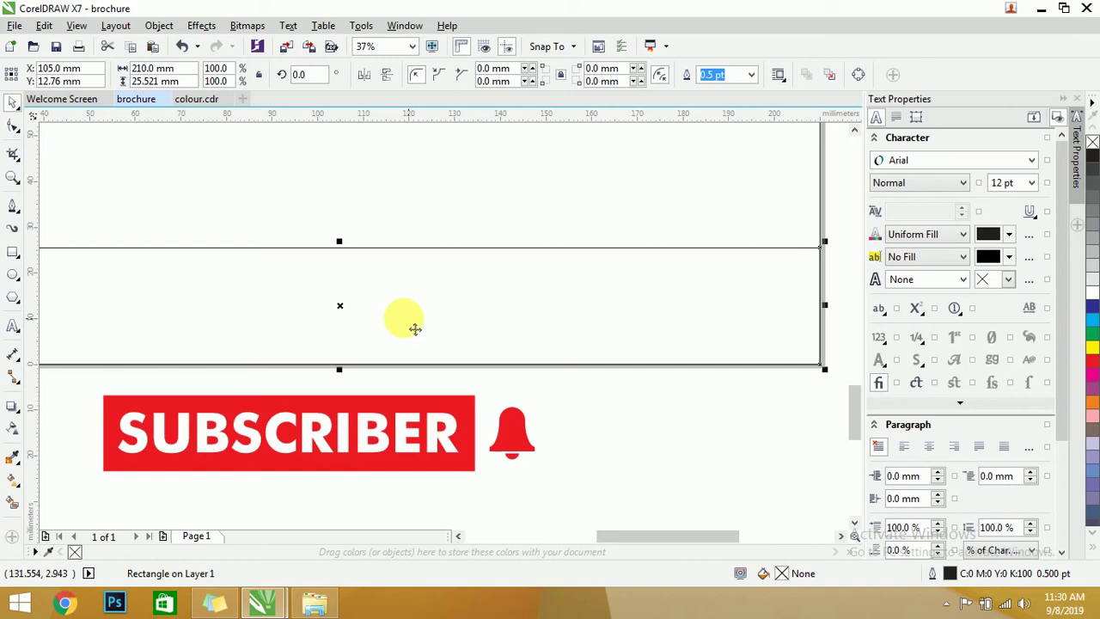
{"action": "left_click_drag", "start_coordinate": [339, 243], "coordinate": [387, 302]}
{"action": "scroll", "coordinate": [391, 292], "scroll_direction": "down", "scroll_amount": 3}
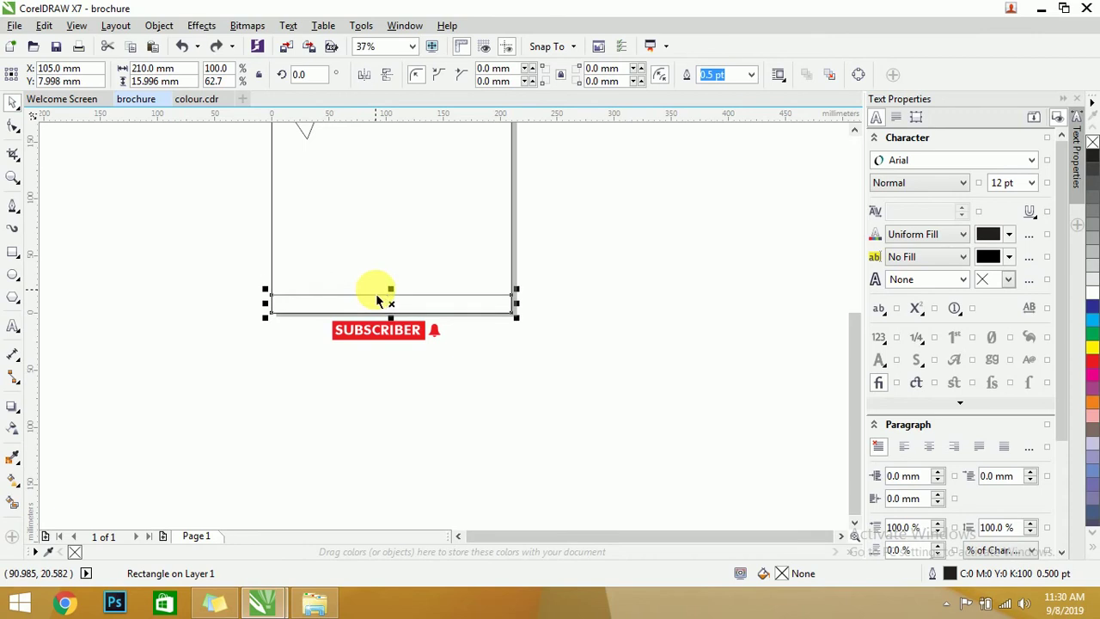
Duplicate the bottom strip, shift the copy upward and narrow it to about 110 mm near the page's left edge.
{"action": "key", "text": "ctrl+d"}
{"action": "scroll", "coordinate": [286, 286], "scroll_direction": "up", "scroll_amount": 2}
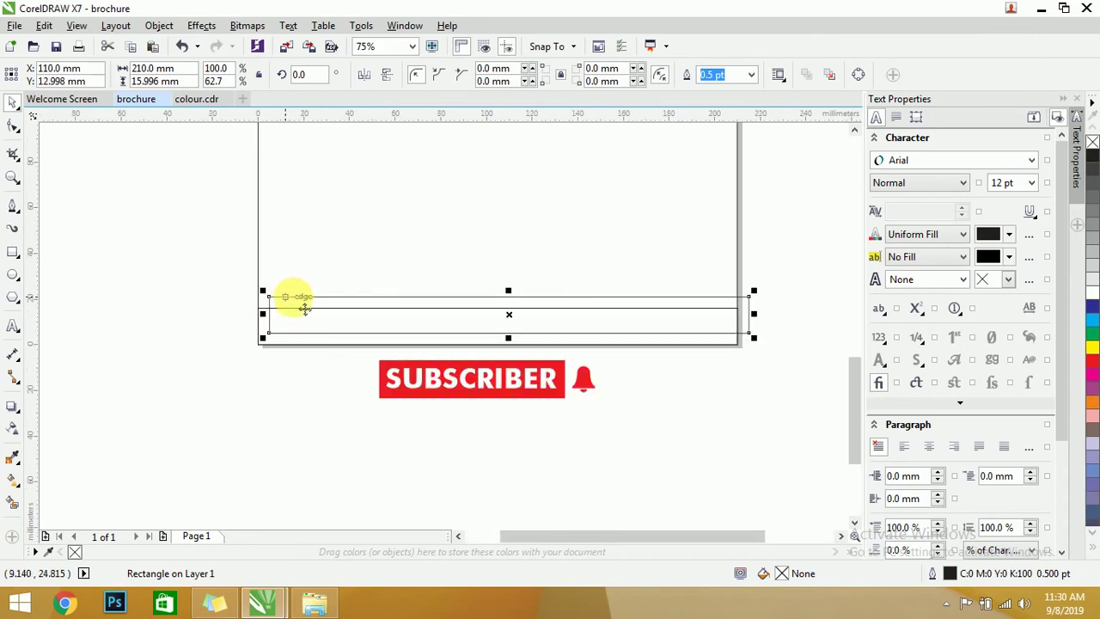
{"action": "left_click_drag", "start_coordinate": [316, 308], "coordinate": [316, 289]}
{"action": "scroll", "coordinate": [373, 270], "scroll_direction": "down", "scroll_amount": 2}
{"action": "scroll", "coordinate": [596, 285], "scroll_direction": "up", "scroll_amount": 2}
{"action": "left_click_drag", "start_coordinate": [521, 288], "coordinate": [299, 296]}
{"action": "scroll", "coordinate": [425, 280], "scroll_direction": "down", "scroll_amount": 2}
{"action": "scroll", "coordinate": [258, 277], "scroll_direction": "up", "scroll_amount": 2}
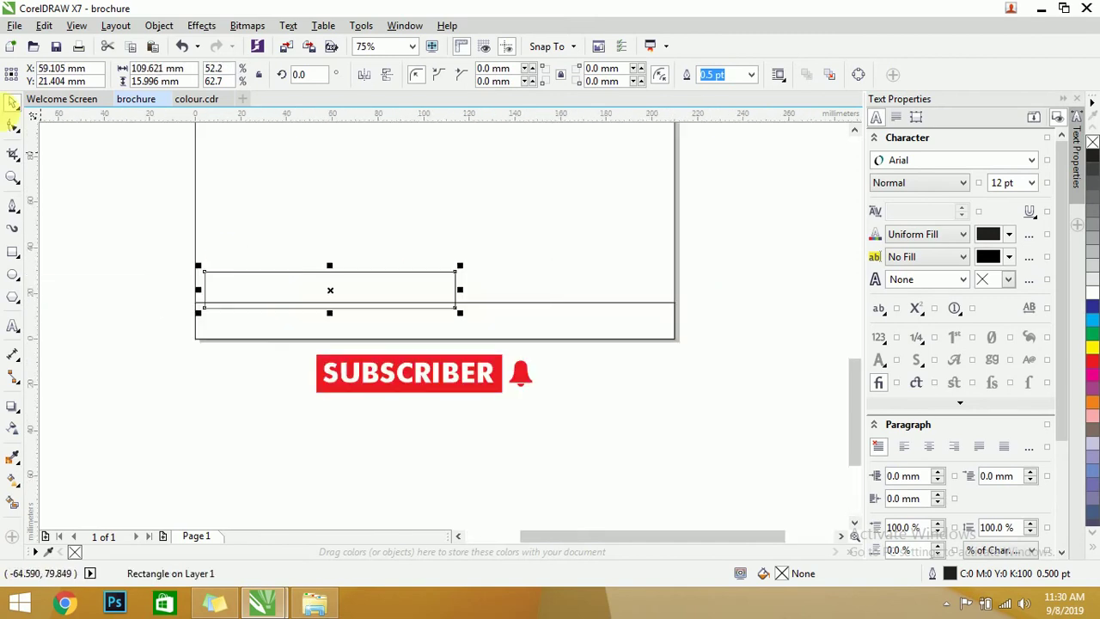
Raise the narrow copy's bottom edge onto the strip's top edge, making it about 13.4 mm high.
{"action": "scroll", "coordinate": [325, 313], "scroll_direction": "up", "scroll_amount": 2}
{"action": "left_click_drag", "start_coordinate": [308, 284], "coordinate": [323, 256]}
{"action": "scroll", "coordinate": [422, 253], "scroll_direction": "down", "scroll_amount": 1}
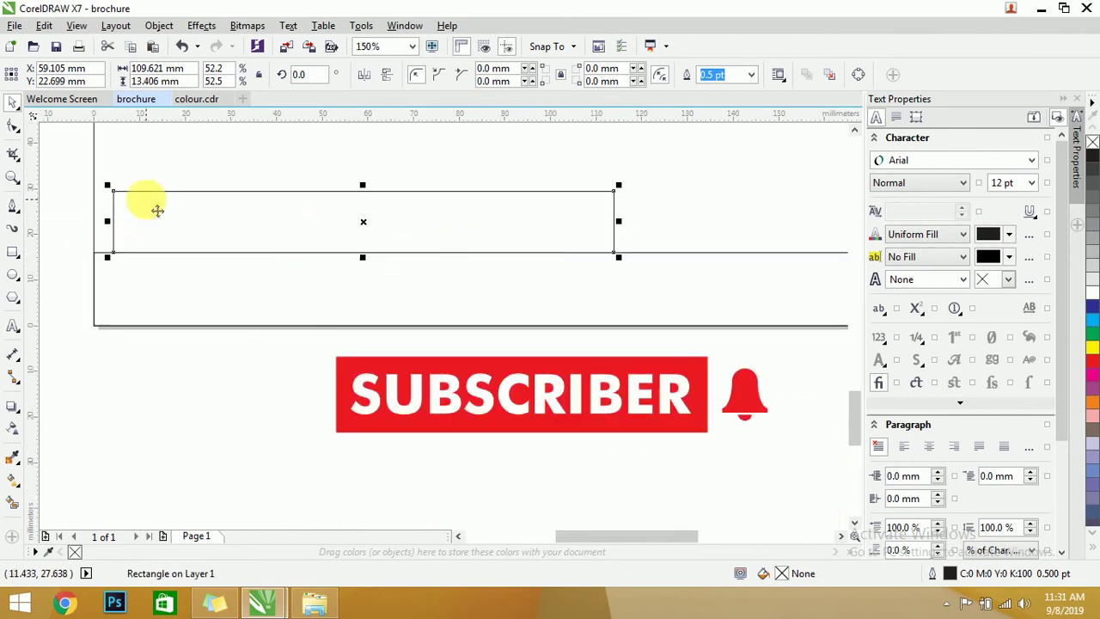
Convert the narrow rectangle above the bottom strip to curves for node editing.
{"action": "right_click", "coordinate": [147, 204]}
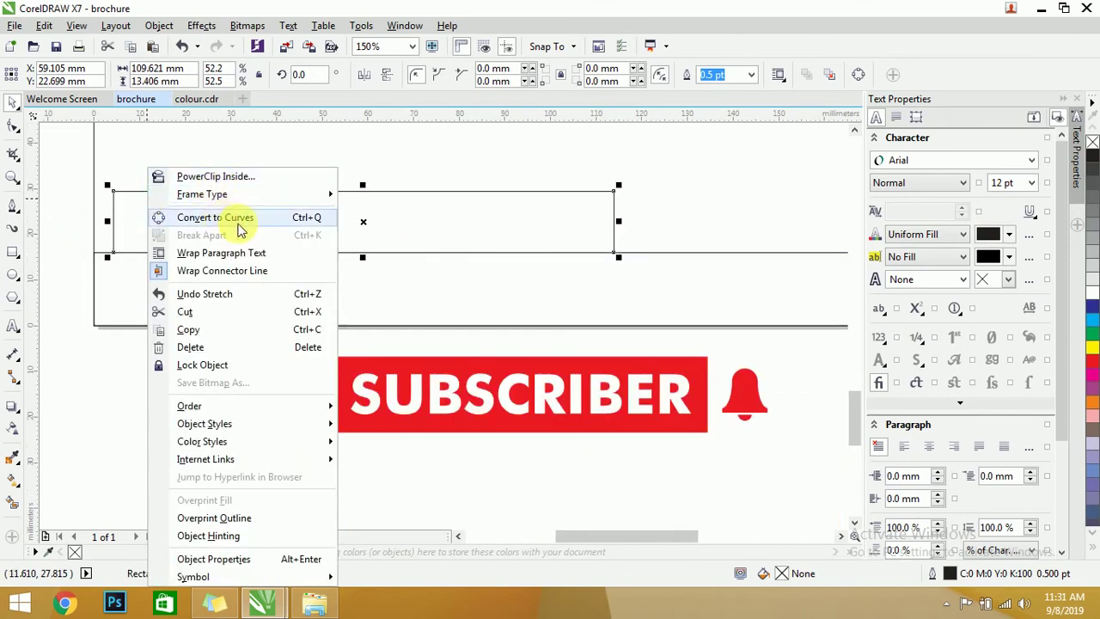
{"action": "left_click", "coordinate": [99, 170]}
{"action": "left_click", "coordinate": [13, 126]}
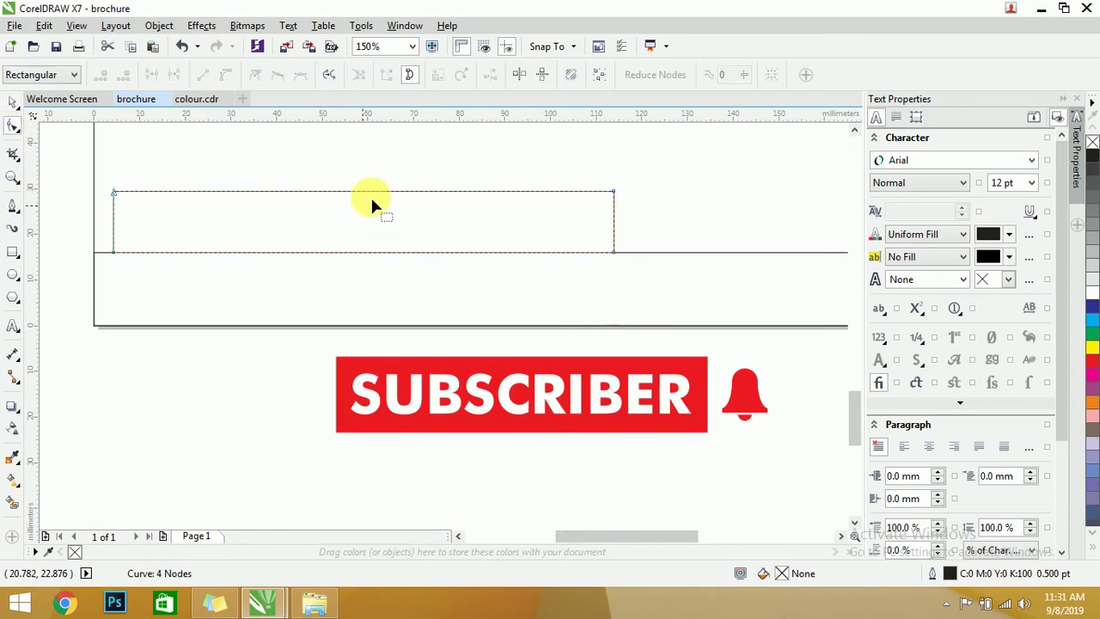
Lower the narrow shape's top edge and move its bottom corners inward about 5 mm, forming a trapezoid about 6 mm high.
{"action": "mouse_move", "coordinate": [55, 168]}
{"action": "left_mouse_down"}
{"action": "mouse_move", "coordinate": [626, 201]}
{"action": "mouse_move", "coordinate": [609, 226]}
{"action": "mouse_move", "coordinate": [611, 318]}
{"action": "mouse_move", "coordinate": [561, 335]}
{"action": "left_mouse_up"}
{"action": "scroll", "coordinate": [615, 191], "scroll_direction": "up", "scroll_amount": 2}
{"action": "scroll", "coordinate": [625, 373], "scroll_direction": "down", "scroll_amount": 2}
{"action": "scroll", "coordinate": [627, 379], "scroll_direction": "up", "scroll_amount": 1}
{"action": "scroll", "coordinate": [676, 314], "scroll_direction": "down", "scroll_amount": 2}
{"action": "scroll", "coordinate": [430, 328], "scroll_direction": "up", "scroll_amount": 2}
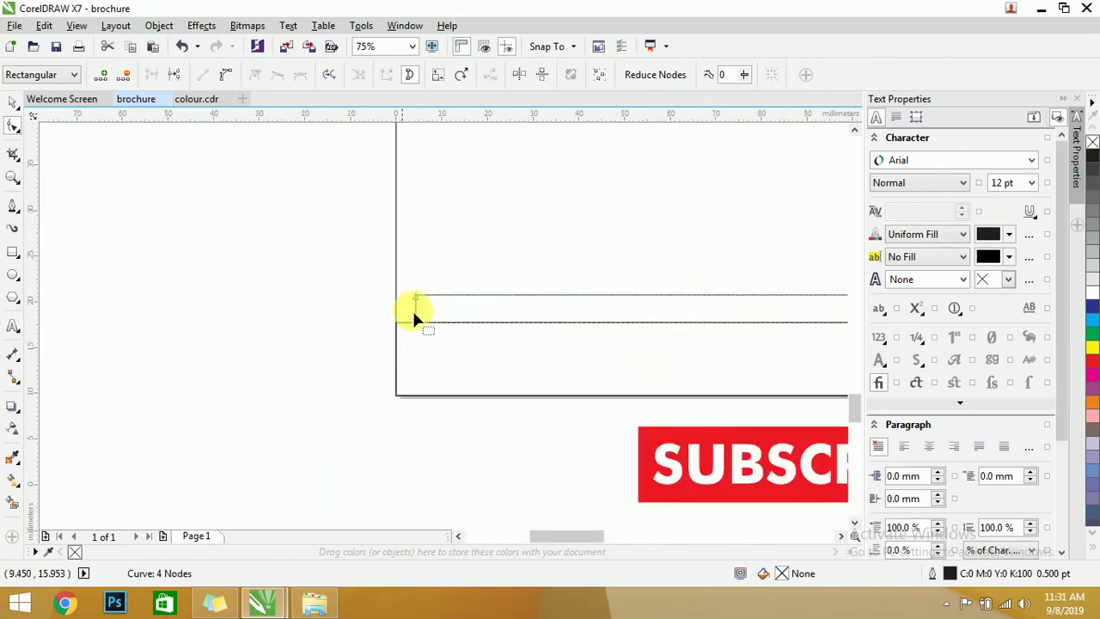
{"action": "left_click_drag", "start_coordinate": [458, 337], "coordinate": [471, 337]}
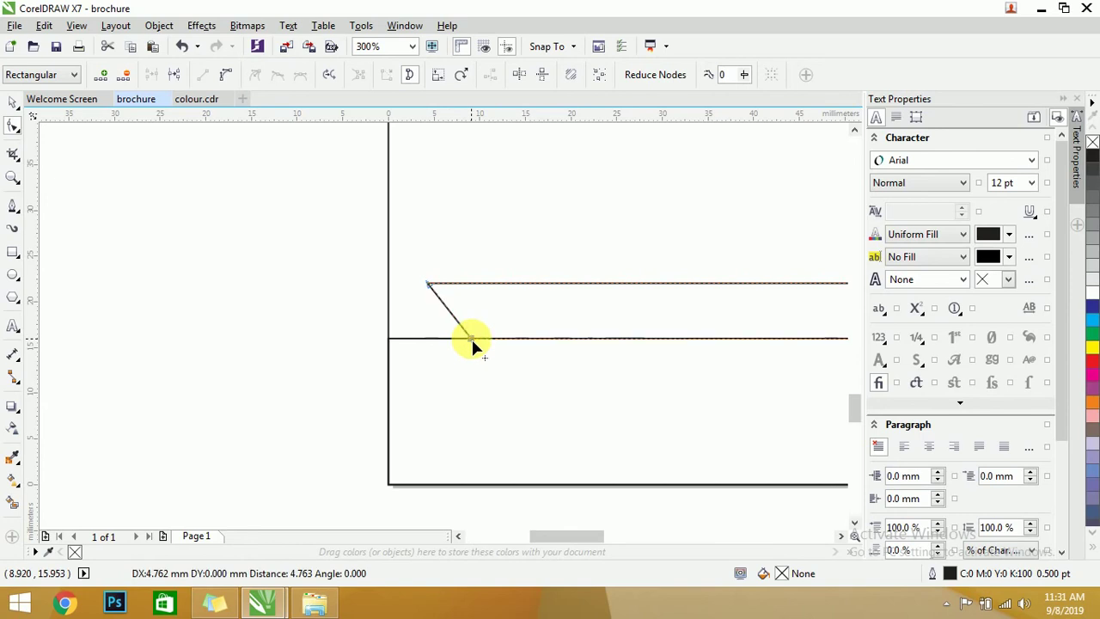
{"action": "scroll", "coordinate": [400, 283], "scroll_direction": "down", "scroll_amount": 2}
{"action": "scroll", "coordinate": [436, 305], "scroll_direction": "down", "scroll_amount": 1}
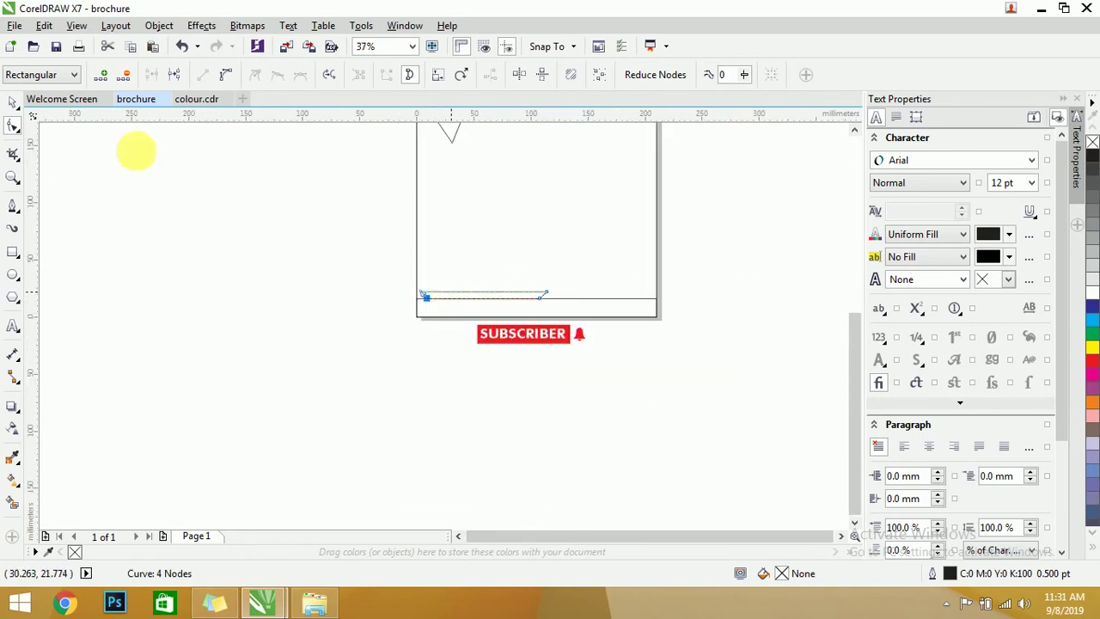
Stretch the trapezoid upward from its top edge to about 10.7 mm high and deselect it.
{"action": "left_click", "coordinate": [13, 103]}
{"action": "scroll", "coordinate": [489, 315], "scroll_direction": "up", "scroll_amount": 2}
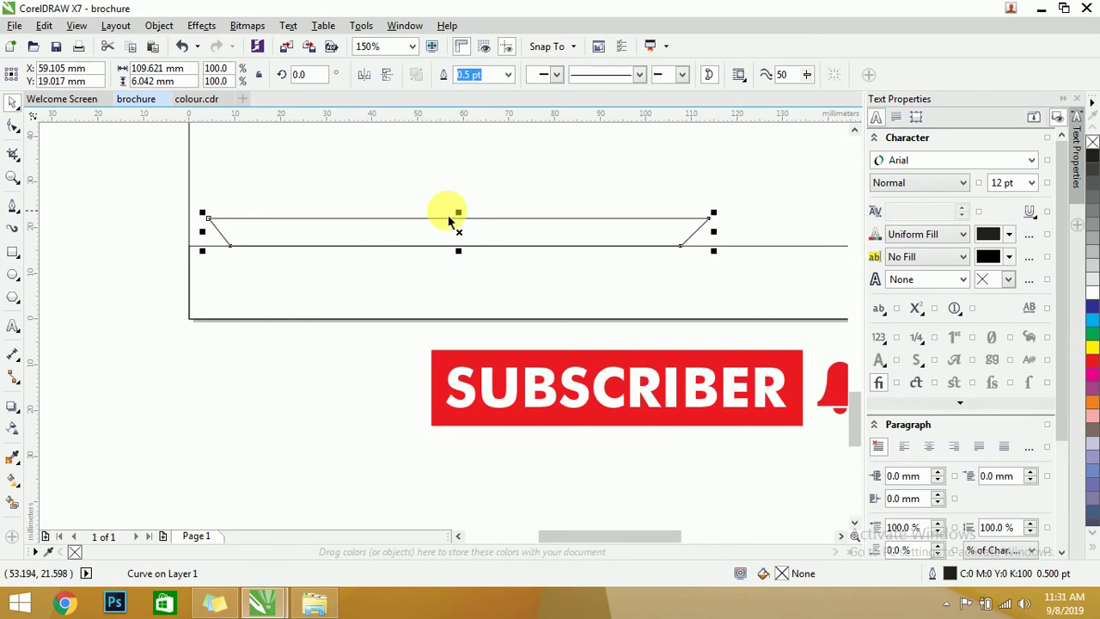
{"action": "left_click_drag", "start_coordinate": [458, 213], "coordinate": [459, 189]}
{"action": "scroll", "coordinate": [375, 312], "scroll_direction": "down", "scroll_amount": 3}
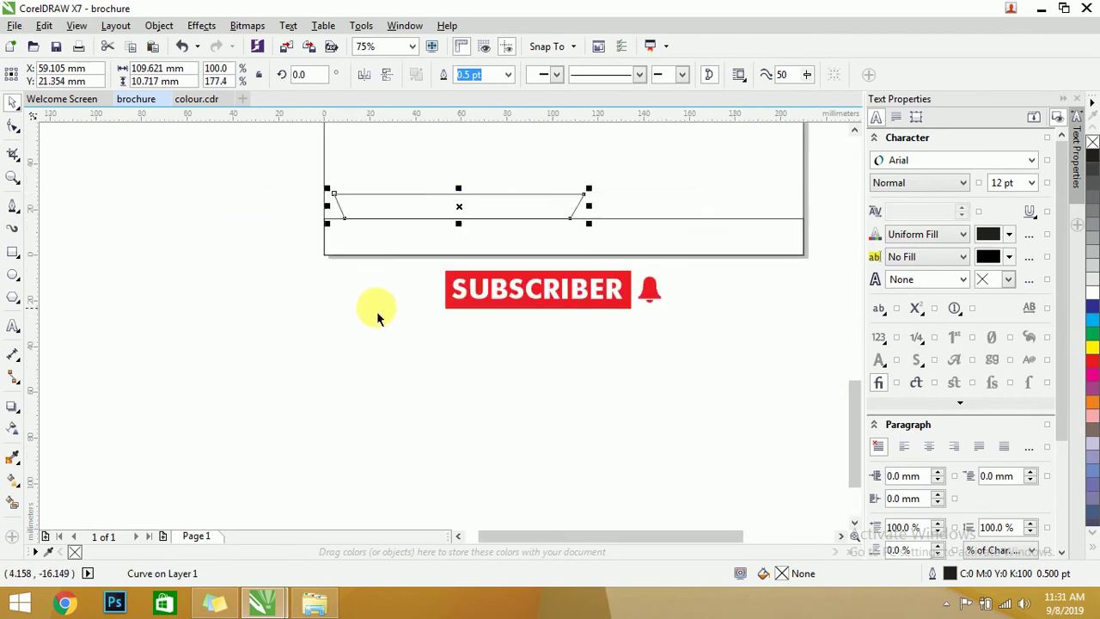
{"action": "left_click", "coordinate": [393, 219]}
Delete the small downward-pointing triangle below the header shapes.
{"action": "scroll", "coordinate": [395, 203], "scroll_direction": "up", "scroll_amount": 2}
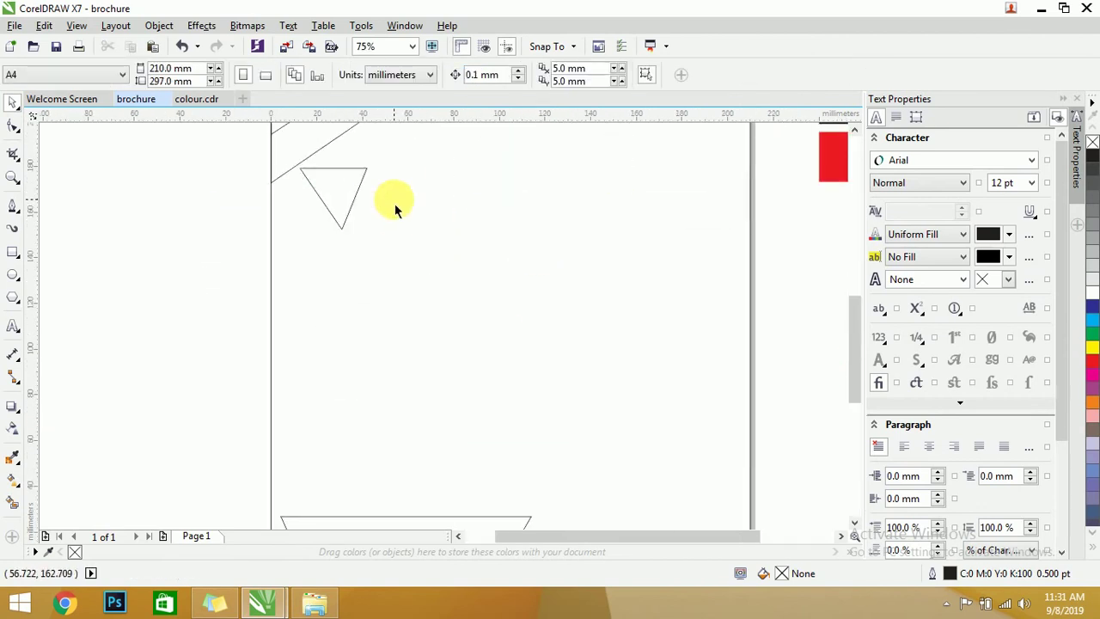
{"action": "scroll", "coordinate": [313, 237], "scroll_direction": "down", "scroll_amount": 2}
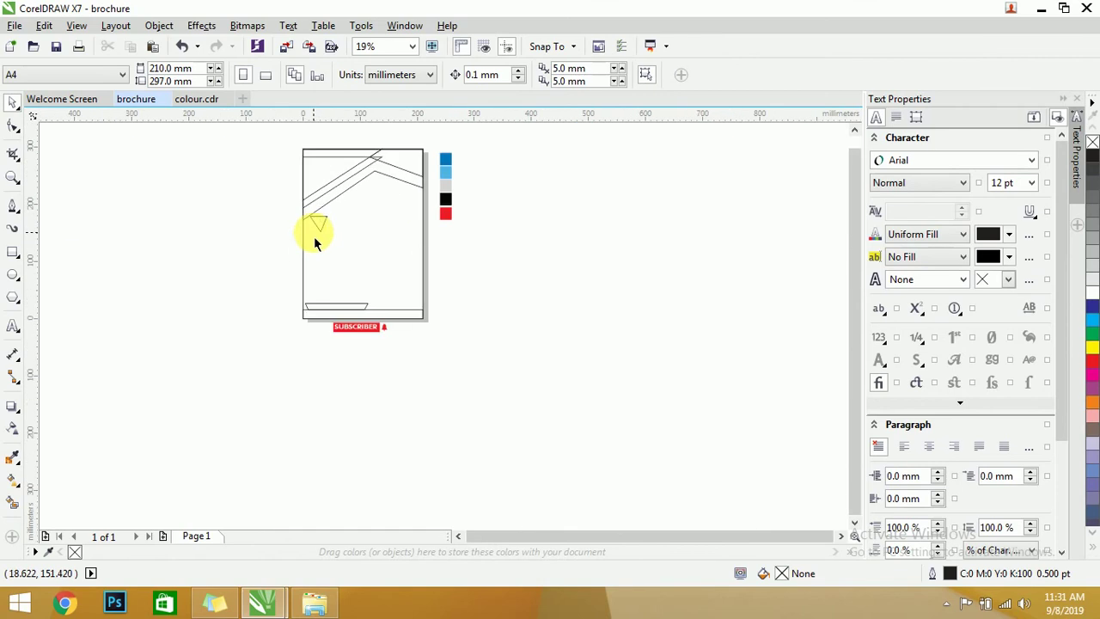
{"action": "scroll", "coordinate": [349, 183], "scroll_direction": "up", "scroll_amount": 1}
{"action": "left_click", "coordinate": [292, 280]}
{"action": "scroll", "coordinate": [307, 287], "scroll_direction": "up", "scroll_amount": 1}
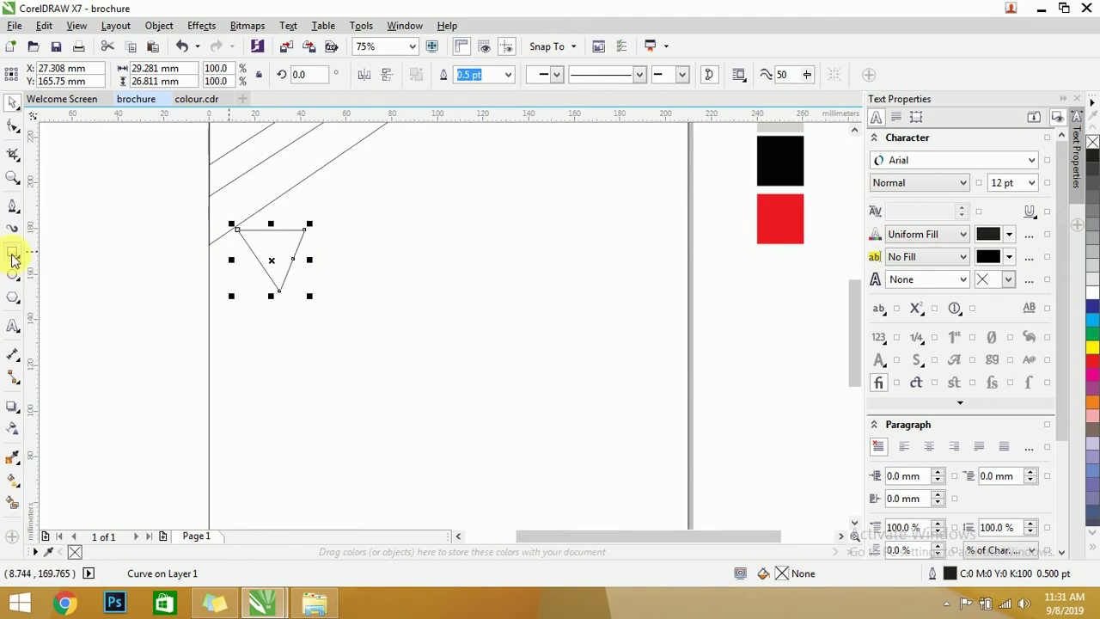
{"action": "key", "text": "Delete"}
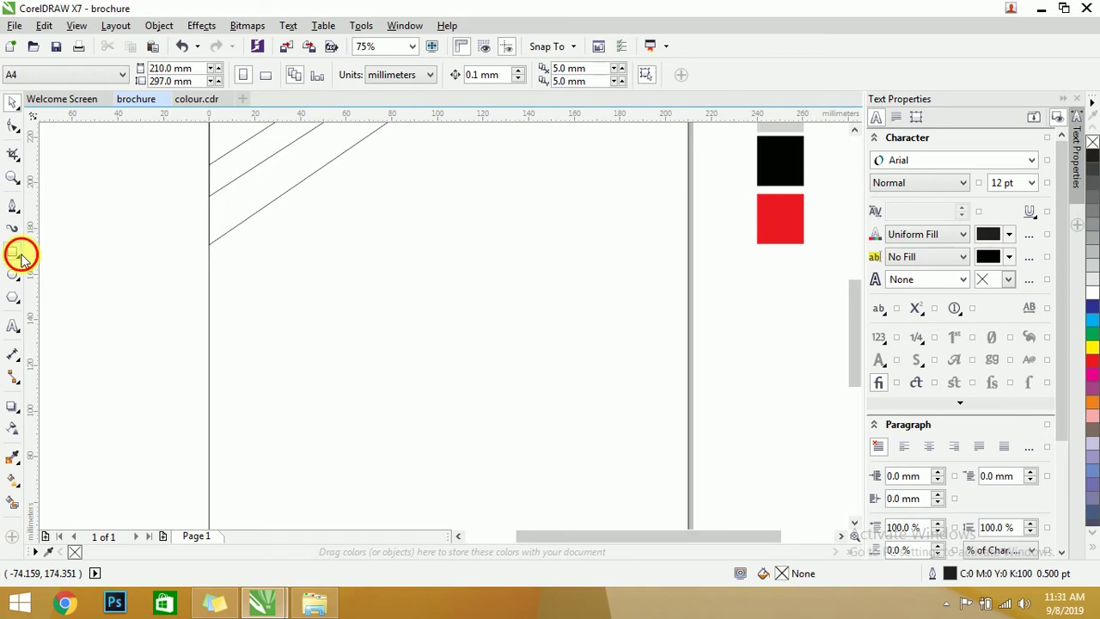
Draw a three-sided polygon about 50 × 44 mm in the middle of the page.
{"action": "left_click", "coordinate": [18, 300]}
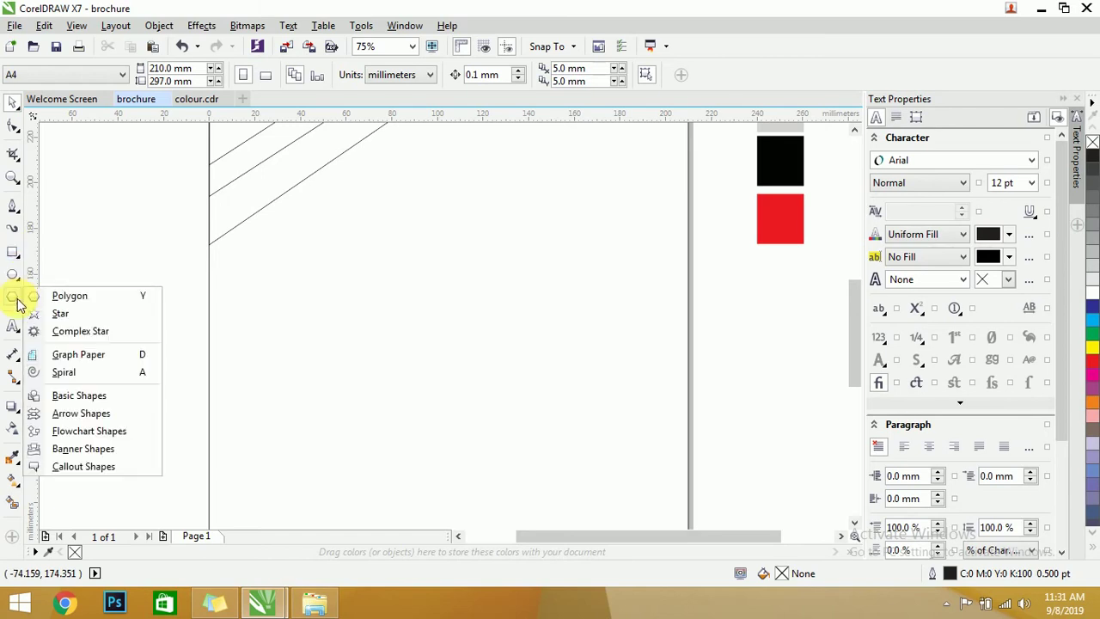
{"action": "left_click", "coordinate": [69, 295]}
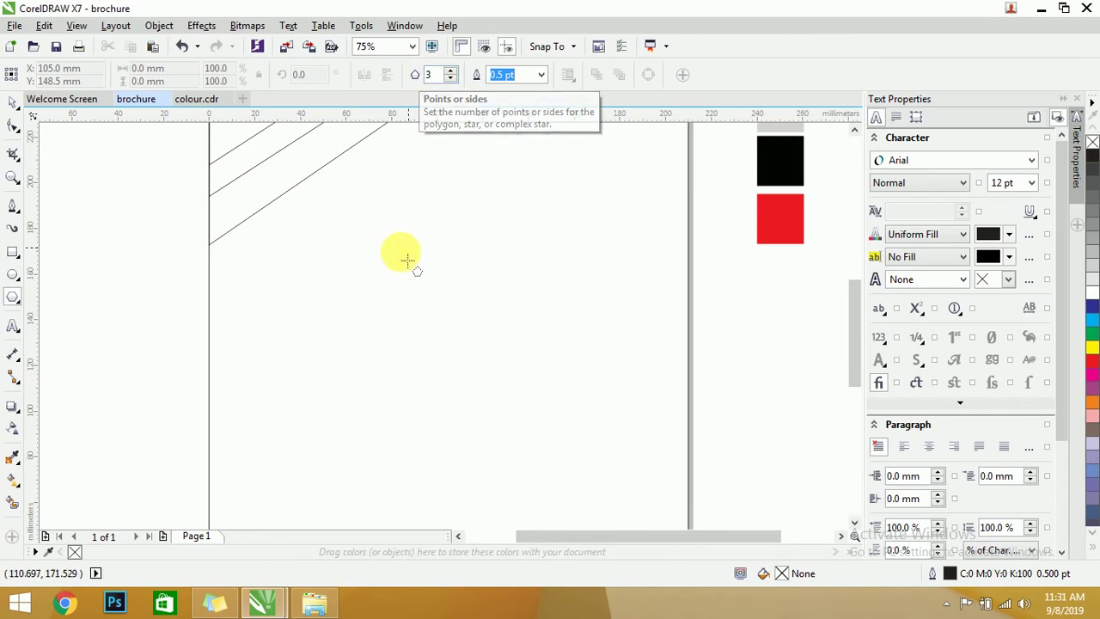
{"action": "left_click_drag", "start_coordinate": [456, 301], "coordinate": [586, 419]}
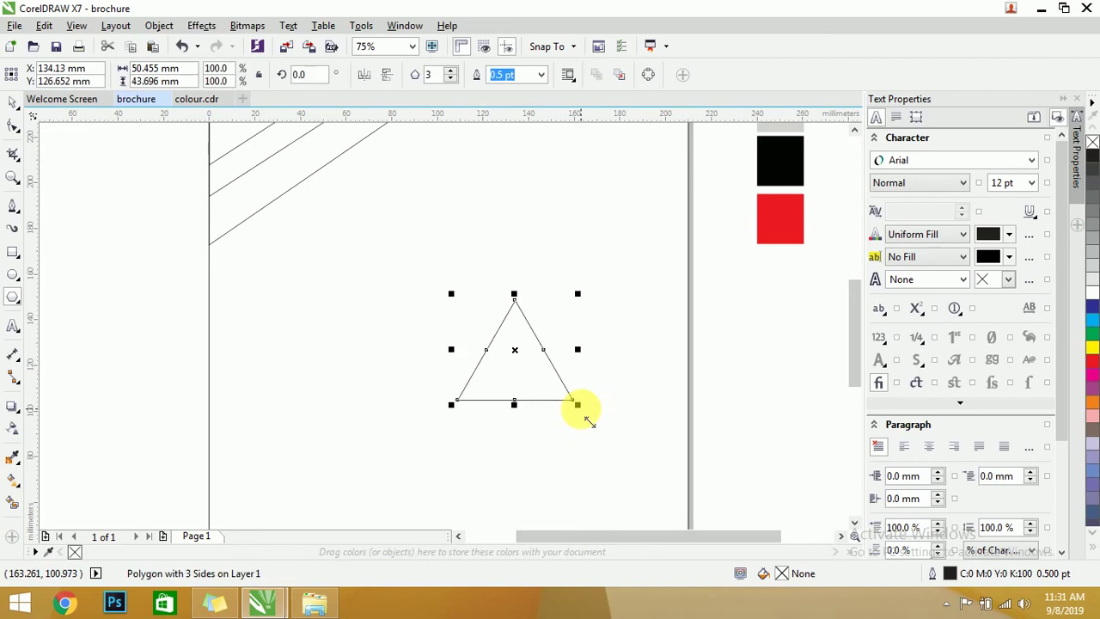
Flip the polygon triangle vertically and move it so its upper-left corner meets the header shape's lower slanted edge.
{"action": "left_click", "coordinate": [14, 103]}
{"action": "left_click", "coordinate": [387, 78]}
{"action": "left_click_drag", "start_coordinate": [526, 337], "coordinate": [404, 317]}
{"action": "key", "text": "ctrl+z"}
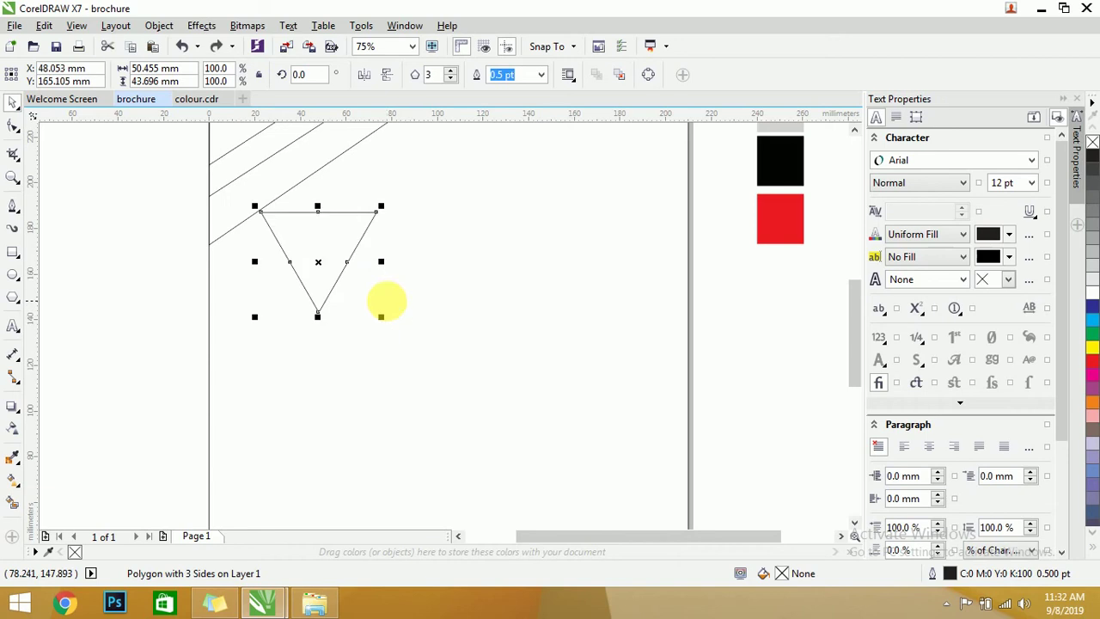
Duplicate the triangle, place the copy's upper-left corner on the original's lower tip, and set its rotation centre there.
{"action": "key", "text": "ctrl+d"}
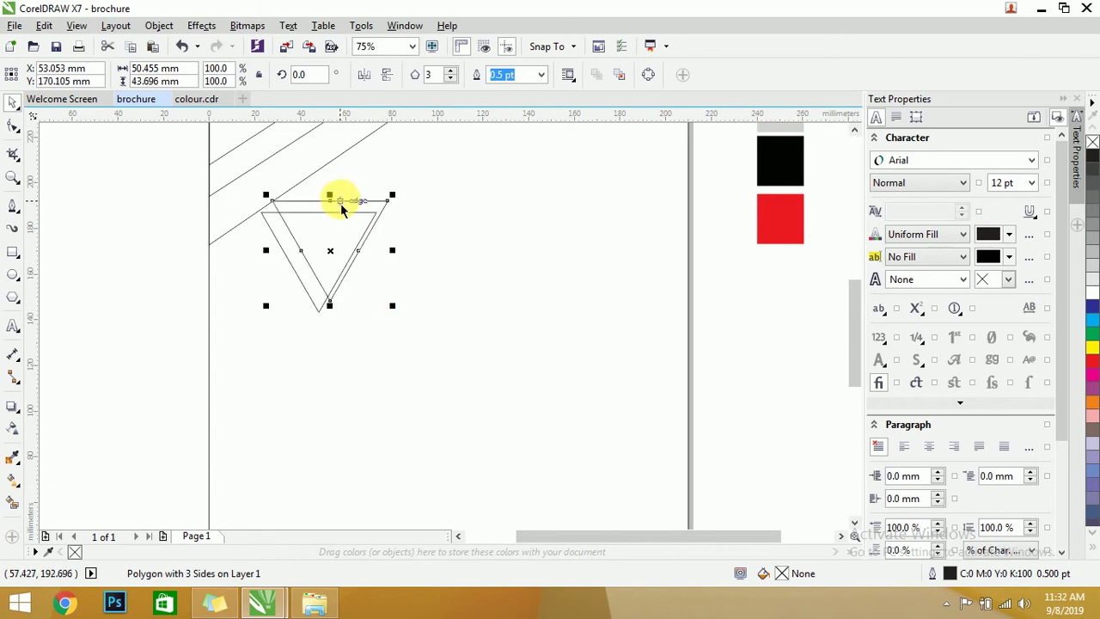
{"action": "left_click_drag", "start_coordinate": [350, 210], "coordinate": [382, 314]}
{"action": "scroll", "coordinate": [288, 299], "scroll_direction": "up", "scroll_amount": 6}
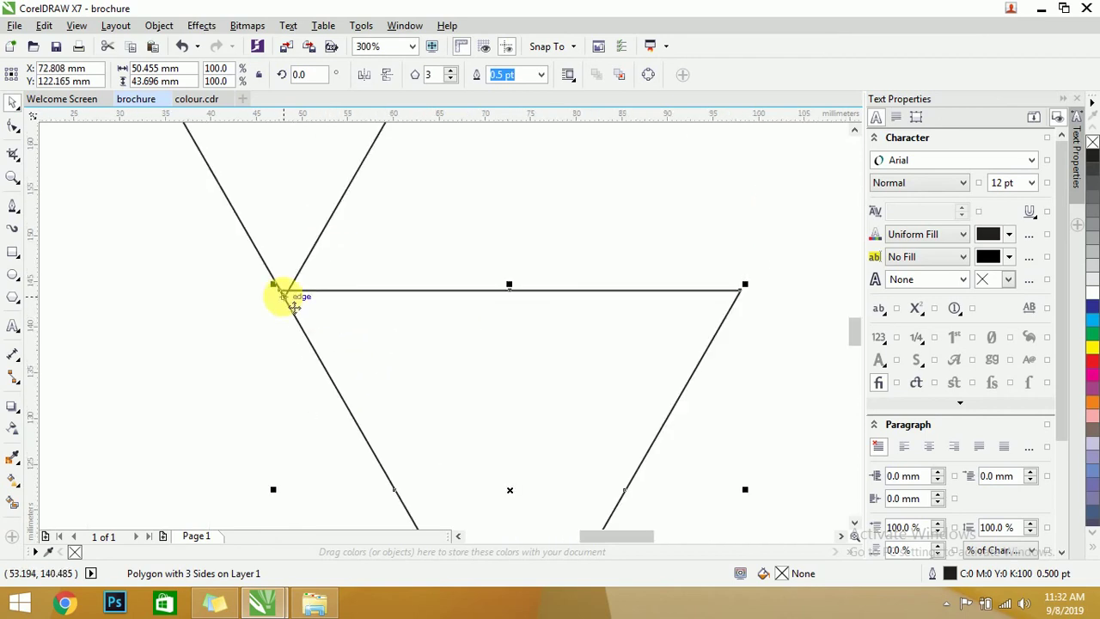
{"action": "left_click_drag", "start_coordinate": [286, 302], "coordinate": [290, 312]}
{"action": "scroll", "coordinate": [477, 404], "scroll_direction": "down", "scroll_amount": 3}
{"action": "scroll", "coordinate": [477, 426], "scroll_direction": "down", "scroll_amount": 1}
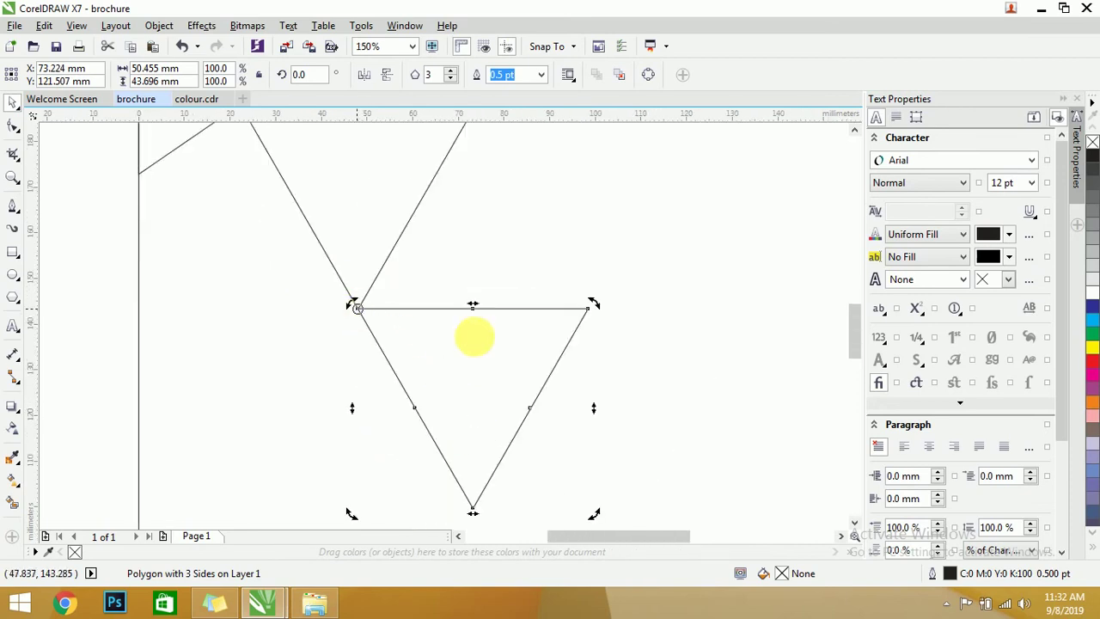
{"action": "left_click_drag", "start_coordinate": [589, 308], "coordinate": [487, 205]}
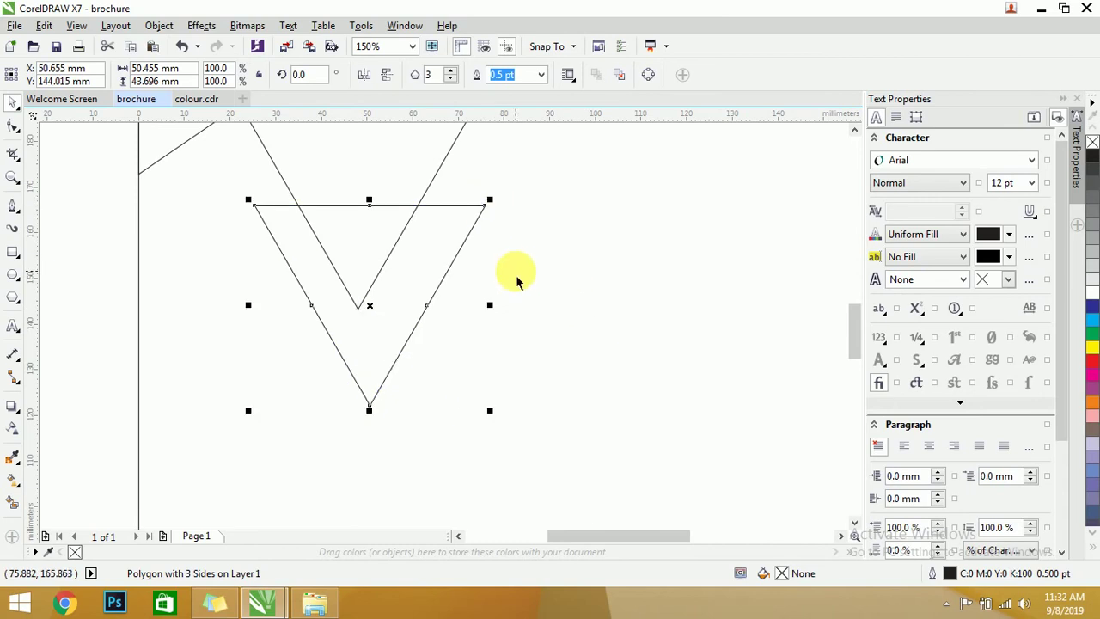
{"action": "key", "text": "ctrl+z"}
{"action": "left_click", "coordinate": [516, 277]}
{"action": "scroll", "coordinate": [508, 364], "scroll_direction": "up", "scroll_amount": 2}
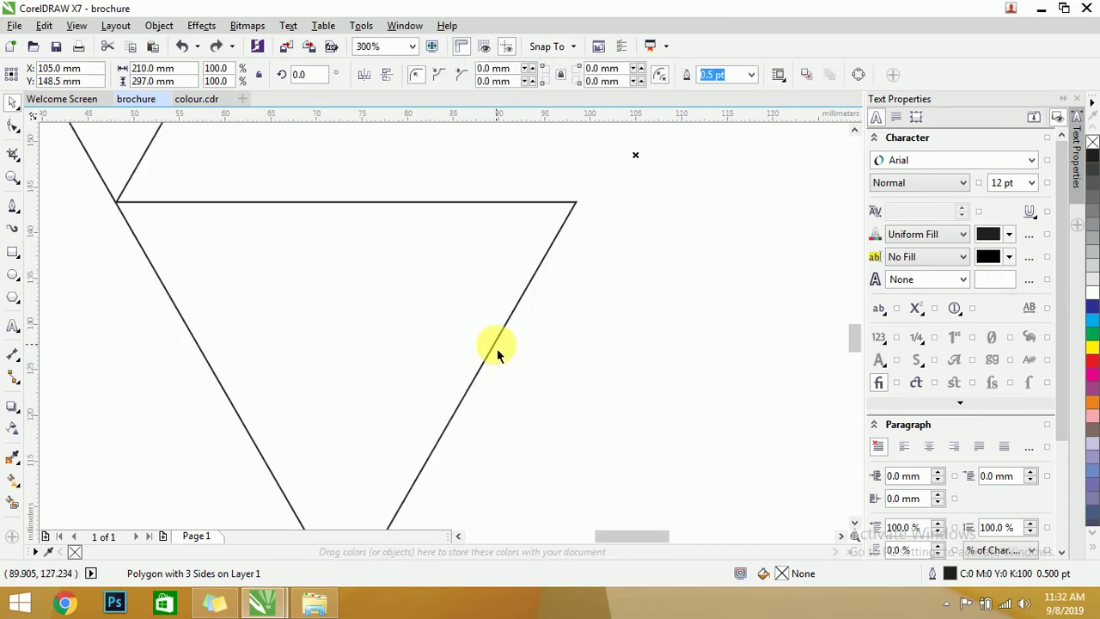
Rotate the lower triangle about 60.3° around its upper-left corner so it lies against the first triangle's right side.
{"action": "scroll", "coordinate": [472, 325], "scroll_direction": "down", "scroll_amount": 4}
{"action": "left_click", "coordinate": [467, 317]}
{"action": "left_click", "coordinate": [464, 326]}
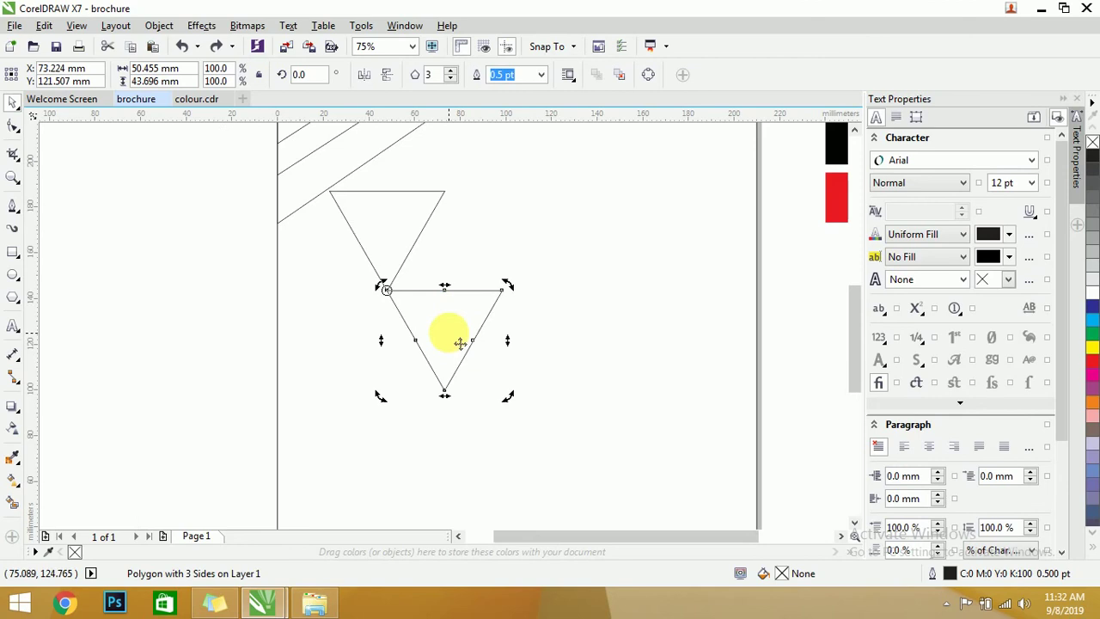
{"action": "left_click_drag", "start_coordinate": [507, 288], "coordinate": [448, 196]}
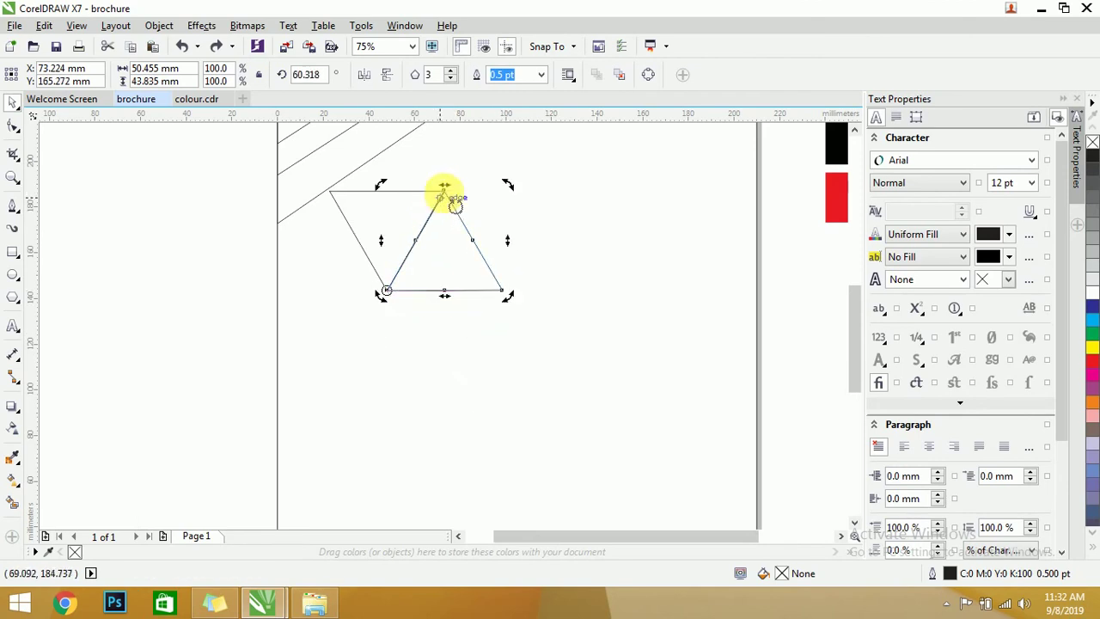
{"action": "scroll", "coordinate": [447, 196], "scroll_direction": "up", "scroll_amount": 5}
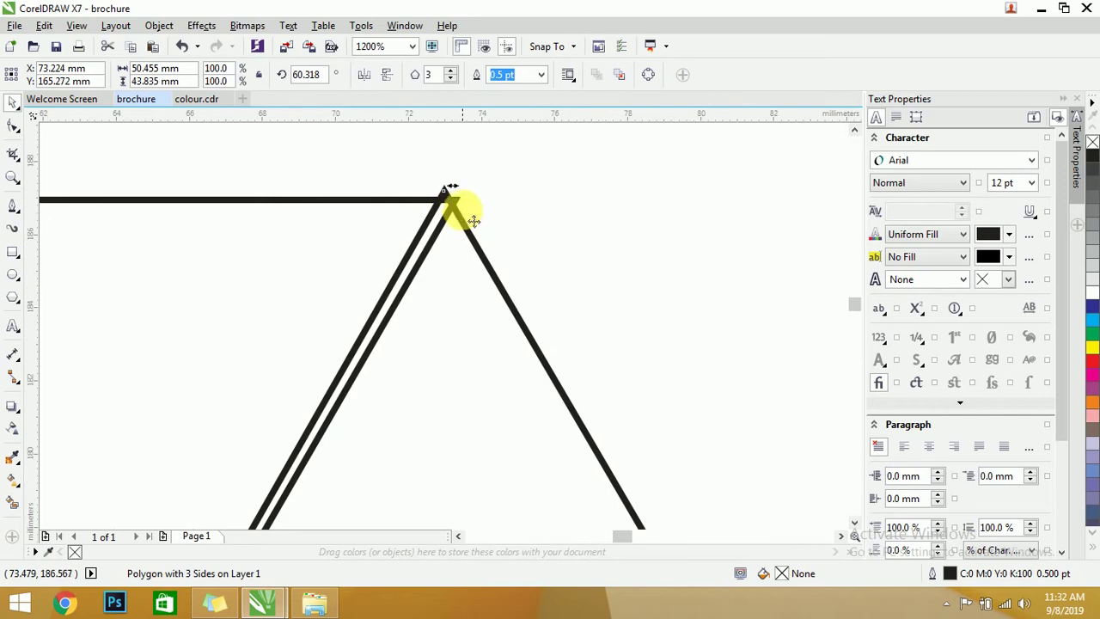
{"action": "mouse_move", "coordinate": [445, 200]}
{"action": "left_mouse_down"}
{"action": "mouse_move", "coordinate": [478, 220]}
{"action": "mouse_move", "coordinate": [447, 203]}
{"action": "left_mouse_up"}
{"action": "scroll", "coordinate": [388, 190], "scroll_direction": "down", "scroll_amount": 3}
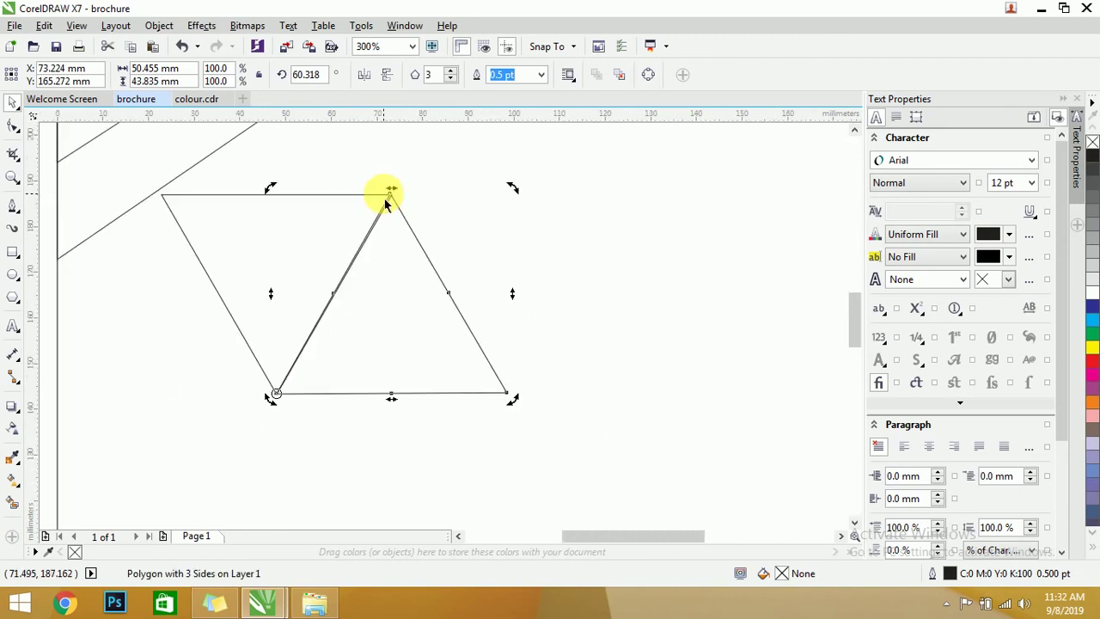
Convert the rotated triangle to curves.
{"action": "right_click", "coordinate": [427, 260]}
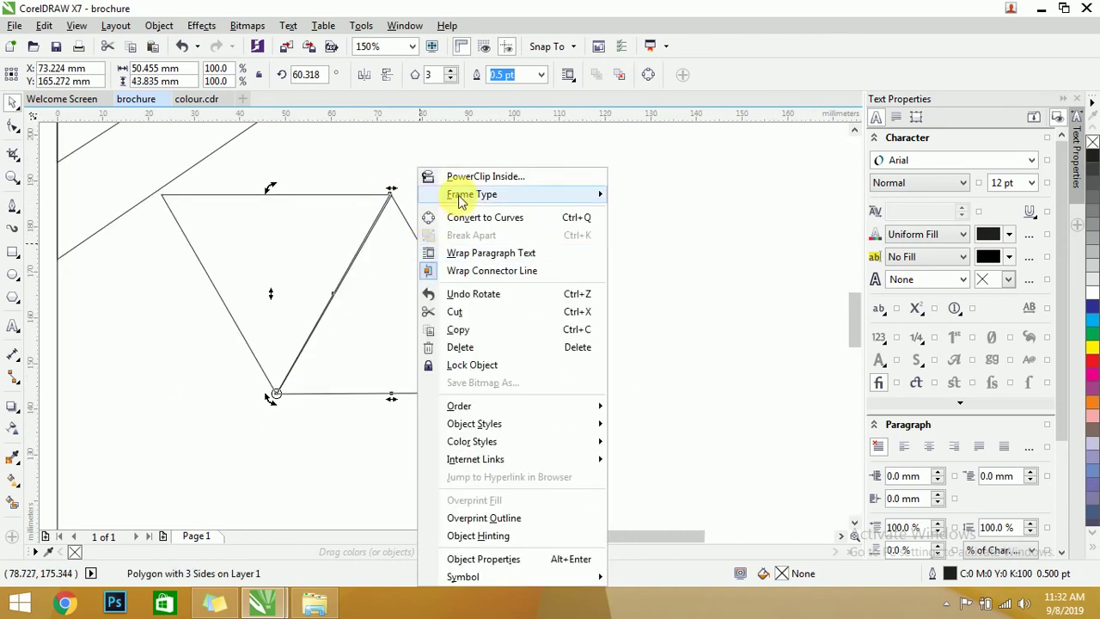
{"action": "left_click", "coordinate": [477, 219]}
{"action": "left_click", "coordinate": [159, 187]}
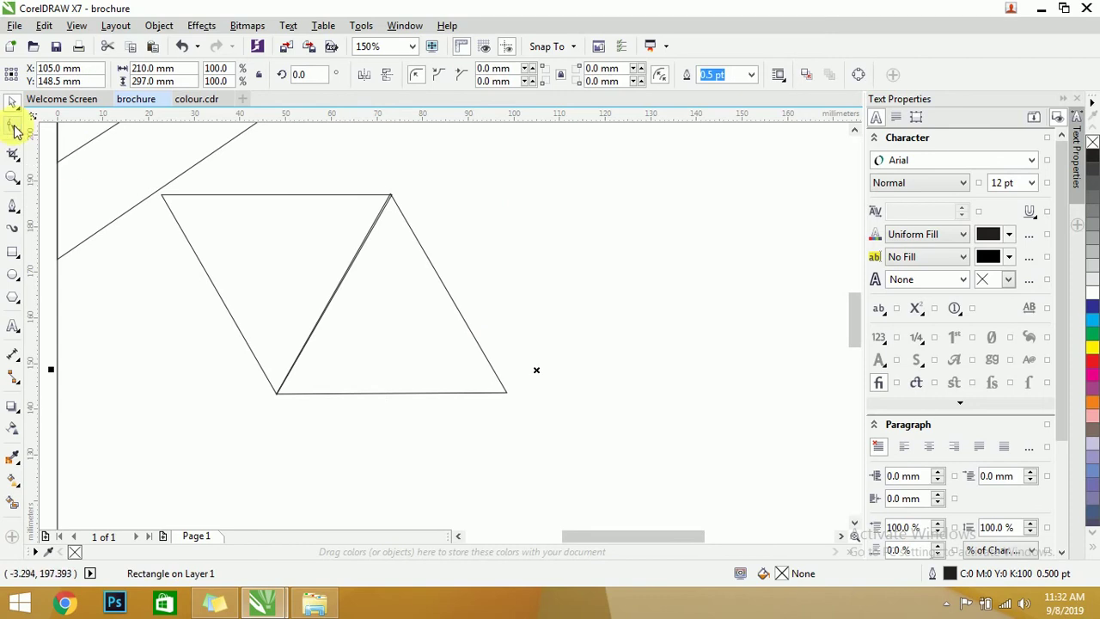
Delete the three midpoint nodes on the rotated triangle's sides, leaving only its corner nodes.
{"action": "left_click", "coordinate": [393, 196]}
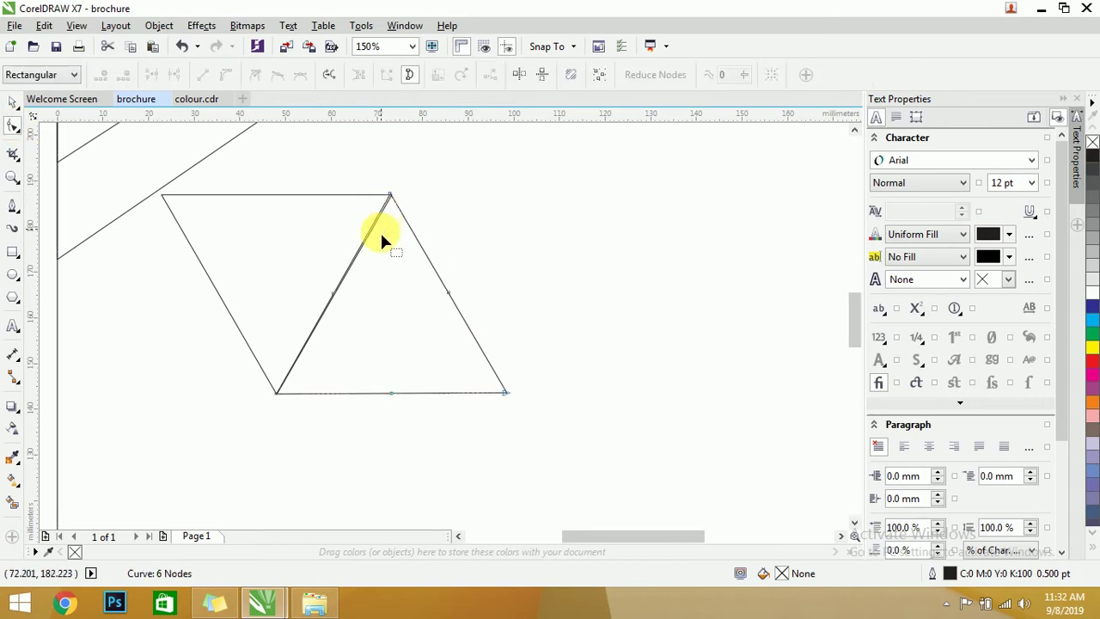
{"action": "left_click", "coordinate": [344, 307]}
{"action": "key", "text": "Delete"}
{"action": "left_click_drag", "start_coordinate": [456, 505], "coordinate": [457, 502]}
{"action": "key", "text": "Delete"}
{"action": "left_click_drag", "start_coordinate": [473, 309], "coordinate": [473, 309]}
{"action": "key", "text": "Delete"}
{"action": "scroll", "coordinate": [400, 204], "scroll_direction": "up", "scroll_amount": 3}
{"action": "scroll", "coordinate": [380, 192], "scroll_direction": "up", "scroll_amount": 2}
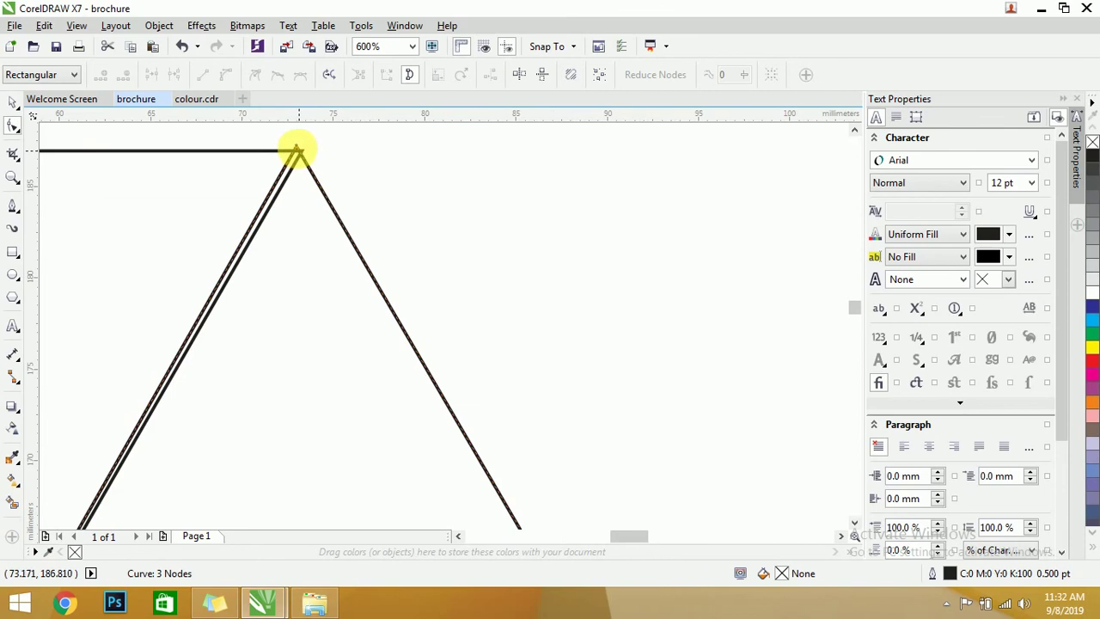
Shrink the second triangle by moving its top node down along the first triangle's right side and its lower-right node inward.
{"action": "left_click_drag", "start_coordinate": [298, 153], "coordinate": [197, 338]}
{"action": "scroll", "coordinate": [321, 218], "scroll_direction": "down", "scroll_amount": 3}
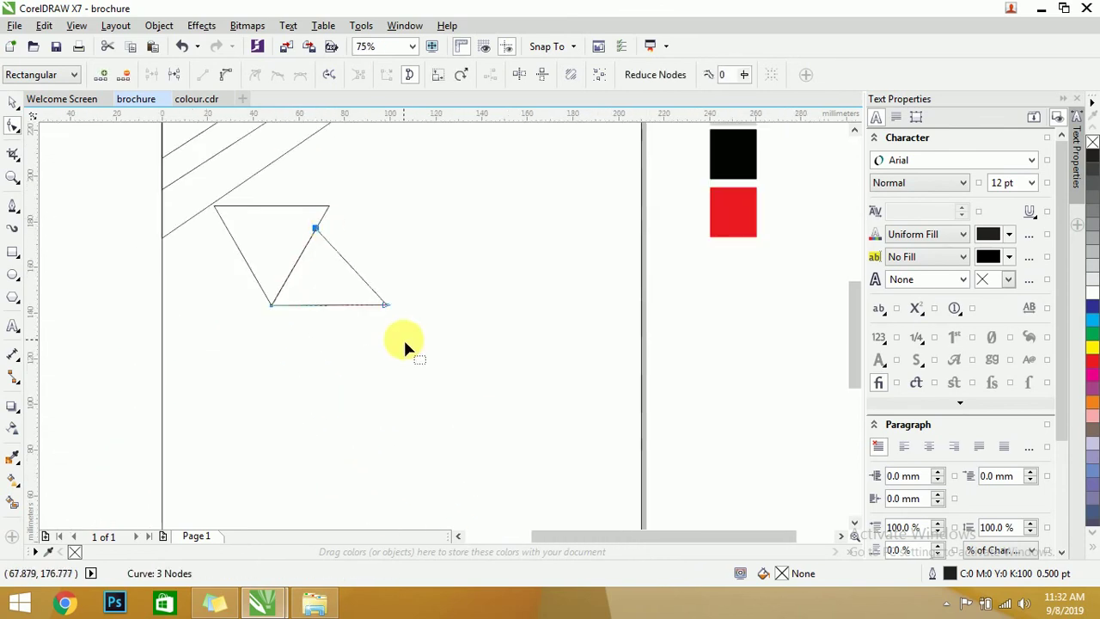
{"action": "scroll", "coordinate": [316, 228], "scroll_direction": "up", "scroll_amount": 1}
{"action": "left_click_drag", "start_coordinate": [322, 228], "coordinate": [306, 260]}
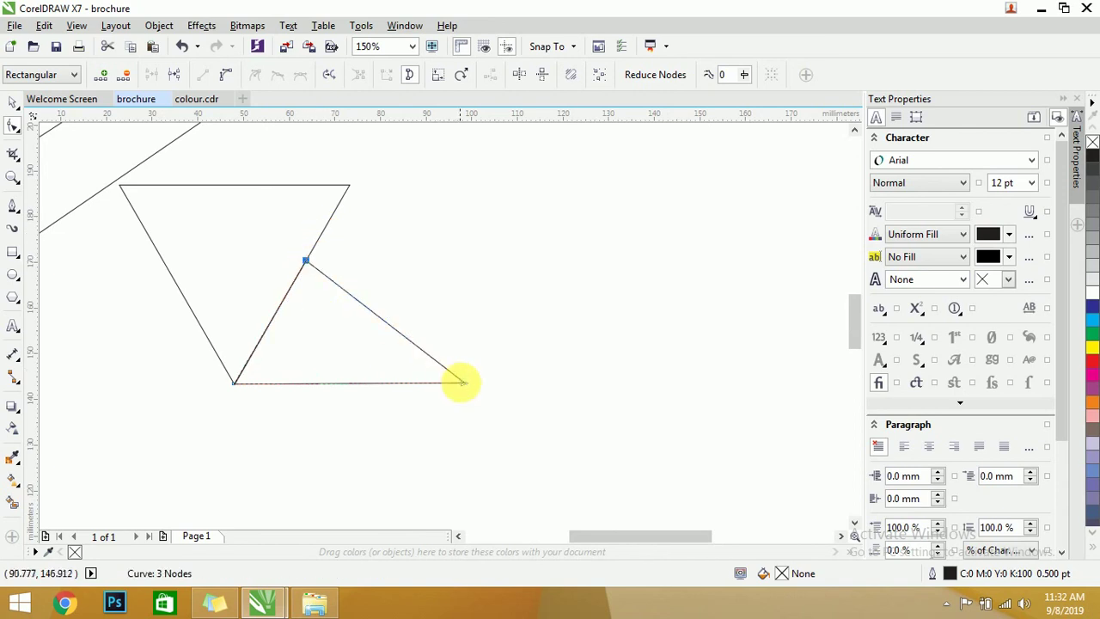
{"action": "left_click_drag", "start_coordinate": [462, 382], "coordinate": [380, 389]}
{"action": "left_click_drag", "start_coordinate": [306, 257], "coordinate": [317, 241]}
{"action": "scroll", "coordinate": [320, 245], "scroll_direction": "down", "scroll_amount": 6}
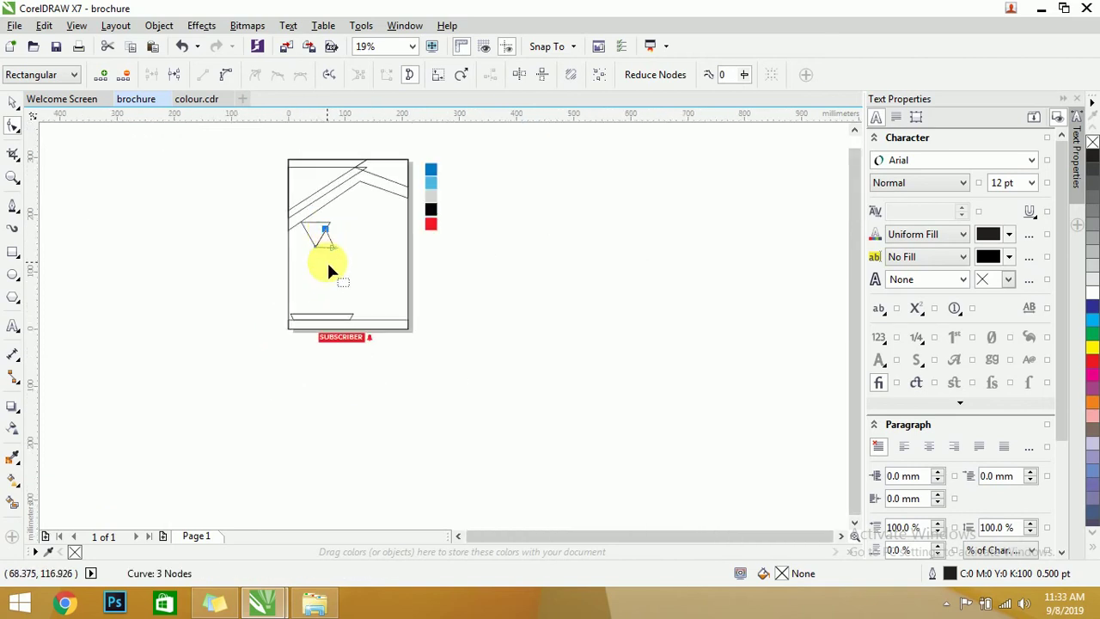
Stretch the trapezoid above the bottom strip to the right until it is about 149.8 mm wide.
{"action": "left_click", "coordinate": [14, 102]}
{"action": "left_click", "coordinate": [348, 325]}
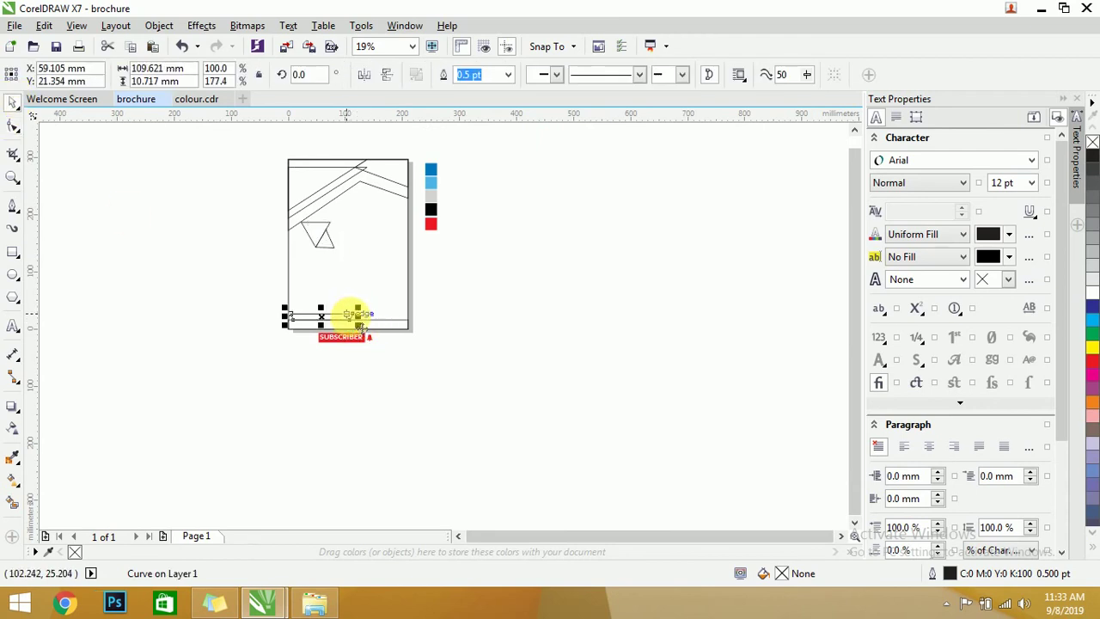
{"action": "scroll", "coordinate": [348, 325], "scroll_direction": "up", "scroll_amount": 5}
{"action": "left_click_drag", "start_coordinate": [369, 326], "coordinate": [442, 314]}
{"action": "scroll", "coordinate": [356, 287], "scroll_direction": "down", "scroll_amount": 5}
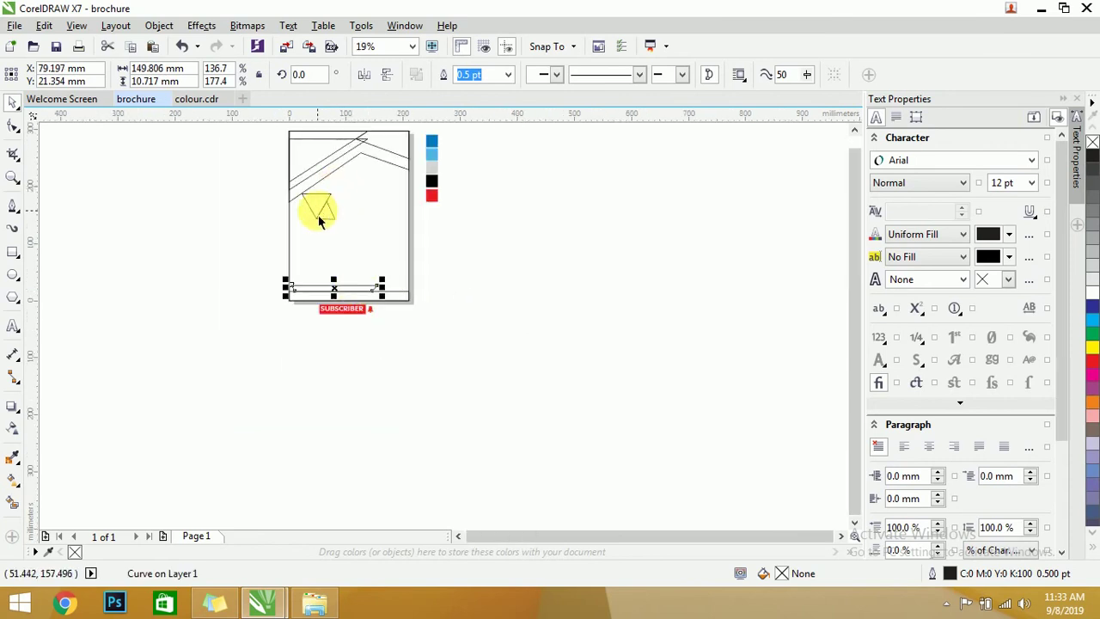
{"action": "scroll", "coordinate": [319, 211], "scroll_direction": "up", "scroll_amount": 2}
{"action": "left_click_drag", "start_coordinate": [316, 208], "coordinate": [335, 264]}
{"action": "right_click", "coordinate": [323, 251]}
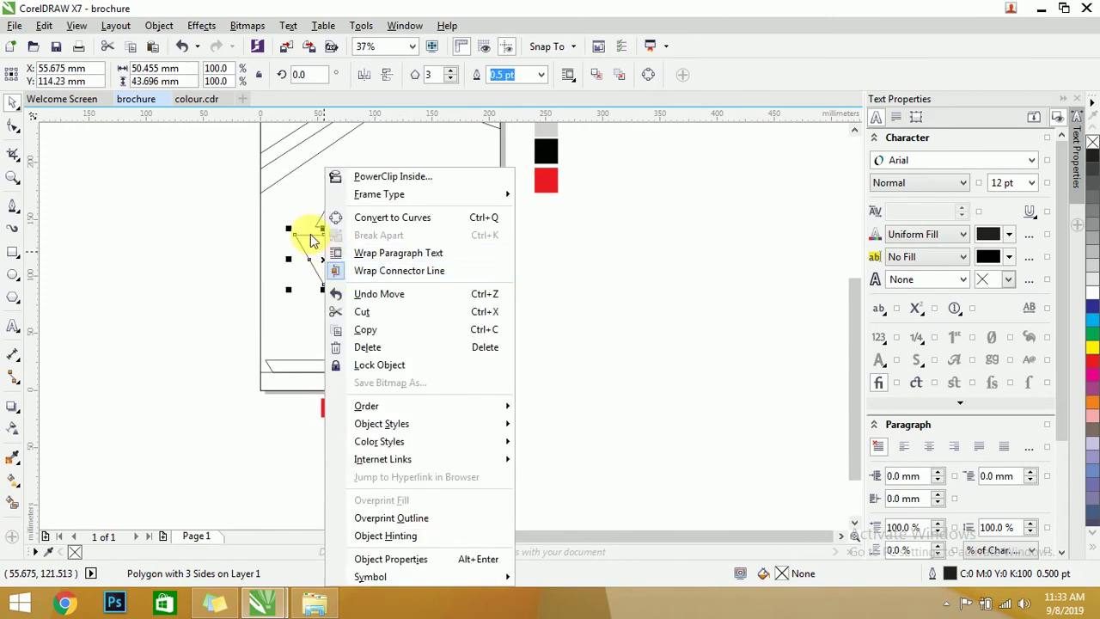
{"action": "left_click", "coordinate": [241, 228]}
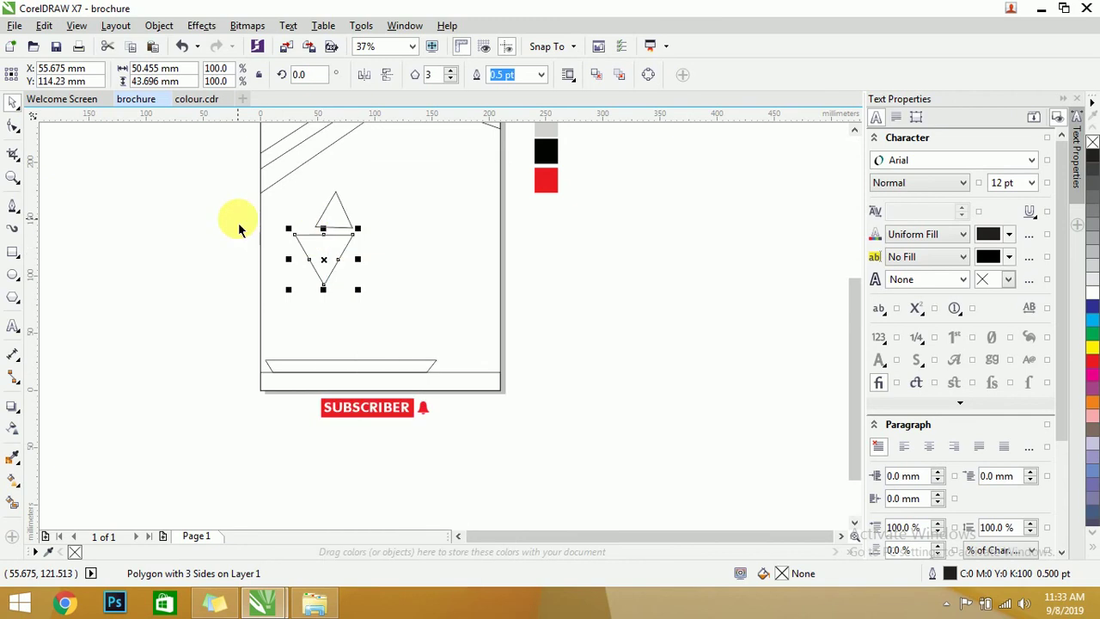
{"action": "key", "text": "ctrl+z"}
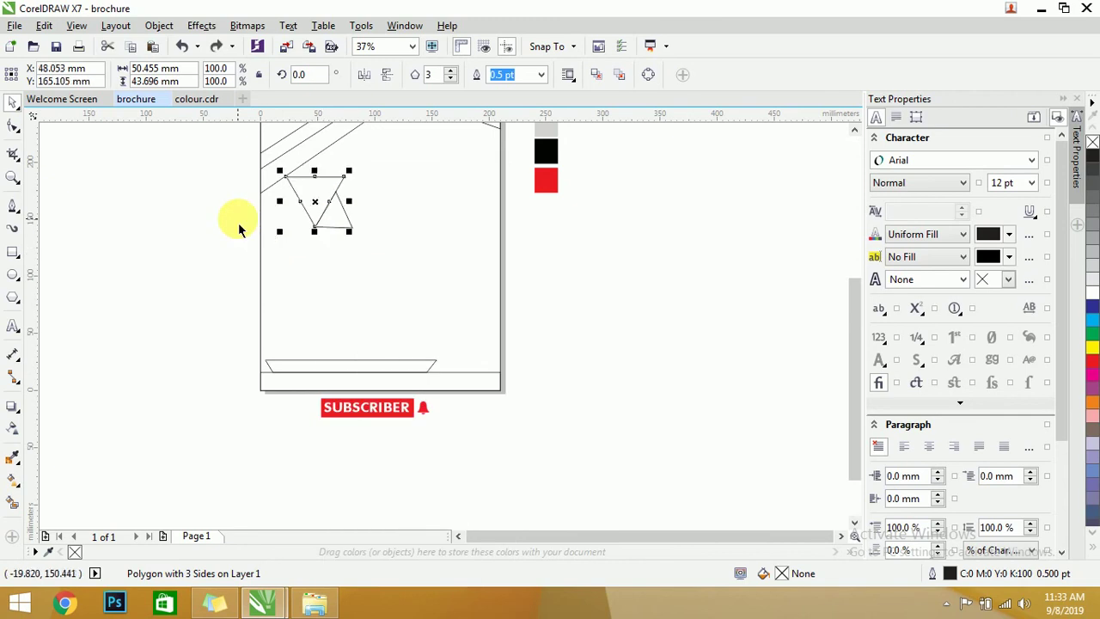
Duplicate the first triangle, place the copy below the adjoining pair, and enlarge it to about 57.7 mm wide.
{"action": "key", "text": "ctrl+shift+z"}
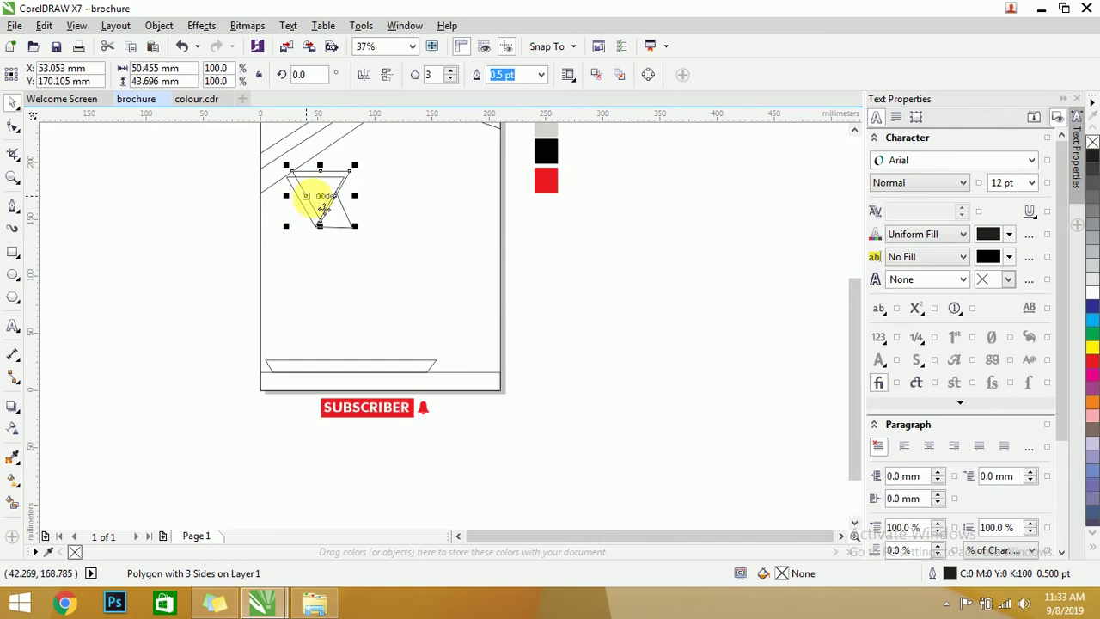
{"action": "left_click_drag", "start_coordinate": [331, 209], "coordinate": [393, 307]}
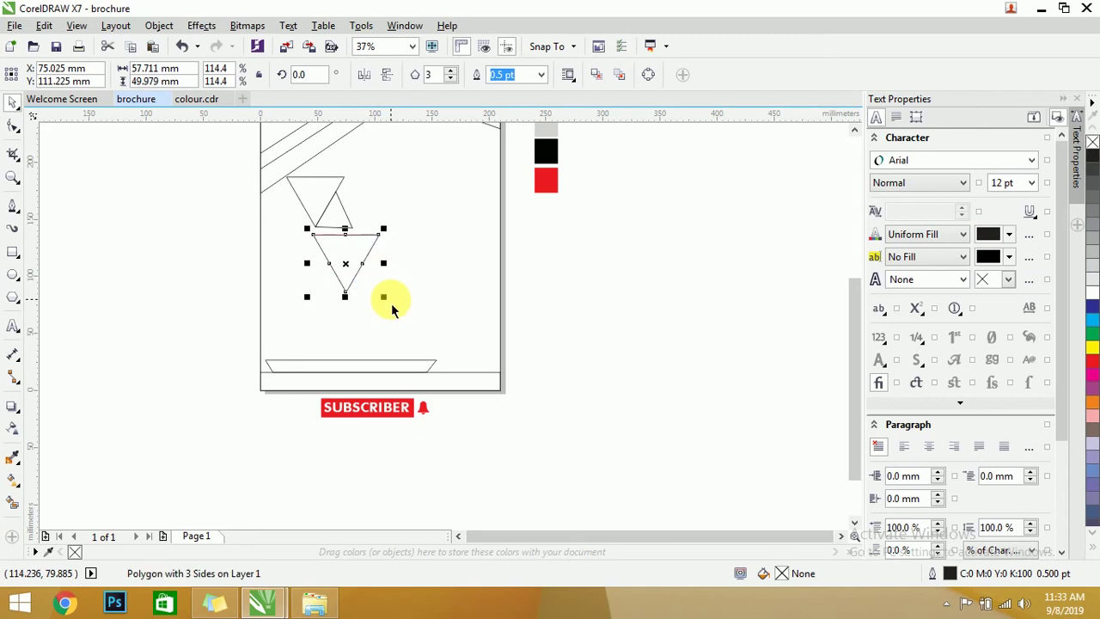
Copy the enlarged triangle downward, mirror the copy vertically, and position it so the two tips overlap.
{"action": "left_click_drag", "start_coordinate": [366, 254], "coordinate": [363, 327]}
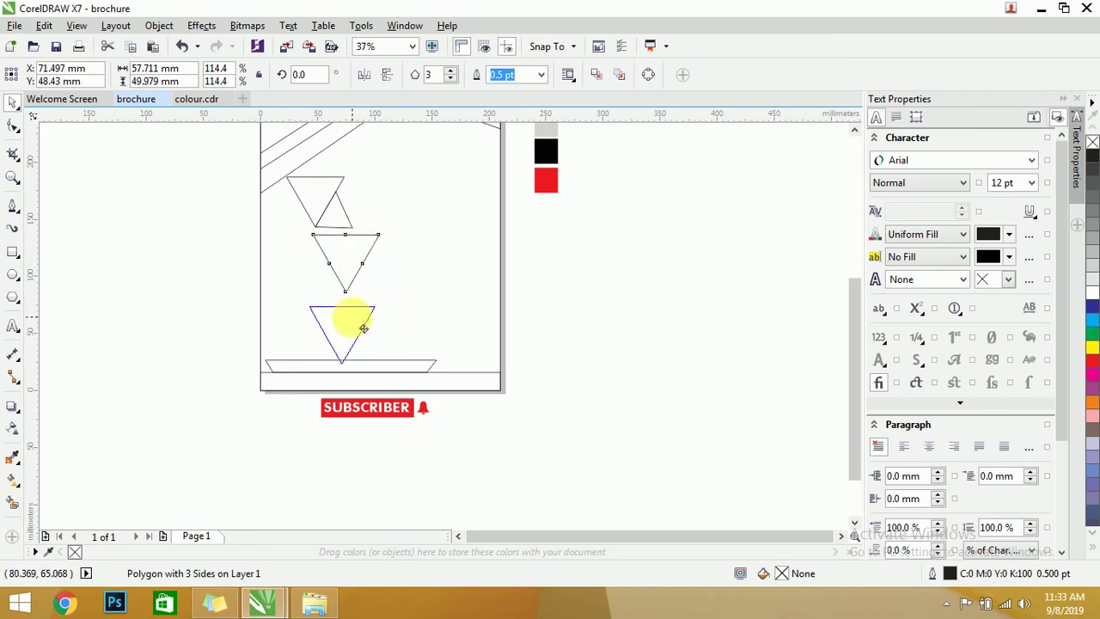
{"action": "left_click", "coordinate": [387, 73]}
{"action": "scroll", "coordinate": [357, 325], "scroll_direction": "up", "scroll_amount": 2}
{"action": "left_click_drag", "start_coordinate": [358, 327], "coordinate": [364, 237]}
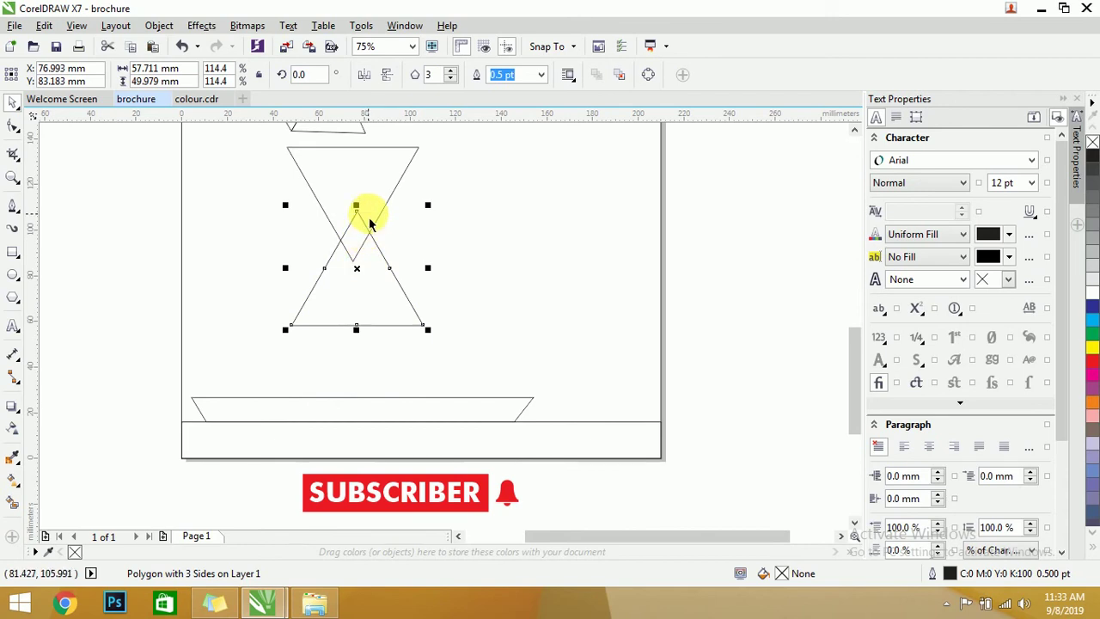
Align the two overlapping triangles on a common vertical centre line and scale them together to about 52.2 mm wide.
{"action": "left_click", "coordinate": [385, 182], "text": "shift"}
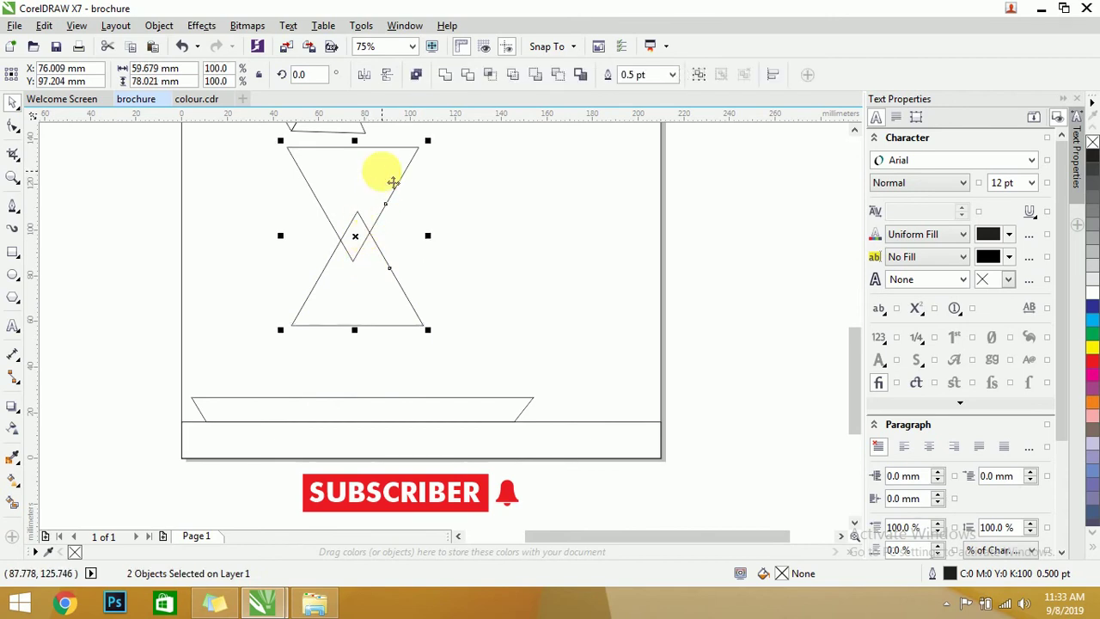
{"action": "scroll", "coordinate": [384, 177], "scroll_direction": "down", "scroll_amount": 1}
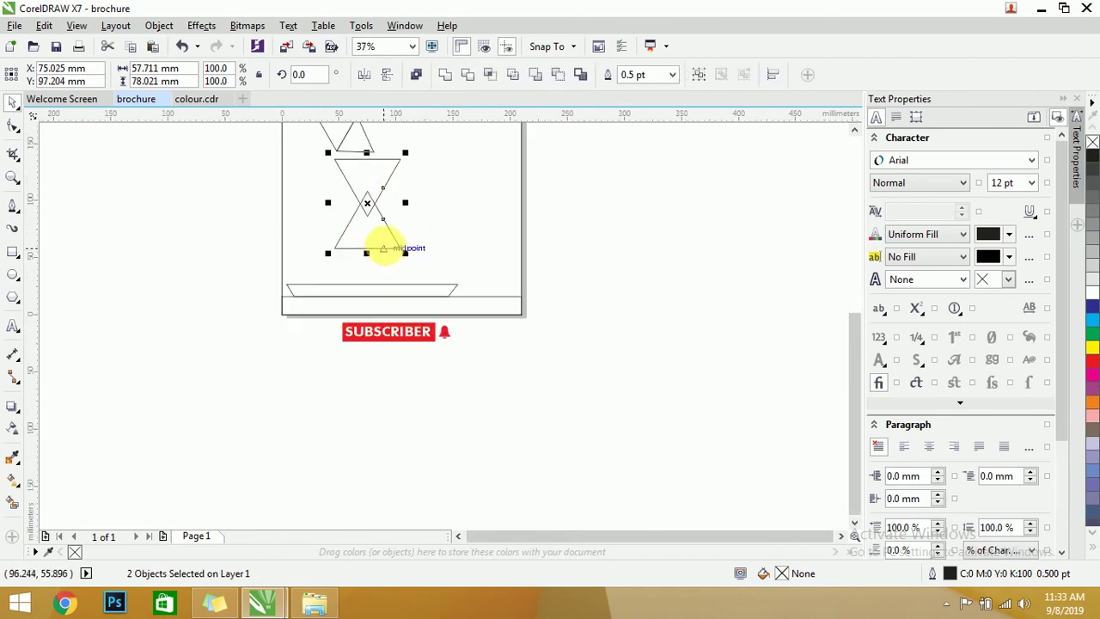
{"action": "scroll", "coordinate": [380, 228], "scroll_direction": "down", "scroll_amount": 1}
{"action": "scroll", "coordinate": [382, 191], "scroll_direction": "up", "scroll_amount": 1}
{"action": "left_click_drag", "start_coordinate": [409, 307], "coordinate": [392, 278]}
{"action": "scroll", "coordinate": [393, 278], "scroll_direction": "up", "scroll_amount": 1}
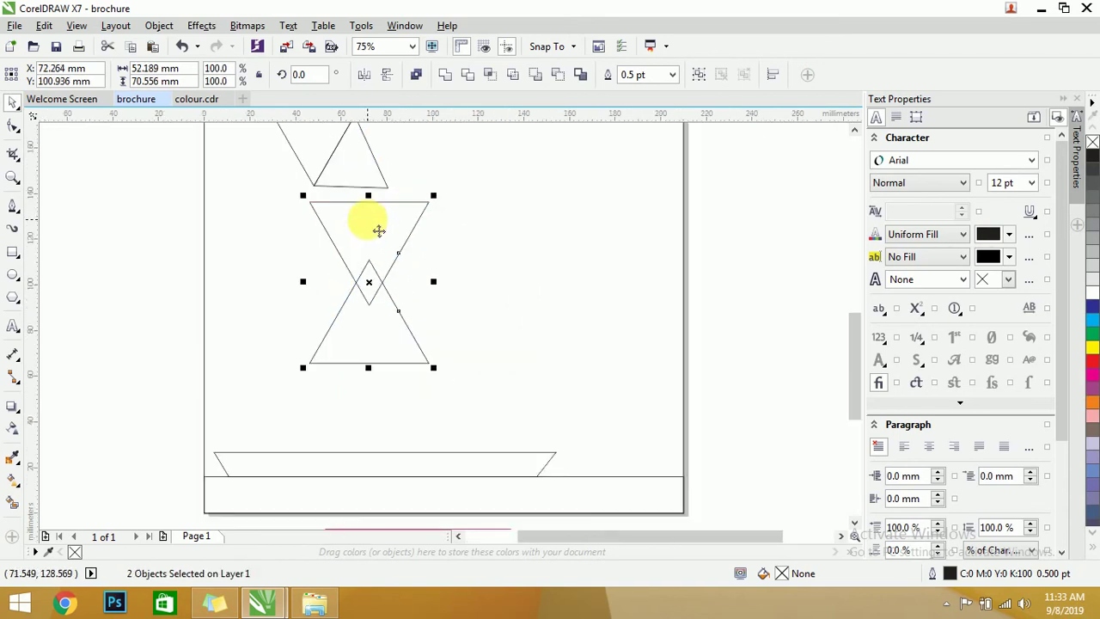
{"action": "scroll", "coordinate": [379, 231], "scroll_direction": "down", "scroll_amount": 1}
{"action": "left_click", "coordinate": [197, 263]}
{"action": "left_click", "coordinate": [375, 290]}
{"action": "left_click_drag", "start_coordinate": [382, 227], "coordinate": [361, 313]}
{"action": "right_click", "coordinate": [361, 313]}
{"action": "left_click", "coordinate": [222, 263]}
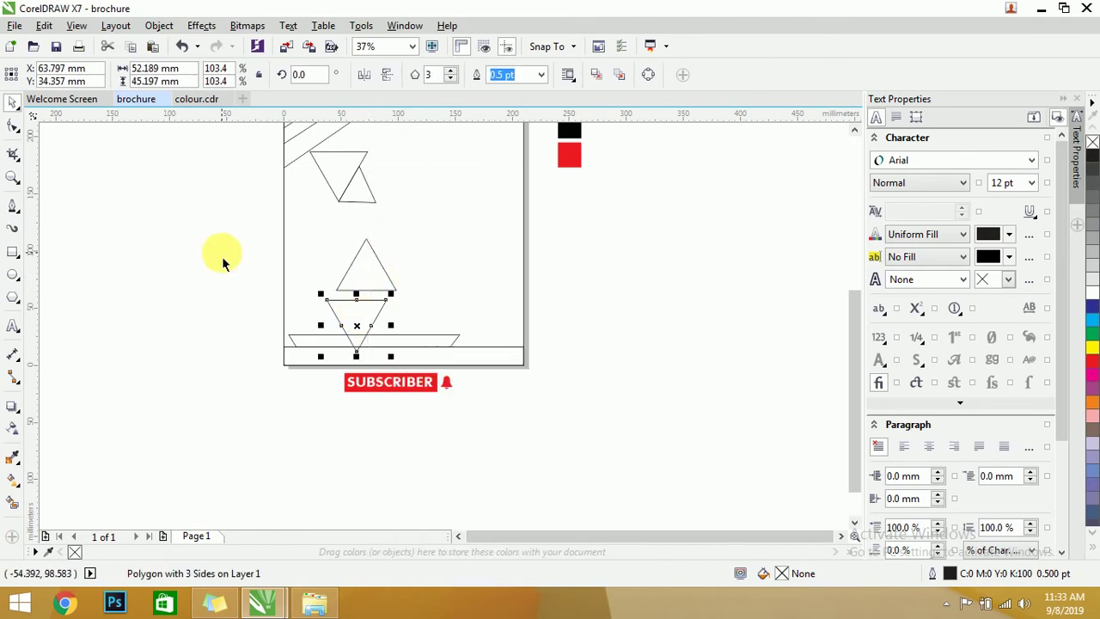
{"action": "key", "text": "ctrl+z"}
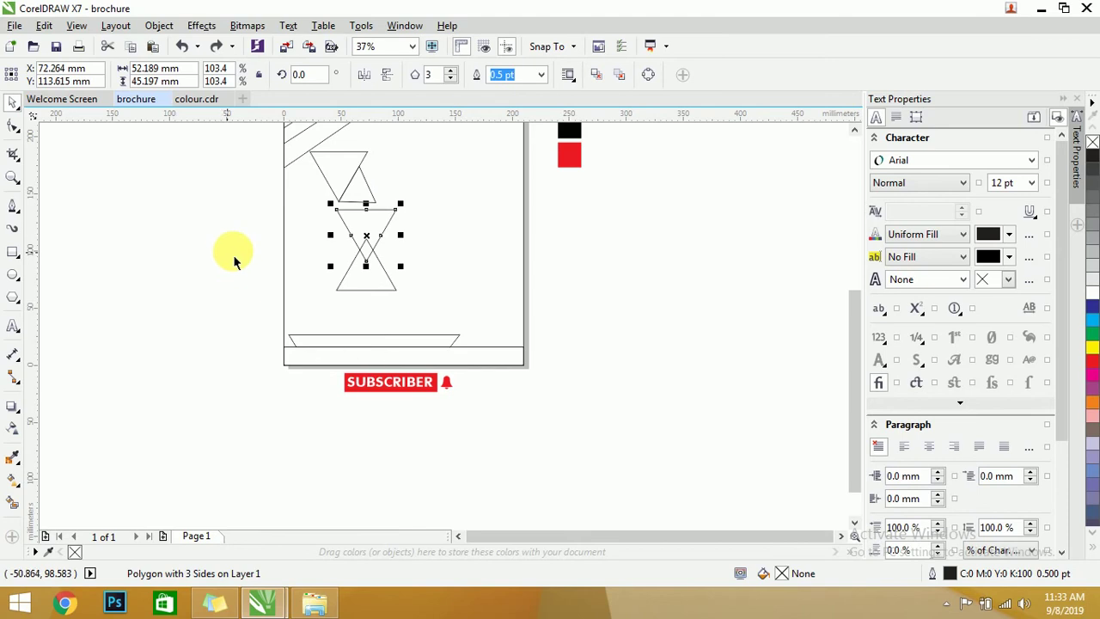
Select all four triangles and scale them down together so the two overlapping ones are about 42.5 mm wide.
{"action": "left_click_drag", "start_coordinate": [228, 145], "coordinate": [382, 265]}
{"action": "left_click", "coordinate": [201, 238]}
{"action": "left_click", "coordinate": [359, 210]}
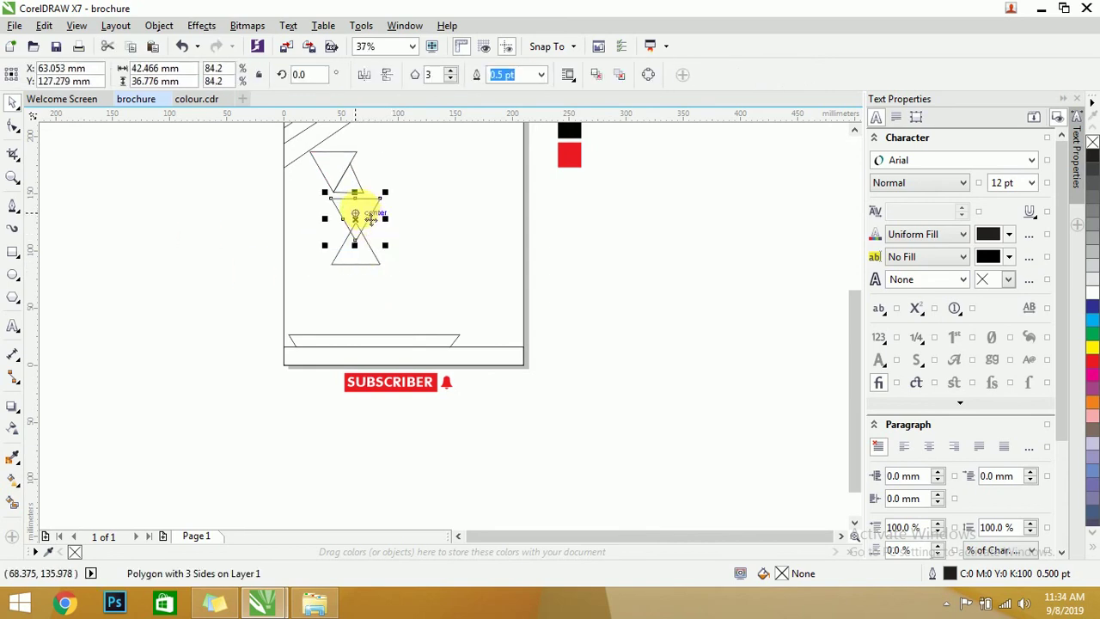
{"action": "scroll", "coordinate": [367, 213], "scroll_direction": "up", "scroll_amount": 2}
{"action": "left_click_drag", "start_coordinate": [370, 215], "coordinate": [365, 351]}
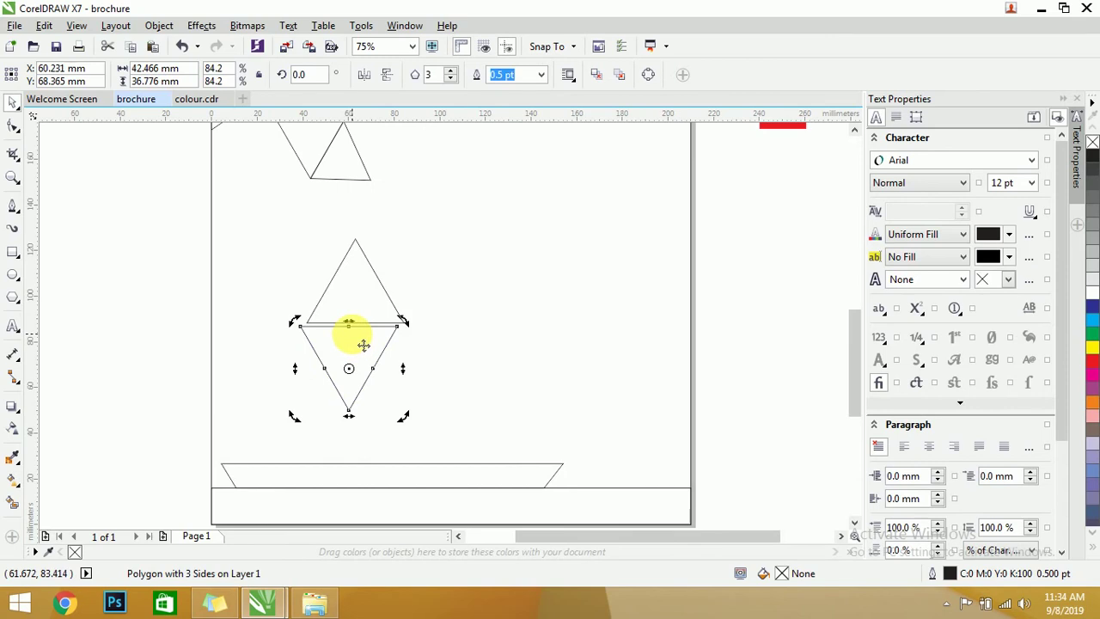
{"action": "key", "text": "ctrl+z"}
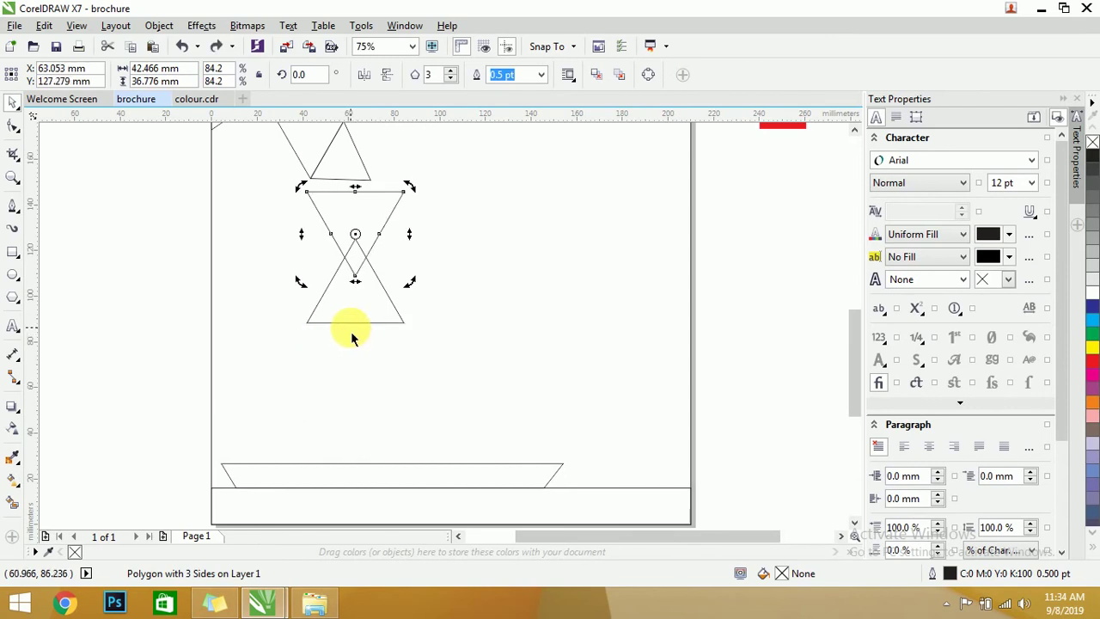
Duplicate the inverted overlapping triangle and place the copy's top edge against the base of the upright triangle.
{"action": "left_click_drag", "start_coordinate": [363, 213], "coordinate": [312, 354]}
{"action": "right_click", "coordinate": [318, 360]}
{"action": "left_click", "coordinate": [361, 379]}
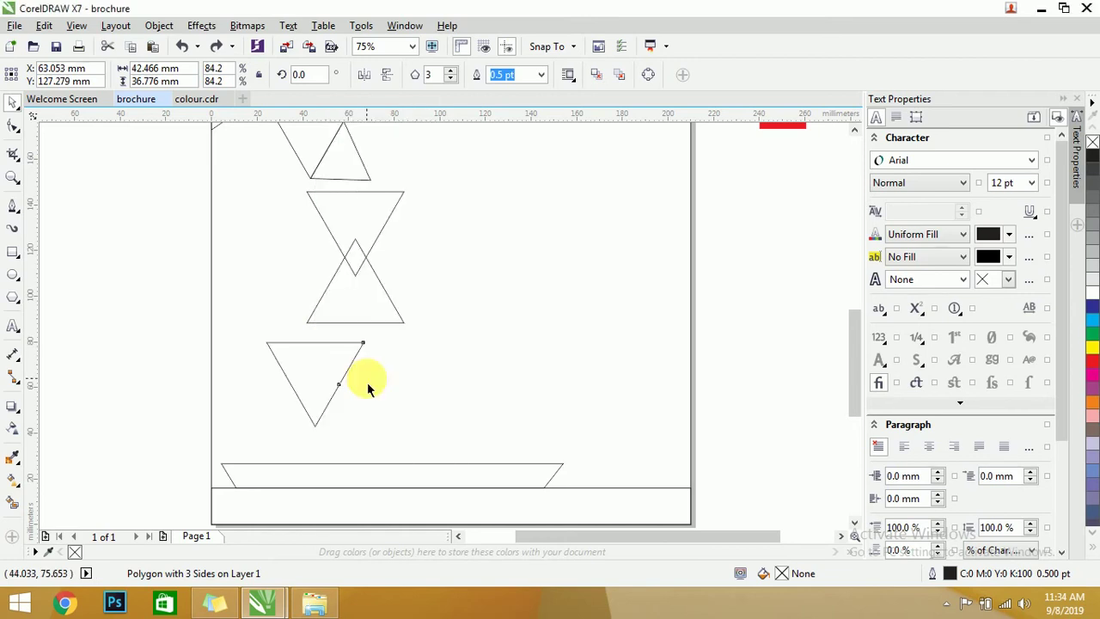
{"action": "left_click", "coordinate": [130, 307]}
{"action": "left_click", "coordinate": [332, 353]}
{"action": "scroll", "coordinate": [332, 358], "scroll_direction": "up", "scroll_amount": 2}
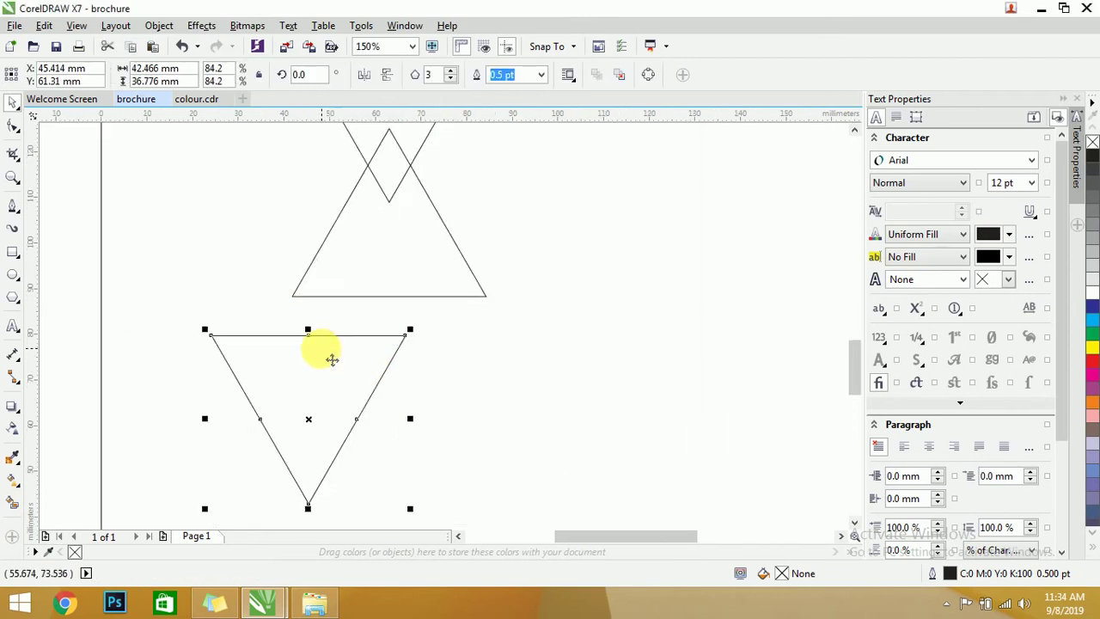
{"action": "left_click_drag", "start_coordinate": [346, 363], "coordinate": [455, 299]}
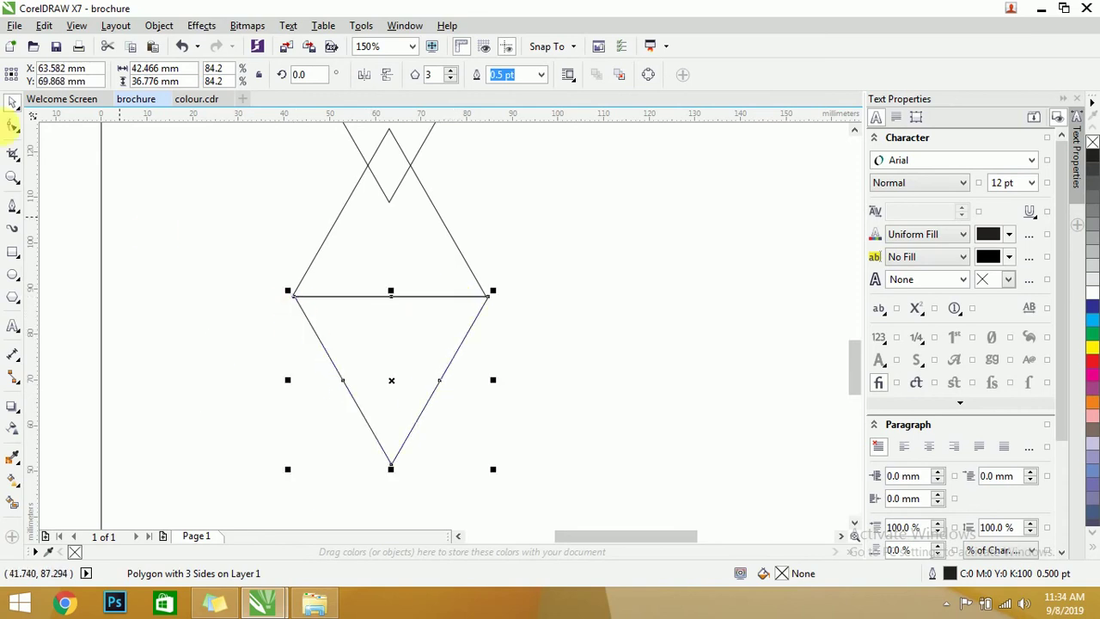
{"action": "left_click", "coordinate": [13, 129]}
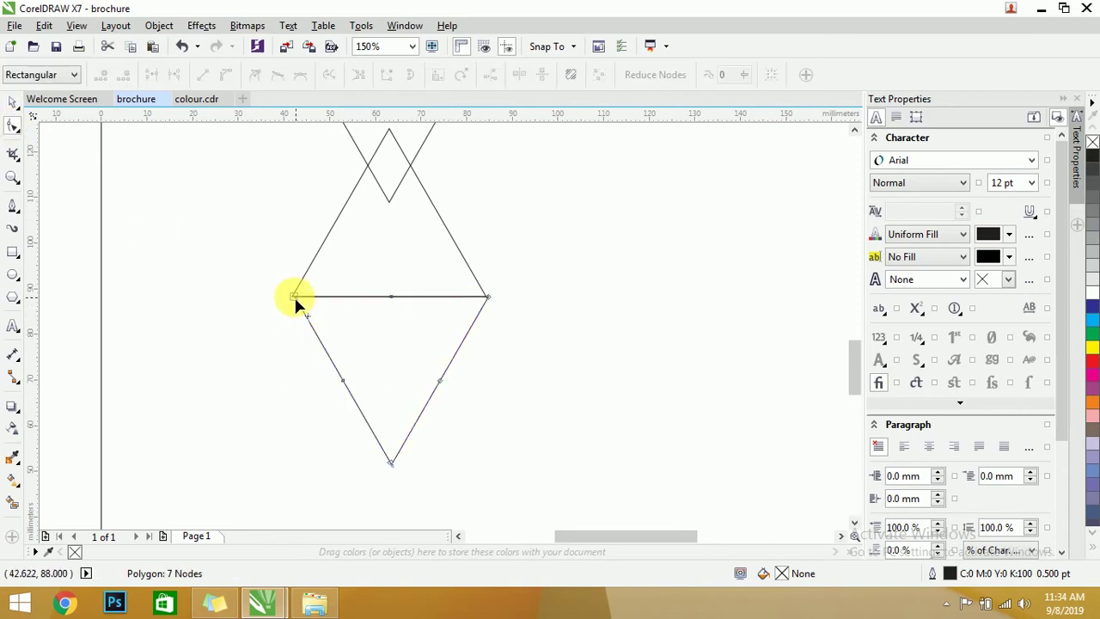
{"action": "left_click_drag", "start_coordinate": [275, 302], "coordinate": [183, 301]}
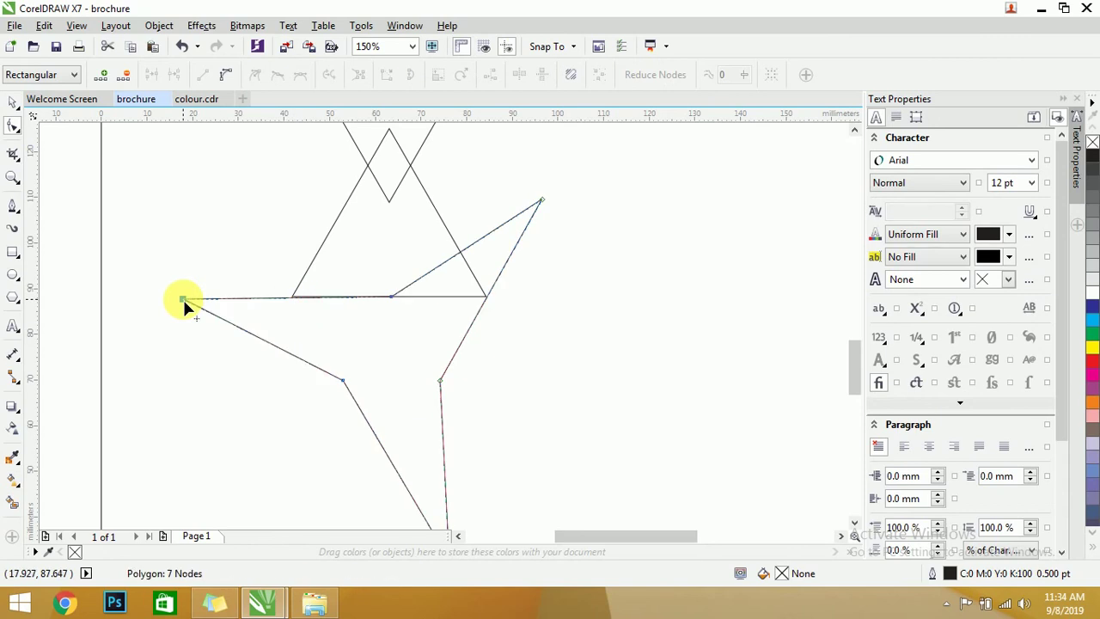
{"action": "key", "text": "ctrl+z"}
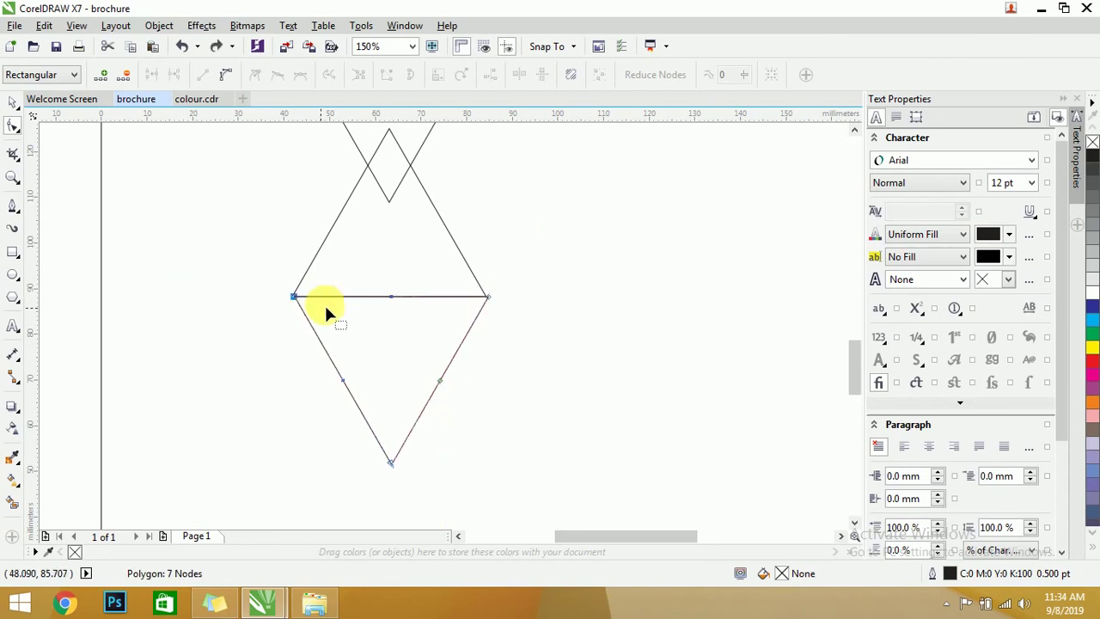
{"action": "scroll", "coordinate": [327, 311], "scroll_direction": "down", "scroll_amount": 2}
{"action": "left_click", "coordinate": [13, 103]}
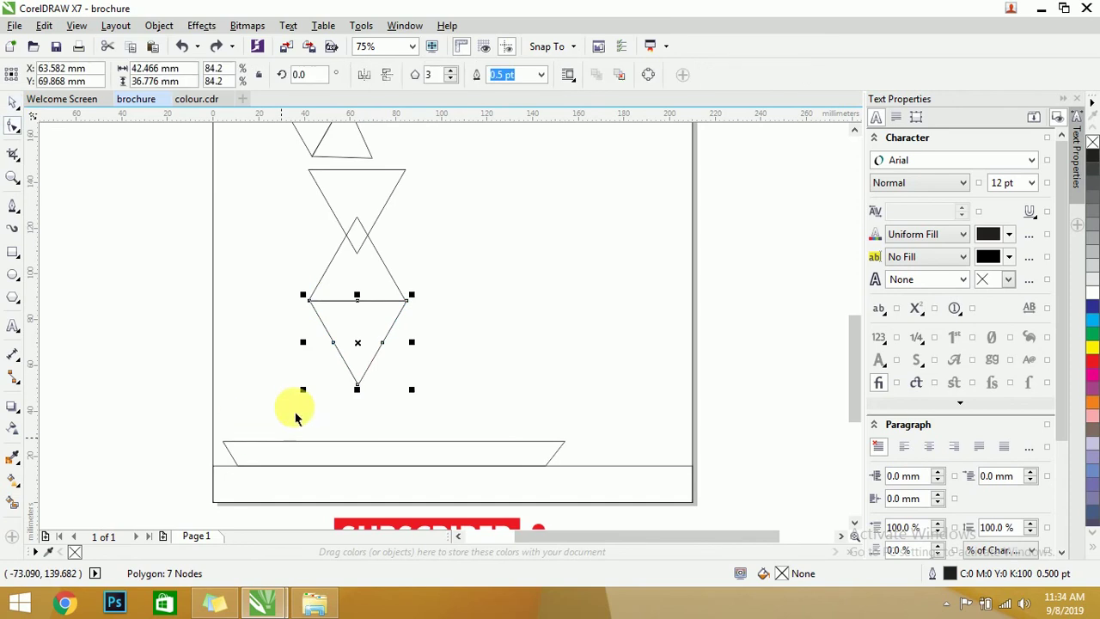
Enlarge the lowest triangle to about 71.1 mm wide, keeping its upper-right corner fixed.
{"action": "left_click_drag", "start_coordinate": [301, 386], "coordinate": [228, 454]}
{"action": "scroll", "coordinate": [335, 310], "scroll_direction": "down", "scroll_amount": 1}
{"action": "scroll", "coordinate": [330, 226], "scroll_direction": "up", "scroll_amount": 1}
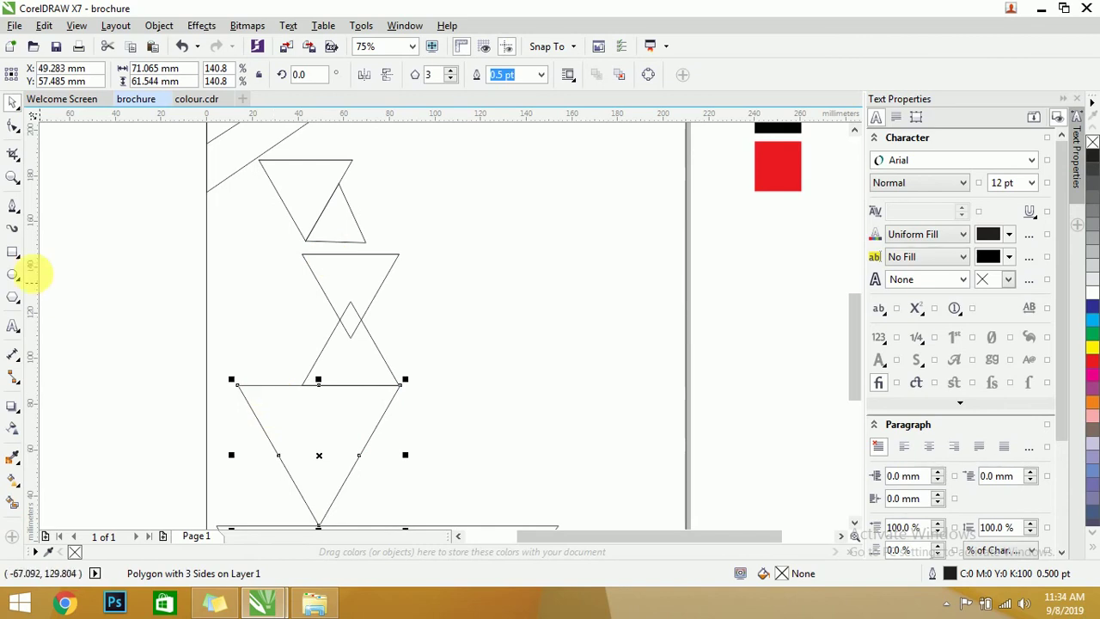
Duplicate the upright triangle and place the copy over the upper-left part of the large lower triangle.
{"action": "left_click", "coordinate": [367, 375]}
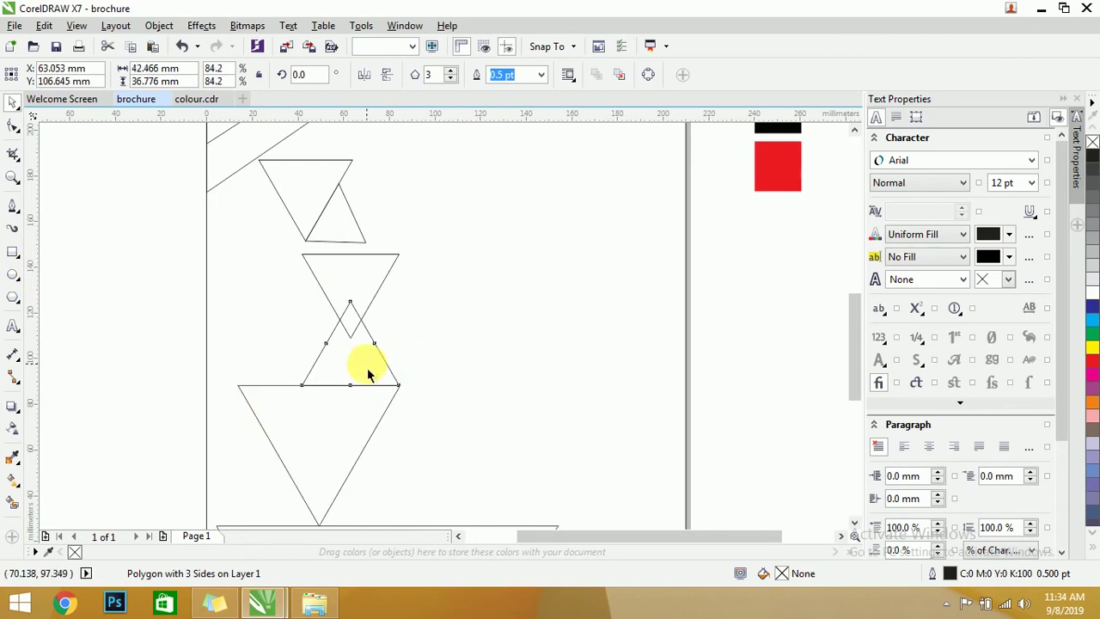
{"action": "right_click", "coordinate": [297, 365]}
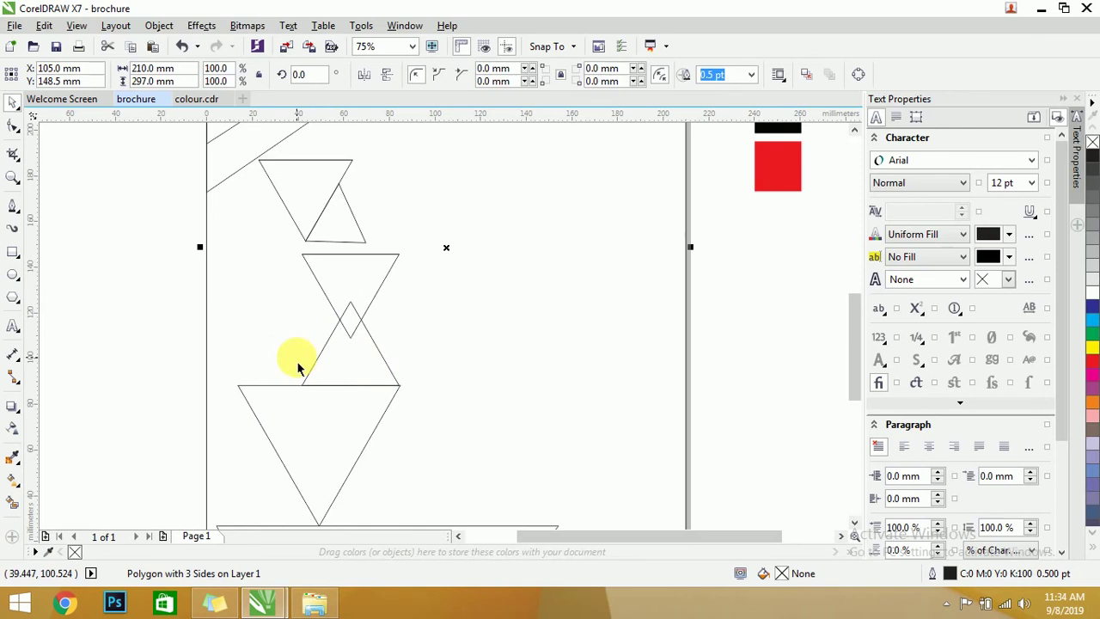
{"action": "left_click", "coordinate": [170, 322]}
{"action": "left_click", "coordinate": [383, 381]}
{"action": "left_click_drag", "start_coordinate": [369, 363], "coordinate": [285, 365]}
{"action": "key", "text": "Escape"}
{"action": "left_click_drag", "start_coordinate": [364, 336], "coordinate": [298, 351]}
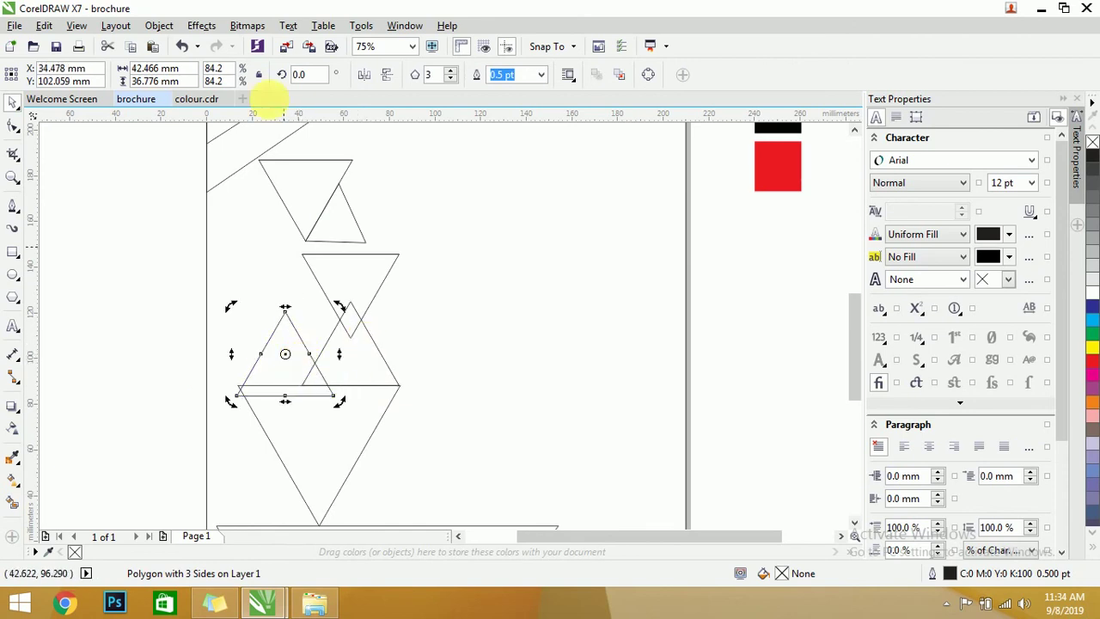
Shrink the copied triangle to about 21.6 mm wide and leave it mirrored so it points upward.
{"action": "left_click", "coordinate": [389, 74]}
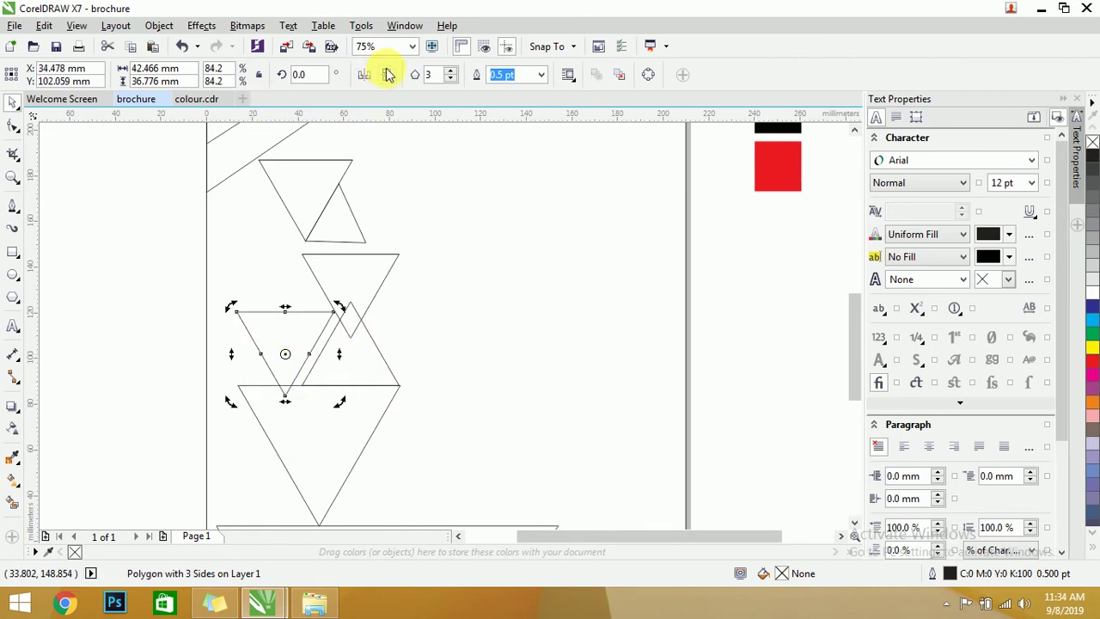
{"action": "left_click", "coordinate": [338, 315]}
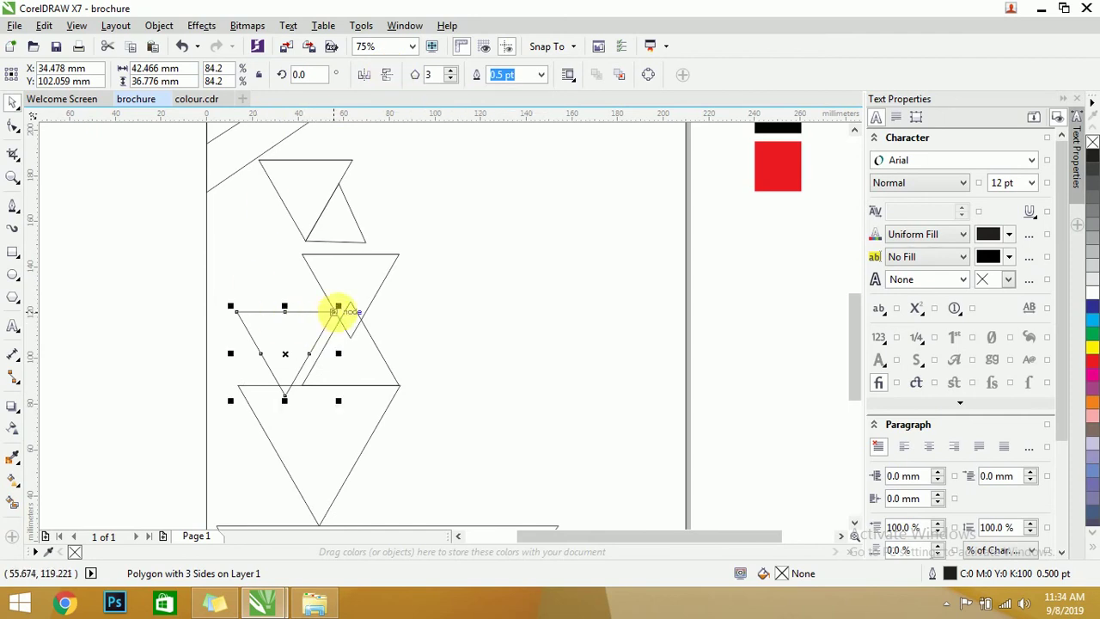
{"action": "left_click_drag", "start_coordinate": [338, 309], "coordinate": [288, 349]}
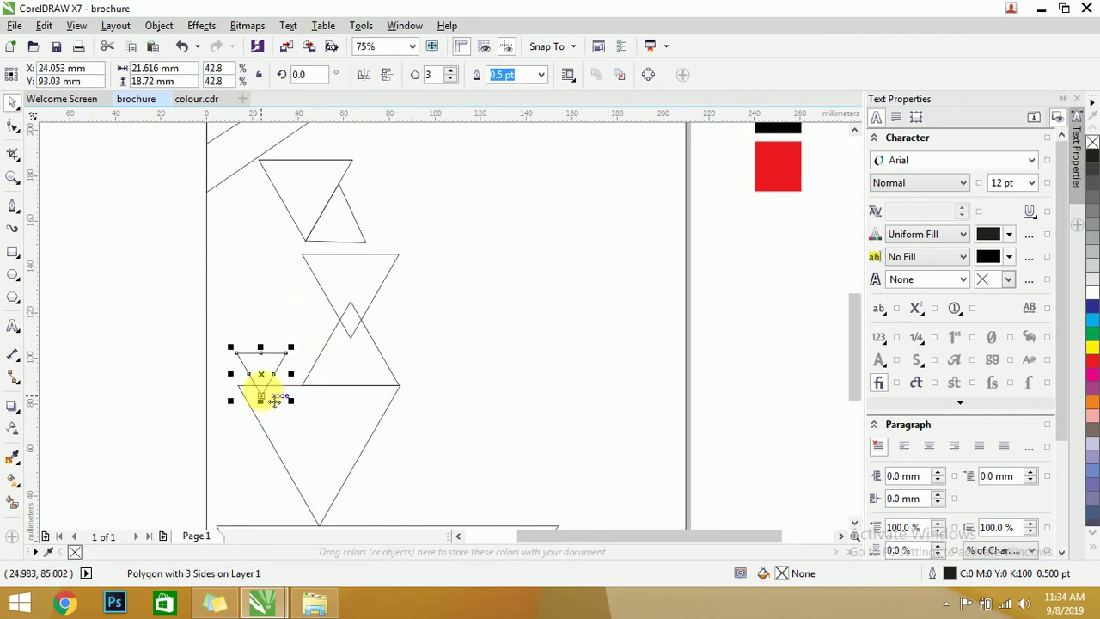
{"action": "scroll", "coordinate": [263, 392], "scroll_direction": "up", "scroll_amount": 2}
{"action": "left_click", "coordinate": [389, 75]}
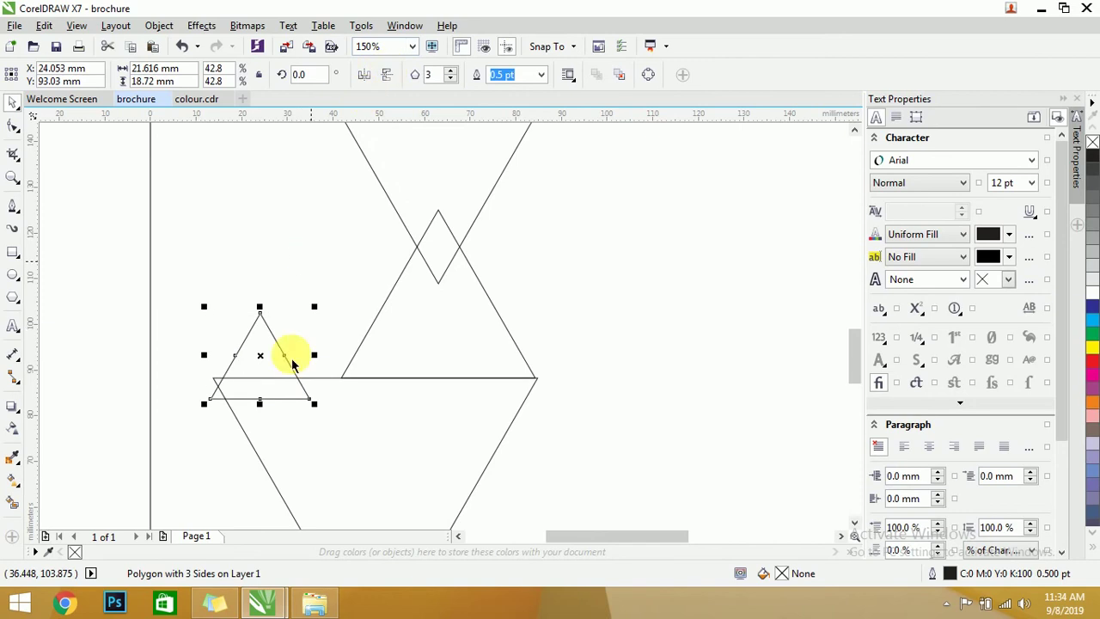
Move the small upright triangle so its base rests on the large lower triangle's top edge, flush with the upper-left corner.
{"action": "scroll", "coordinate": [301, 416], "scroll_direction": "up", "scroll_amount": 4}
{"action": "left_click_drag", "start_coordinate": [297, 378], "coordinate": [305, 294]}
{"action": "scroll", "coordinate": [306, 294], "scroll_direction": "down", "scroll_amount": 4}
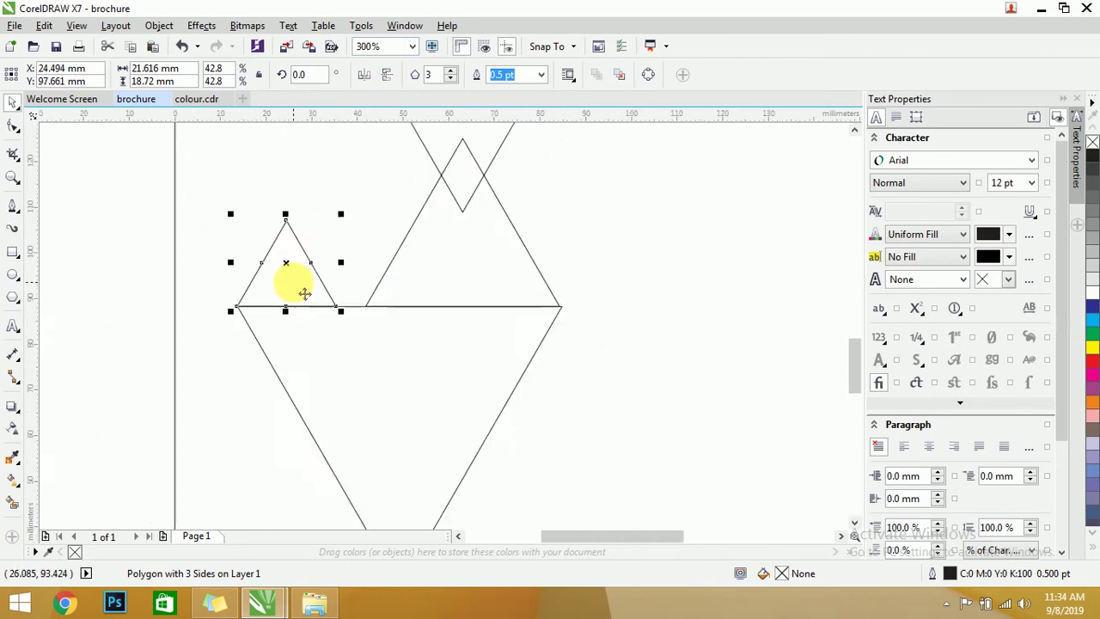
{"action": "scroll", "coordinate": [301, 299], "scroll_direction": "down", "scroll_amount": 2}
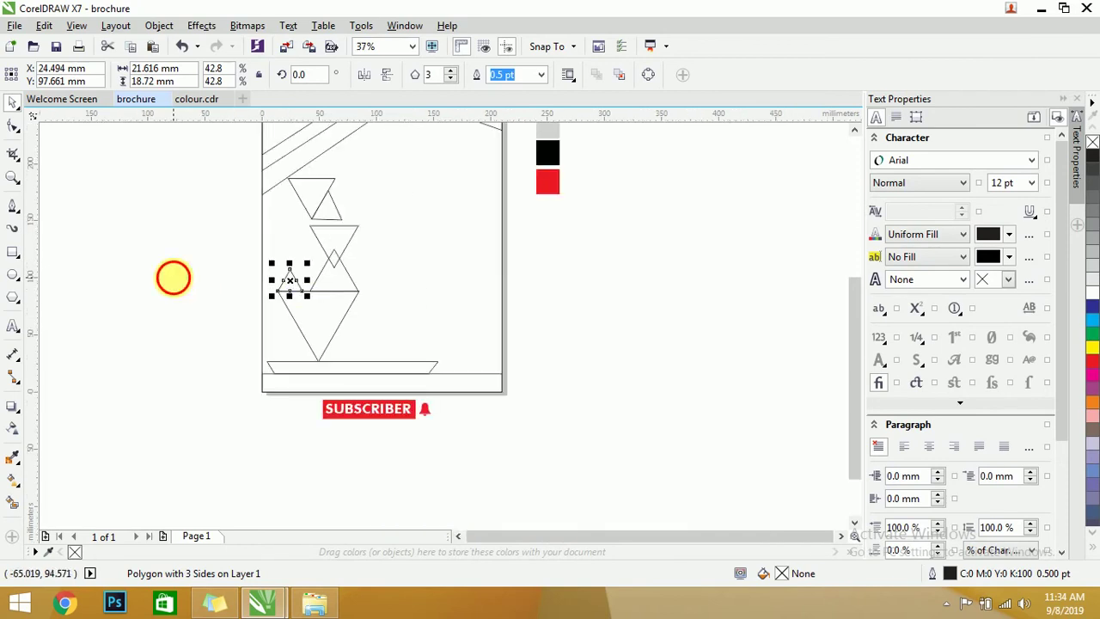
{"action": "left_click", "coordinate": [172, 283]}
{"action": "scroll", "coordinate": [279, 242], "scroll_direction": "down", "scroll_amount": 1}
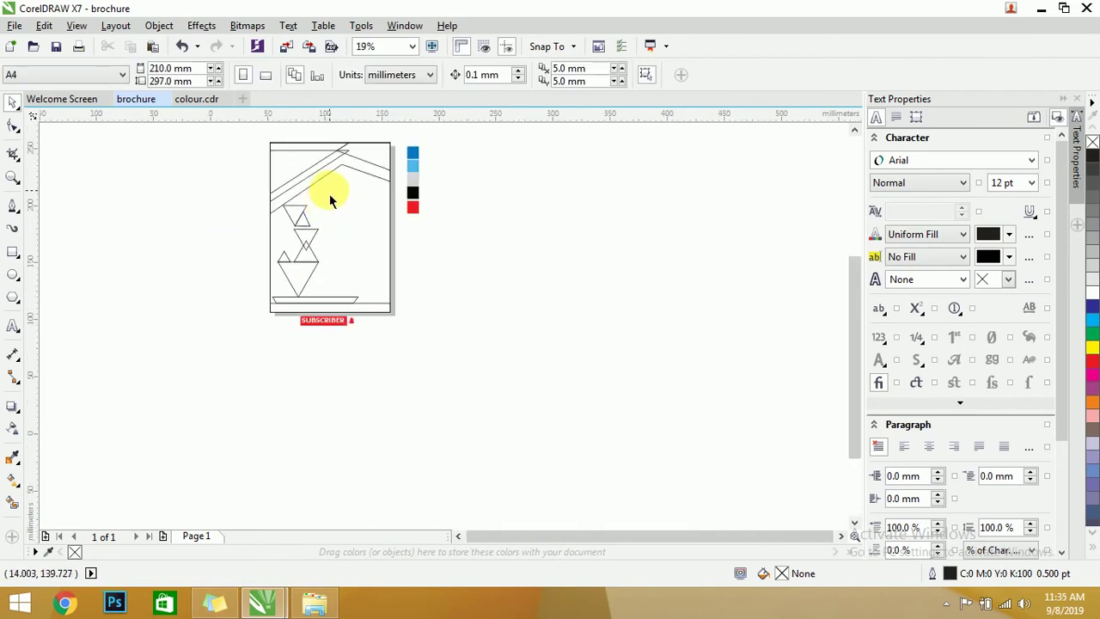
{"action": "scroll", "coordinate": [329, 193], "scroll_direction": "up", "scroll_amount": 1}
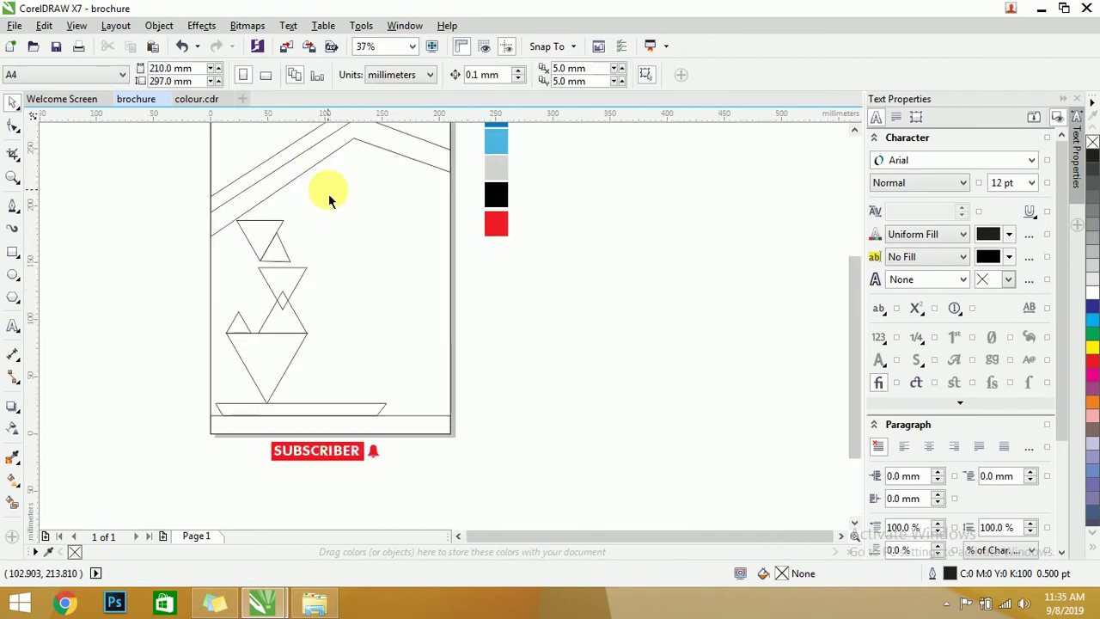
Draw a closed slanted panel about 127.8 by 200.3 mm with the Pen tool around the triangles, from the header edge to the bottom strip.
{"action": "left_click", "coordinate": [14, 207]}
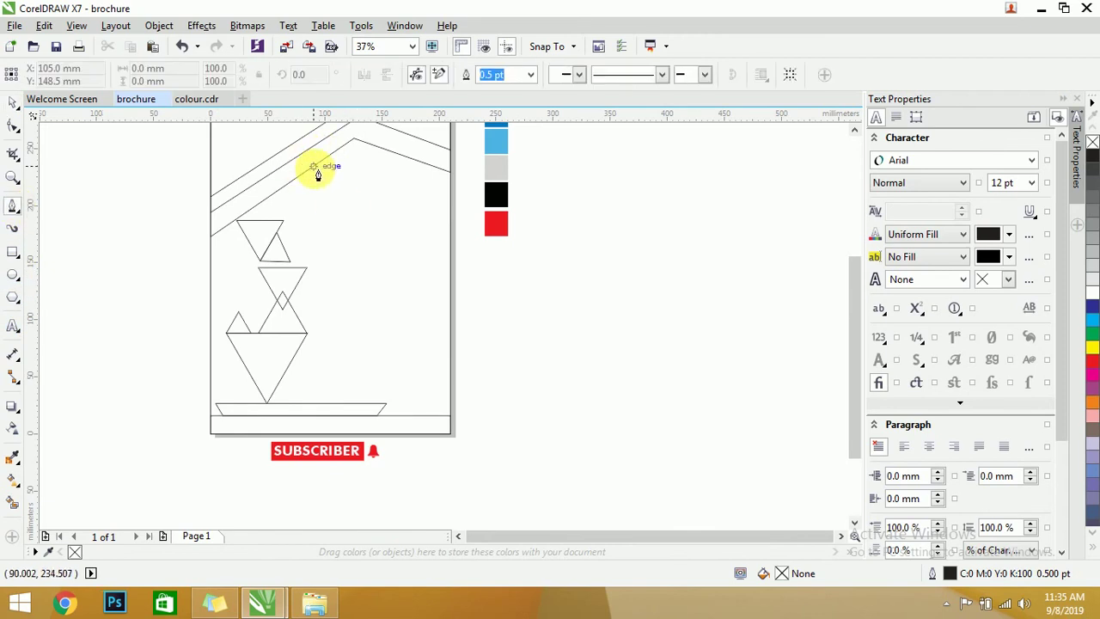
{"action": "left_click", "coordinate": [298, 176]}
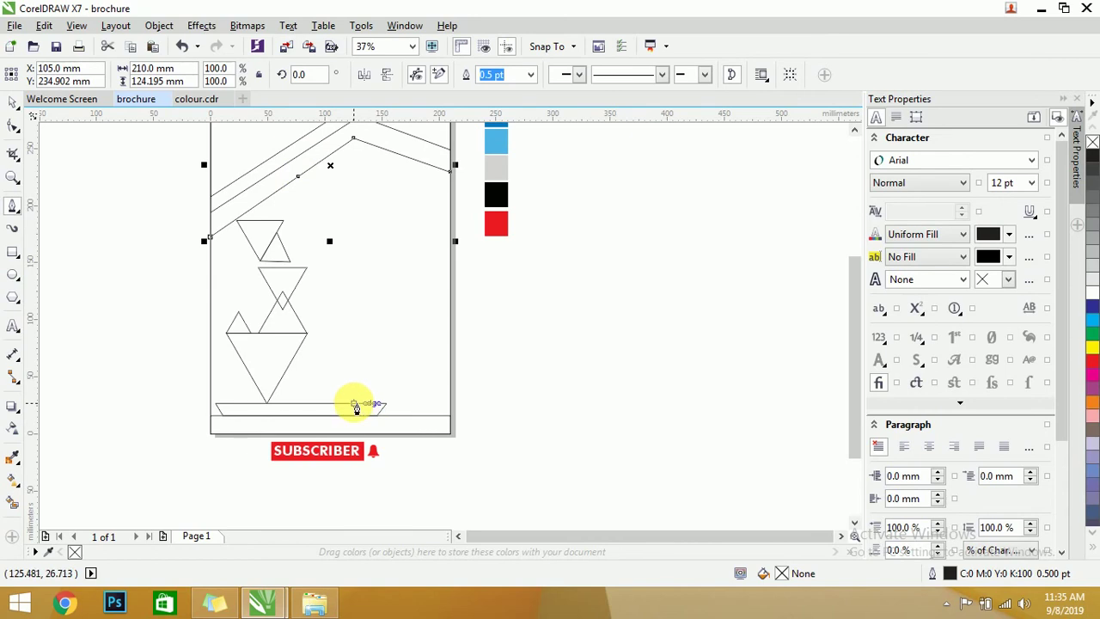
{"action": "left_click", "coordinate": [354, 404]}
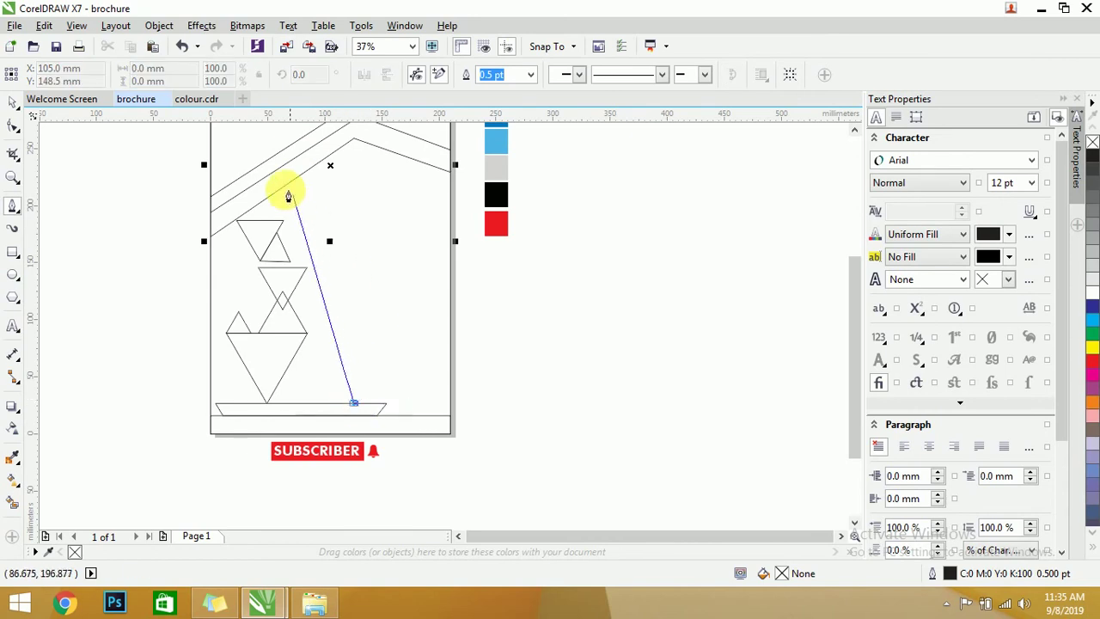
{"action": "left_click", "coordinate": [282, 182]}
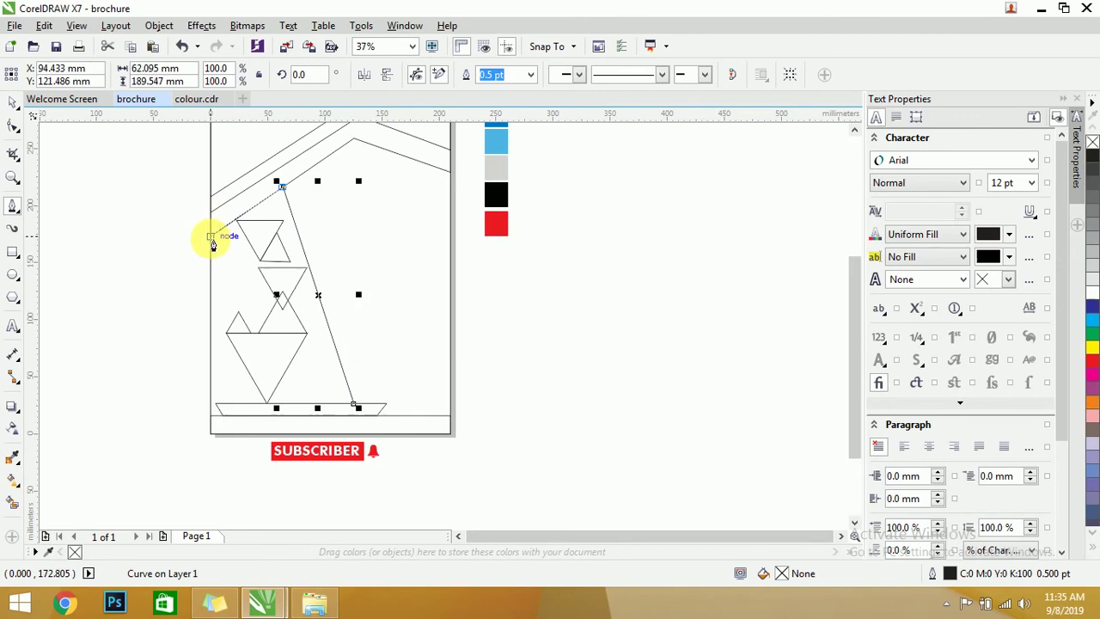
{"action": "left_click", "coordinate": [210, 236]}
{"action": "left_click", "coordinate": [206, 409]}
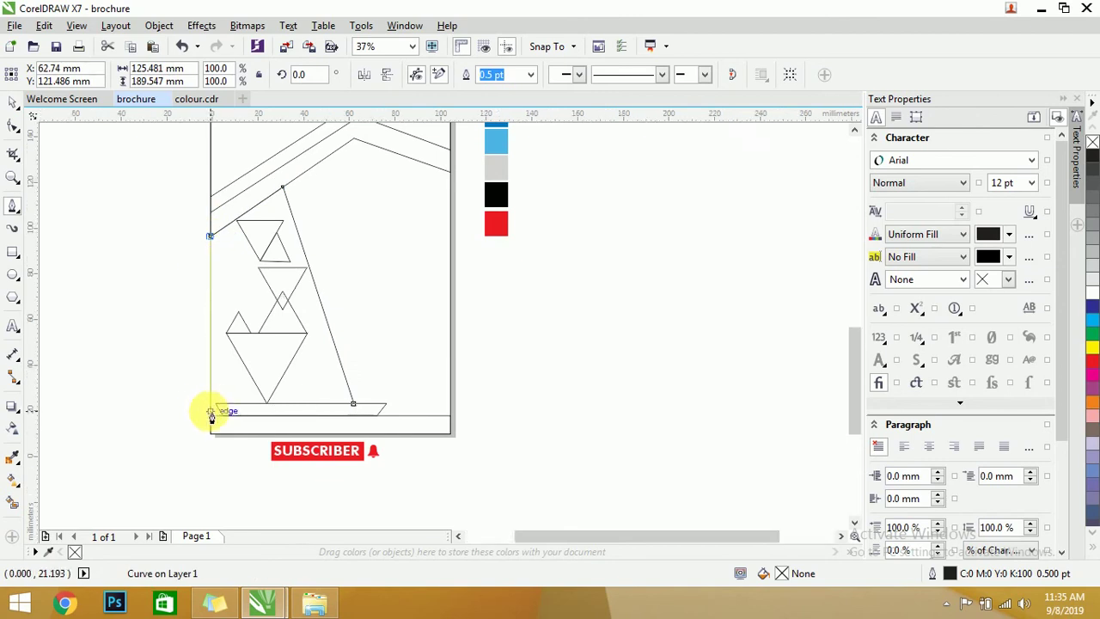
{"action": "scroll", "coordinate": [214, 417], "scroll_direction": "up", "scroll_amount": 5}
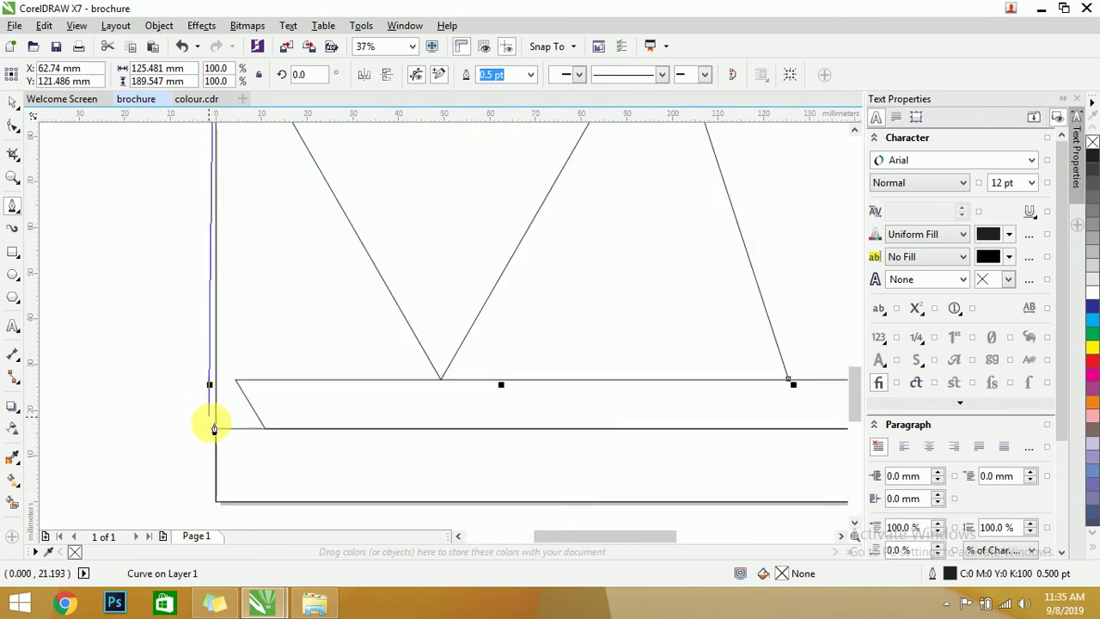
{"action": "left_click", "coordinate": [803, 432]}
{"action": "left_click", "coordinate": [803, 431]}
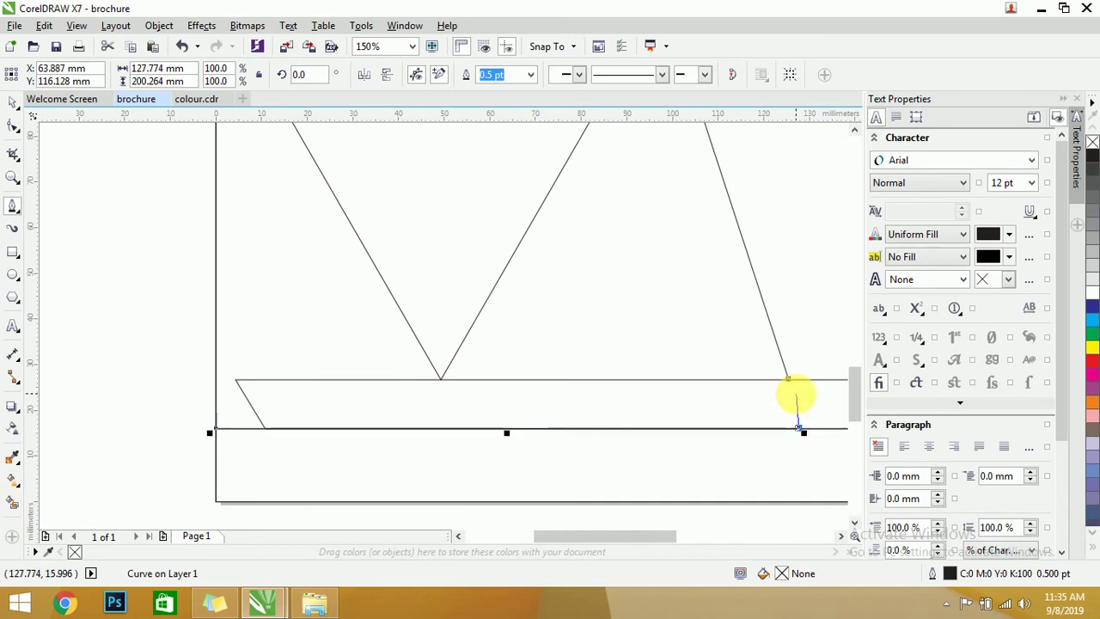
{"action": "scroll", "coordinate": [430, 301], "scroll_direction": "down", "scroll_amount": 8}
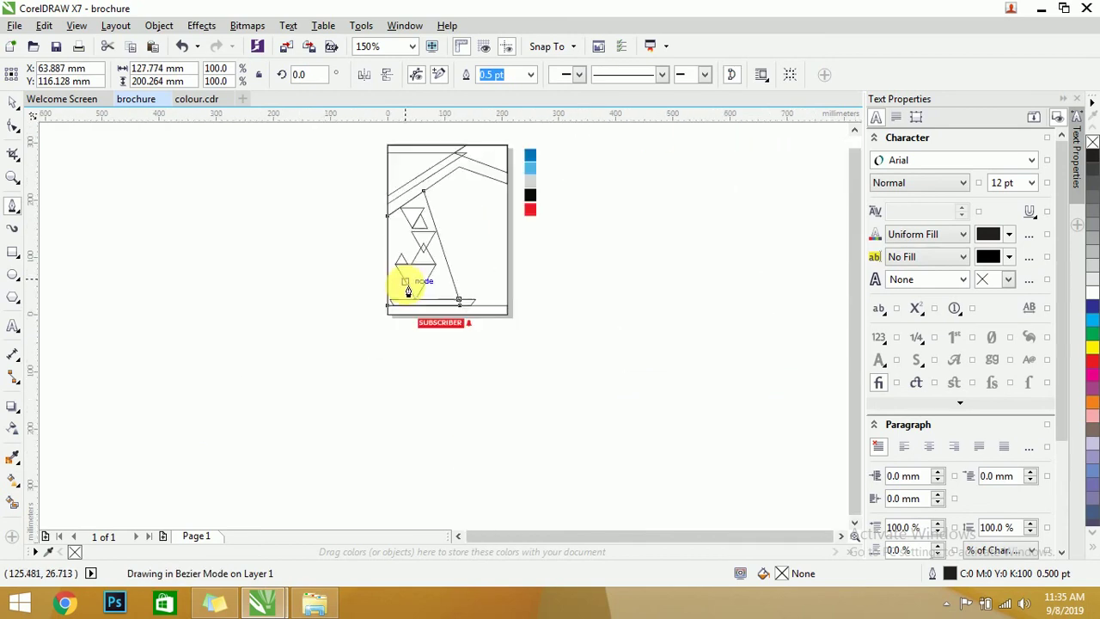
{"action": "left_click", "coordinate": [12, 102]}
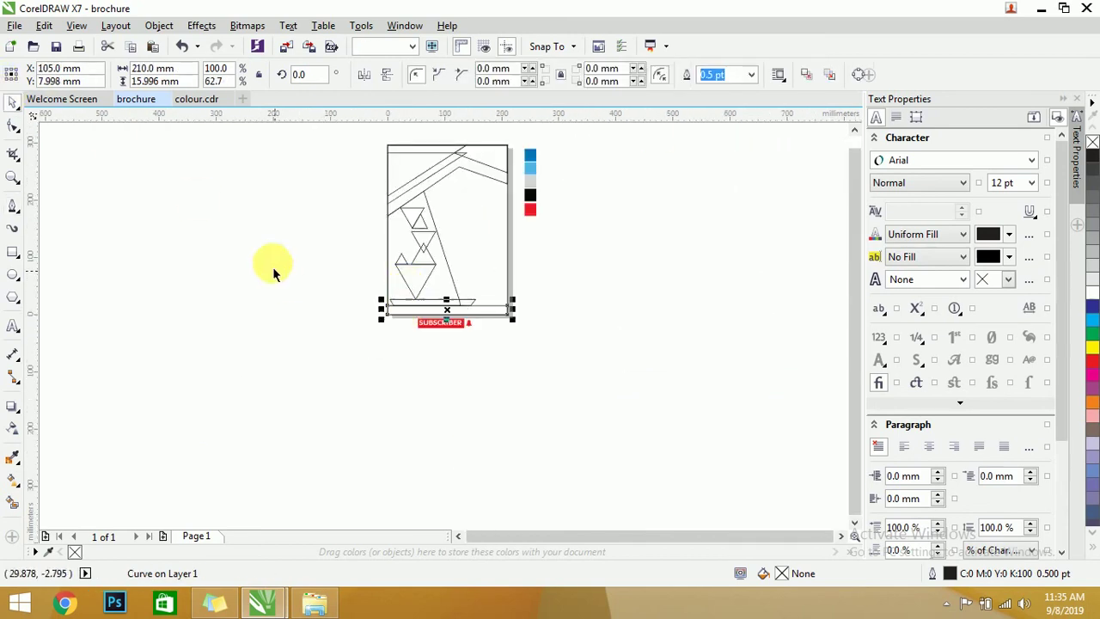
{"action": "left_click", "coordinate": [561, 235]}
Fill the upper-left triangular header shape with the dark blue sampled from the colour swatches (C90 M47 Y0 K0).
{"action": "scroll", "coordinate": [518, 140], "scroll_direction": "up", "scroll_amount": 2}
{"action": "scroll", "coordinate": [405, 215], "scroll_direction": "down", "scroll_amount": 1}
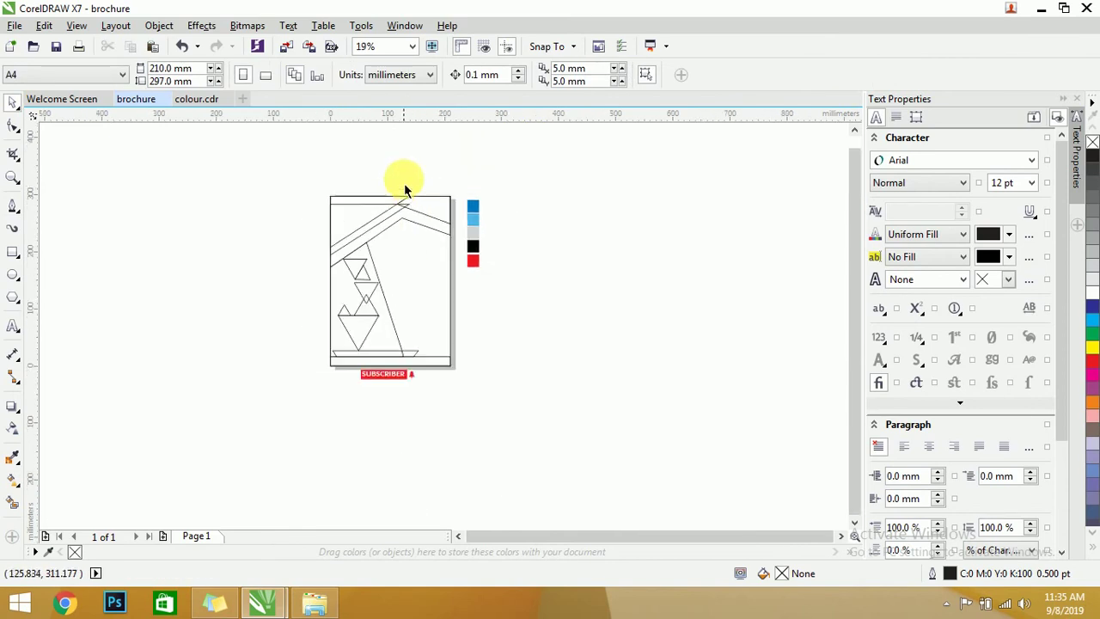
{"action": "scroll", "coordinate": [408, 216], "scroll_direction": "up", "scroll_amount": 2}
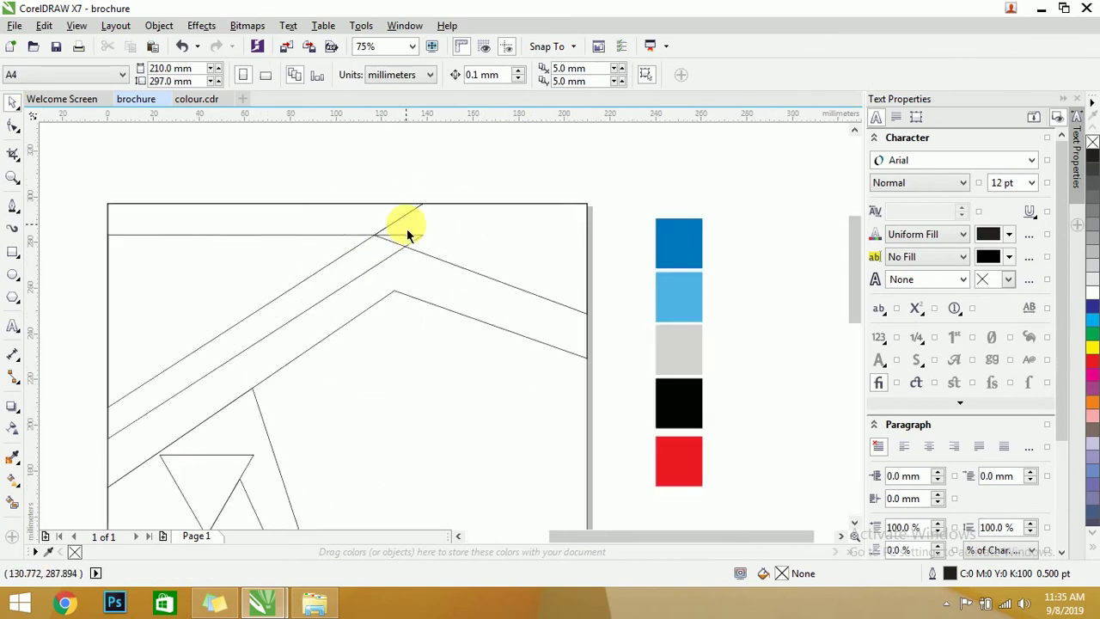
{"action": "scroll", "coordinate": [491, 290], "scroll_direction": "down", "scroll_amount": 2}
{"action": "left_click_drag", "start_coordinate": [488, 345], "coordinate": [636, 344]}
{"action": "left_click", "coordinate": [403, 219]}
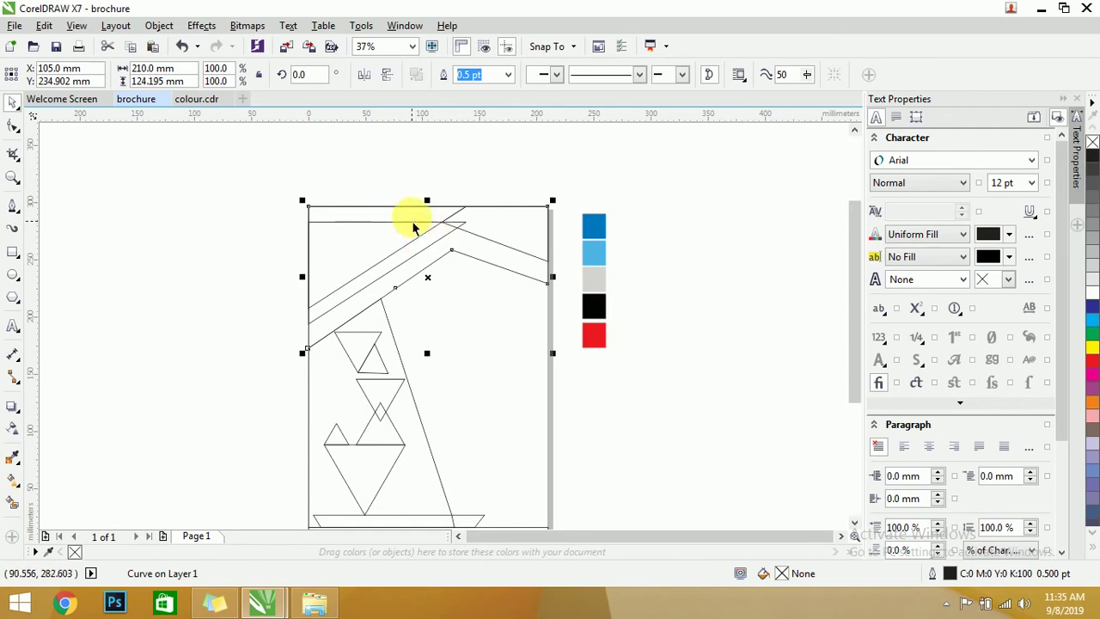
{"action": "left_click", "coordinate": [411, 213]}
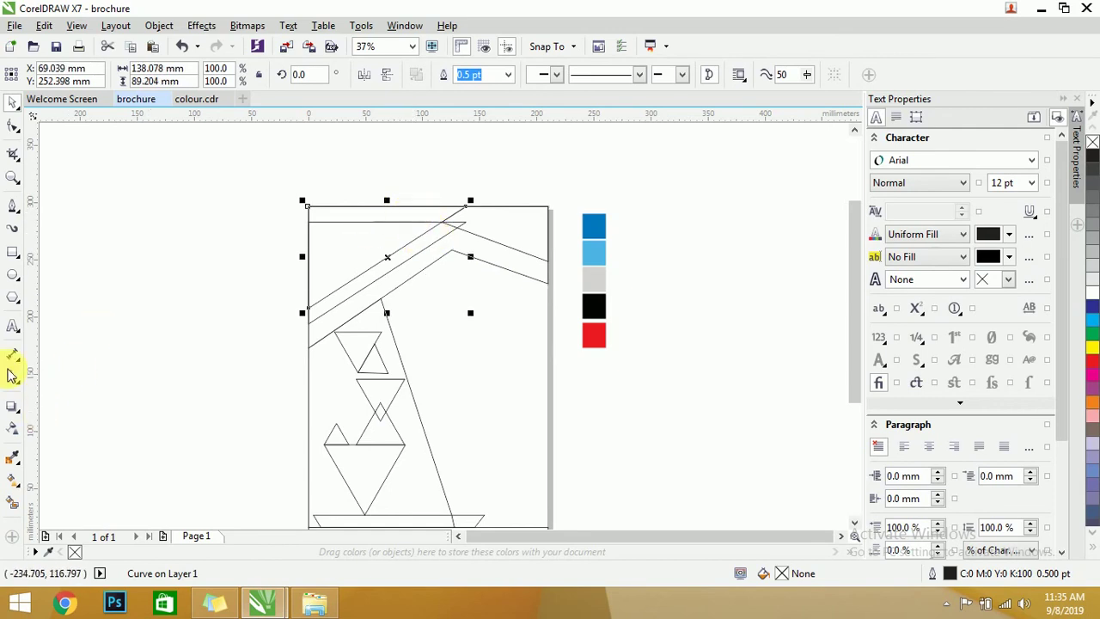
{"action": "left_click", "coordinate": [13, 458]}
{"action": "left_click", "coordinate": [593, 225]}
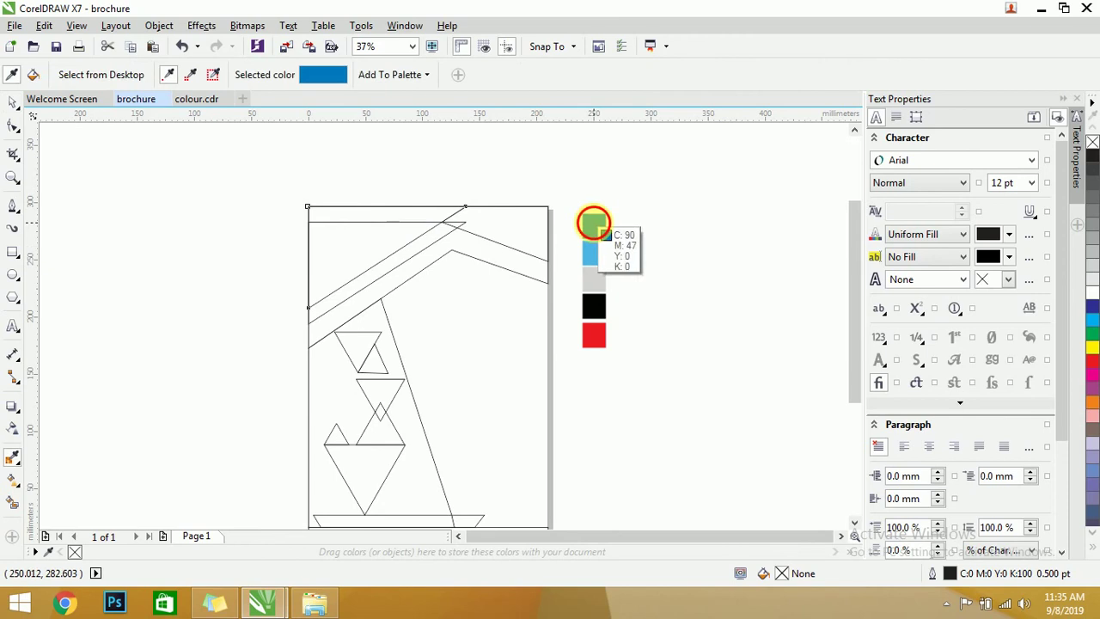
{"action": "left_click", "coordinate": [398, 223]}
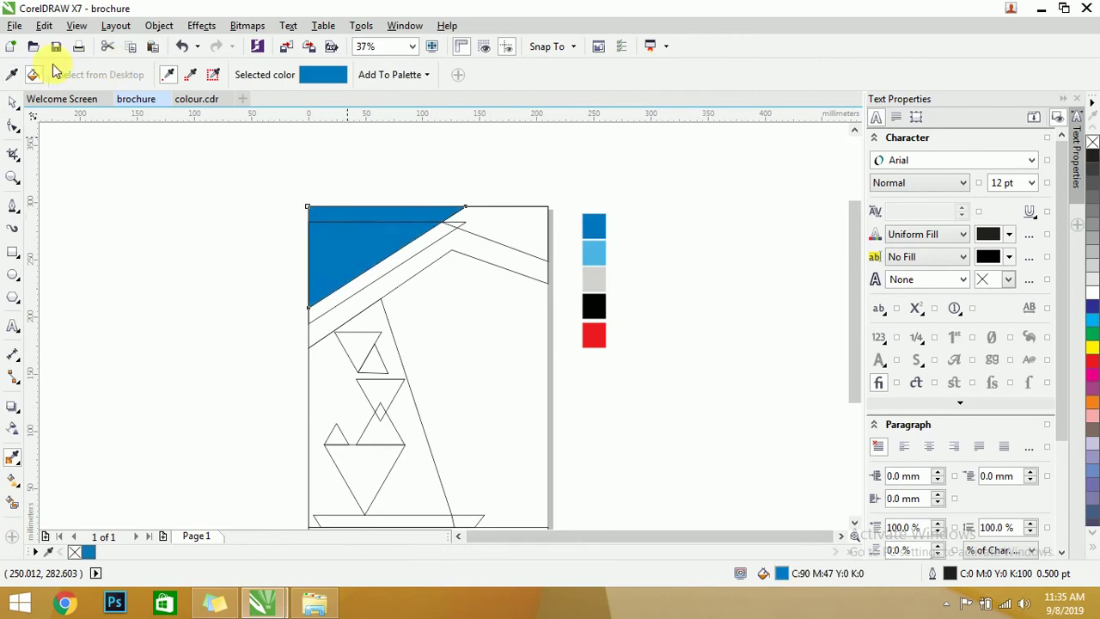
Fill the upper-right header shape and the second left header triangle with the light blue sampled from the swatches.
{"action": "left_click", "coordinate": [11, 75]}
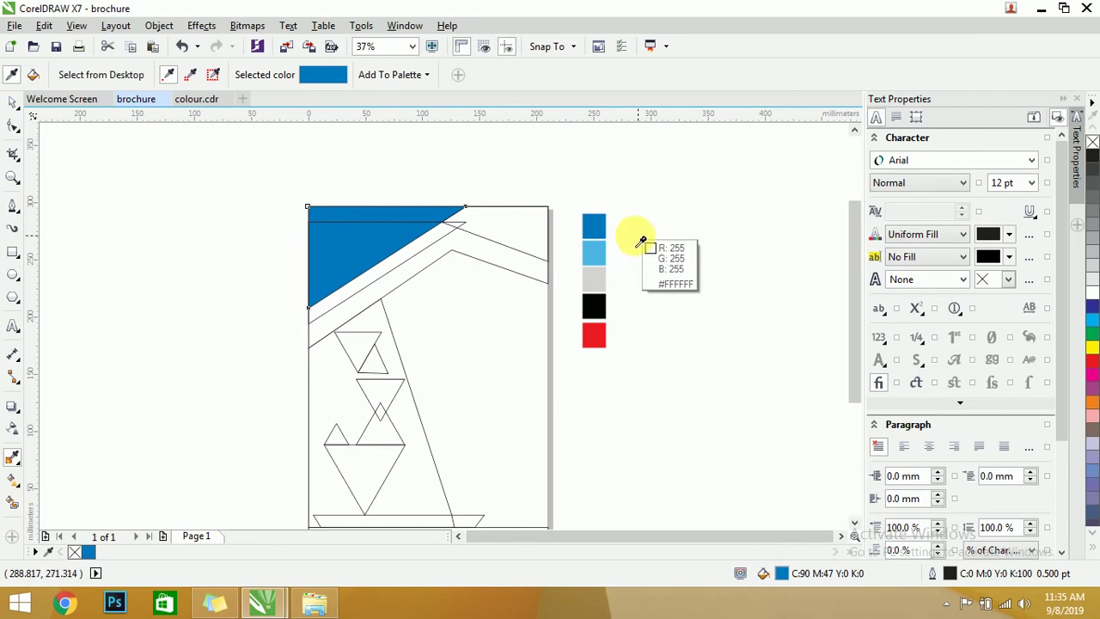
{"action": "left_click", "coordinate": [594, 252]}
{"action": "left_click", "coordinate": [528, 232]}
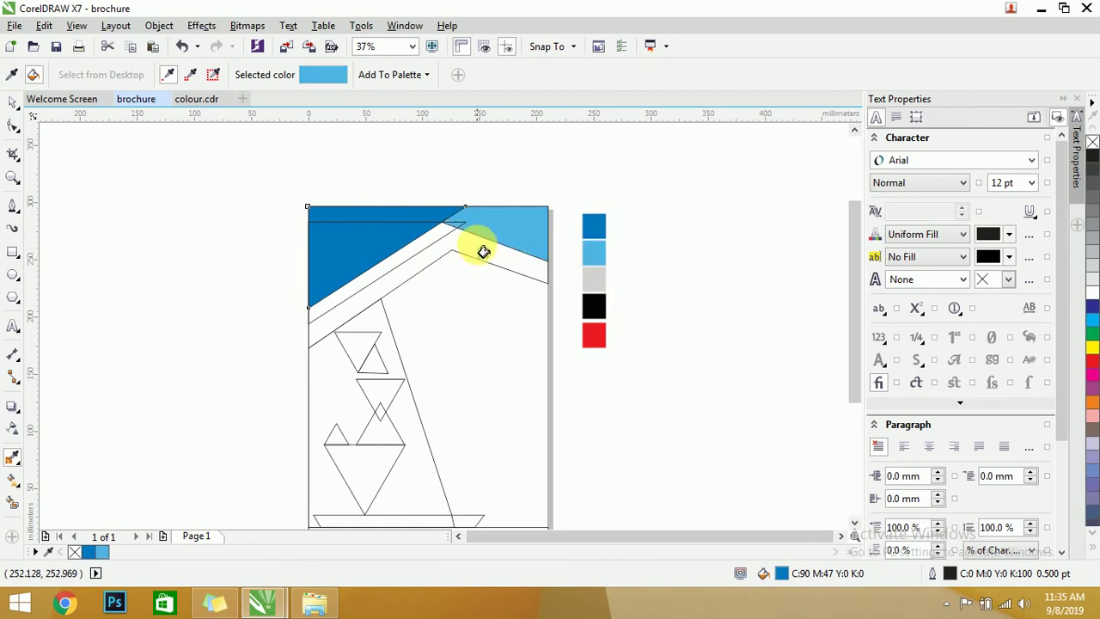
{"action": "left_click", "coordinate": [435, 242]}
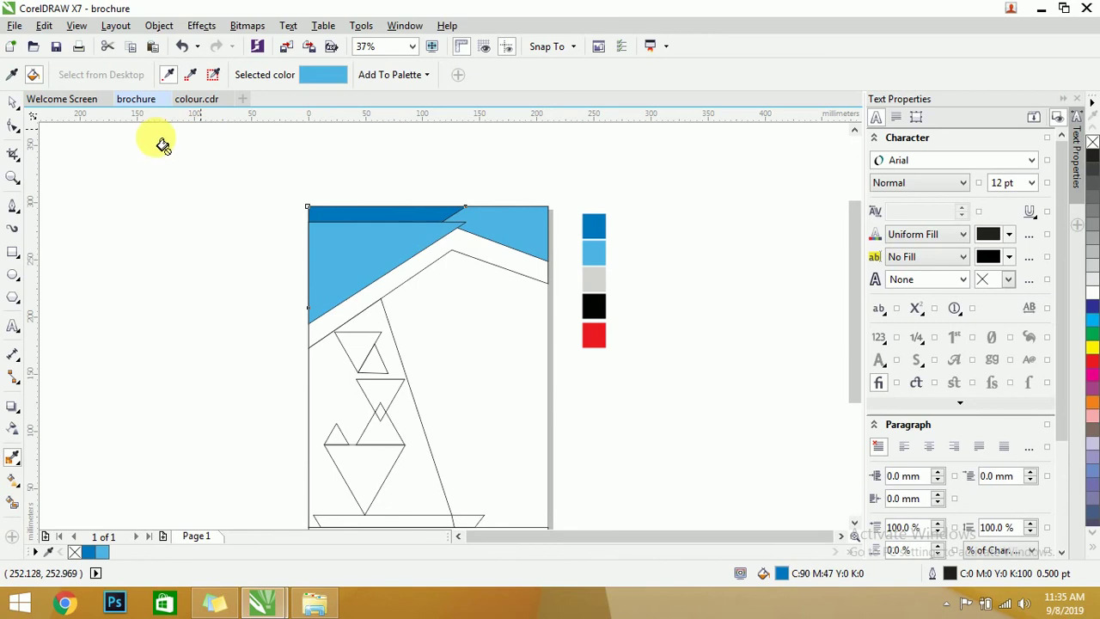
Order the left light blue header triangle behind the dark blue one so only a diagonal stripe shows below it.
{"action": "left_click", "coordinate": [12, 104]}
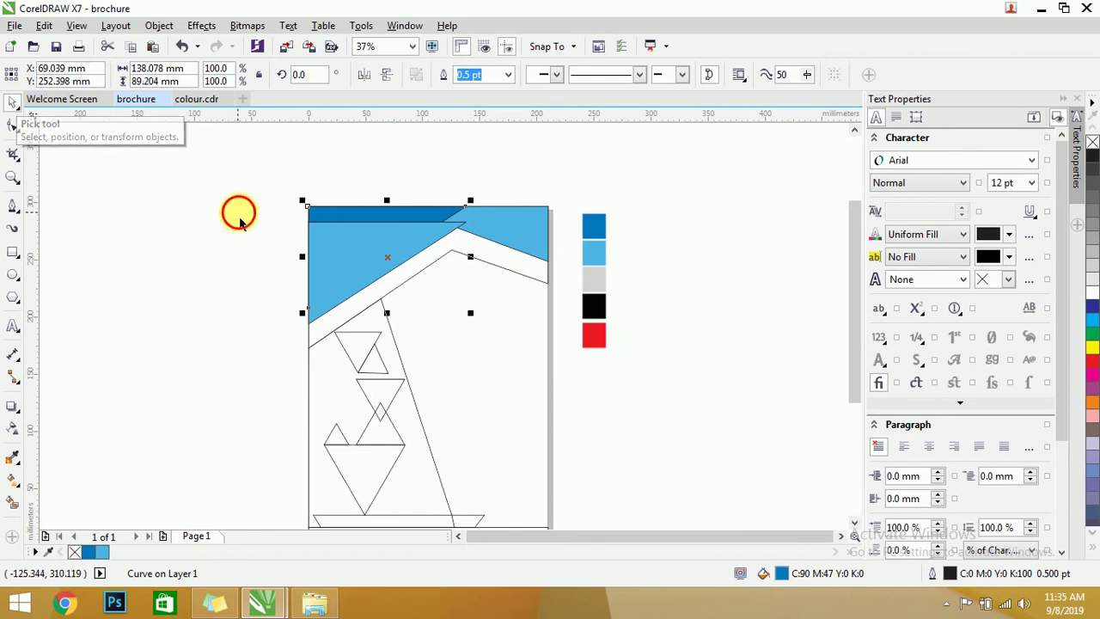
{"action": "left_click", "coordinate": [351, 245]}
{"action": "key", "text": "ctrl+Page_Up"}
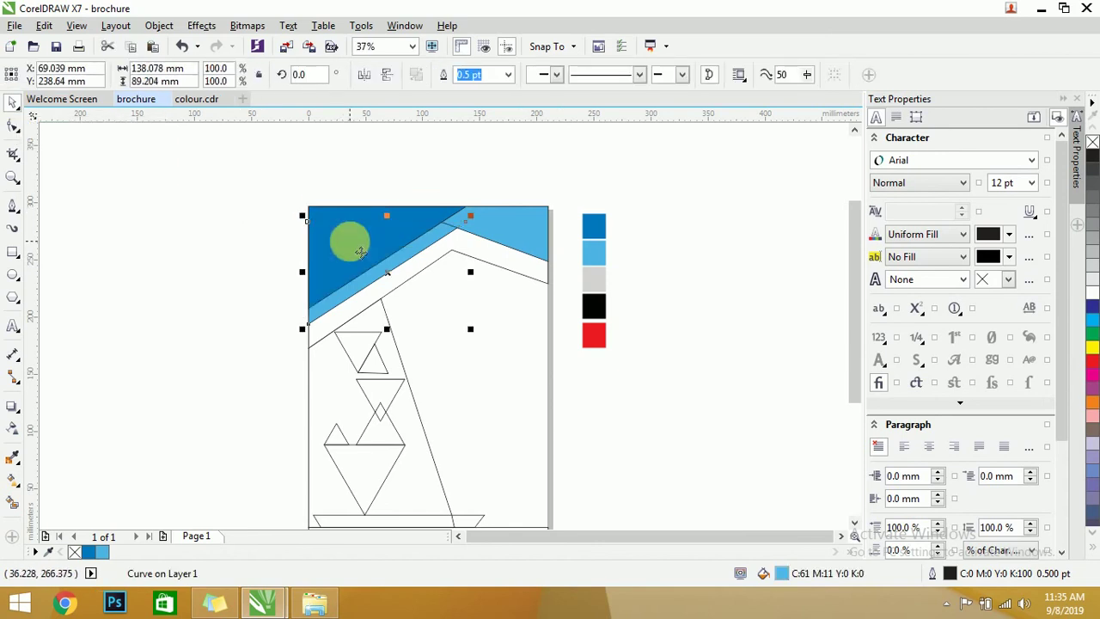
{"action": "left_click", "coordinate": [209, 177]}
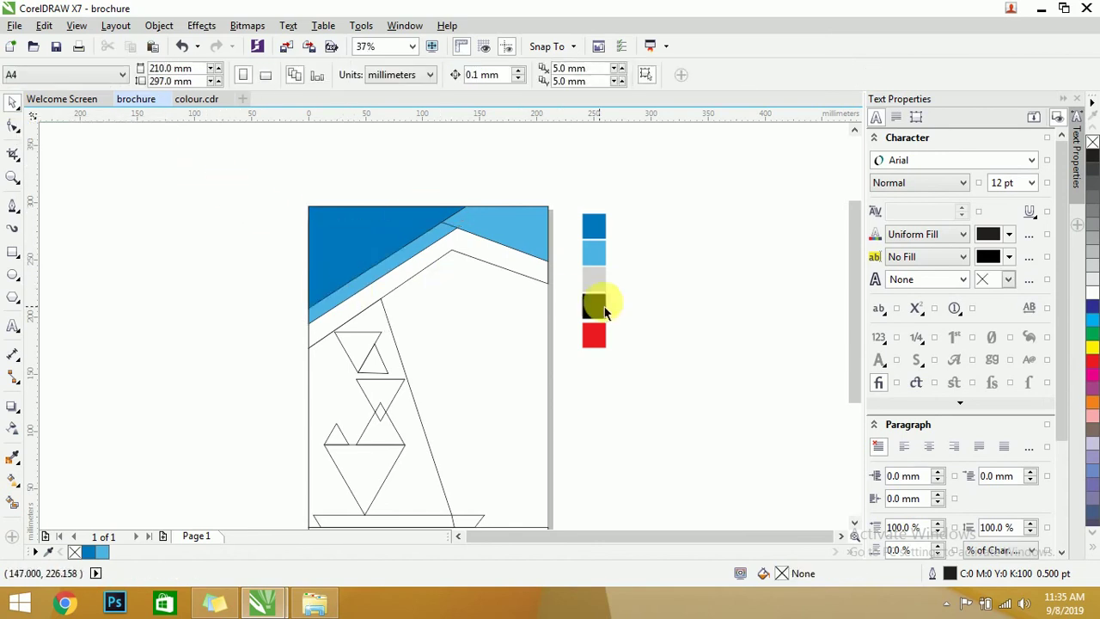
Apply a linear black-to-white fountain fill to the large header shape, running horizontally from near its left edge to its right edge.
{"action": "left_click", "coordinate": [544, 276]}
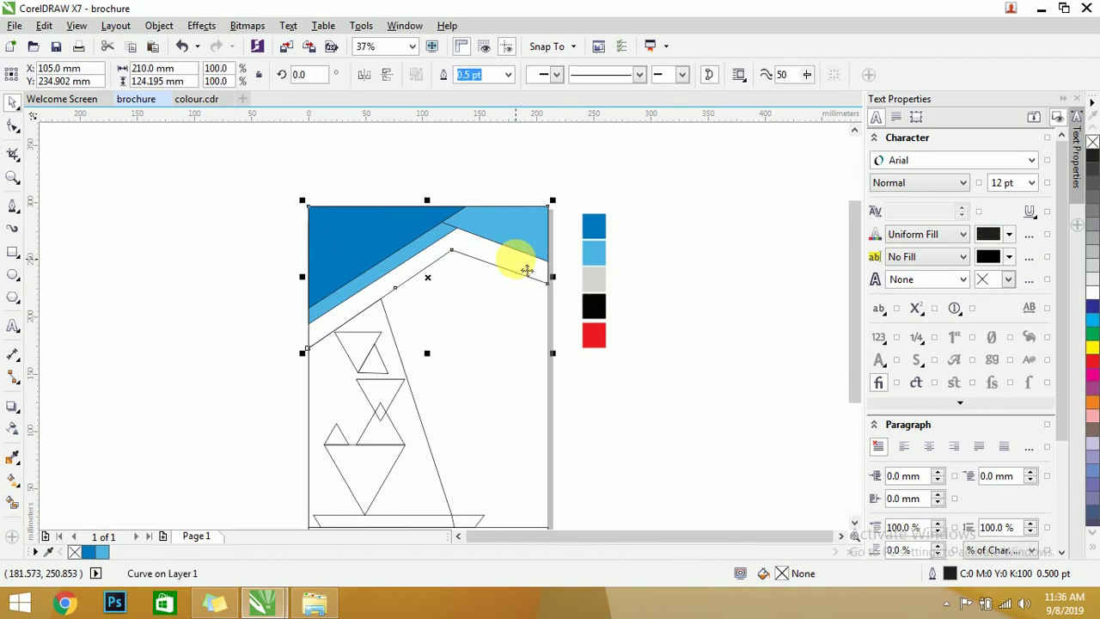
{"action": "key", "text": "g"}
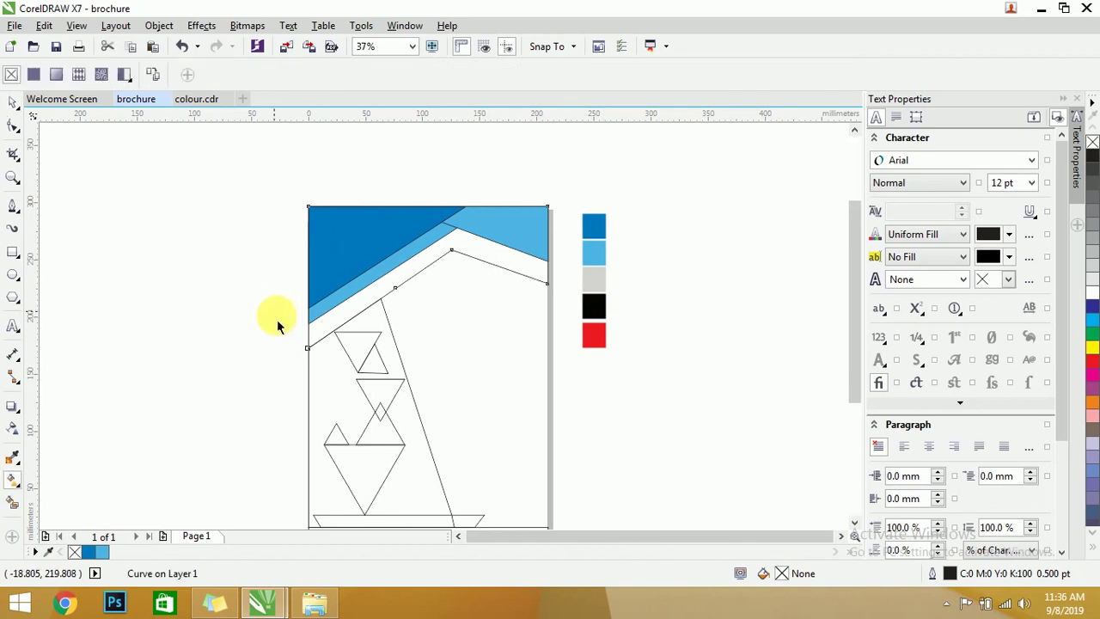
{"action": "left_click_drag", "start_coordinate": [287, 342], "coordinate": [462, 244]}
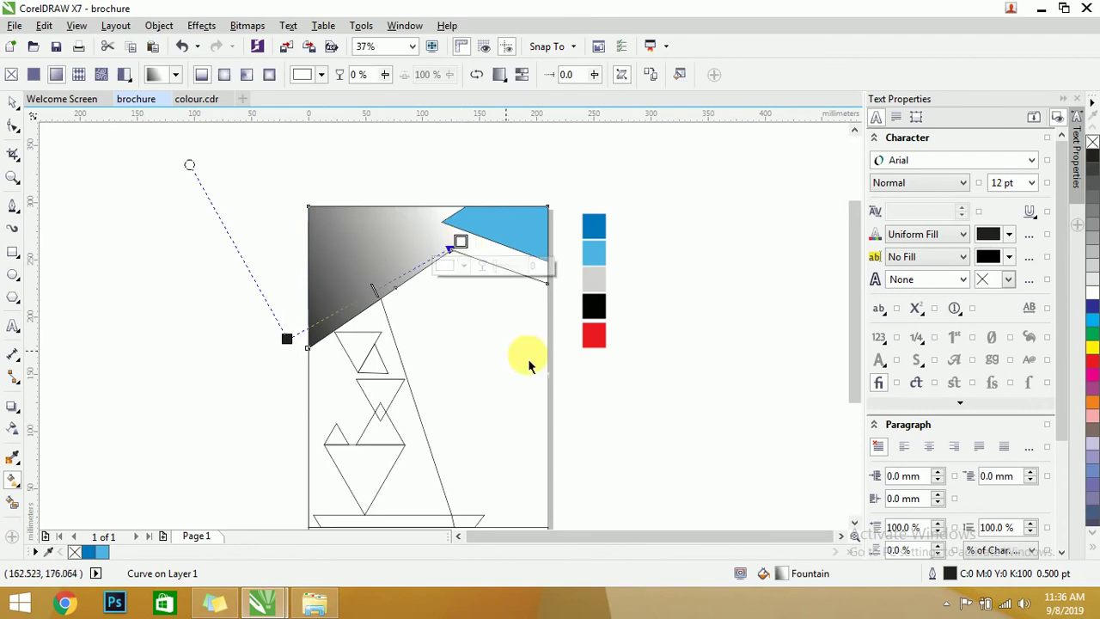
{"action": "left_click_drag", "start_coordinate": [460, 243], "coordinate": [511, 253]}
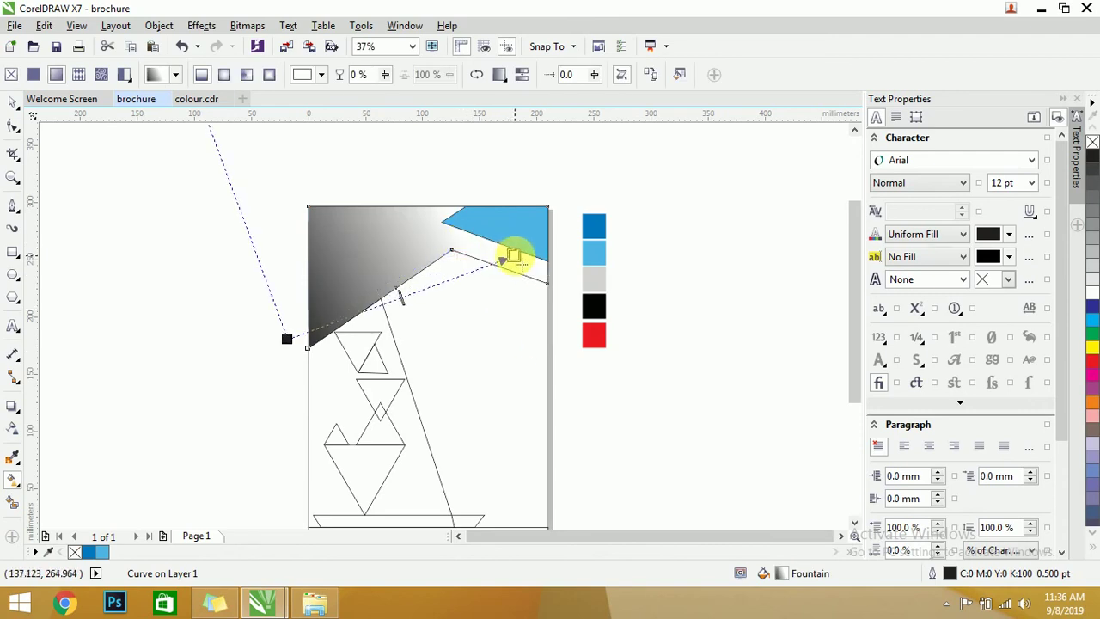
{"action": "left_click_drag", "start_coordinate": [287, 339], "coordinate": [323, 280]}
{"action": "left_click_drag", "start_coordinate": [513, 255], "coordinate": [533, 279]}
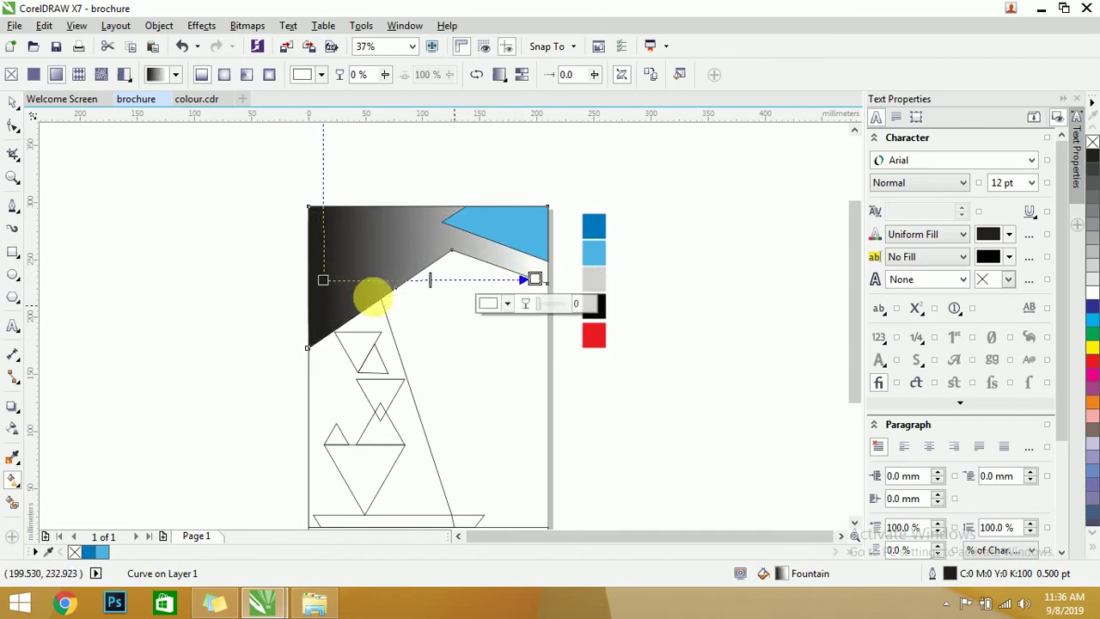
Change the fountain fill's black start colour to light grey, C13 M10 Y11 K0.
{"action": "left_click", "coordinate": [322, 280]}
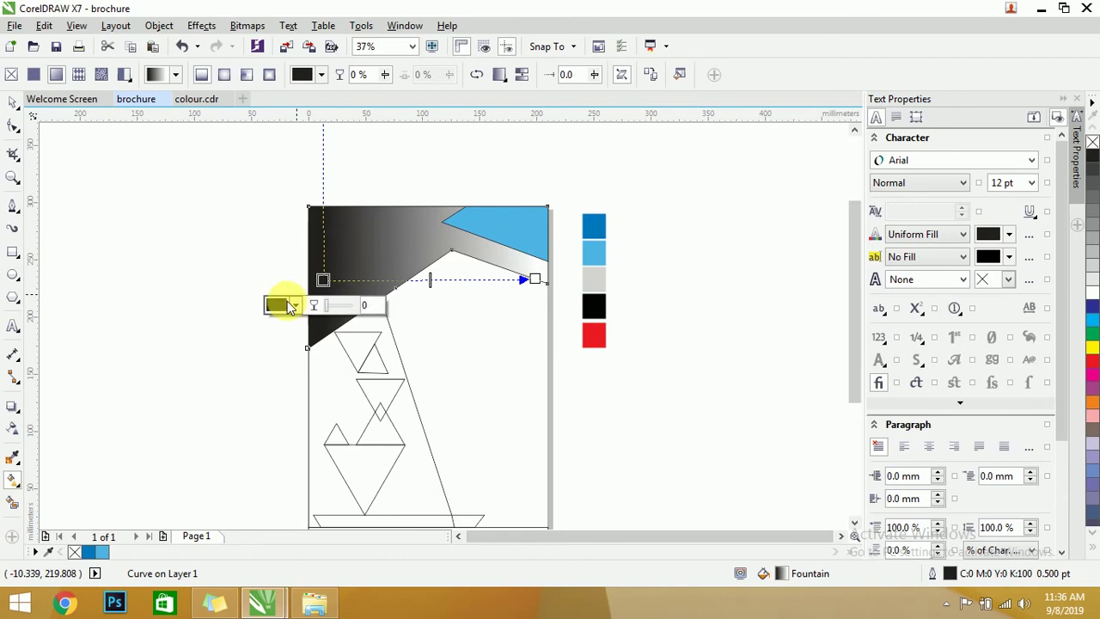
{"action": "left_click", "coordinate": [276, 305]}
{"action": "left_click_drag", "start_coordinate": [281, 383], "coordinate": [275, 391]}
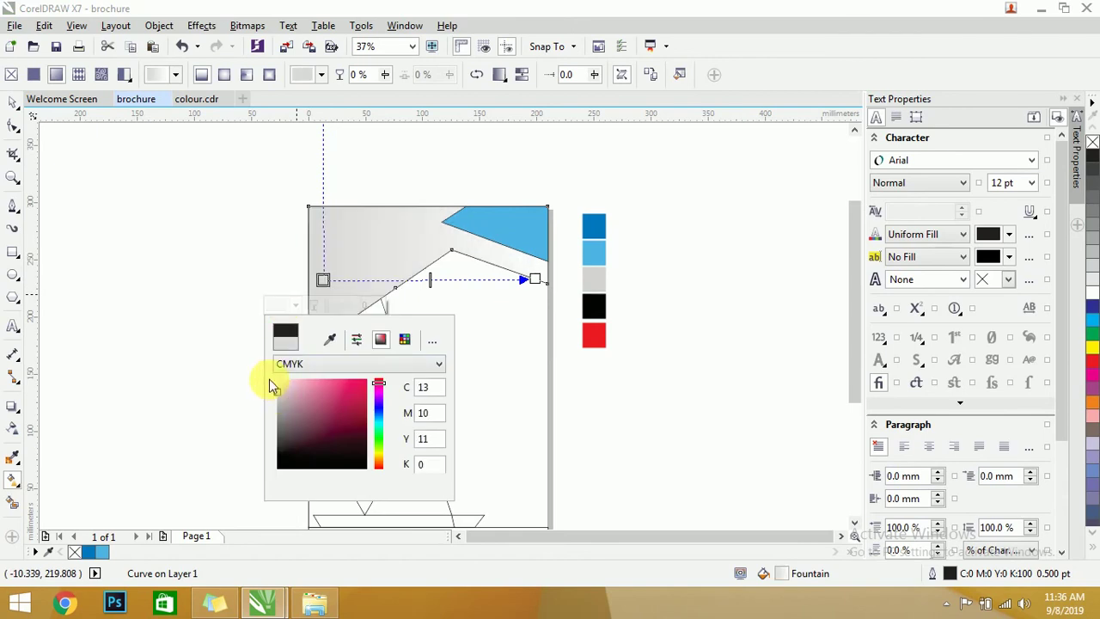
Order the grey gradient header shape behind the blue shapes and remove its outline.
{"action": "left_click", "coordinate": [12, 100]}
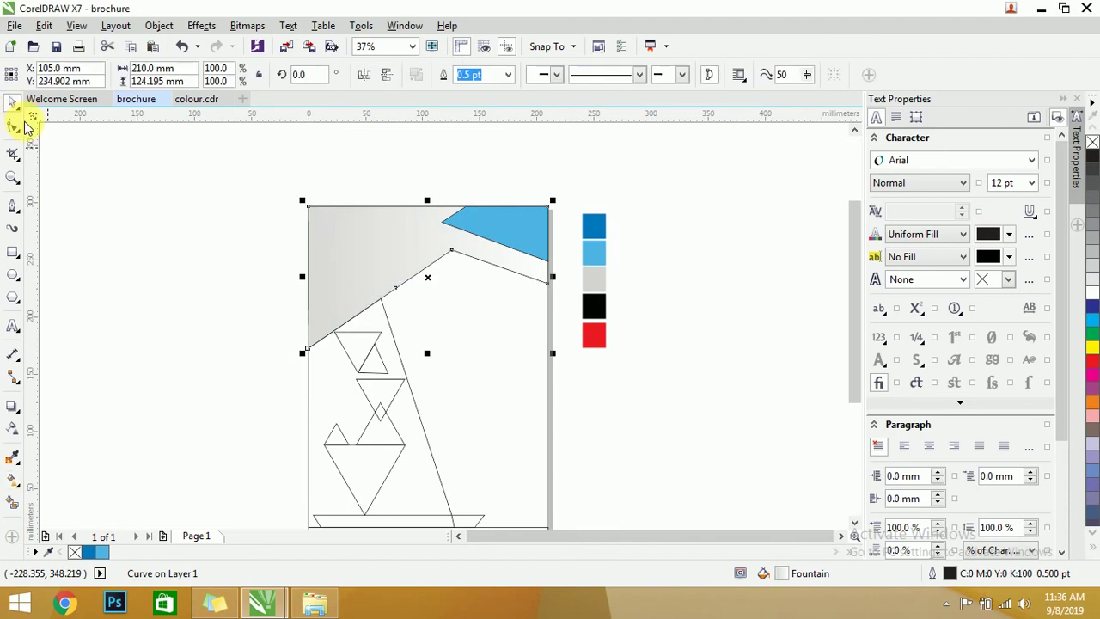
{"action": "right_click", "coordinate": [1090, 140]}
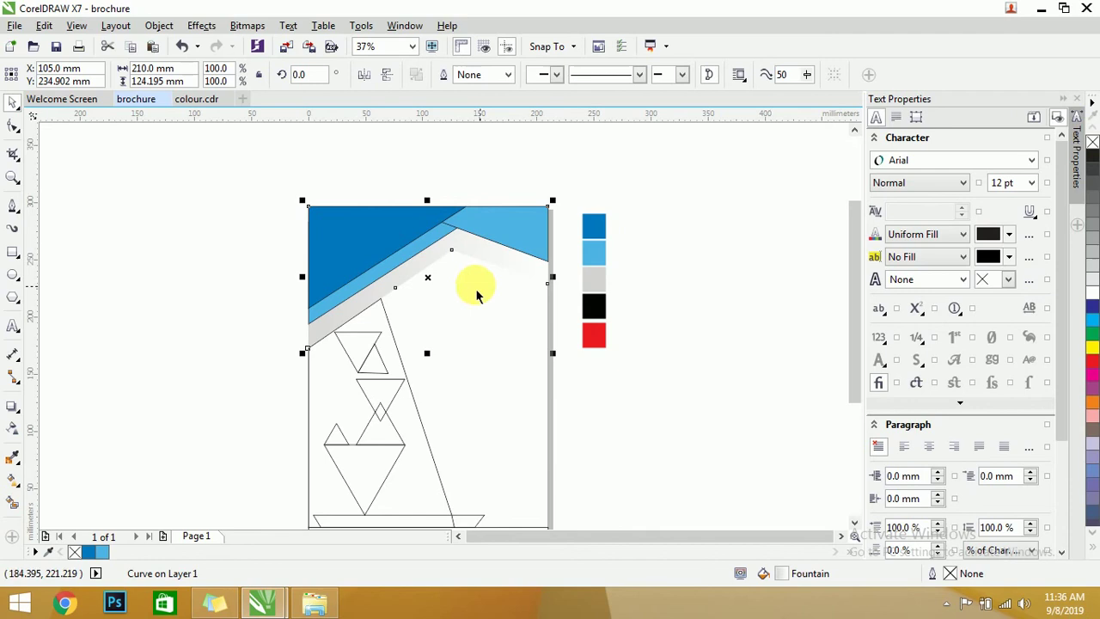
{"action": "scroll", "coordinate": [292, 220], "scroll_direction": "up", "scroll_amount": 2}
{"action": "scroll", "coordinate": [148, 196], "scroll_direction": "down", "scroll_amount": 2}
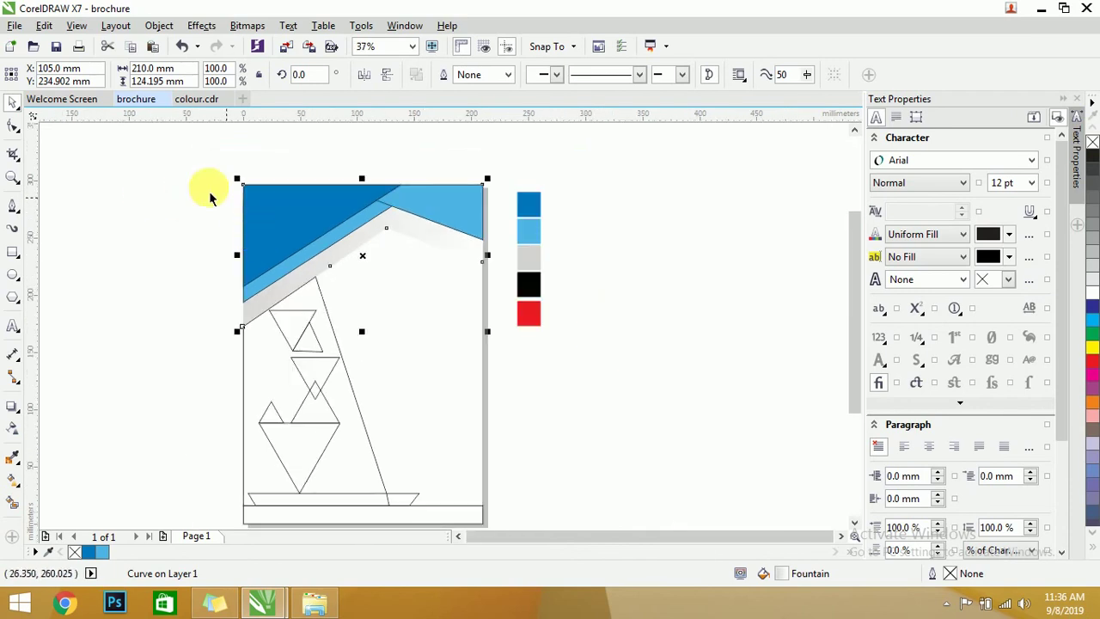
Remove the outlines from the four layered header shapes.
{"action": "left_click", "coordinate": [162, 155]}
{"action": "left_click_drag", "start_coordinate": [161, 146], "coordinate": [534, 333]}
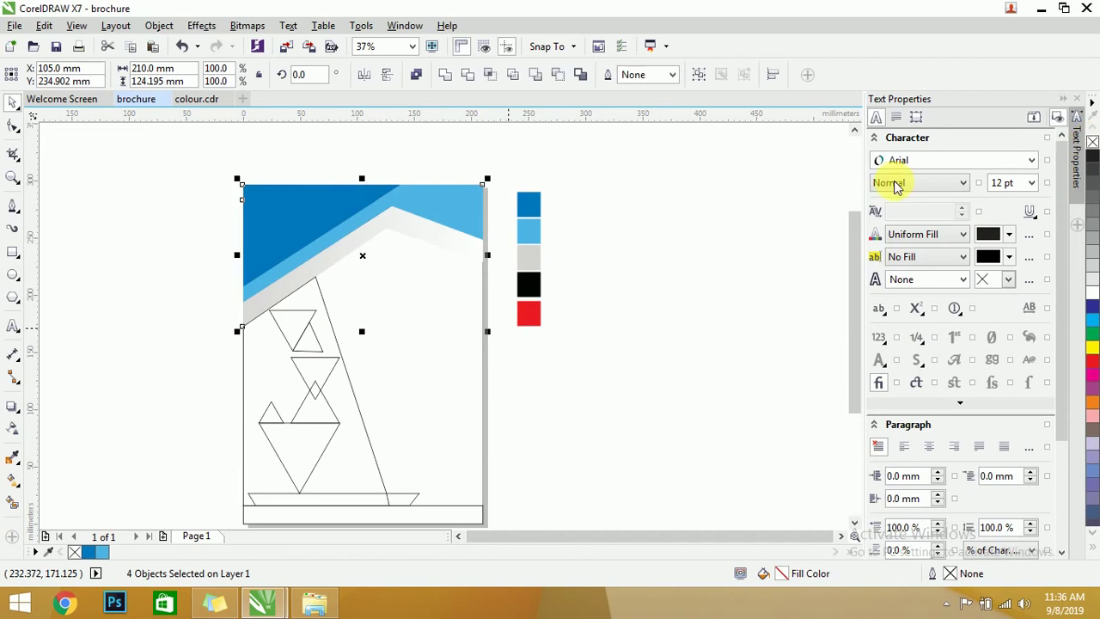
{"action": "left_click", "coordinate": [720, 215]}
Copy the grey header shape's fountain fill onto the slanted panel behind the triangle column.
{"action": "scroll", "coordinate": [408, 234], "scroll_direction": "up", "scroll_amount": 2}
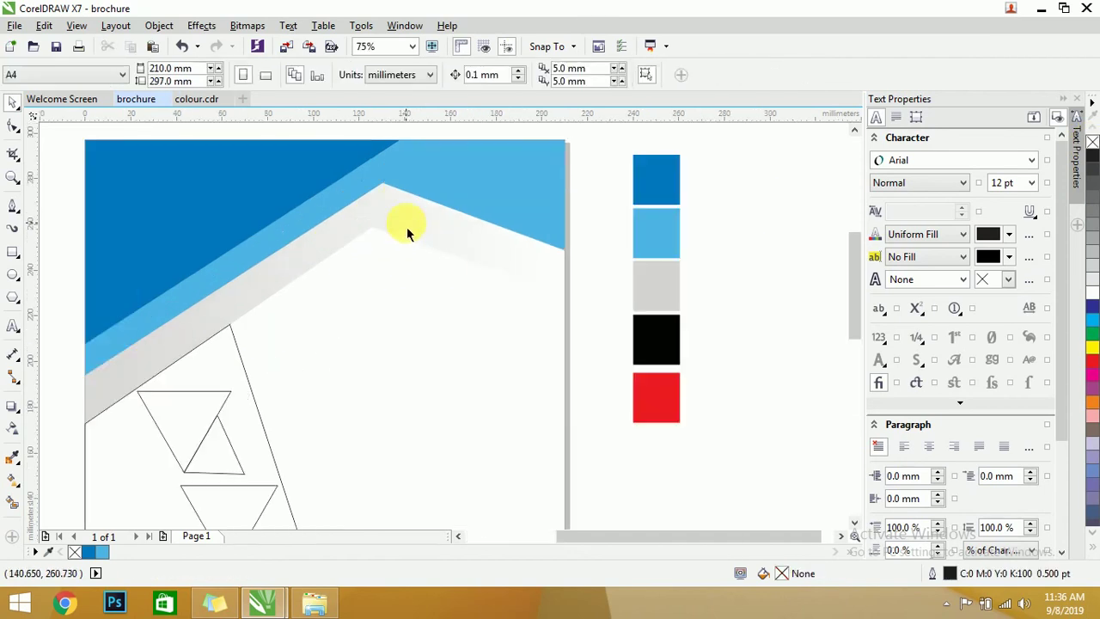
{"action": "left_click", "coordinate": [408, 234]}
{"action": "scroll", "coordinate": [417, 233], "scroll_direction": "down", "scroll_amount": 2}
{"action": "left_click", "coordinate": [354, 287]}
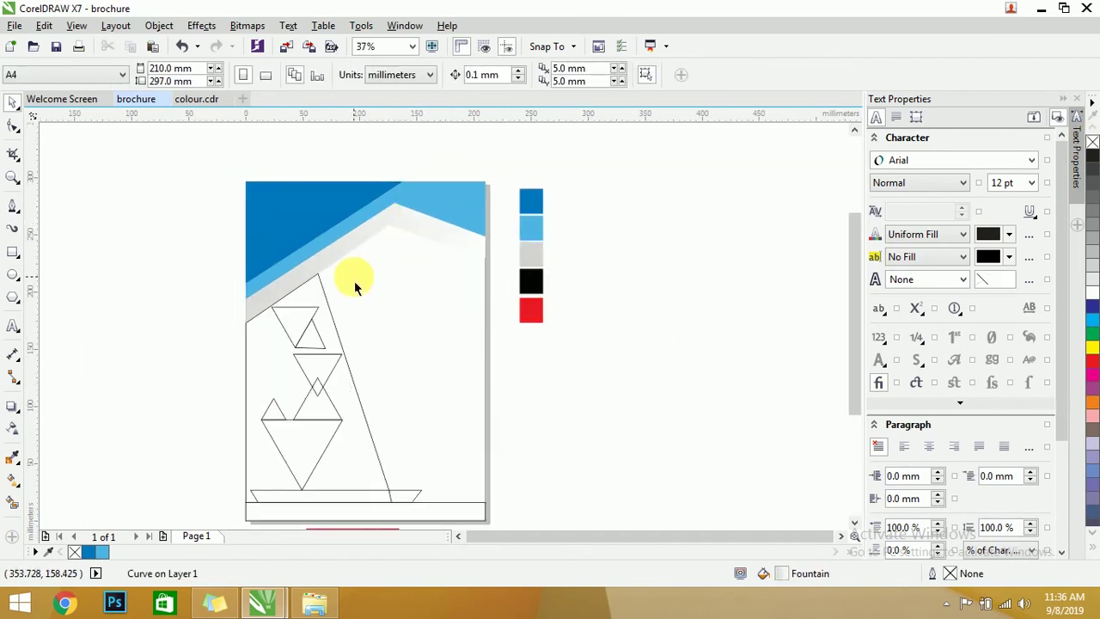
{"action": "scroll", "coordinate": [354, 281], "scroll_direction": "down", "scroll_amount": 2}
{"action": "scroll", "coordinate": [352, 260], "scroll_direction": "up", "scroll_amount": 2}
{"action": "left_click", "coordinate": [357, 239]}
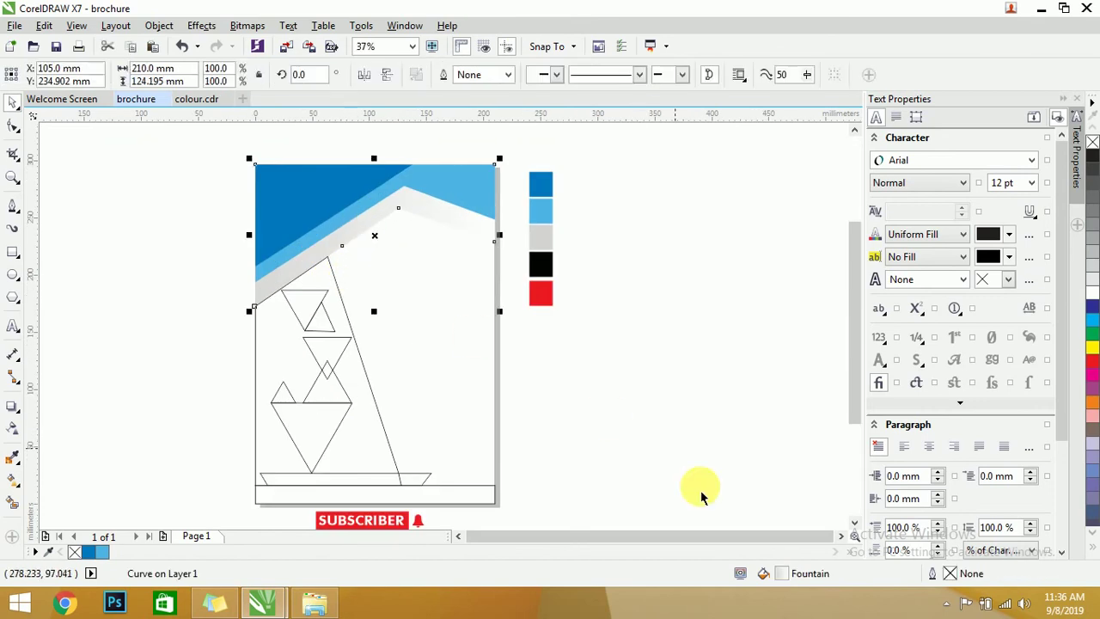
{"action": "left_click", "coordinate": [372, 422]}
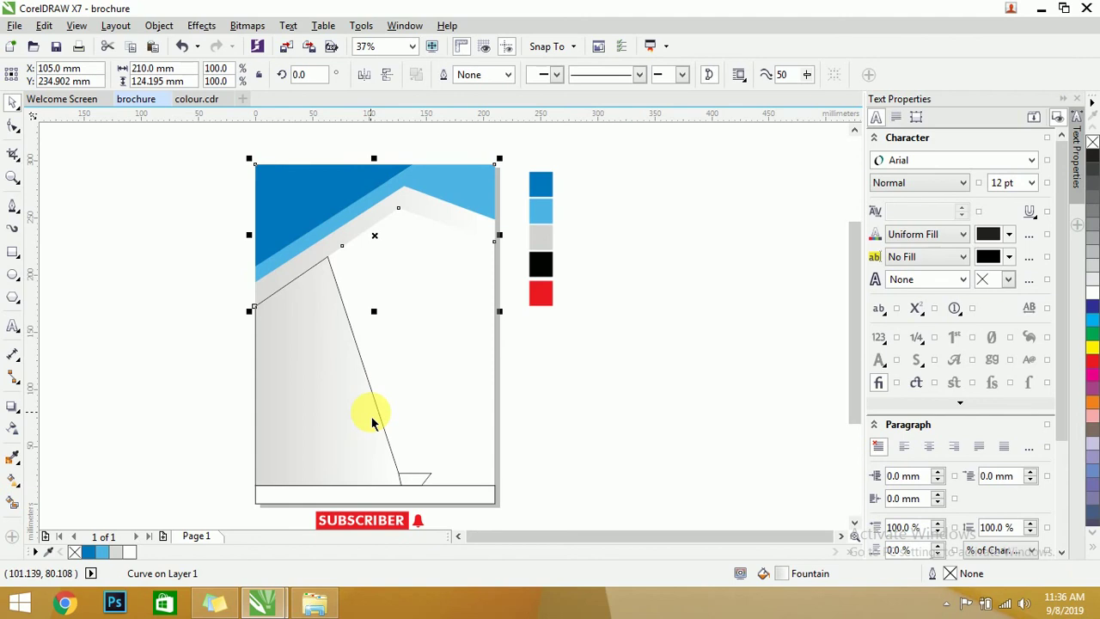
Remove the outline of the grey gradient slanted panel and order the panel behind the triangles.
{"action": "left_click", "coordinate": [13, 101]}
{"action": "left_click", "coordinate": [277, 312]}
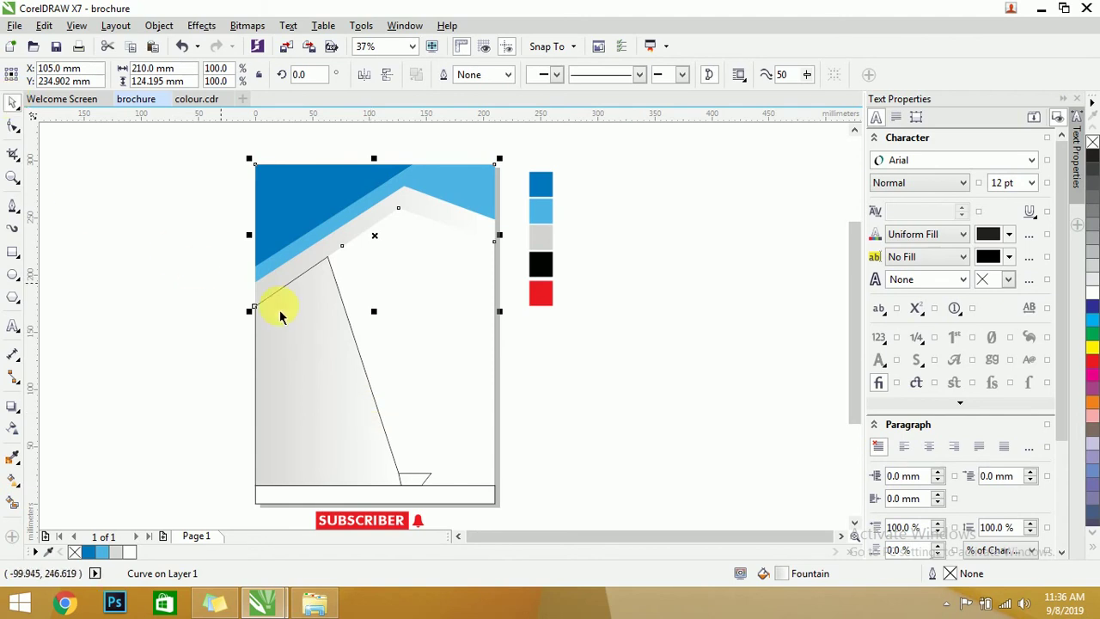
{"action": "right_click", "coordinate": [1093, 157]}
{"action": "right_click", "coordinate": [1092, 145]}
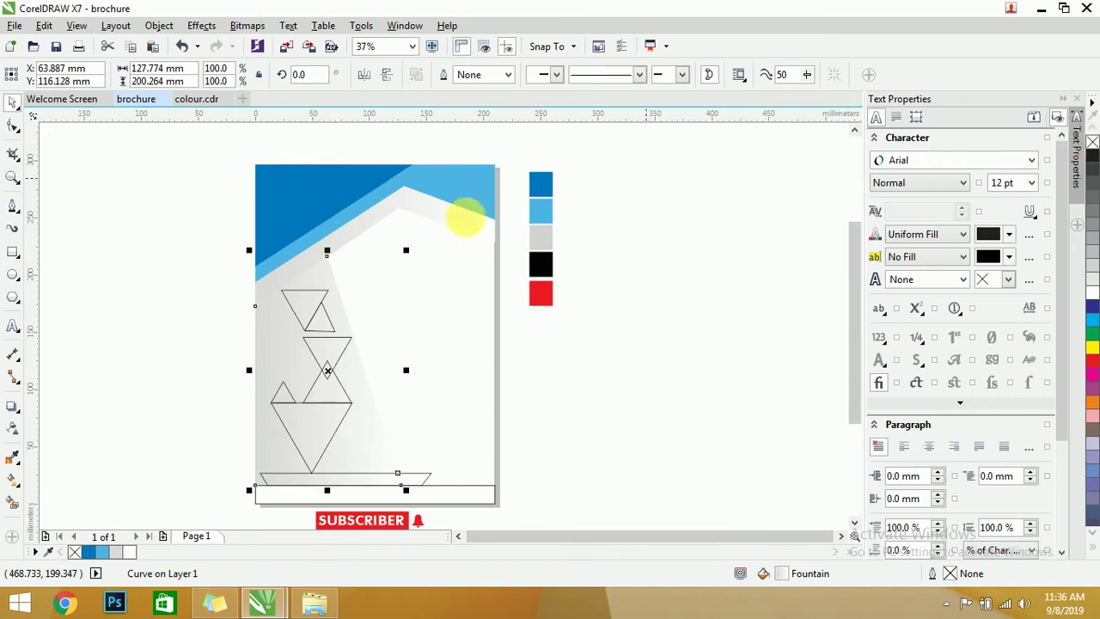
{"action": "left_click", "coordinate": [119, 275]}
{"action": "left_click", "coordinate": [353, 244]}
{"action": "left_click", "coordinate": [206, 272]}
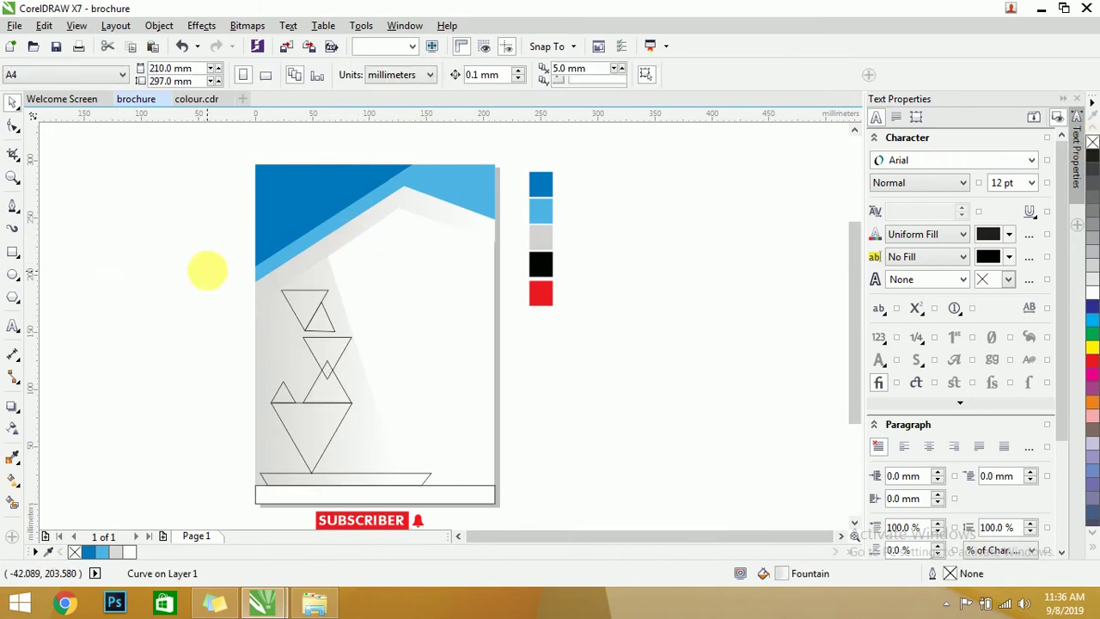
Sample the header's dark blue and fill the three downward-pointing triangles and the bottom strip with it.
{"action": "left_click", "coordinate": [13, 455]}
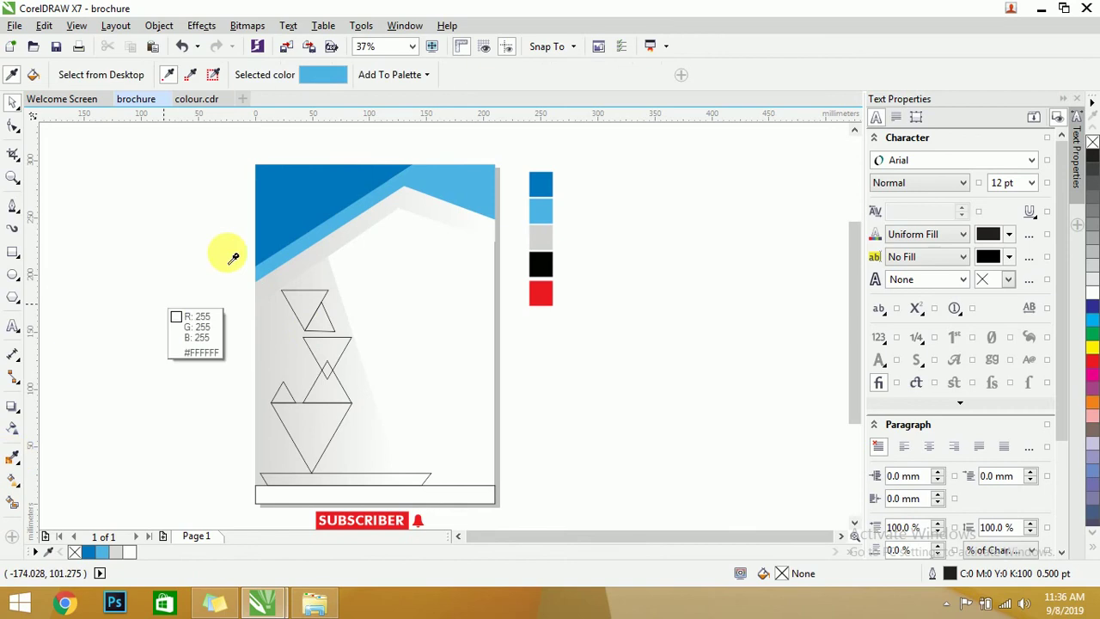
{"action": "left_click", "coordinate": [287, 229]}
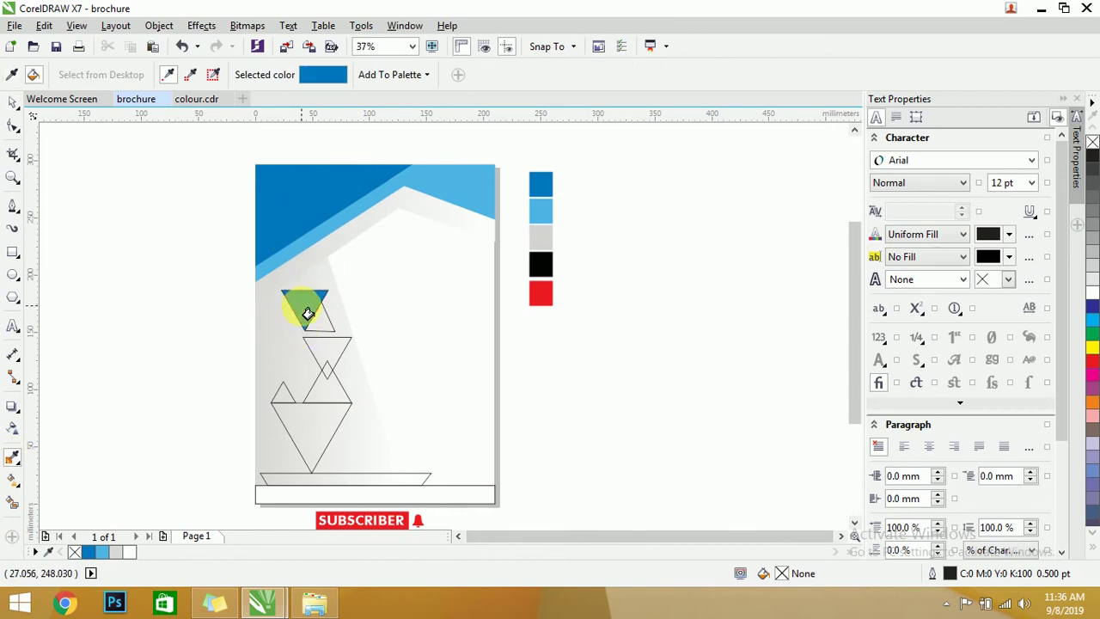
{"action": "left_click", "coordinate": [334, 368]}
{"action": "left_click", "coordinate": [325, 438]}
{"action": "scroll", "coordinate": [312, 445], "scroll_direction": "down", "scroll_amount": 2}
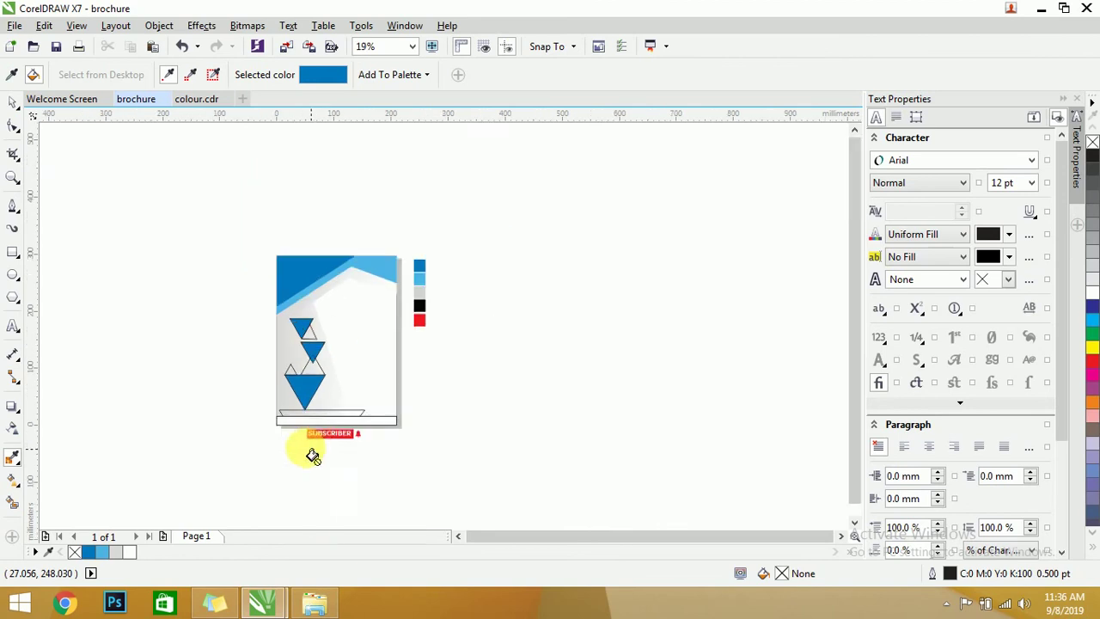
{"action": "scroll", "coordinate": [302, 424], "scroll_direction": "up", "scroll_amount": 4}
{"action": "left_click", "coordinate": [338, 409]}
{"action": "scroll", "coordinate": [347, 408], "scroll_direction": "down", "scroll_amount": 2}
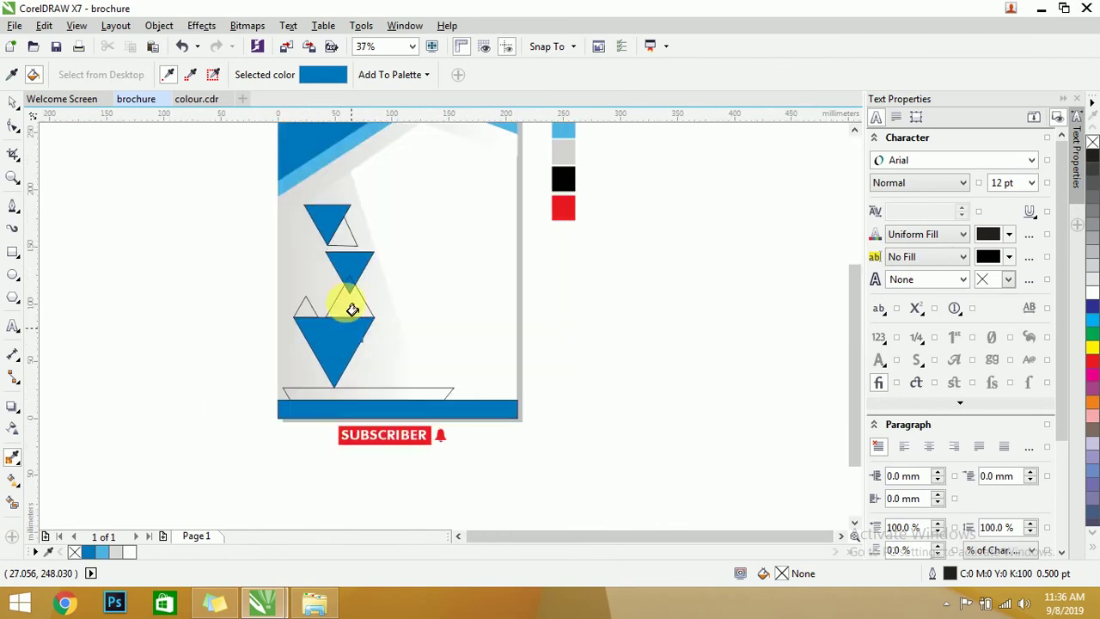
Sample the header's light blue and fill the three upward-pointing triangles with it.
{"action": "left_click", "coordinate": [11, 75]}
{"action": "left_click", "coordinate": [336, 182]}
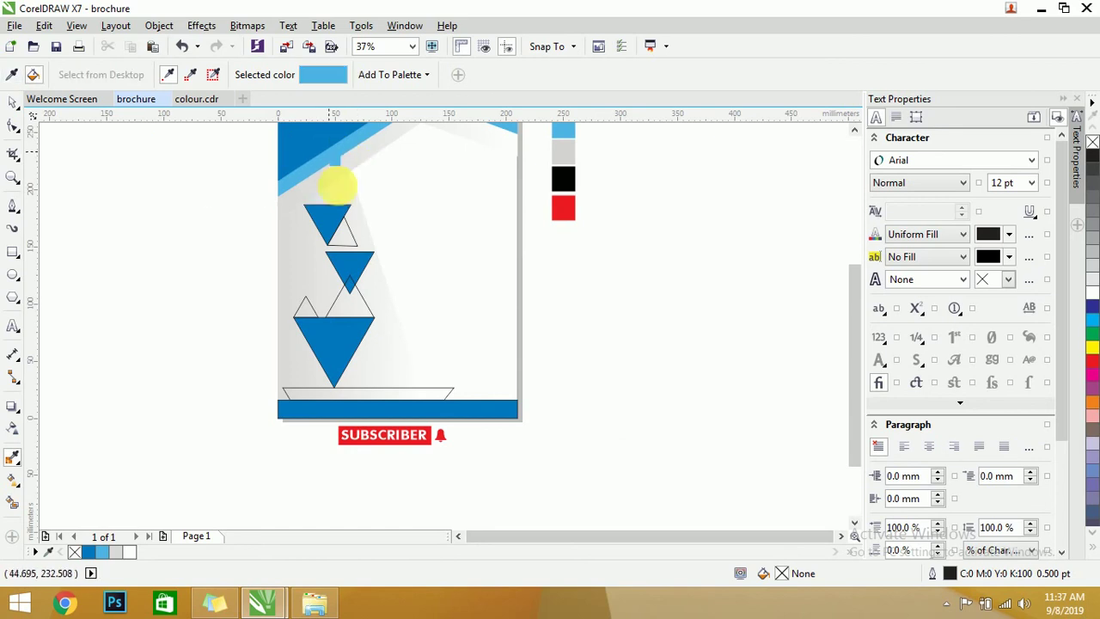
{"action": "scroll", "coordinate": [347, 244], "scroll_direction": "up", "scroll_amount": 3}
{"action": "left_click", "coordinate": [347, 243]}
{"action": "scroll", "coordinate": [380, 372], "scroll_direction": "down", "scroll_amount": 1}
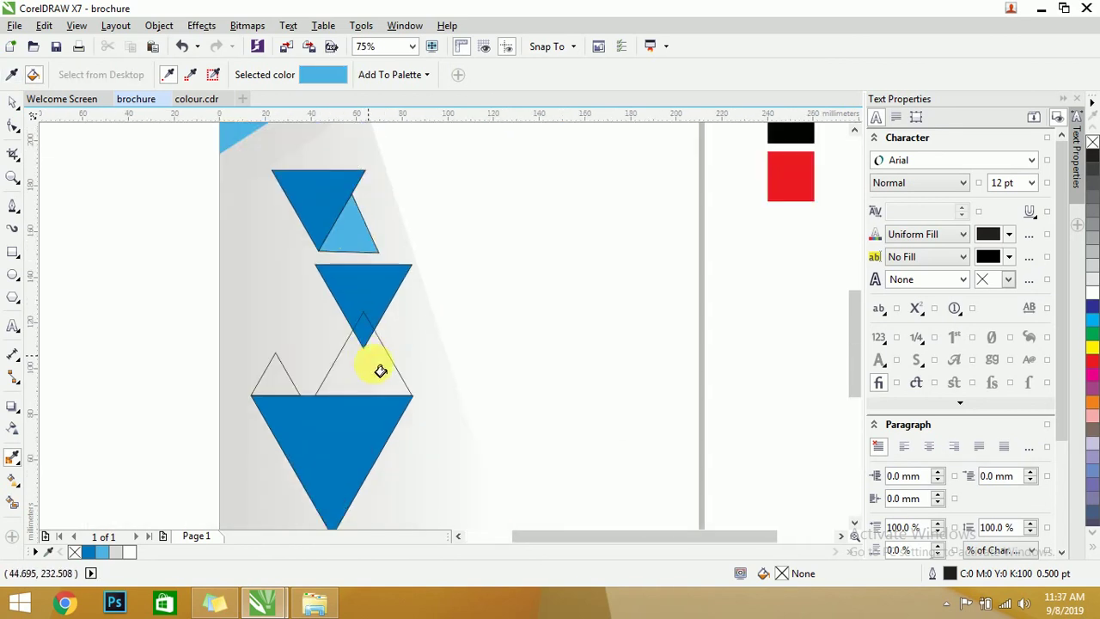
{"action": "left_click", "coordinate": [364, 378]}
{"action": "left_click", "coordinate": [275, 384]}
{"action": "scroll", "coordinate": [349, 307], "scroll_direction": "down", "scroll_amount": 1}
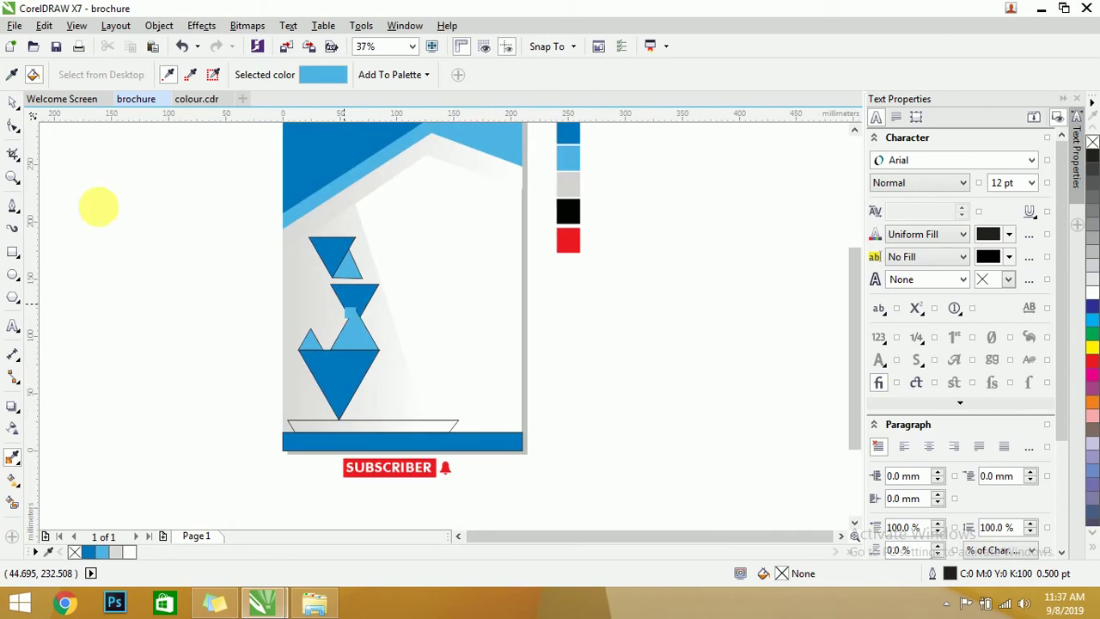
Remove the outlines from all six triangles in the column.
{"action": "left_click", "coordinate": [13, 103]}
{"action": "left_click_drag", "start_coordinate": [205, 221], "coordinate": [422, 430]}
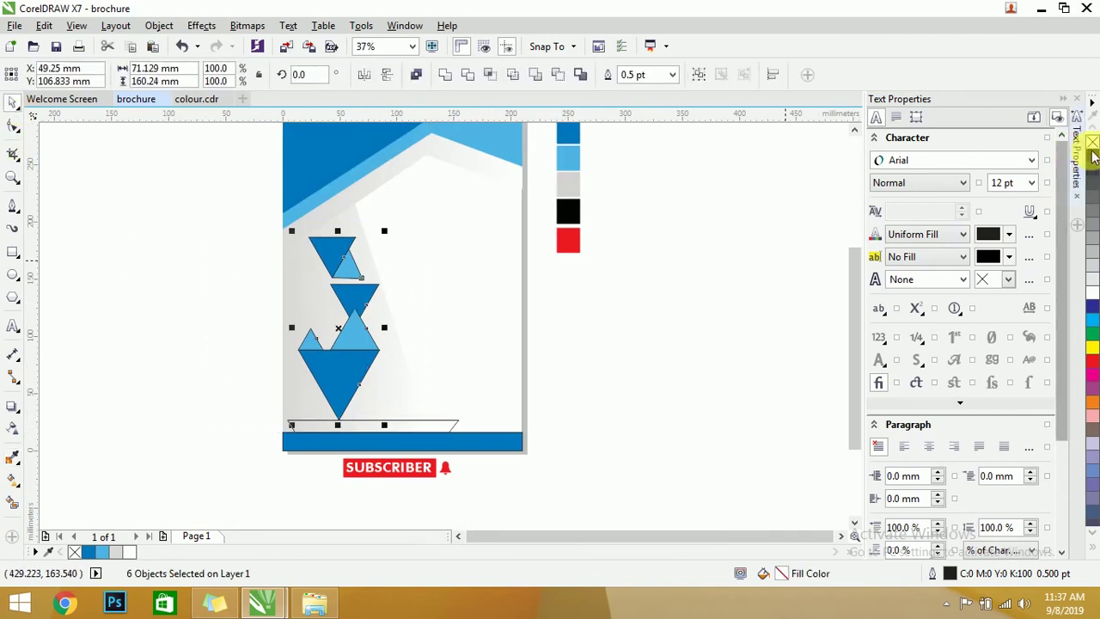
{"action": "right_click", "coordinate": [1094, 142]}
{"action": "left_click", "coordinate": [692, 312]}
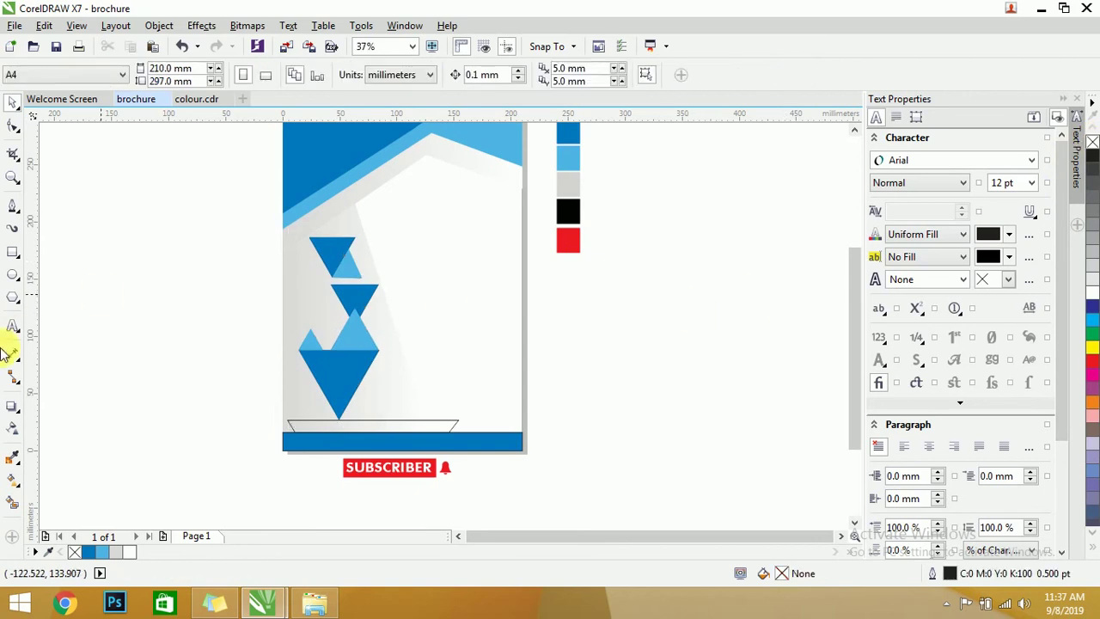
Sample the triangles' light blue and fill the trapezoid above the bottom strip with it.
{"action": "left_click", "coordinate": [12, 458]}
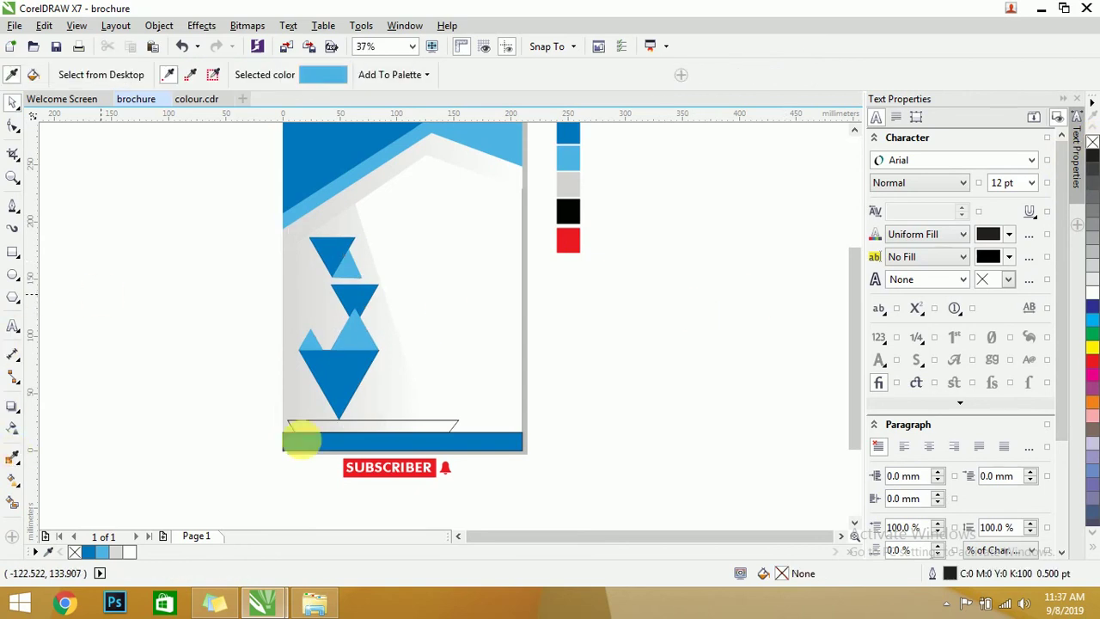
{"action": "left_click", "coordinate": [358, 344]}
{"action": "scroll", "coordinate": [389, 455], "scroll_direction": "up", "scroll_amount": 4}
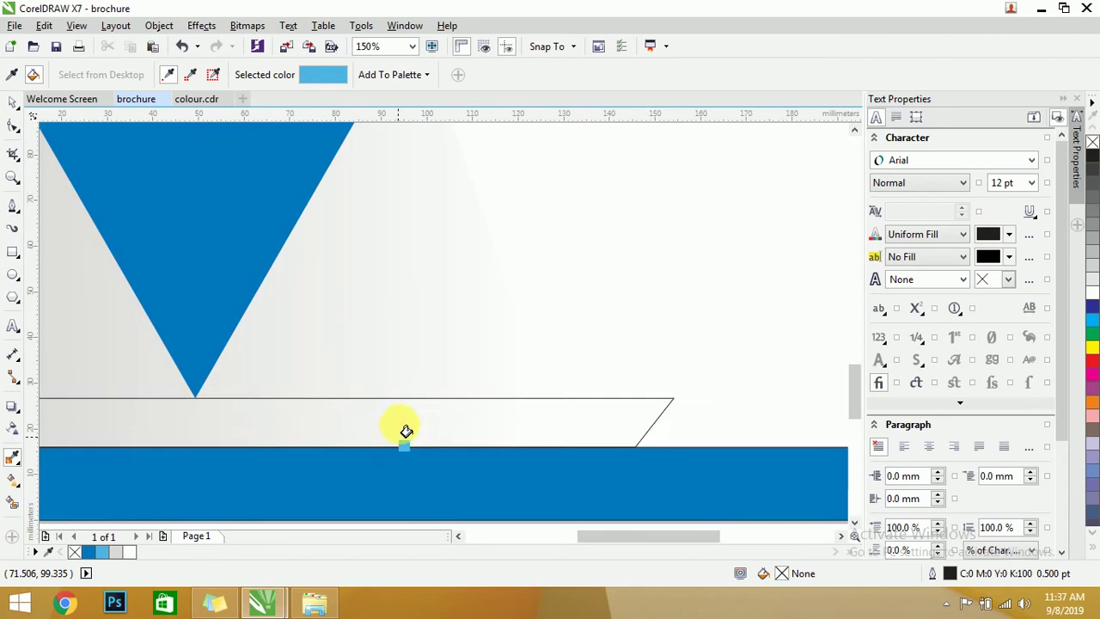
{"action": "left_click", "coordinate": [402, 402]}
{"action": "scroll", "coordinate": [412, 406], "scroll_direction": "down", "scroll_amount": 1}
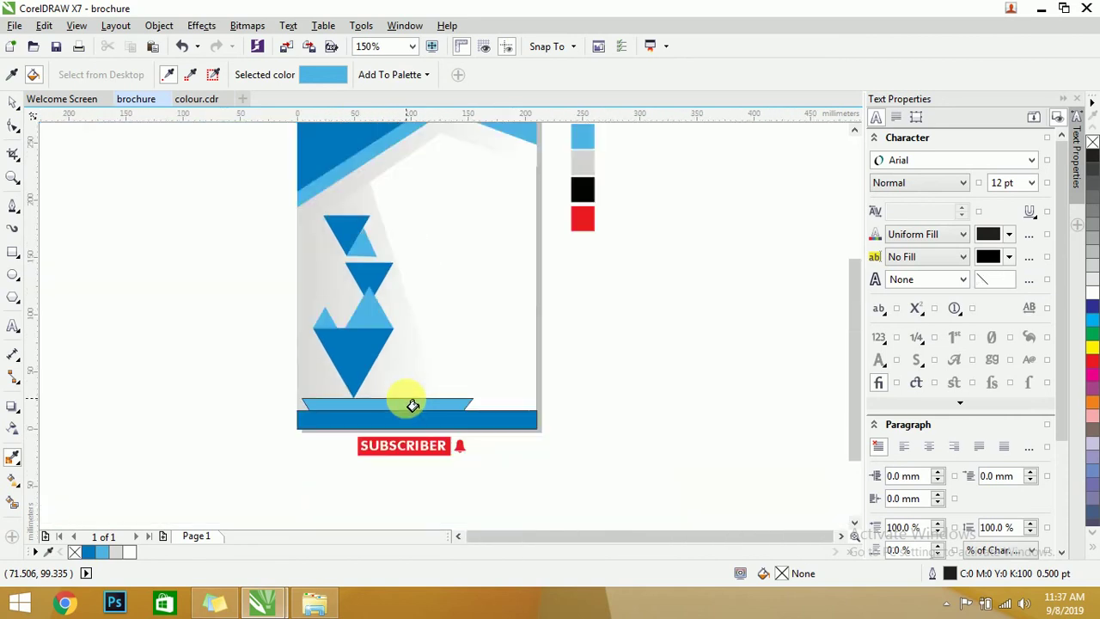
Remove the outlines from the bottom strip and the light blue trapezoid.
{"action": "left_click", "coordinate": [13, 103]}
{"action": "left_click_drag", "start_coordinate": [189, 350], "coordinate": [594, 440]}
{"action": "right_click", "coordinate": [1092, 142]}
{"action": "left_click", "coordinate": [308, 526]}
Add a black Multiply drop shadow with opacity 50 and feathering 15 to the grey header shape.
{"action": "scroll", "coordinate": [392, 474], "scroll_direction": "up", "scroll_amount": 4}
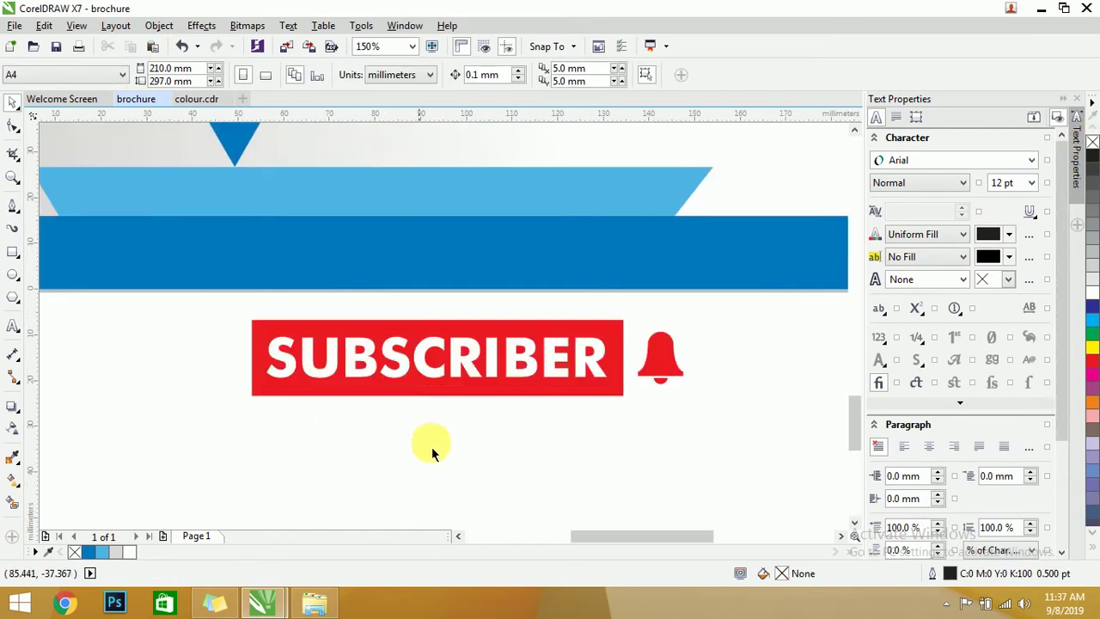
{"action": "scroll", "coordinate": [402, 417], "scroll_direction": "down", "scroll_amount": 4}
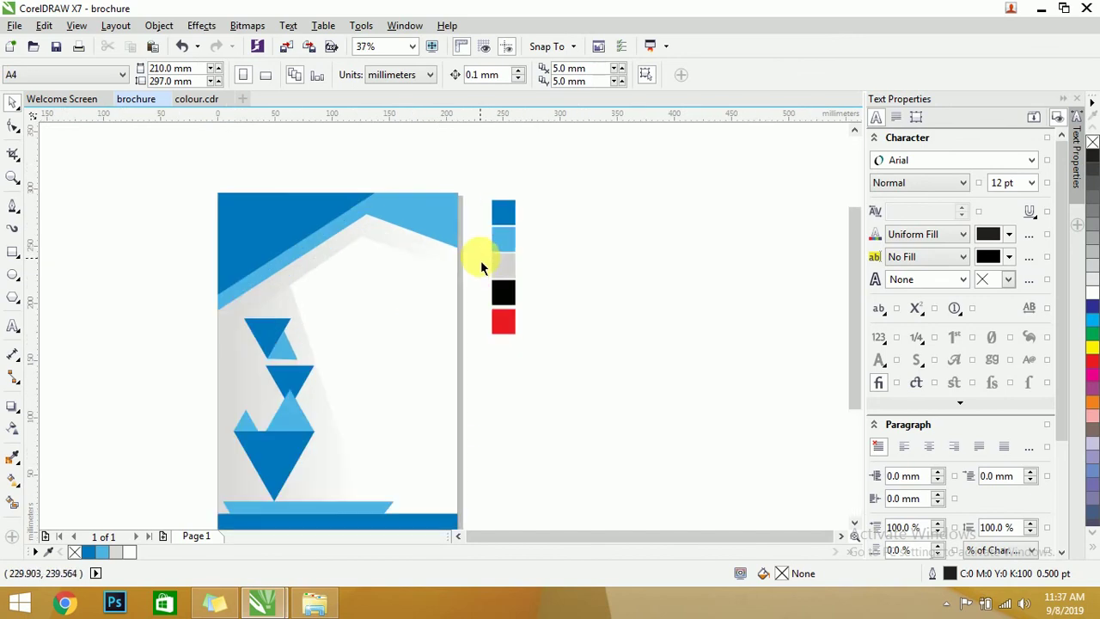
{"action": "left_click", "coordinate": [338, 245]}
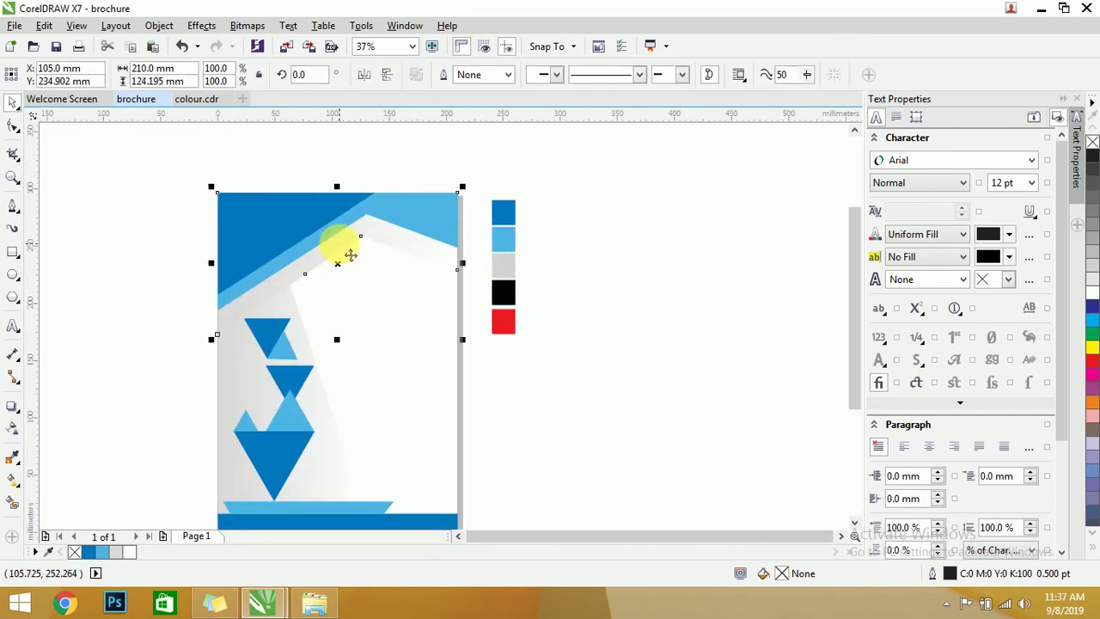
{"action": "left_click", "coordinate": [13, 411]}
{"action": "left_click", "coordinate": [81, 405]}
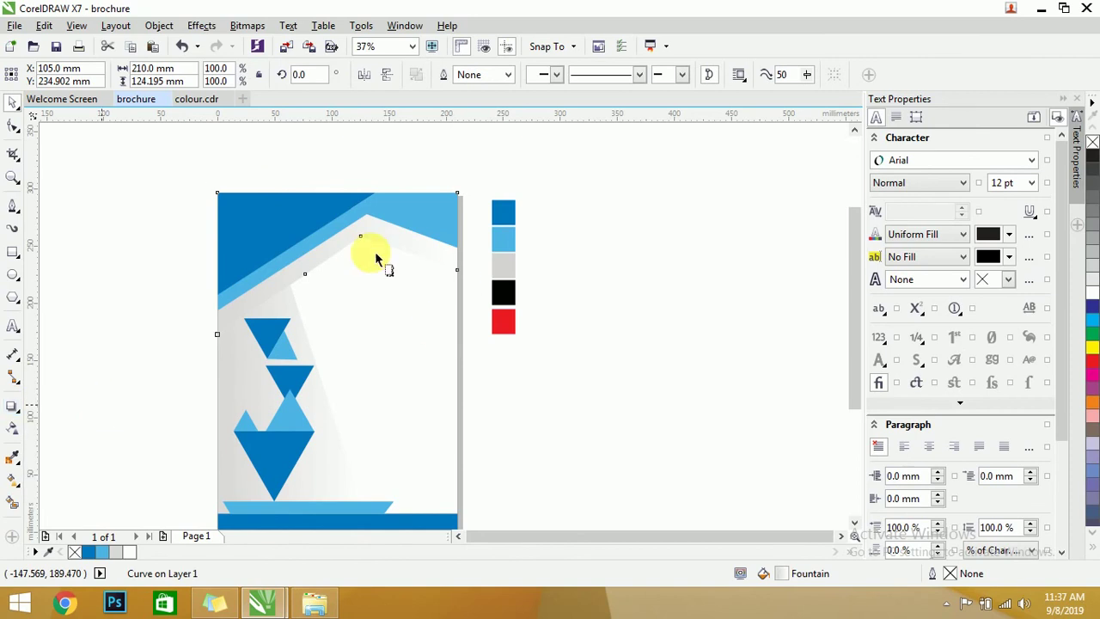
{"action": "left_click_drag", "start_coordinate": [344, 263], "coordinate": [354, 293]}
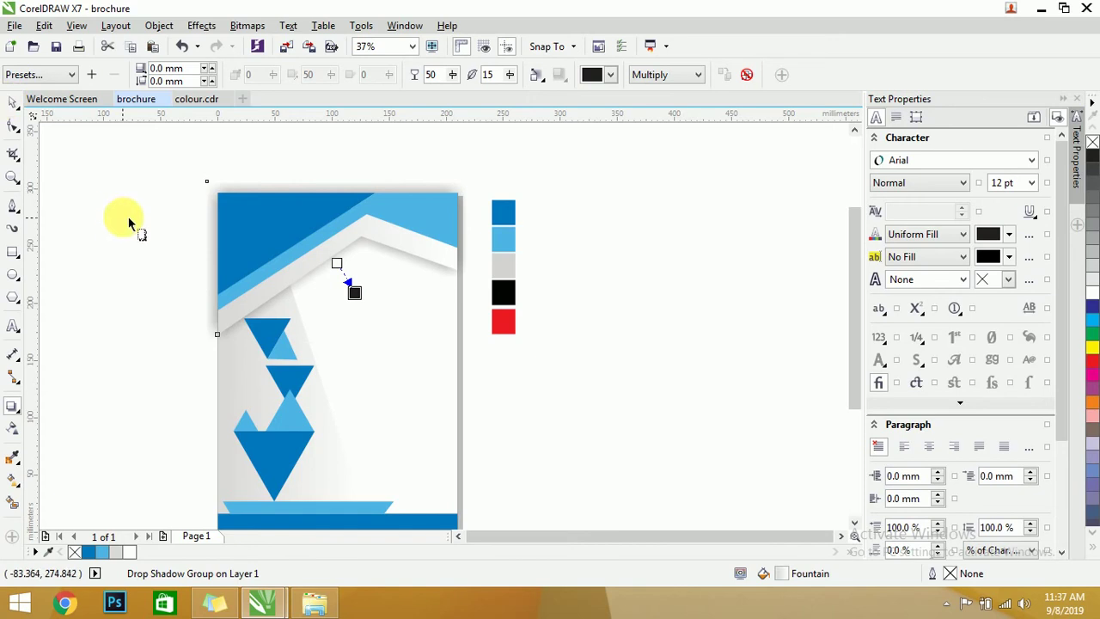
{"action": "left_click", "coordinate": [12, 101]}
{"action": "left_click", "coordinate": [119, 200]}
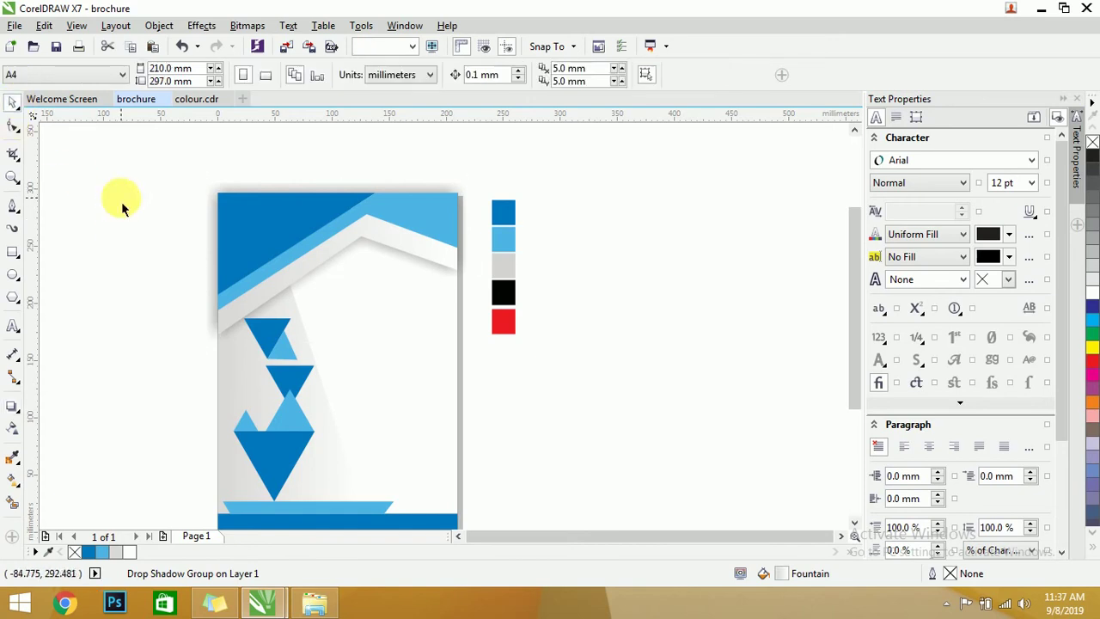
Create a page-sized 210 × 297 mm rectangle covering the brochure page.
{"action": "left_click", "coordinate": [359, 197]}
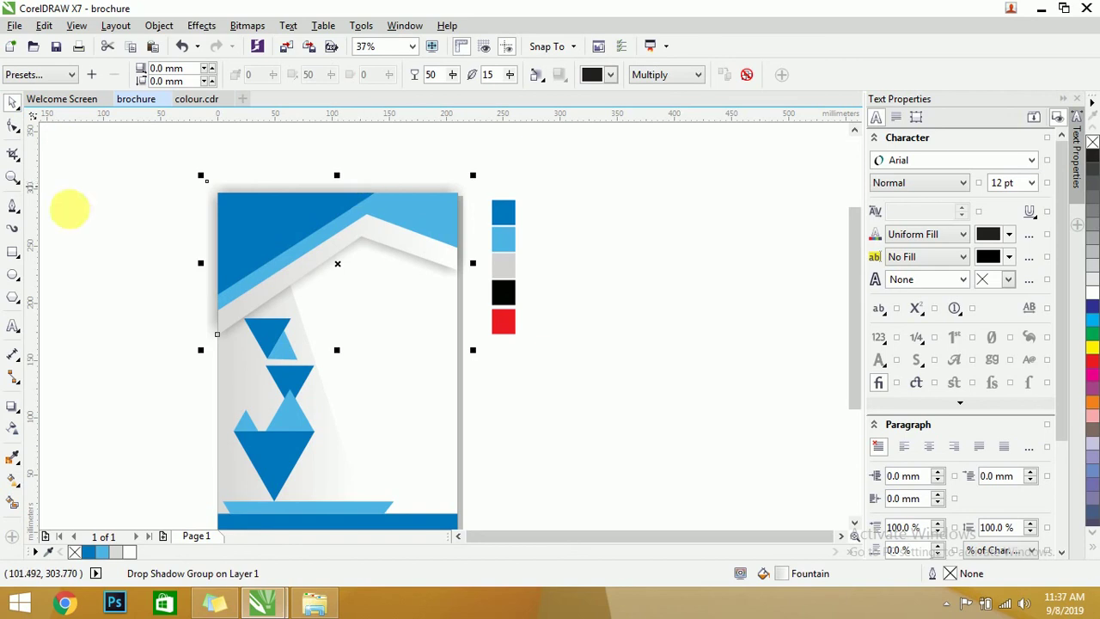
{"action": "left_click", "coordinate": [13, 254]}
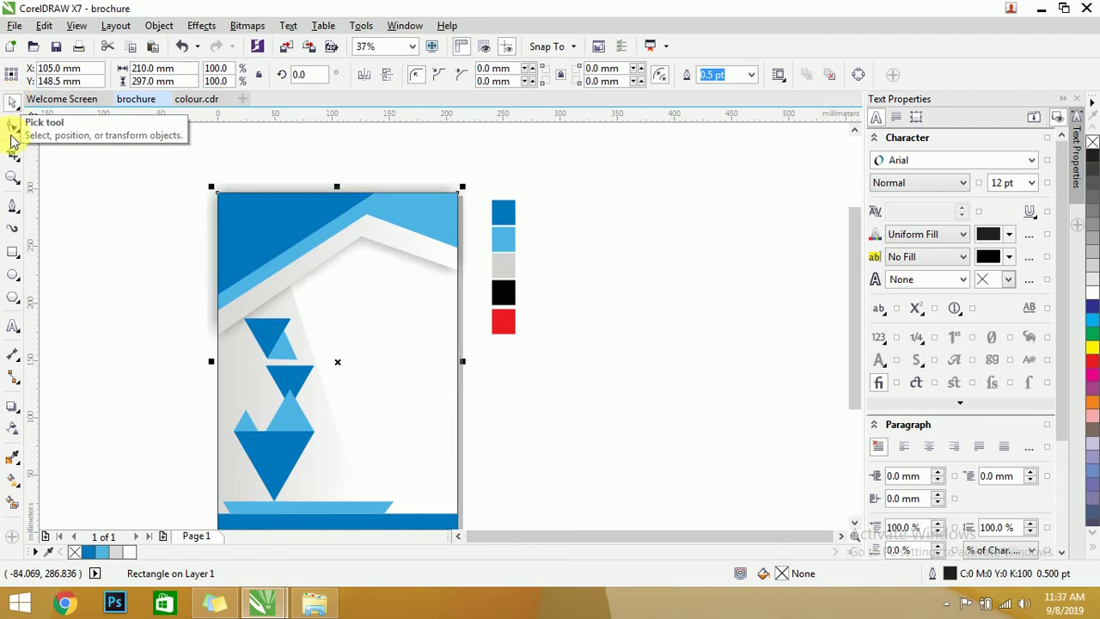
PowerClip the grey header shape with its drop shadow inside the page-sized rectangle and remove the rectangle's outline.
{"action": "left_click", "coordinate": [258, 193]}
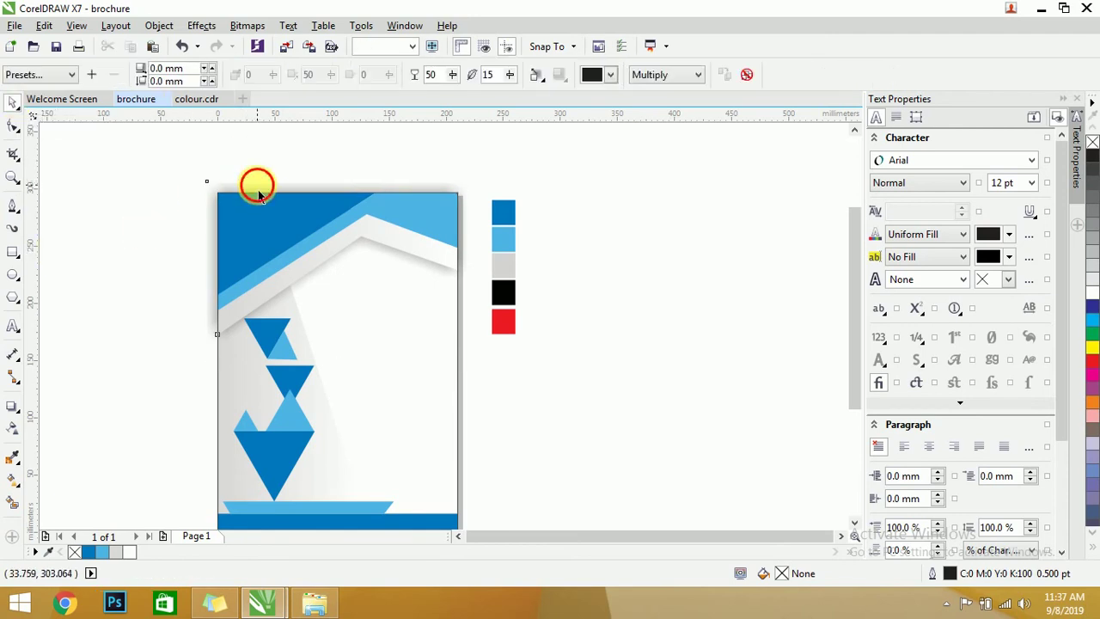
{"action": "left_click", "coordinate": [160, 27]}
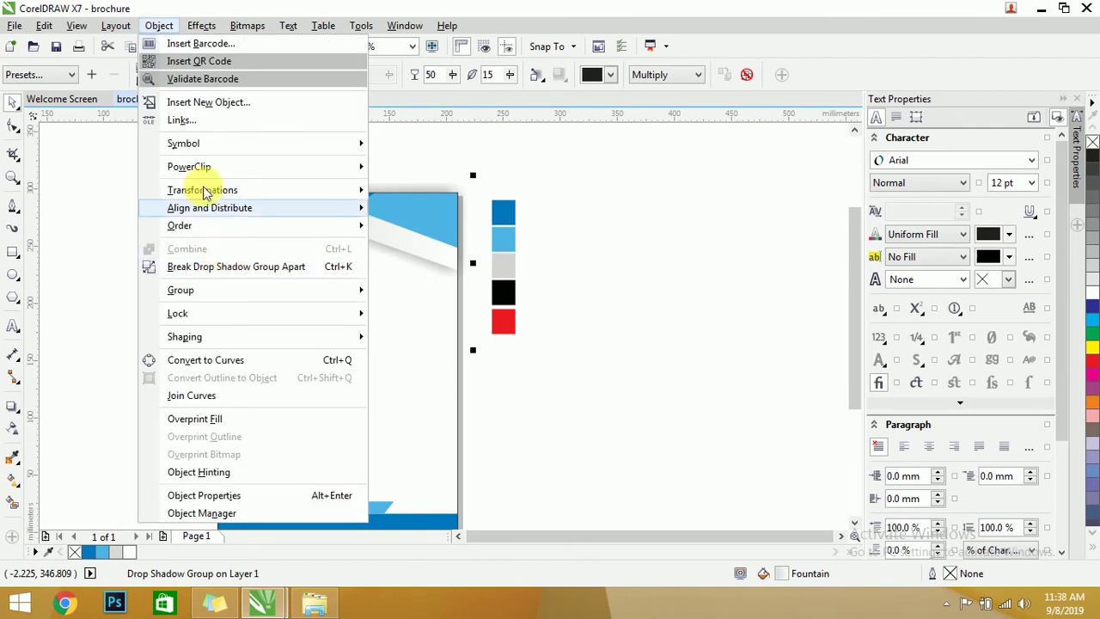
{"action": "mouse_move", "coordinate": [204, 168]}
{"action": "left_click", "coordinate": [401, 166]}
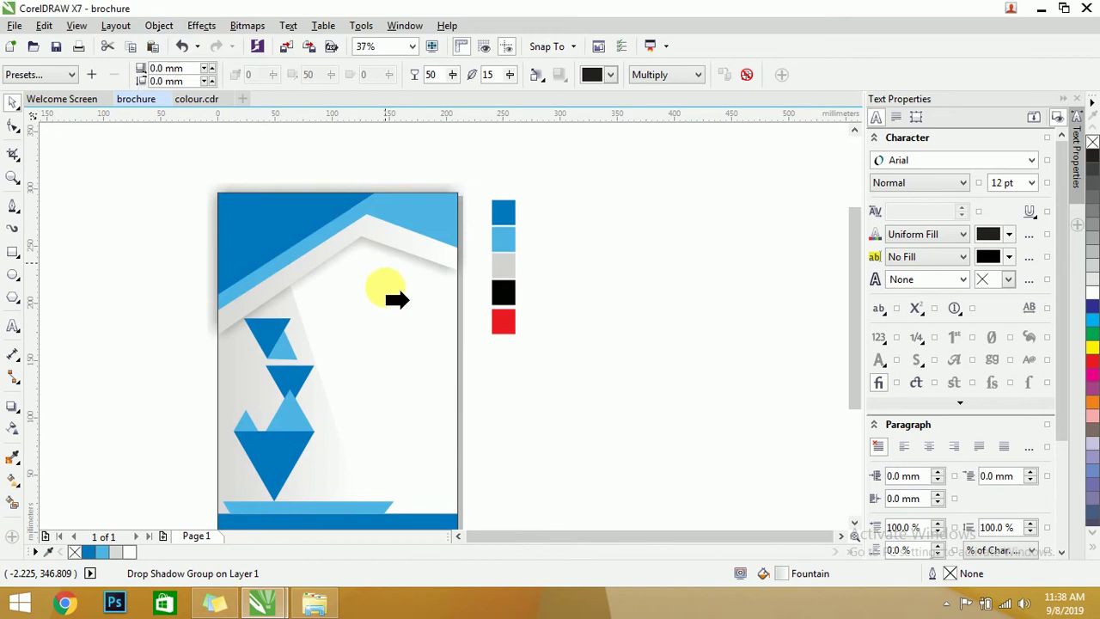
{"action": "left_click", "coordinate": [400, 309]}
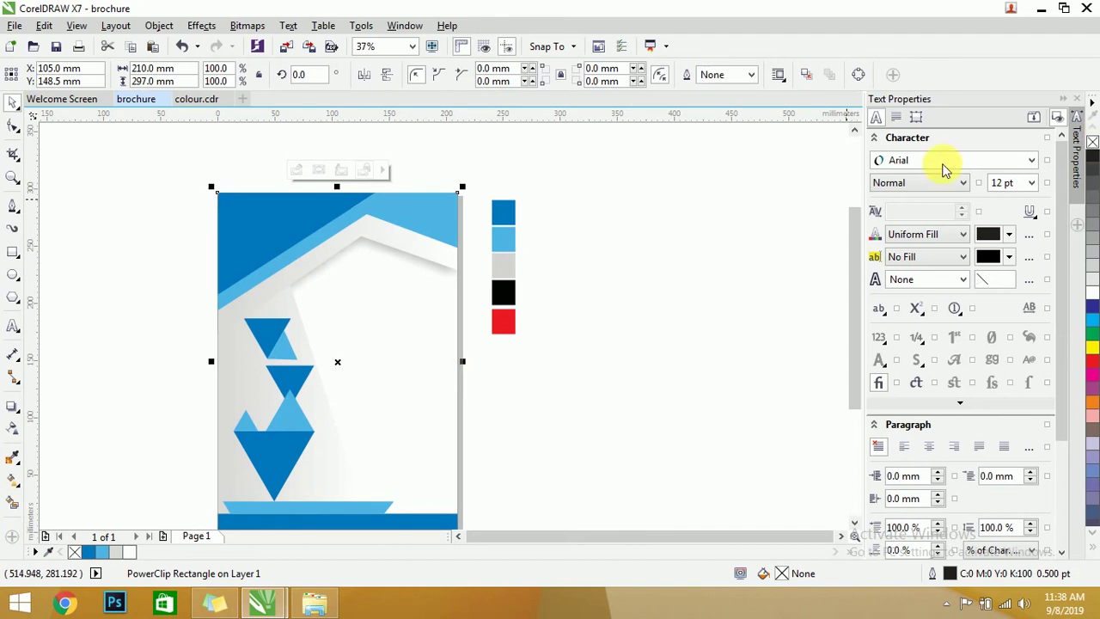
{"action": "key", "text": "Escape"}
Duplicate the six triangles of the column with a horizontal offset of about 8 mm to the right.
{"action": "scroll", "coordinate": [479, 265], "scroll_direction": "down", "scroll_amount": 2}
{"action": "scroll", "coordinate": [367, 342], "scroll_direction": "up", "scroll_amount": 2}
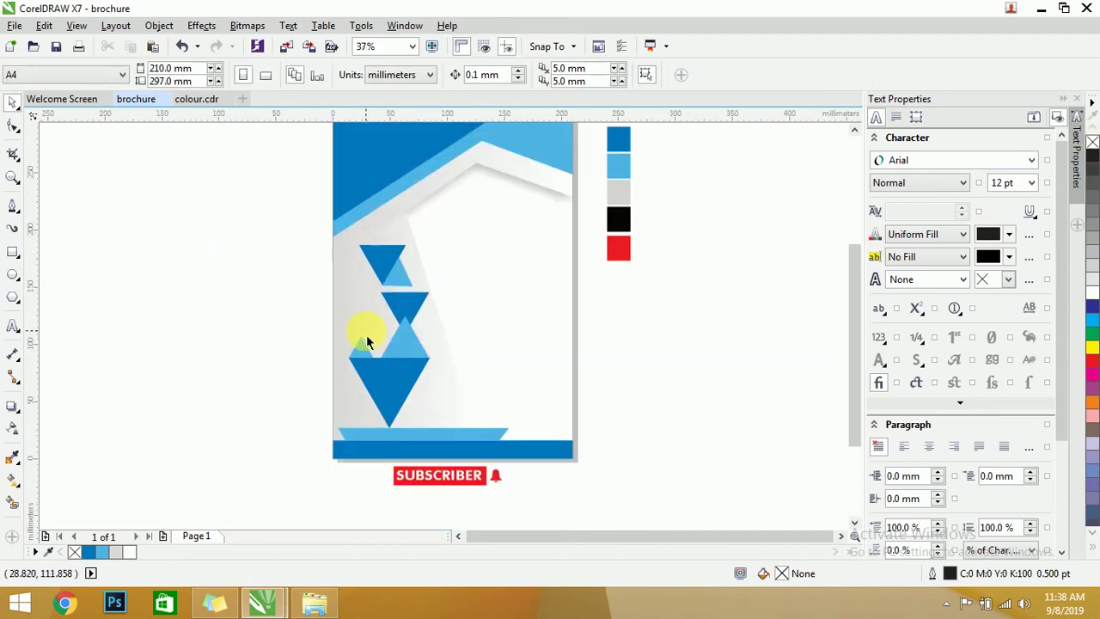
{"action": "left_click_drag", "start_coordinate": [276, 235], "coordinate": [454, 436]}
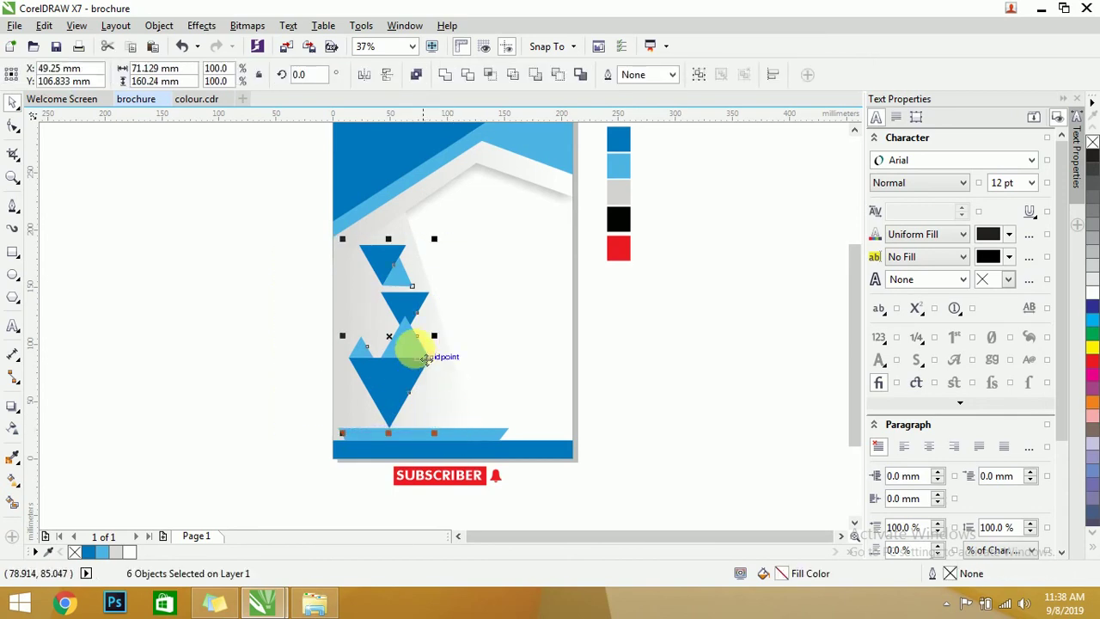
{"action": "left_click_drag", "start_coordinate": [427, 359], "coordinate": [434, 360]}
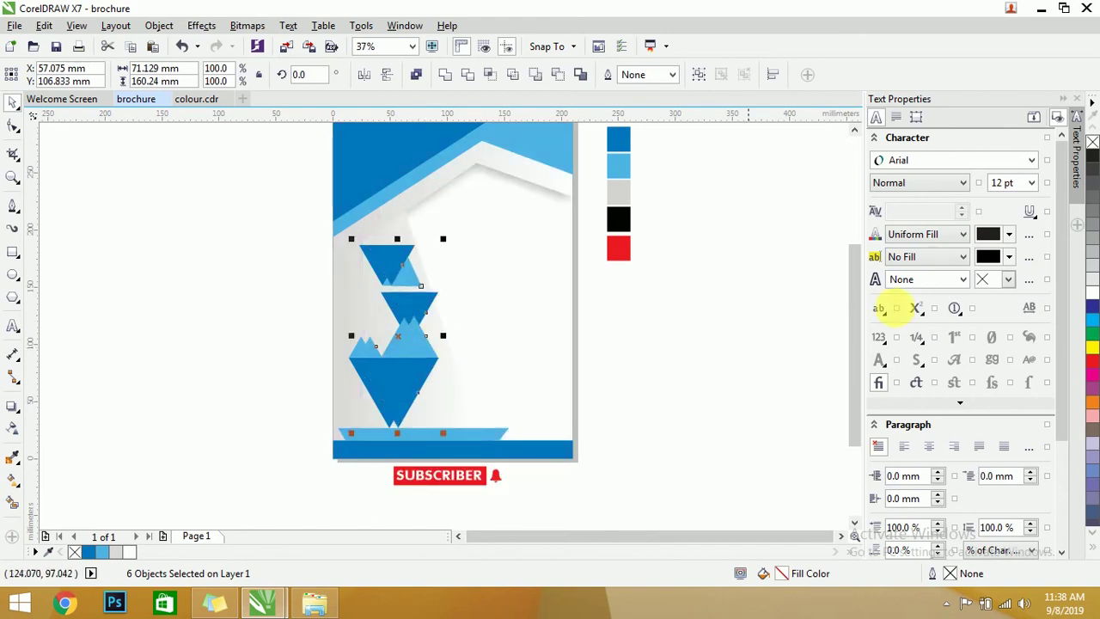
Fill the six duplicated triangles with 10% black and group them behind the blue triangle column.
{"action": "left_click", "coordinate": [1094, 284]}
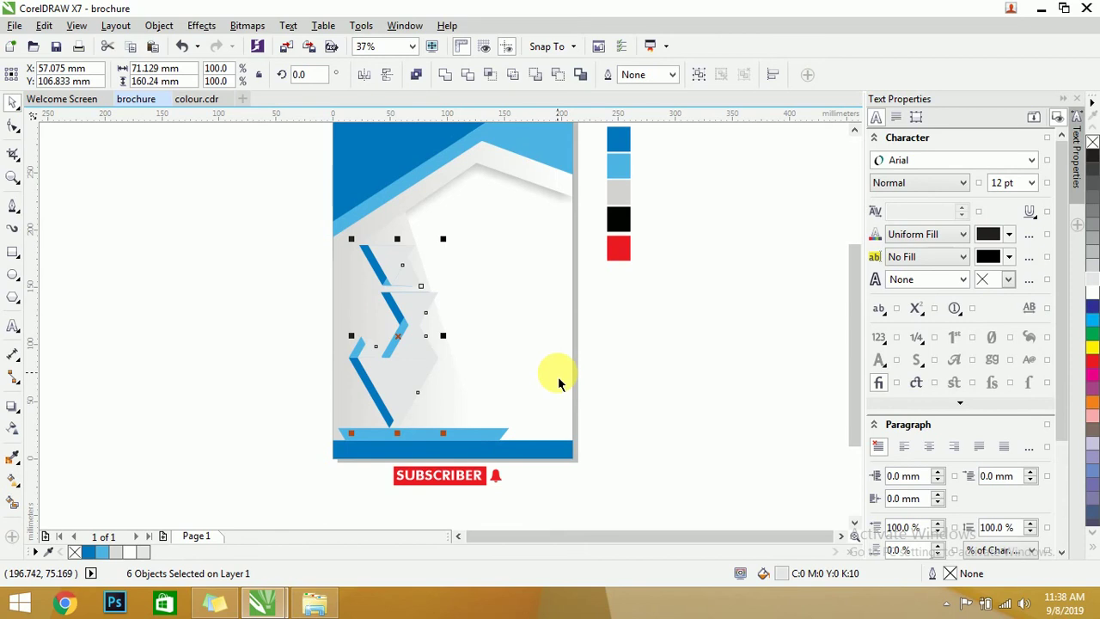
{"action": "key", "text": "ctrl+g"}
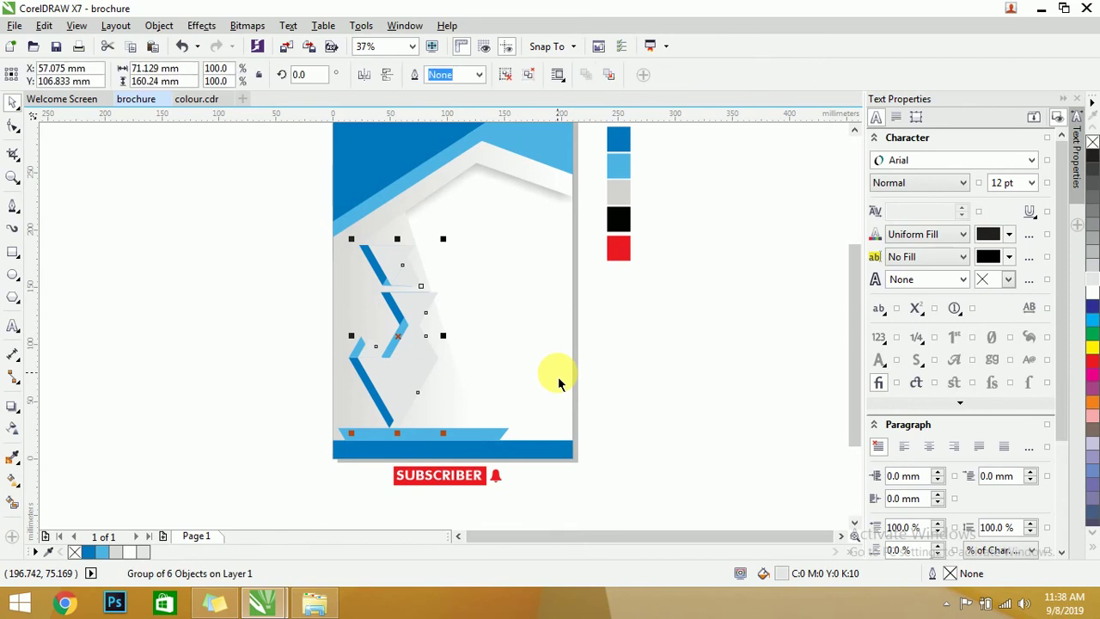
{"action": "left_click", "coordinate": [255, 273]}
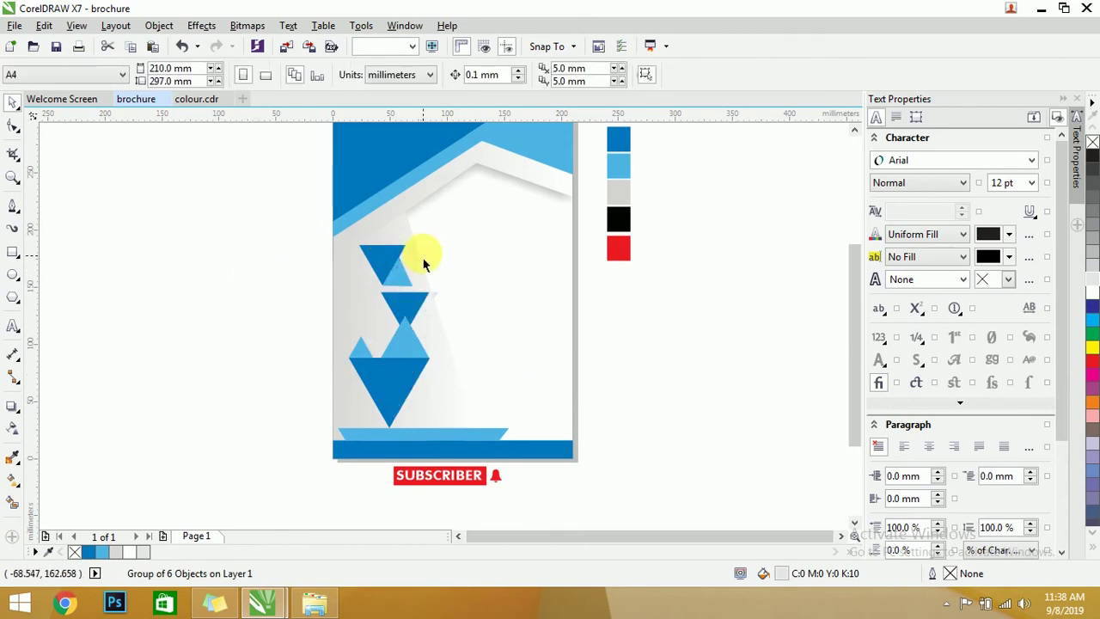
Send the gradient slanted panel behind the grey header shape and its shadow.
{"action": "left_click", "coordinate": [418, 253]}
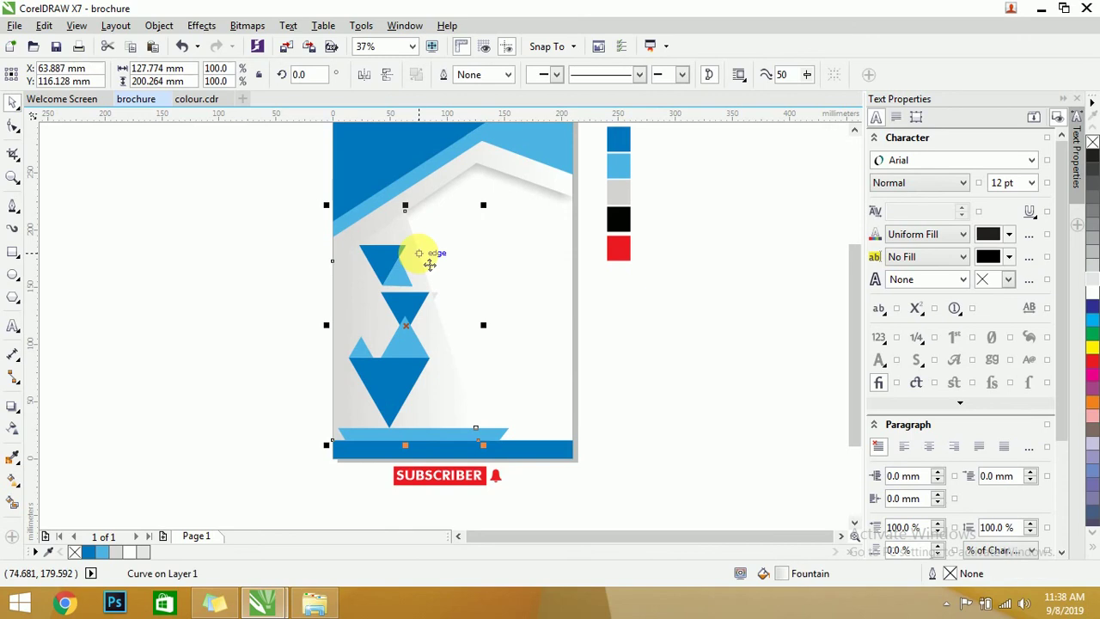
{"action": "left_click", "coordinate": [167, 289]}
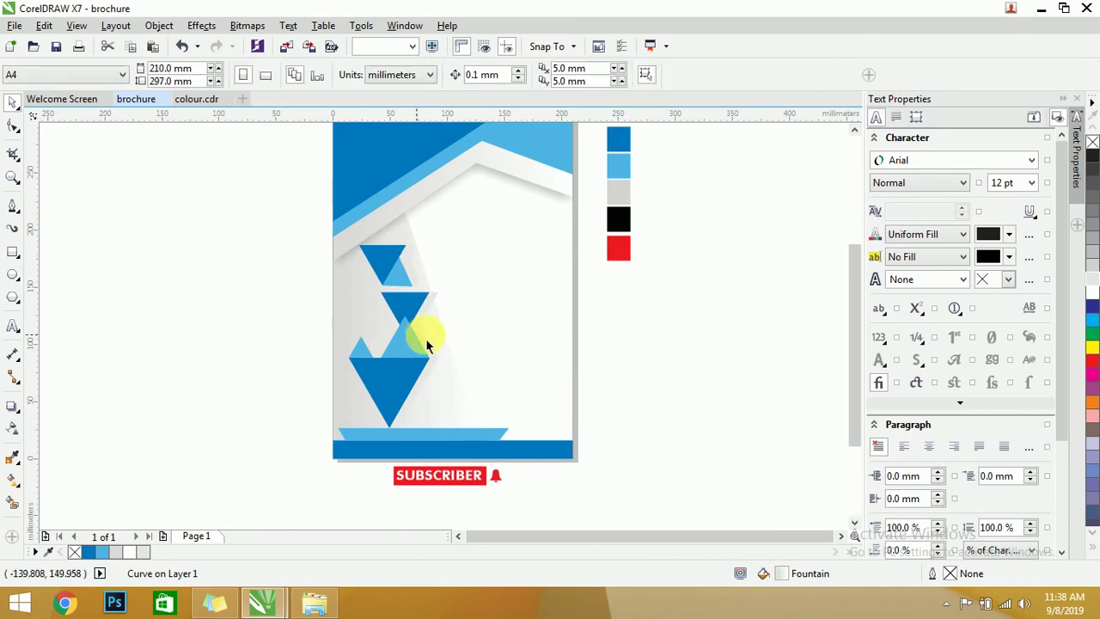
Examine how the triangle column, its grey duplicates, the slanted panel and the header shadow overlap, up close and on the whole page.
{"action": "scroll", "coordinate": [410, 273], "scroll_direction": "up", "scroll_amount": 4}
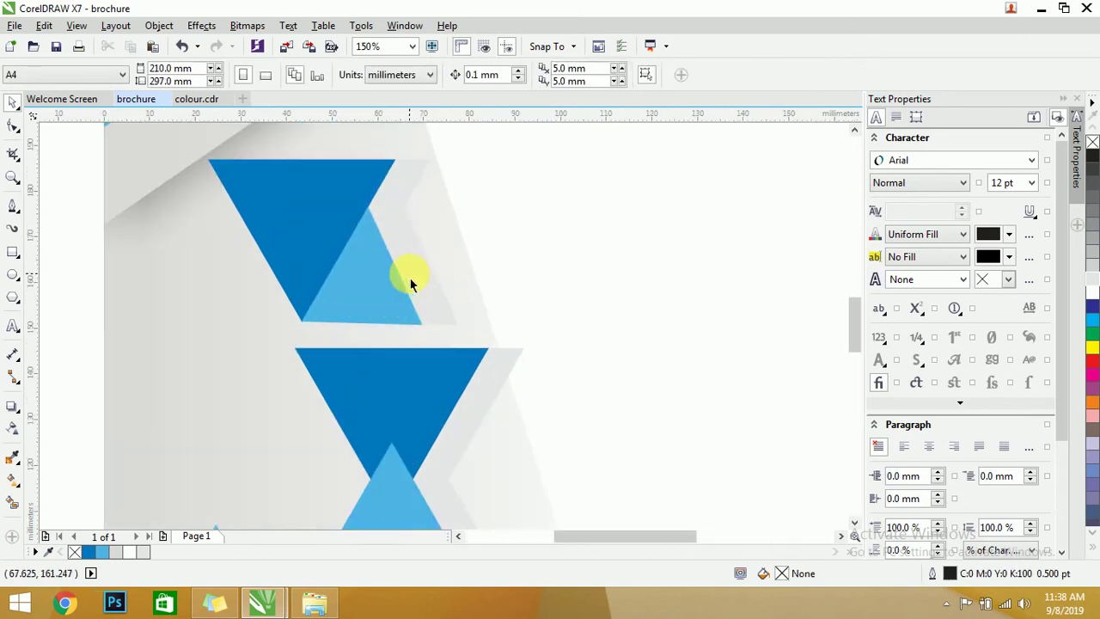
{"action": "left_click", "coordinate": [449, 326]}
{"action": "scroll", "coordinate": [447, 314], "scroll_direction": "down", "scroll_amount": 4}
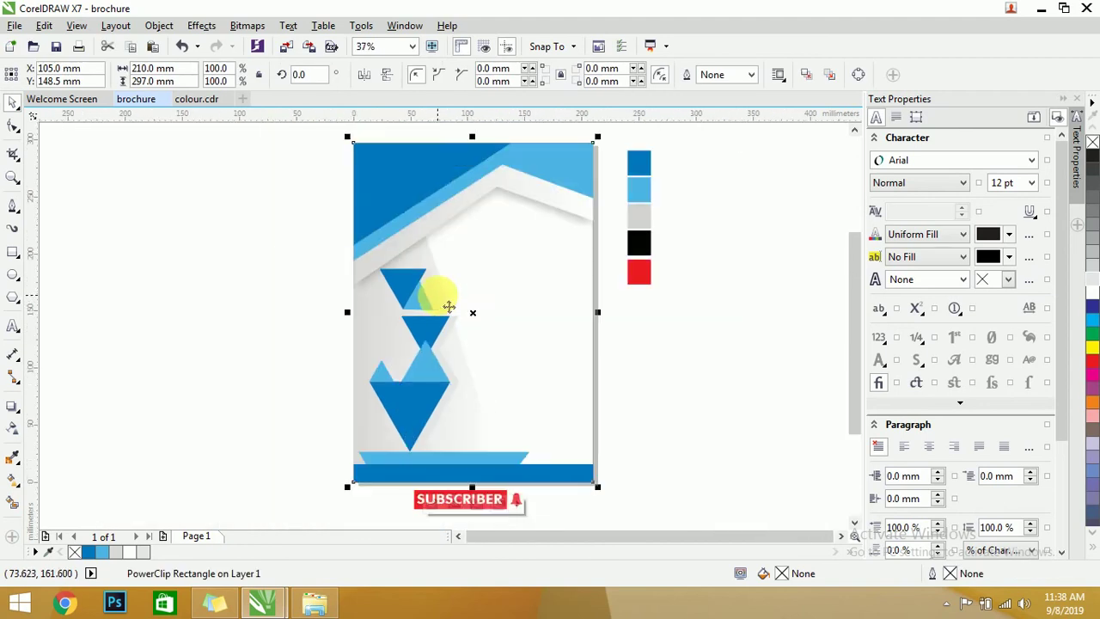
{"action": "left_click", "coordinate": [236, 343]}
{"action": "scroll", "coordinate": [438, 262], "scroll_direction": "up", "scroll_amount": 4}
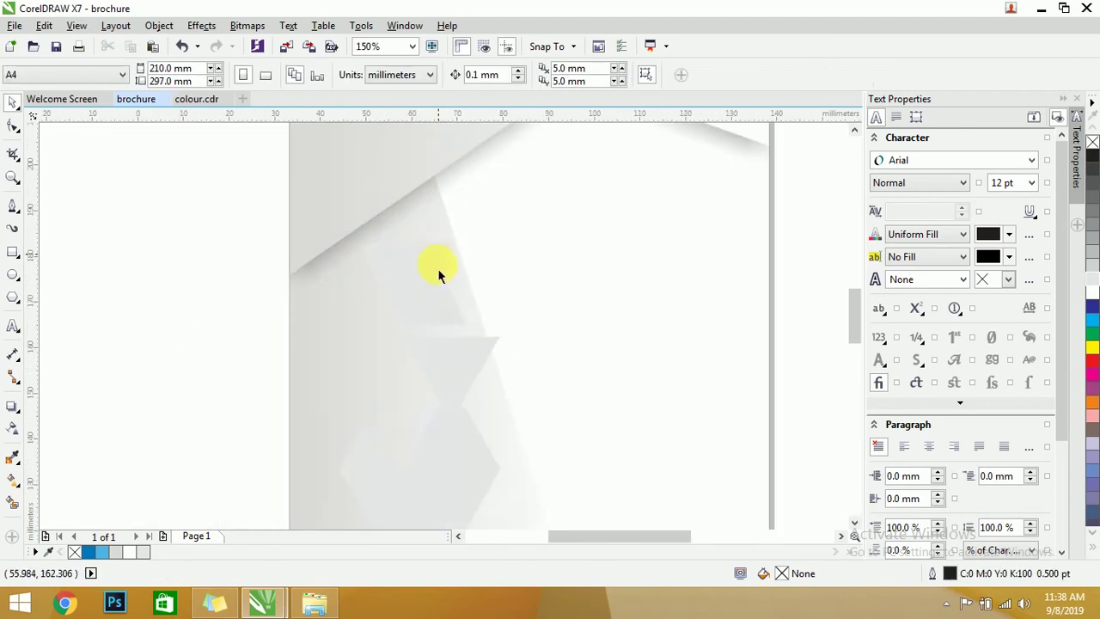
{"action": "left_click", "coordinate": [459, 232]}
{"action": "scroll", "coordinate": [466, 238], "scroll_direction": "down", "scroll_amount": 4}
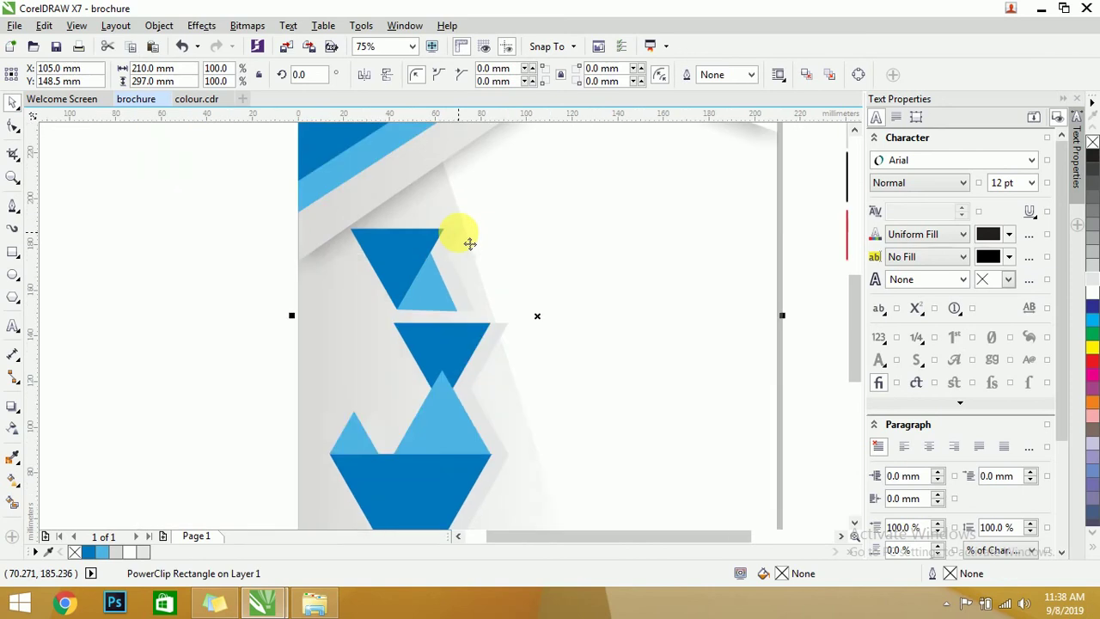
{"action": "left_click", "coordinate": [262, 294]}
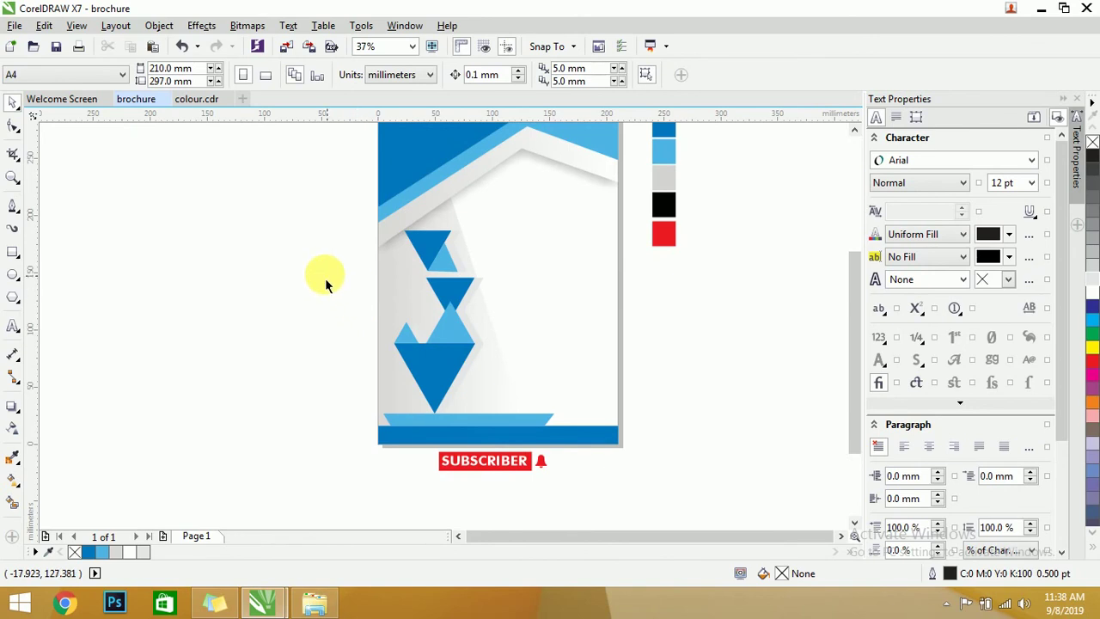
{"action": "scroll", "coordinate": [325, 278], "scroll_direction": "down", "scroll_amount": 2}
{"action": "scroll", "coordinate": [402, 327], "scroll_direction": "up", "scroll_amount": 2}
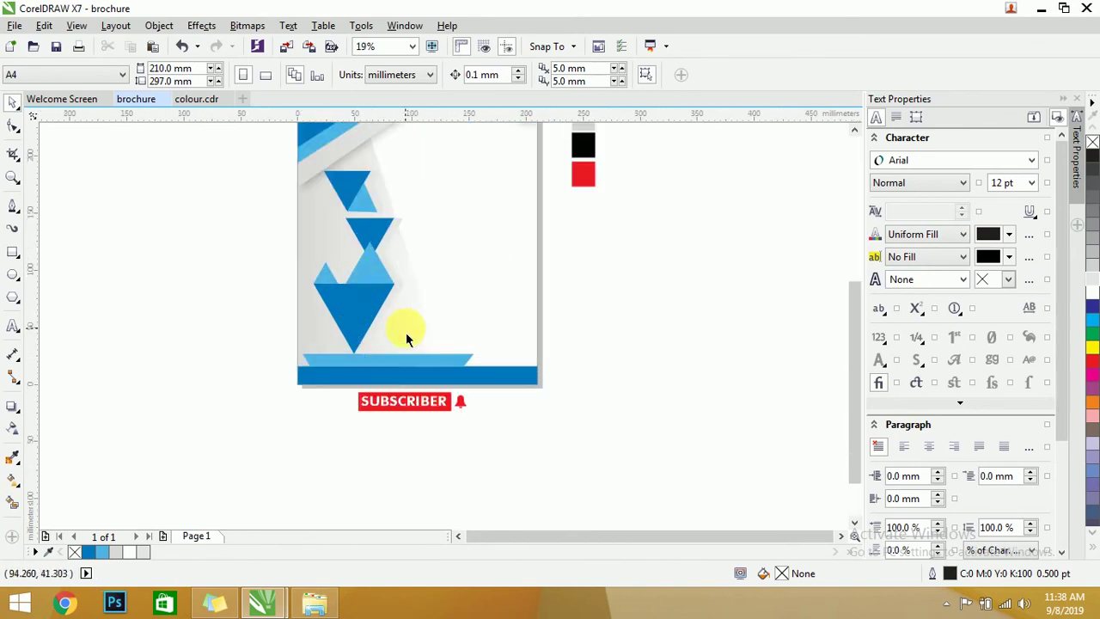
{"action": "scroll", "coordinate": [410, 331], "scroll_direction": "down", "scroll_amount": 2}
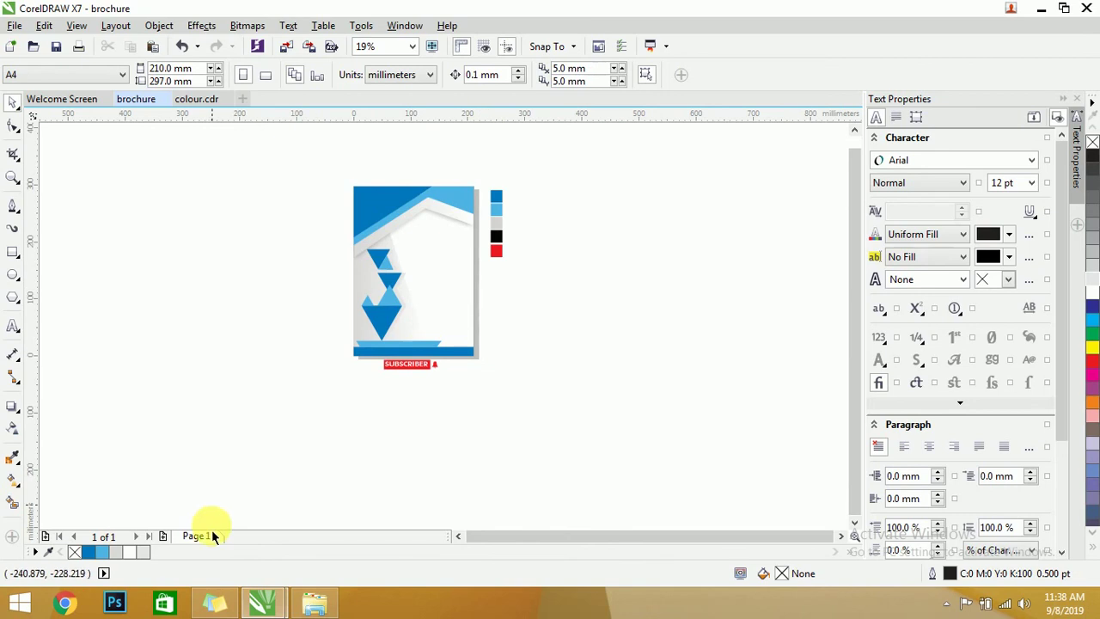
Copy the "it career development" line from Sticky Notes onto the brochure page as artistic text in Futura Md BT Bold.
{"action": "left_click", "coordinate": [226, 608]}
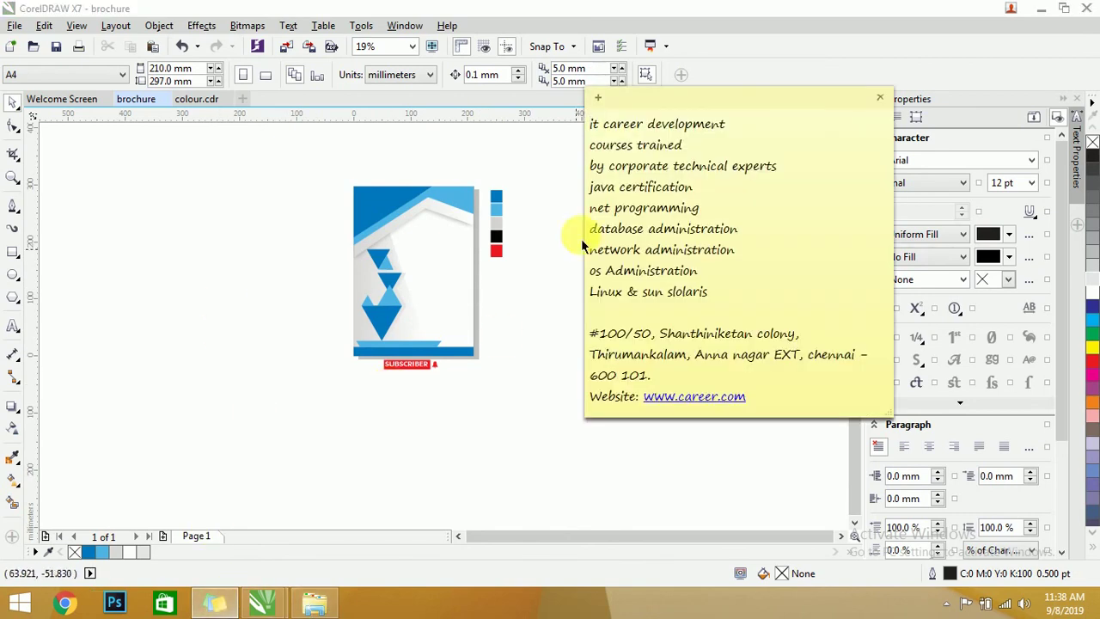
{"action": "left_click_drag", "start_coordinate": [740, 127], "coordinate": [590, 125]}
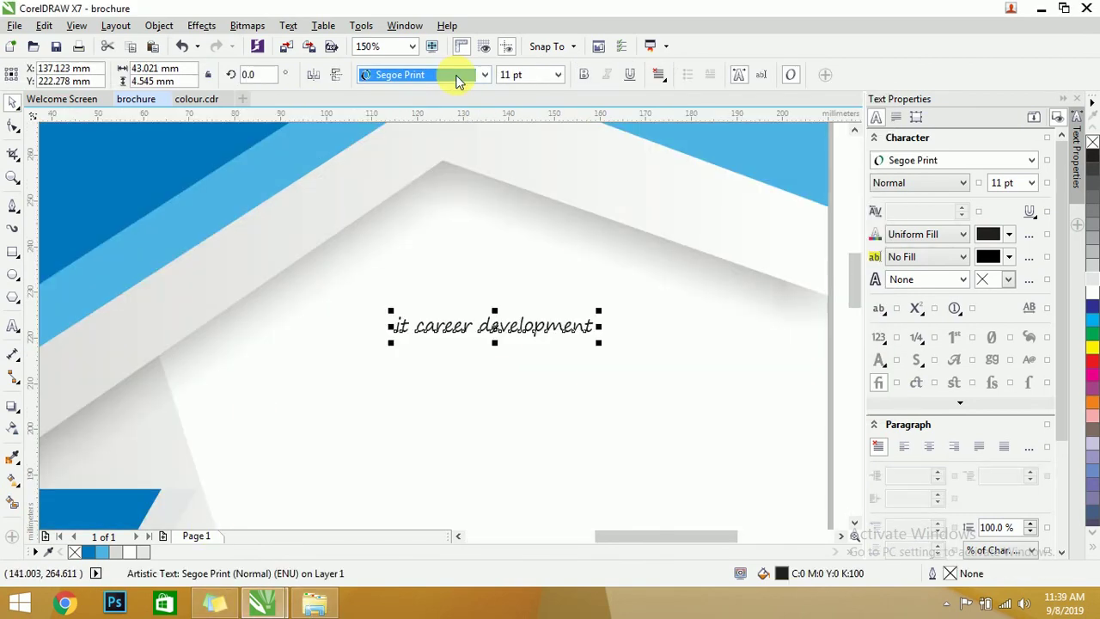
{"action": "left_click", "coordinate": [454, 77]}
{"action": "type", "text": "Fu"}
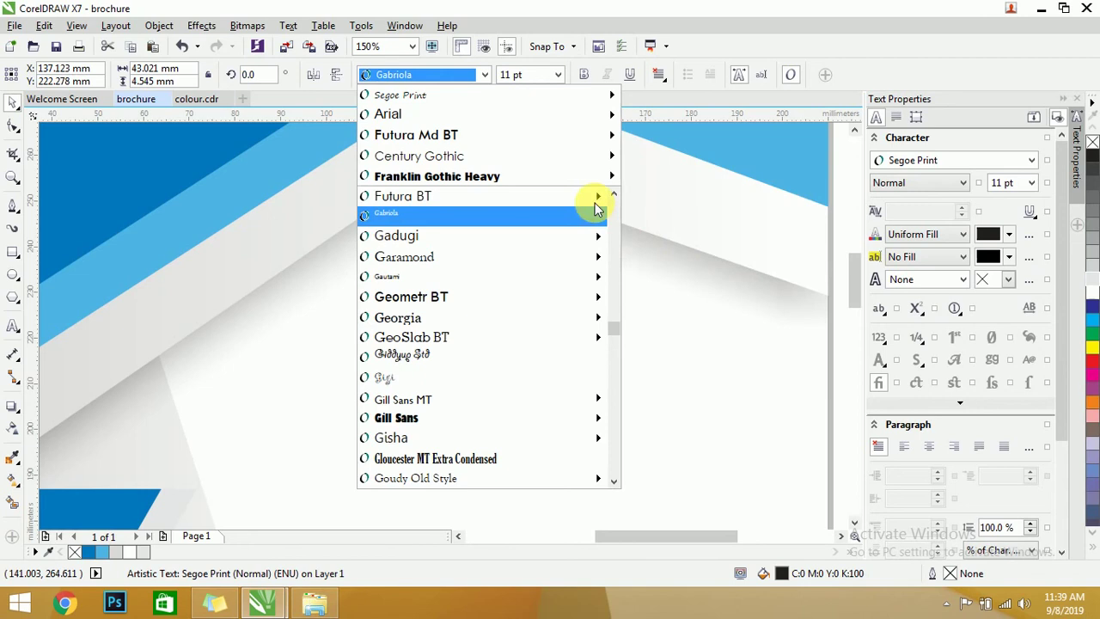
{"action": "mouse_move", "coordinate": [597, 201]}
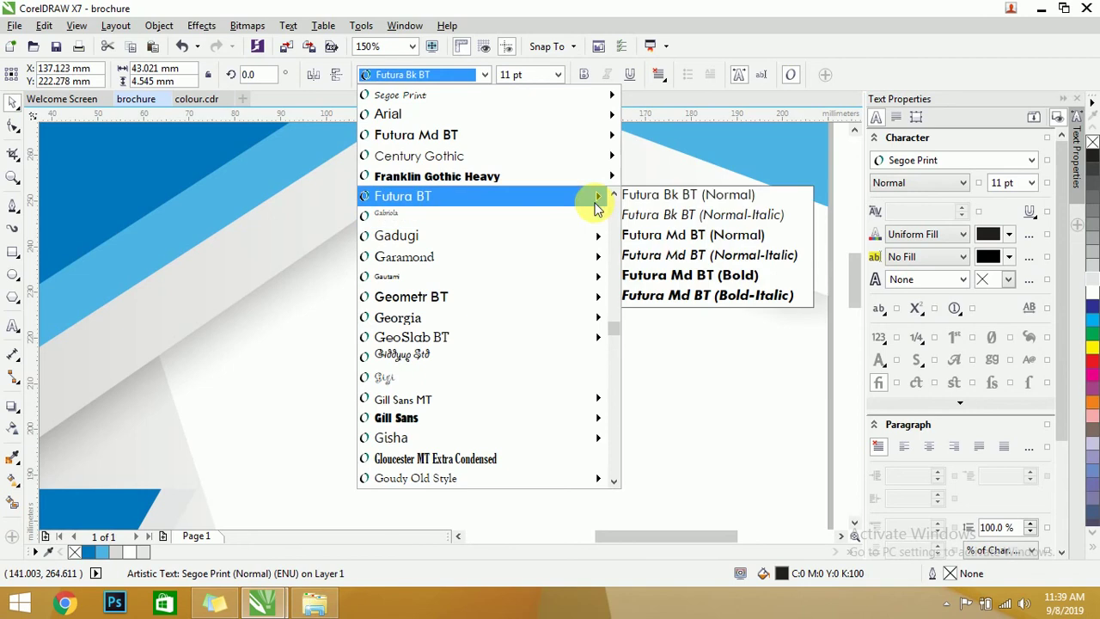
{"action": "left_click", "coordinate": [667, 276]}
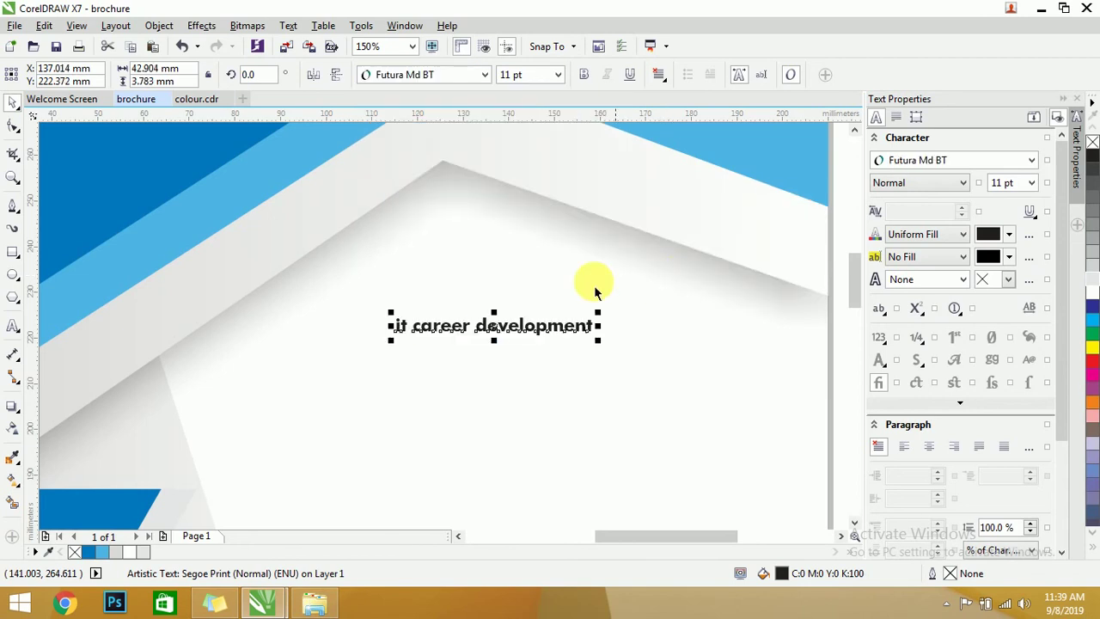
Convert the "it career development" heading to UPPERCASE and set its size to 35 pt.
{"action": "left_click", "coordinate": [288, 25]}
{"action": "left_click", "coordinate": [336, 413]}
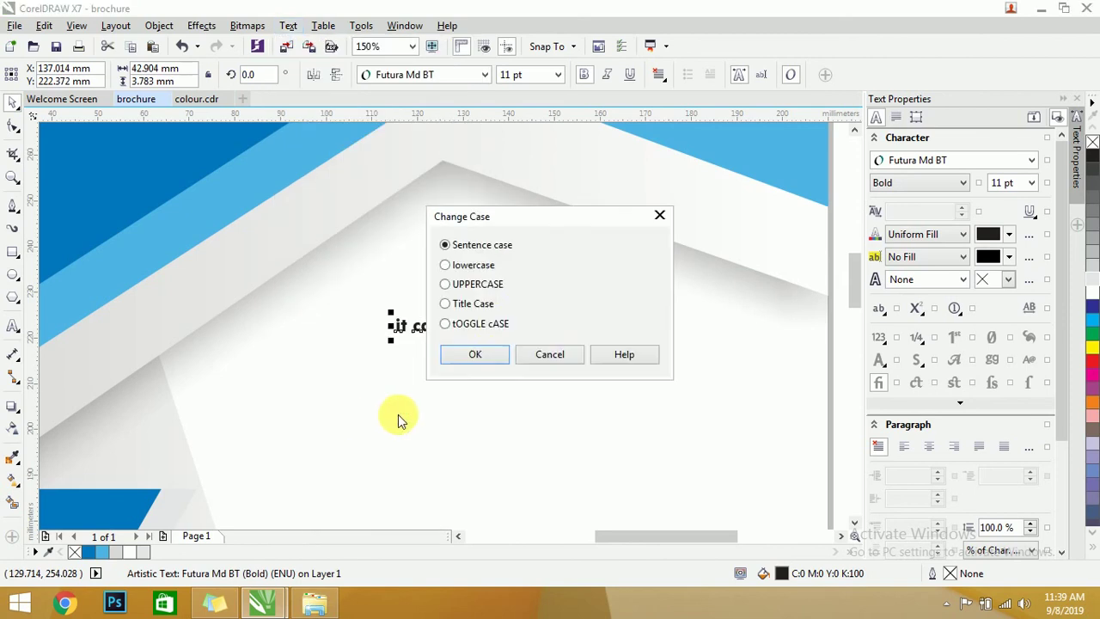
{"action": "left_click", "coordinate": [495, 347]}
{"action": "scroll", "coordinate": [467, 319], "scroll_direction": "down", "scroll_amount": 2}
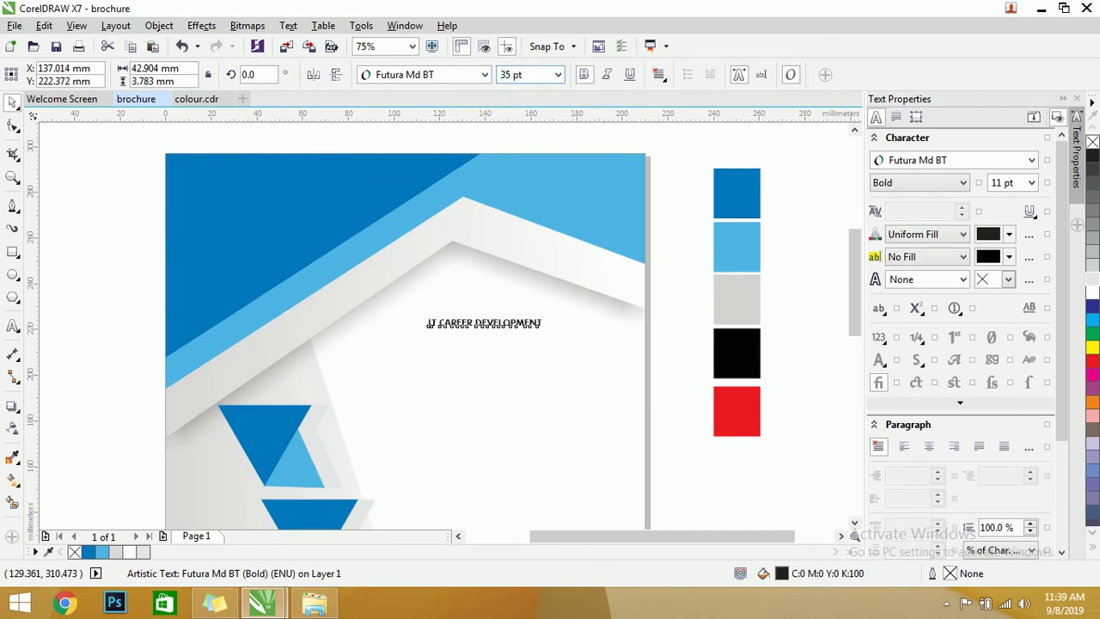
{"action": "key", "text": "Return"}
Break the heading into two lines before DEVELOPMENT and move it down and to the left, beneath the header peak.
{"action": "double_click", "coordinate": [594, 332]}
{"action": "key", "text": "Return"}
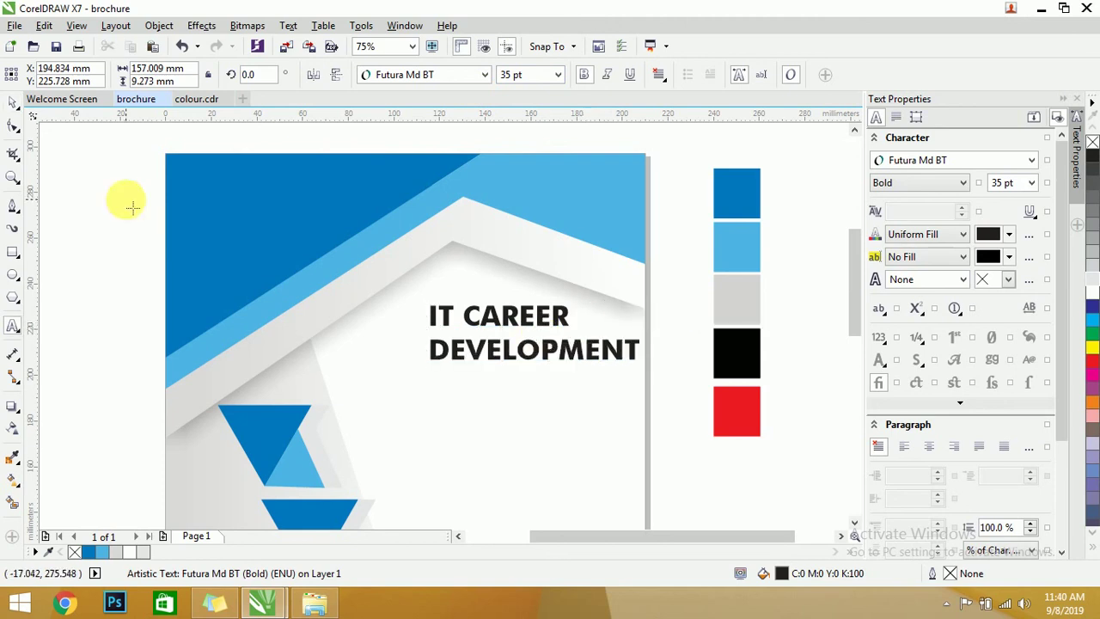
{"action": "left_click", "coordinate": [13, 101]}
{"action": "left_click_drag", "start_coordinate": [493, 319], "coordinate": [440, 351]}
{"action": "scroll", "coordinate": [490, 376], "scroll_direction": "down", "scroll_amount": 2}
{"action": "scroll", "coordinate": [488, 416], "scroll_direction": "up", "scroll_amount": 2}
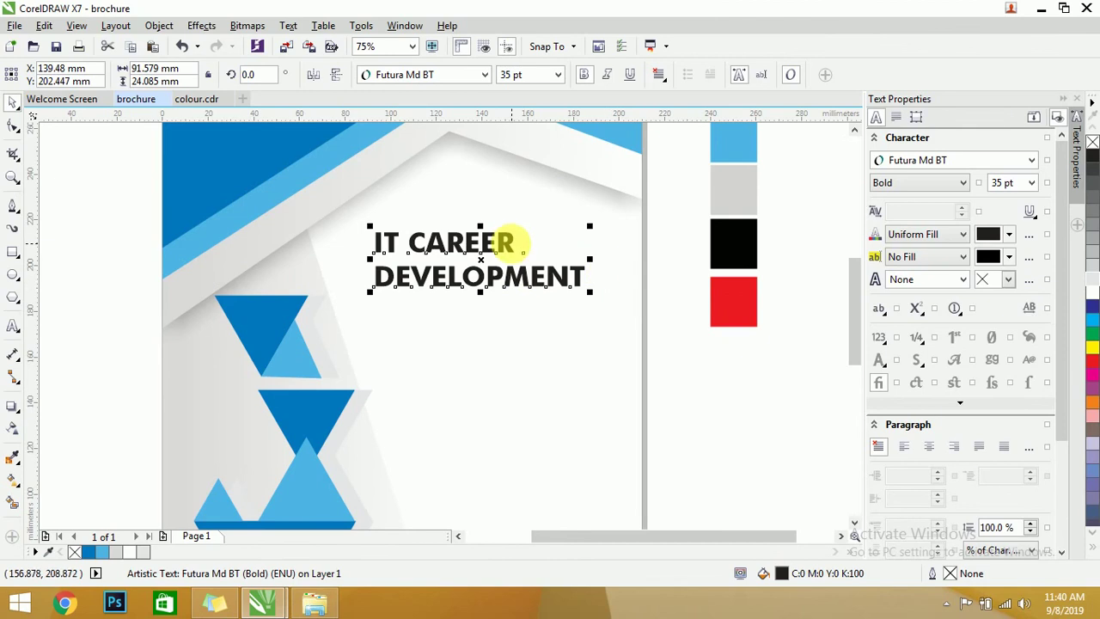
Fill the IT CAREER DEVELOPMENT heading with the colour C75 M68 Y65 K90 sampled from the black swatch.
{"action": "left_click", "coordinate": [12, 457]}
{"action": "left_click", "coordinate": [737, 239]}
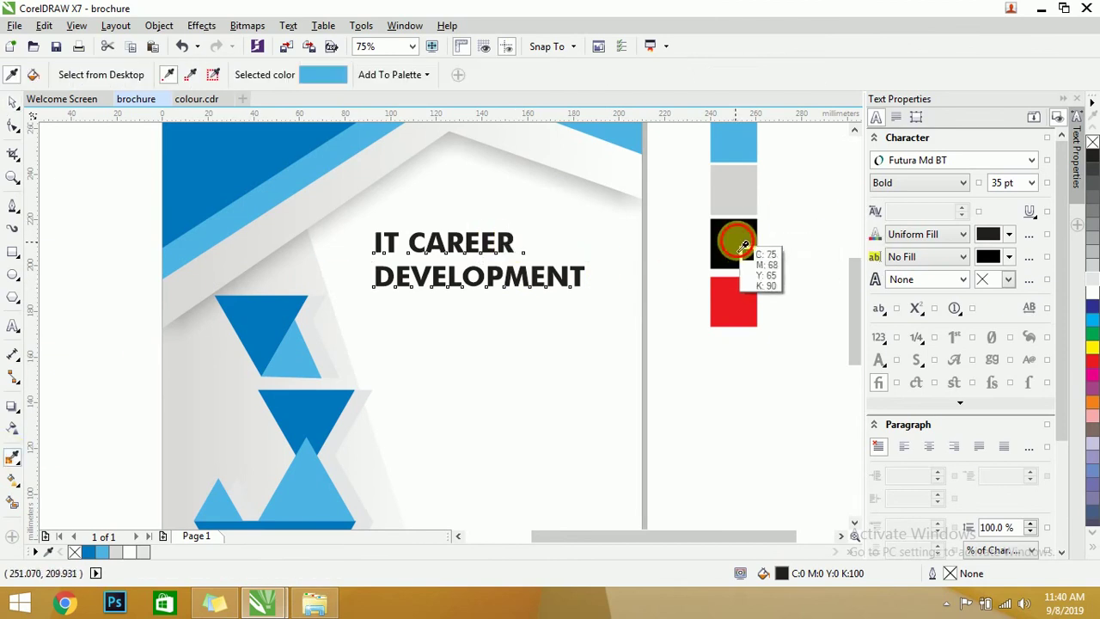
{"action": "left_click", "coordinate": [503, 247]}
{"action": "scroll", "coordinate": [503, 246], "scroll_direction": "up", "scroll_amount": 6}
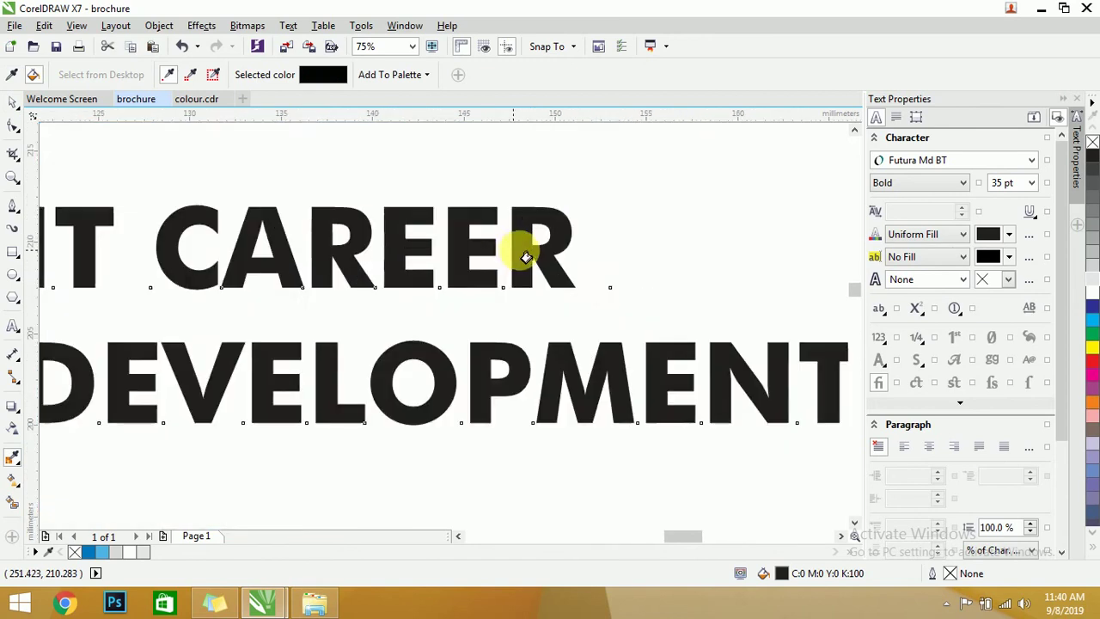
{"action": "scroll", "coordinate": [537, 256], "scroll_direction": "down", "scroll_amount": 6}
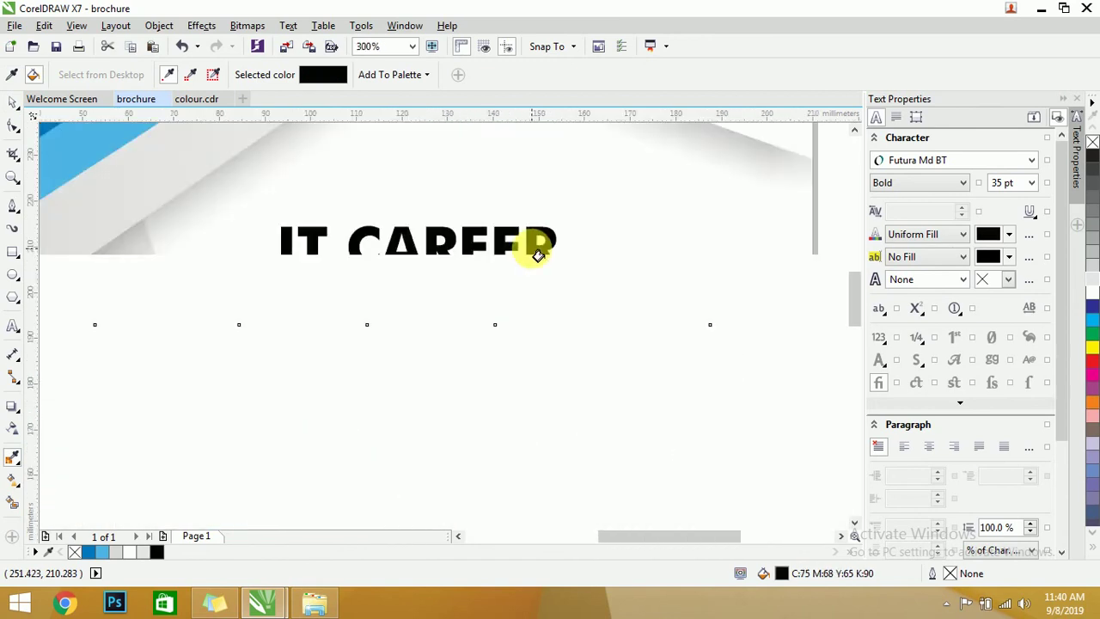
{"action": "left_click", "coordinate": [13, 102]}
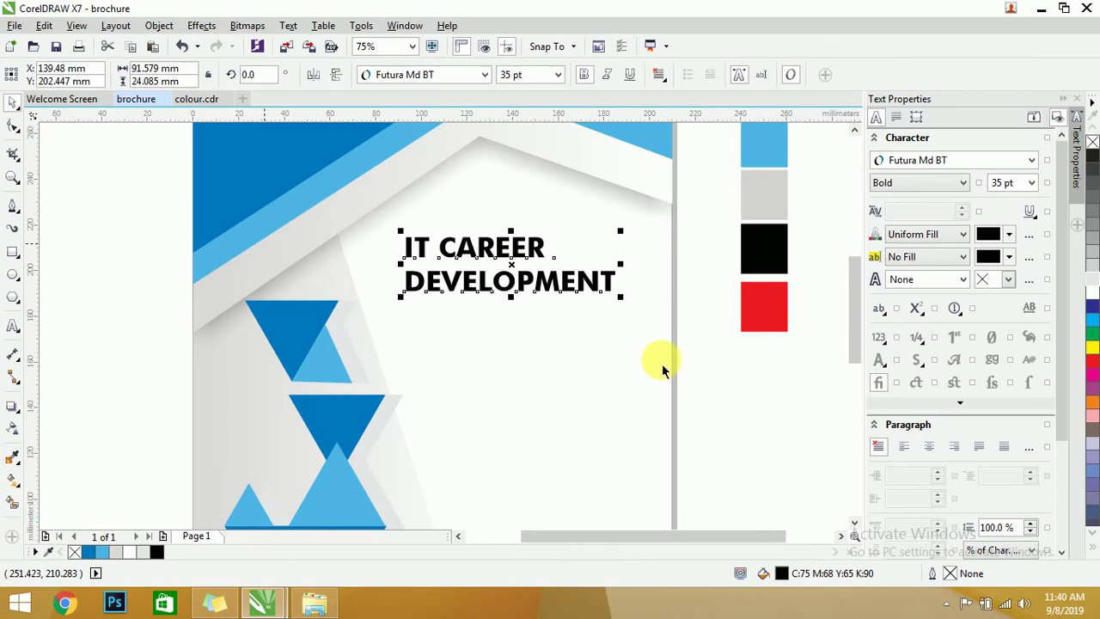
Shift the IT CAREER DEVELOPMENT heading about 5 mm to the right.
{"action": "left_click", "coordinate": [574, 332]}
{"action": "left_click", "coordinate": [563, 286]}
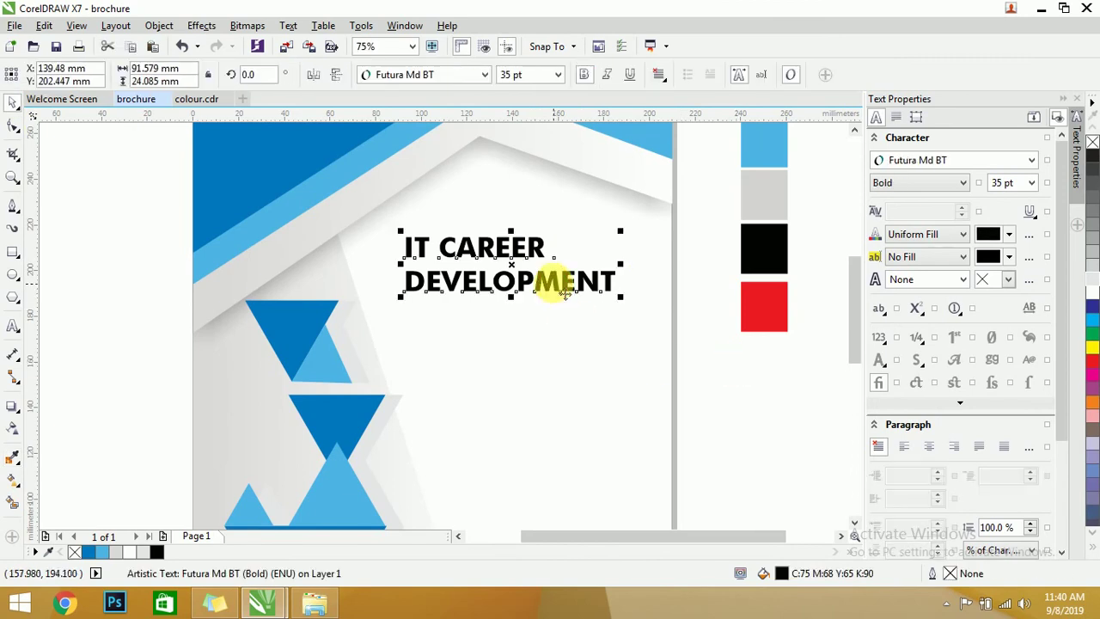
{"action": "mouse_move", "coordinate": [560, 292]}
{"action": "left_mouse_down"}
{"action": "mouse_move", "coordinate": [572, 293]}
{"action": "mouse_move", "coordinate": [566, 286]}
{"action": "left_mouse_up"}
{"action": "left_click", "coordinate": [679, 356]}
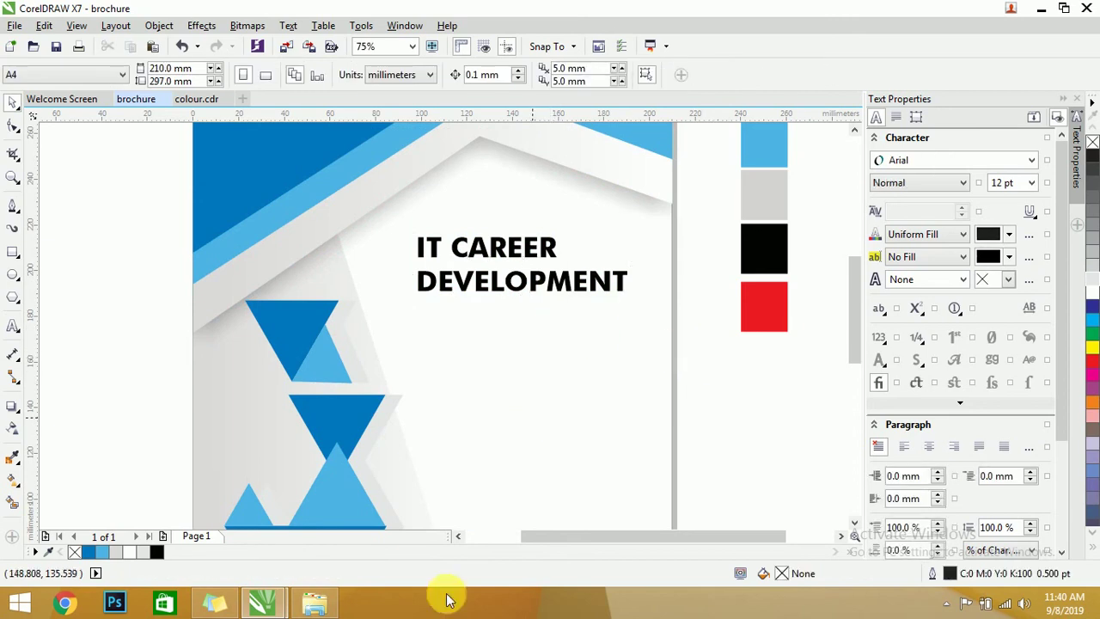
Copy the "courses trained" line from Sticky Notes and place it as artistic text below the heading.
{"action": "left_click", "coordinate": [214, 605]}
{"action": "left_click_drag", "start_coordinate": [688, 154], "coordinate": [593, 152]}
{"action": "key", "text": "ctrl+c"}
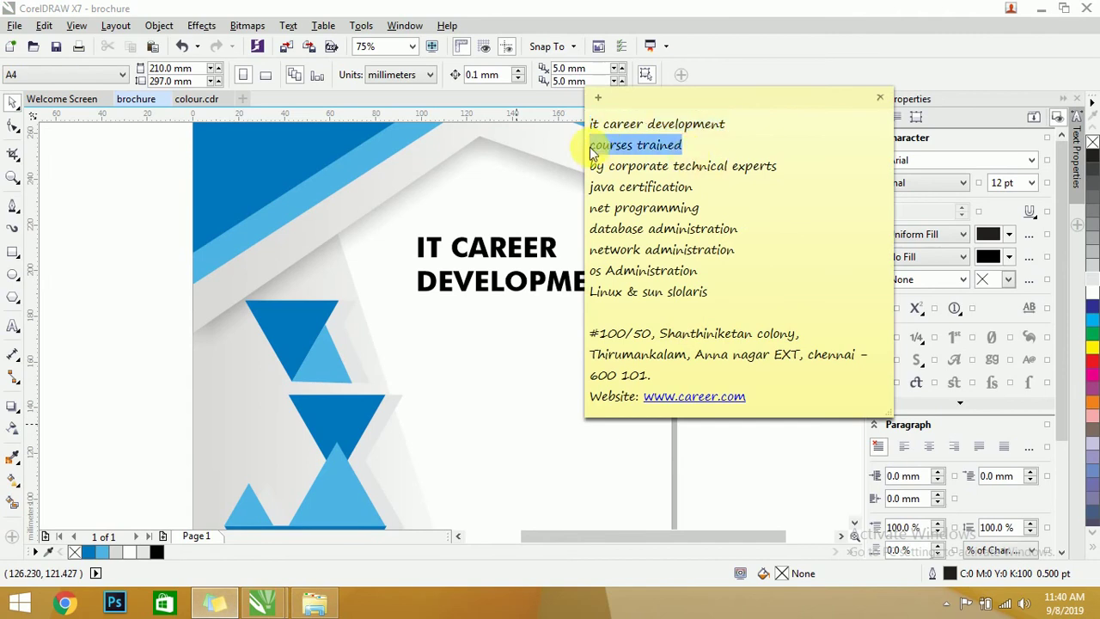
{"action": "left_click", "coordinate": [731, 458]}
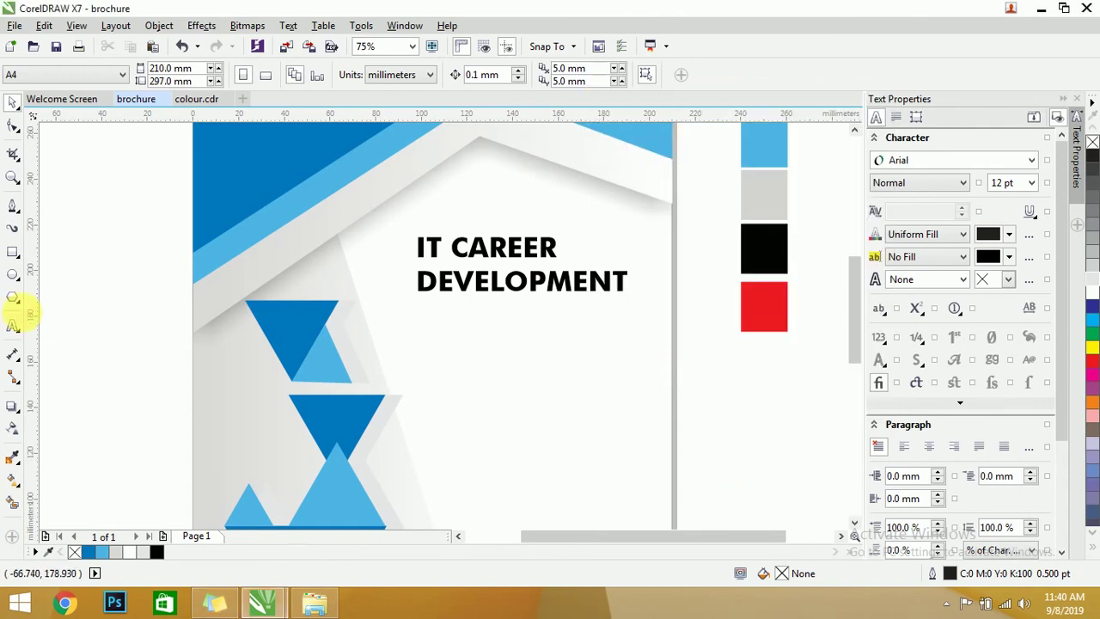
{"action": "left_click", "coordinate": [12, 327]}
{"action": "left_click", "coordinate": [521, 378]}
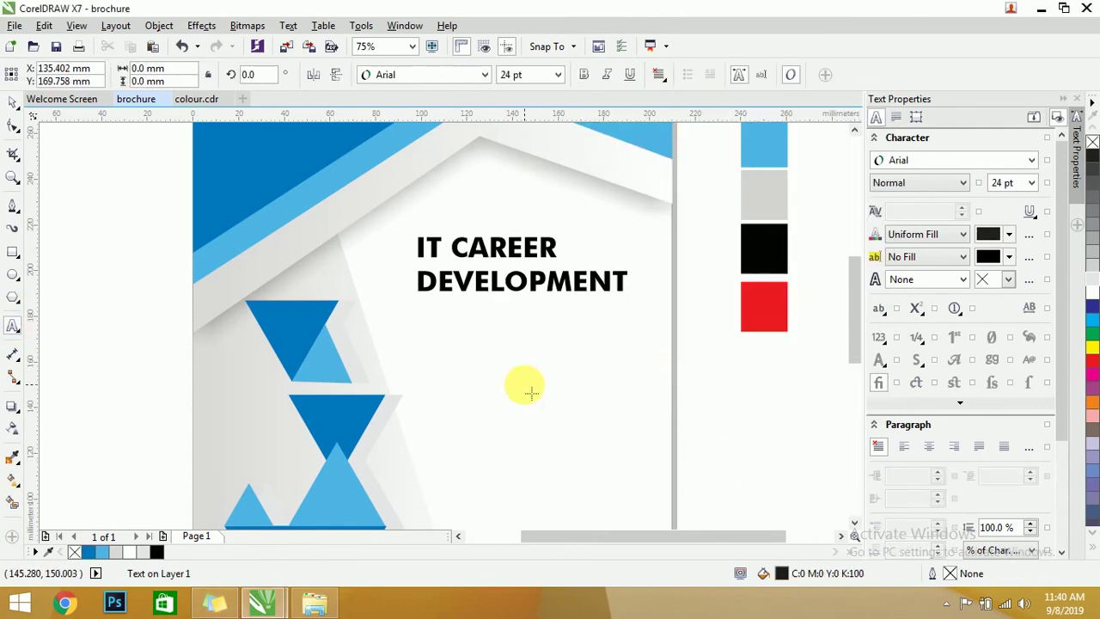
{"action": "key", "text": "ctrl+v"}
{"action": "left_click", "coordinate": [473, 433]}
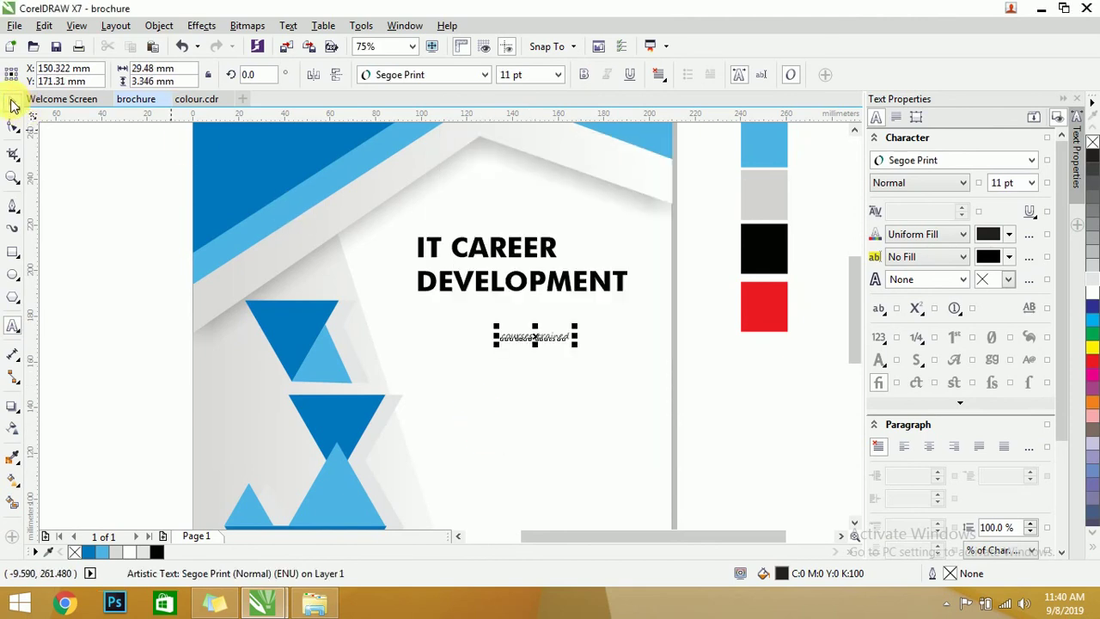
Set the "courses trained" text in Century Gothic Bold.
{"action": "left_click", "coordinate": [427, 77]}
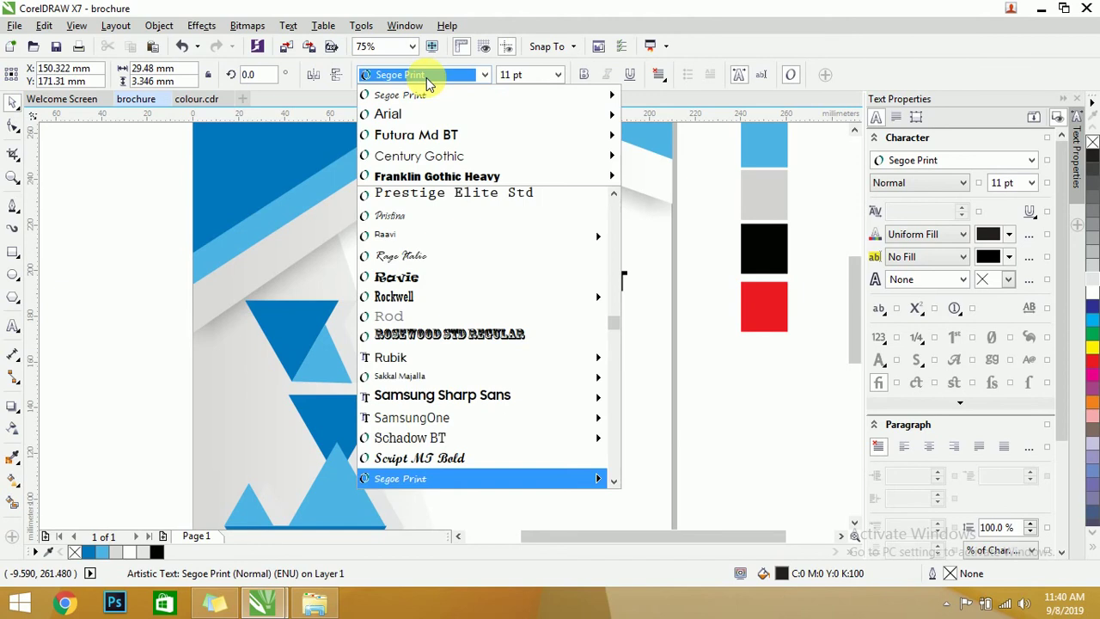
{"action": "type", "text": "Century Gothic"}
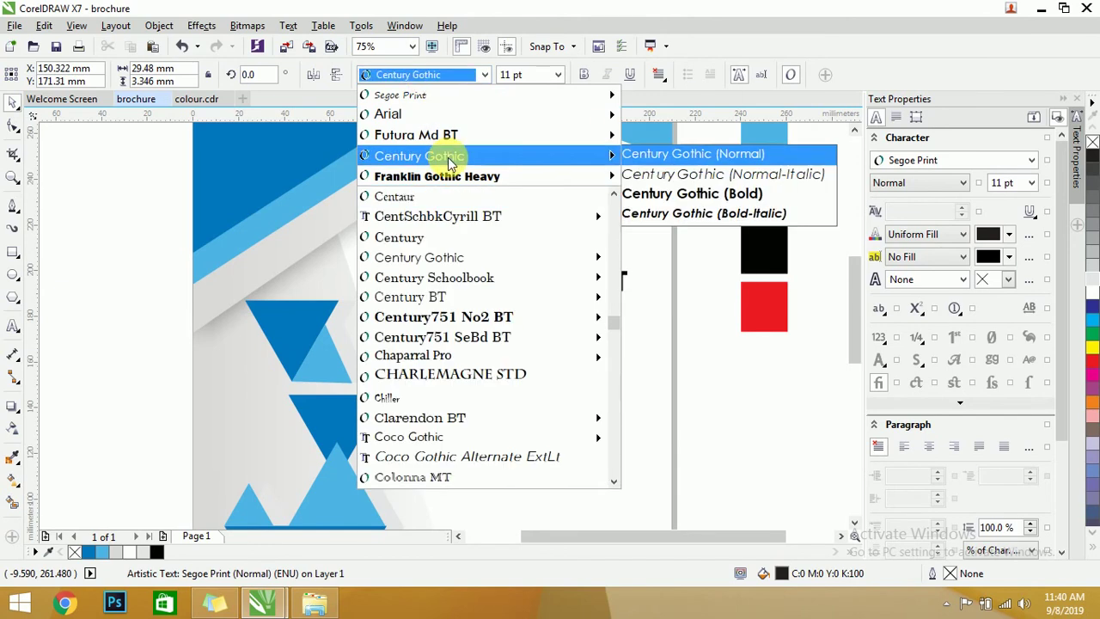
{"action": "left_click", "coordinate": [449, 157]}
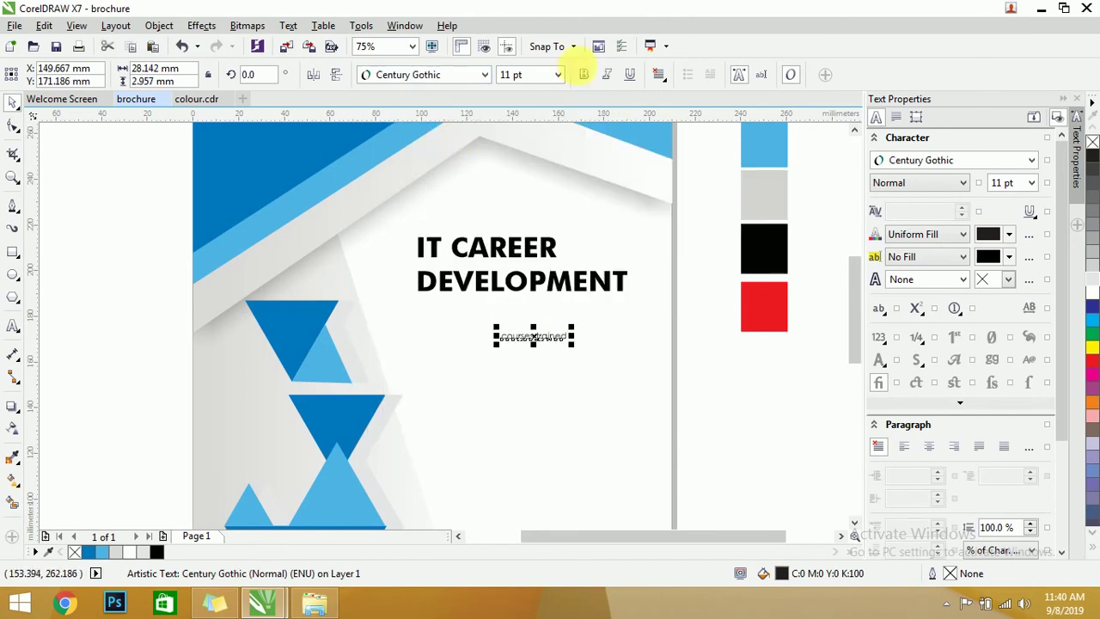
{"action": "left_click", "coordinate": [586, 76]}
{"action": "scroll", "coordinate": [550, 348], "scroll_direction": "up", "scroll_amount": 2}
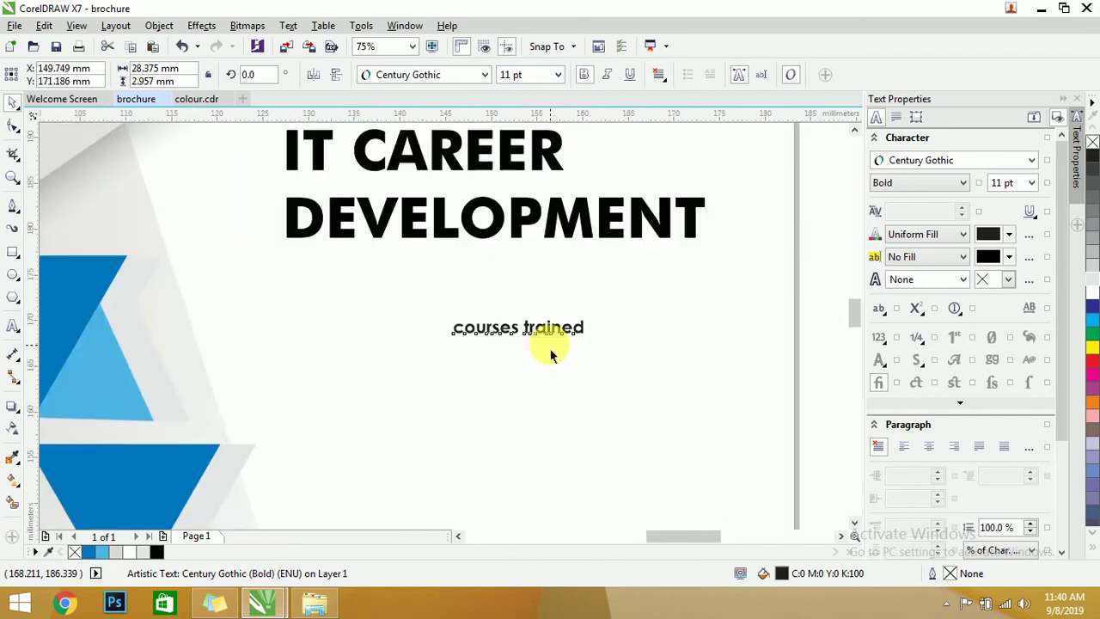
Change the "courses trained" text to title case.
{"action": "left_click", "coordinate": [289, 26]}
{"action": "left_click", "coordinate": [344, 414]}
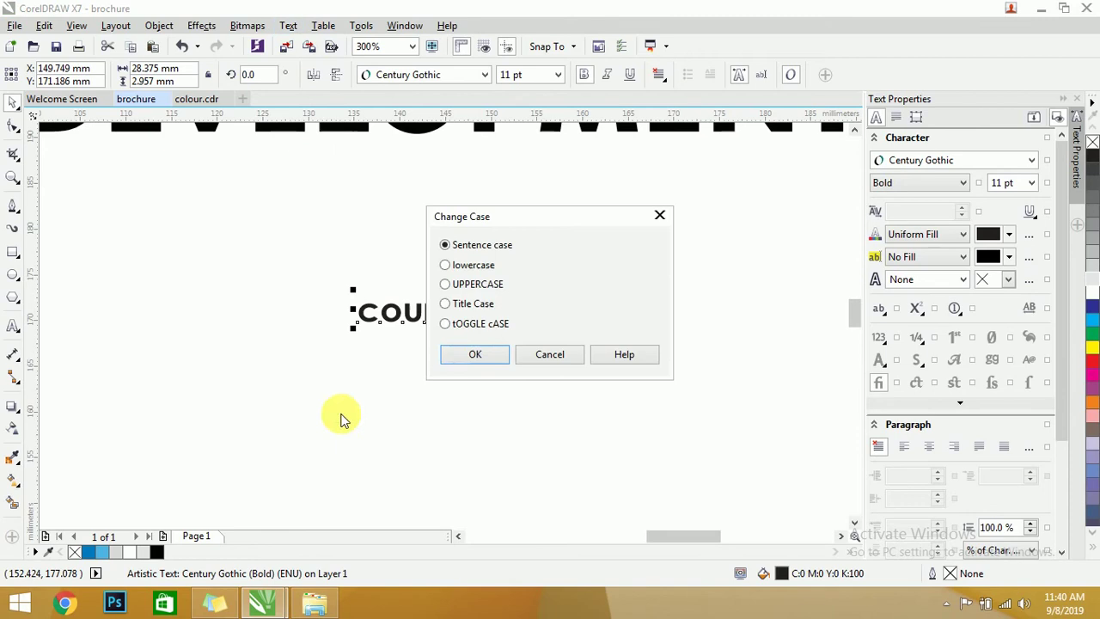
{"action": "left_click", "coordinate": [475, 354]}
Move the Courses Trained text up beneath the DEVELOPMENT heading line and set its font size to 18 pt.
{"action": "scroll", "coordinate": [507, 310], "scroll_direction": "down", "scroll_amount": 2}
{"action": "left_click_drag", "start_coordinate": [545, 305], "coordinate": [653, 233]}
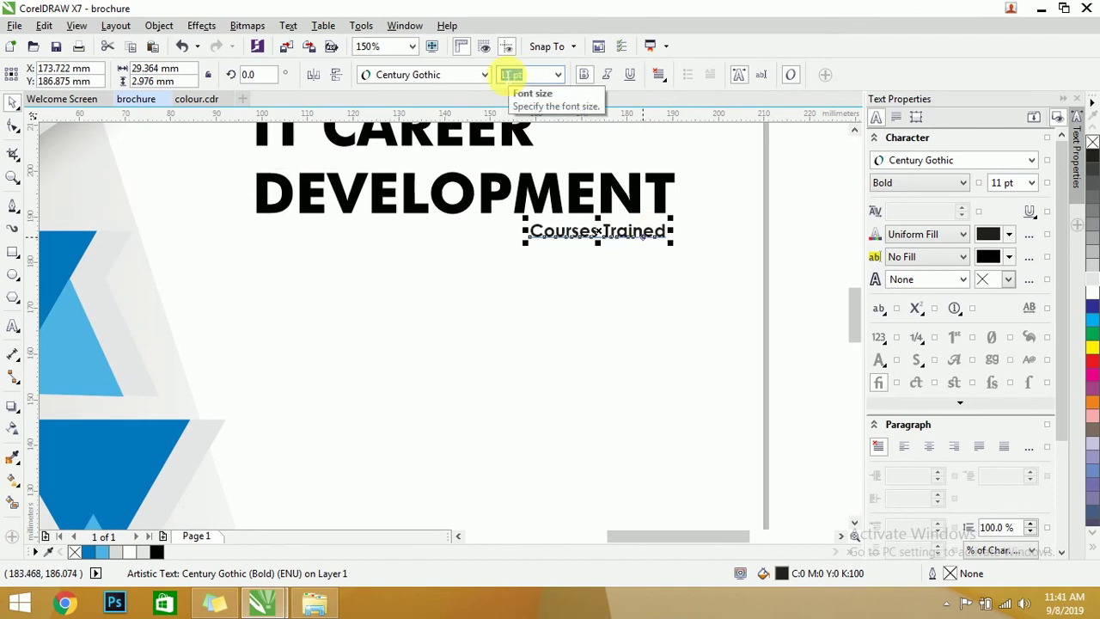
{"action": "type", "text": "18"}
{"action": "key", "text": "Return"}
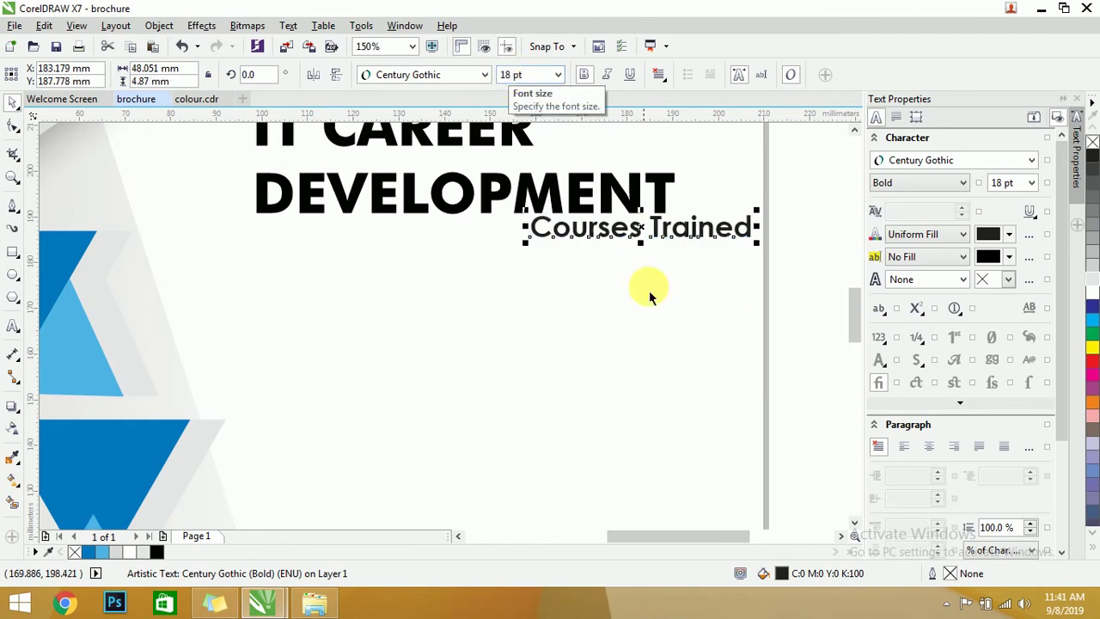
Reposition the Courses Trained text just below the heading and align its right edge with the heading's right edge.
{"action": "left_click_drag", "start_coordinate": [662, 239], "coordinate": [579, 253]}
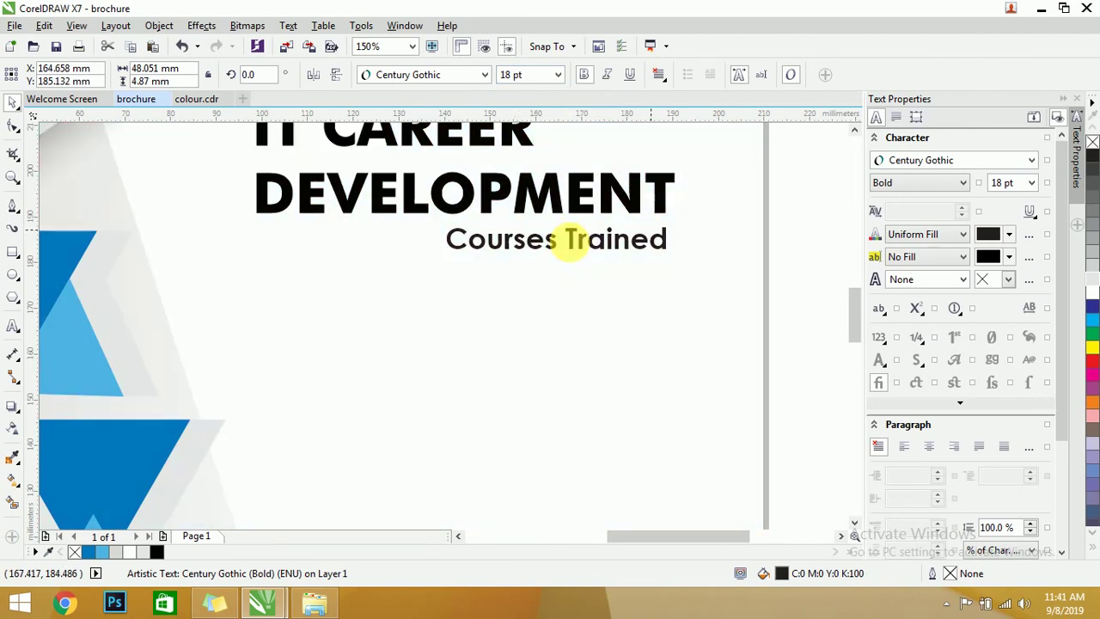
{"action": "left_click", "coordinate": [667, 198], "text": "shift"}
{"action": "scroll", "coordinate": [570, 201], "scroll_direction": "down", "scroll_amount": 3}
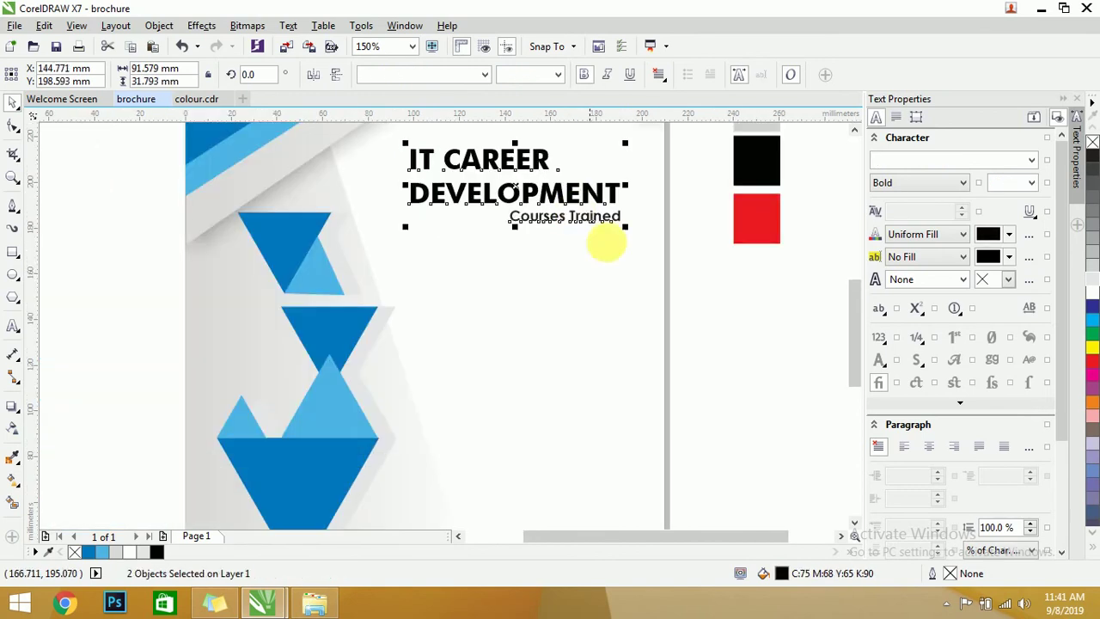
{"action": "left_click", "coordinate": [607, 252]}
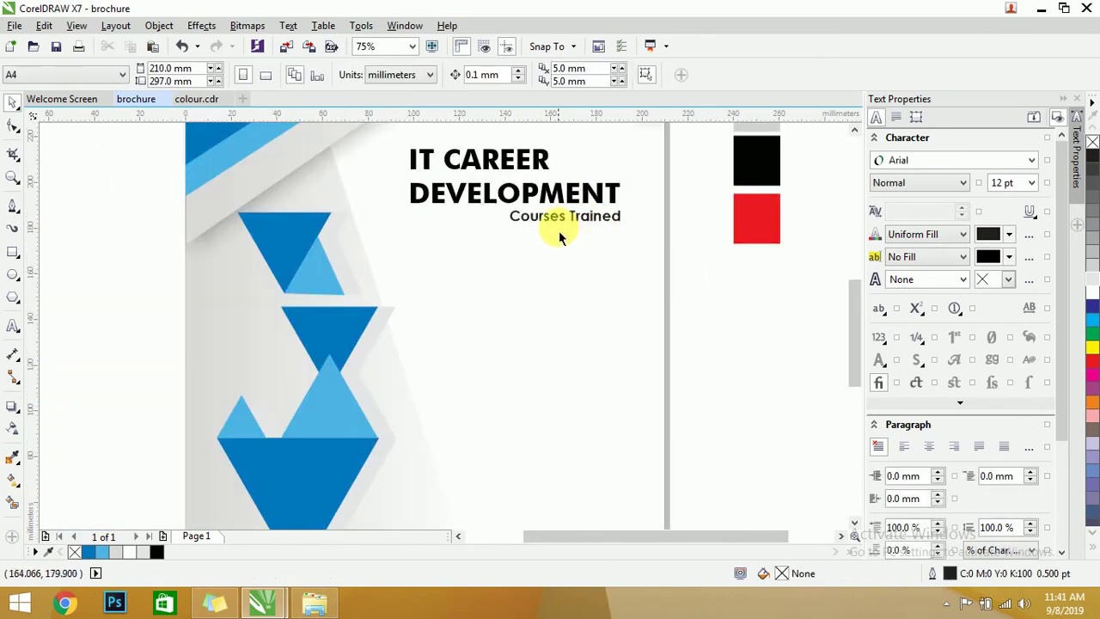
Colour only the word DEVELOPMENT in the heading red.
{"action": "double_click", "coordinate": [488, 206]}
{"action": "left_click_drag", "start_coordinate": [405, 184], "coordinate": [649, 201]}
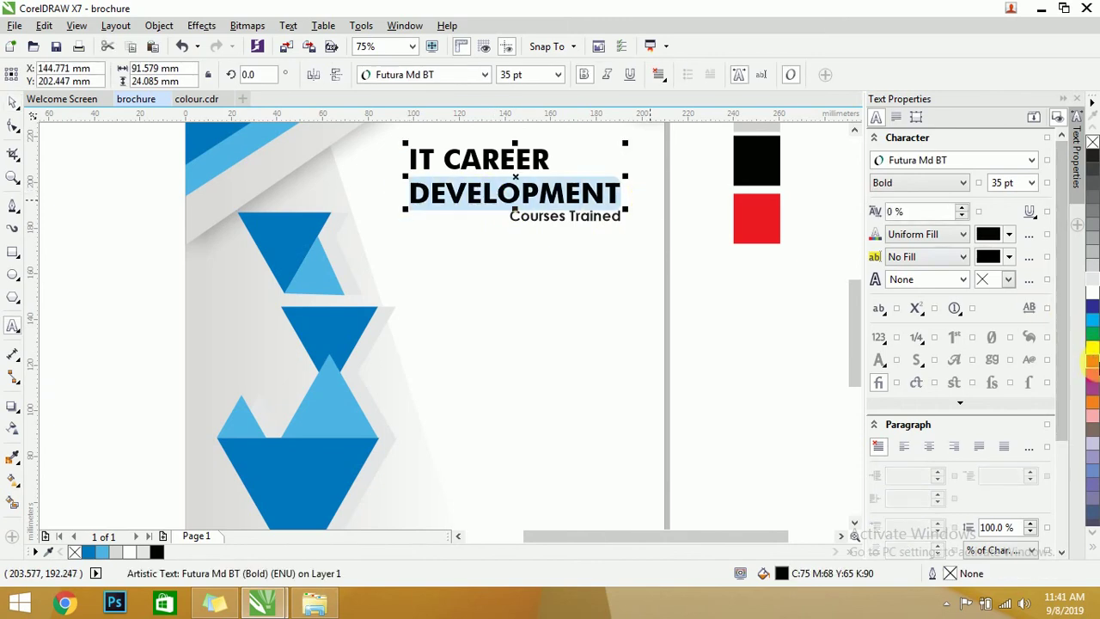
{"action": "left_click", "coordinate": [1093, 364]}
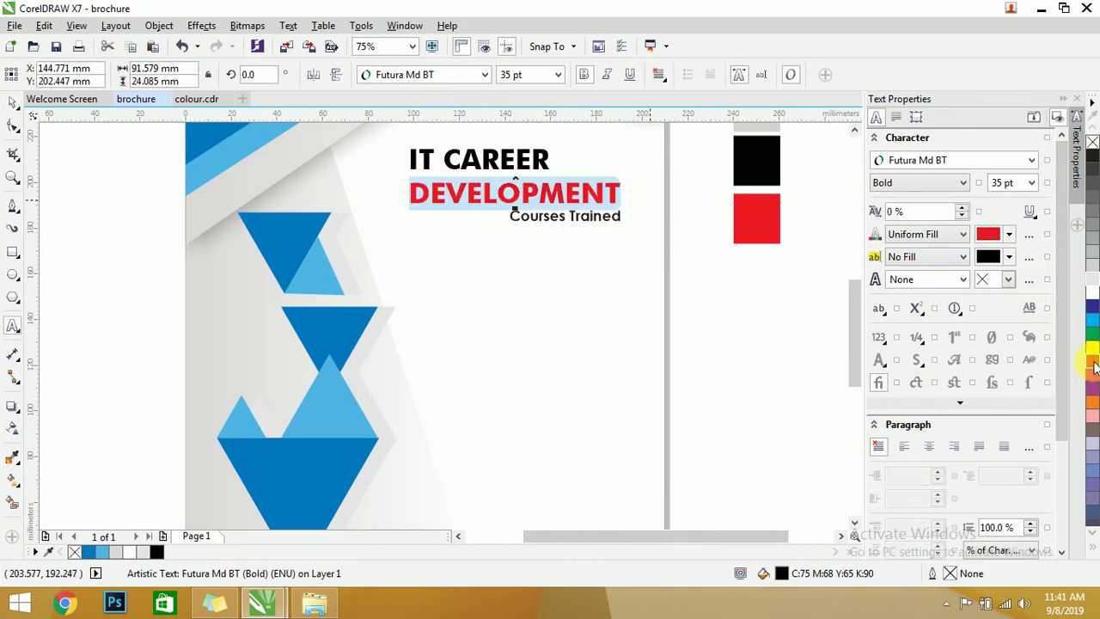
{"action": "left_click", "coordinate": [13, 102]}
{"action": "left_click", "coordinate": [727, 321]}
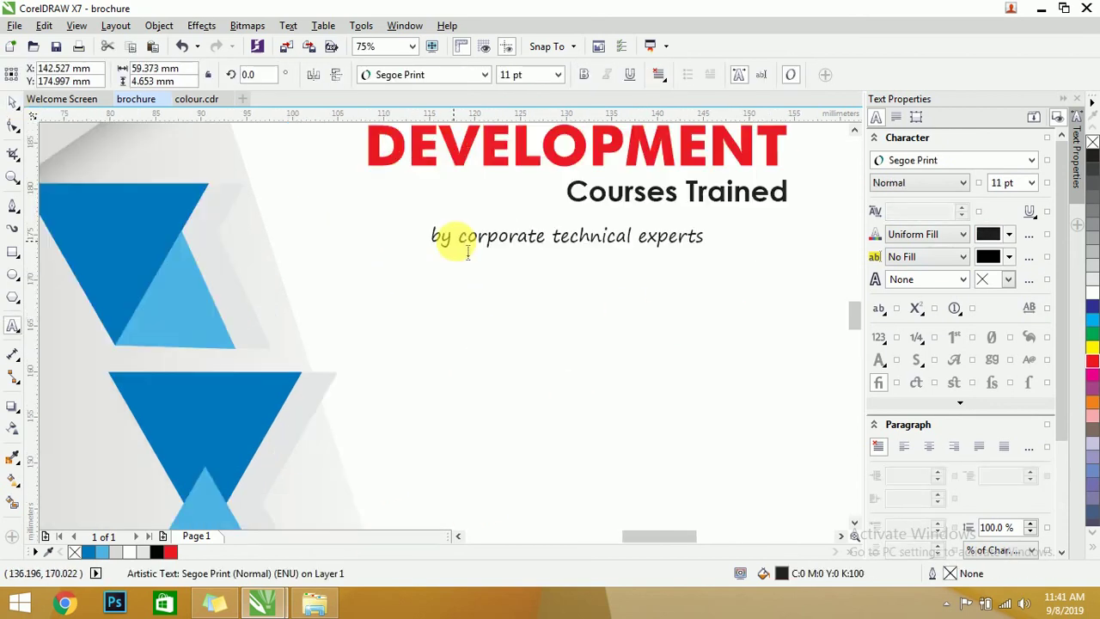
Set the "by corporate technical experts" text in Century Gothic Bold.
{"action": "scroll", "coordinate": [459, 238], "scroll_direction": "up", "scroll_amount": 4}
{"action": "left_click", "coordinate": [456, 241]}
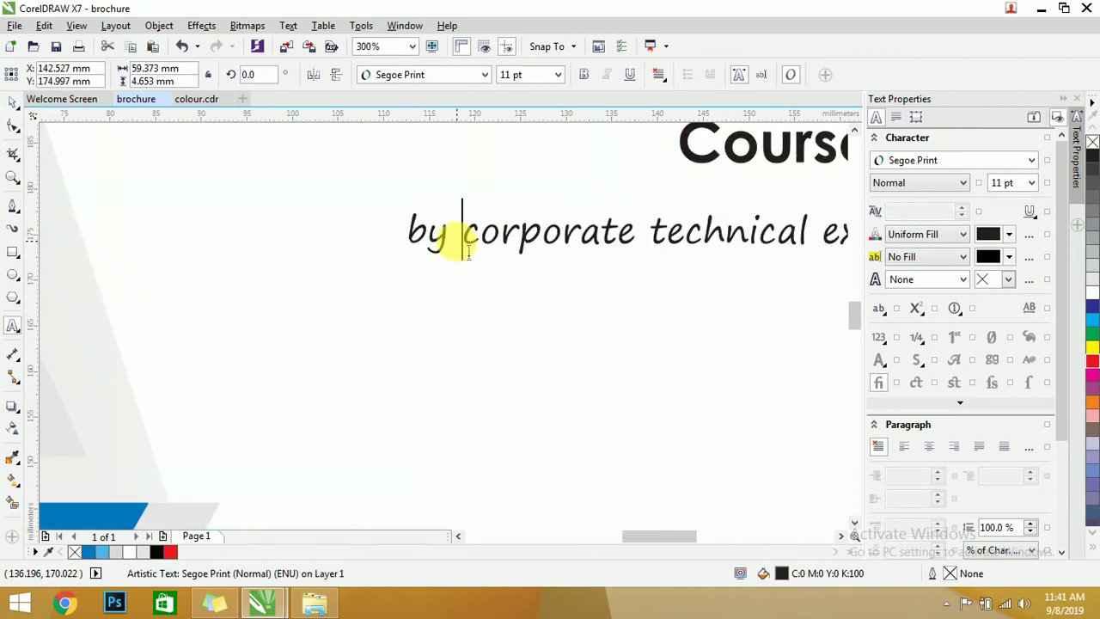
{"action": "key", "text": "ctrl+a"}
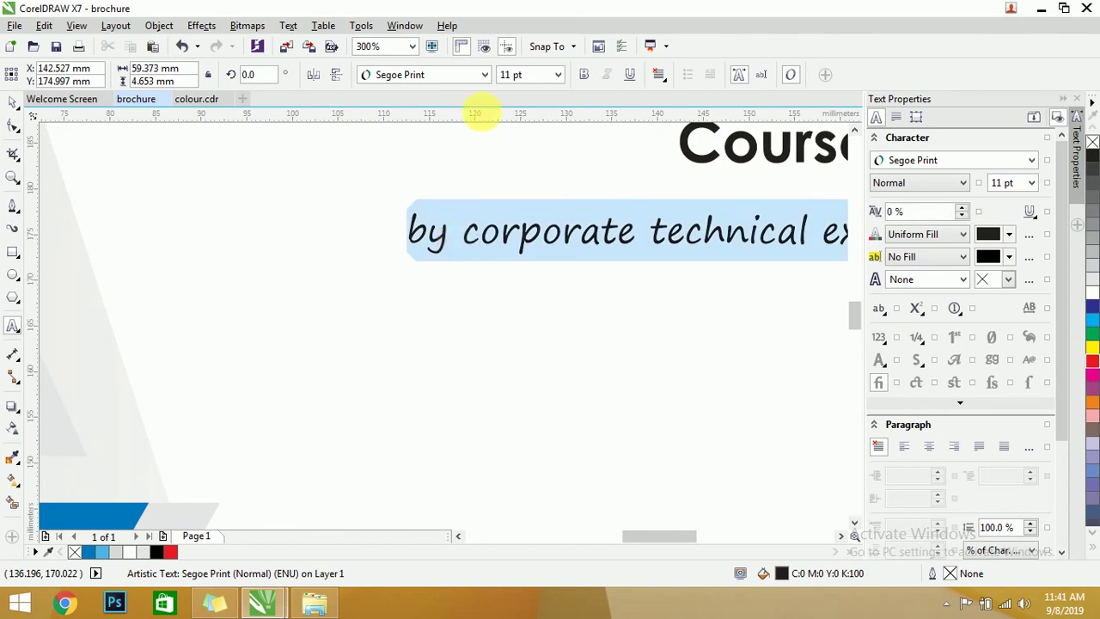
{"action": "left_click", "coordinate": [482, 74]}
{"action": "left_click", "coordinate": [435, 114]}
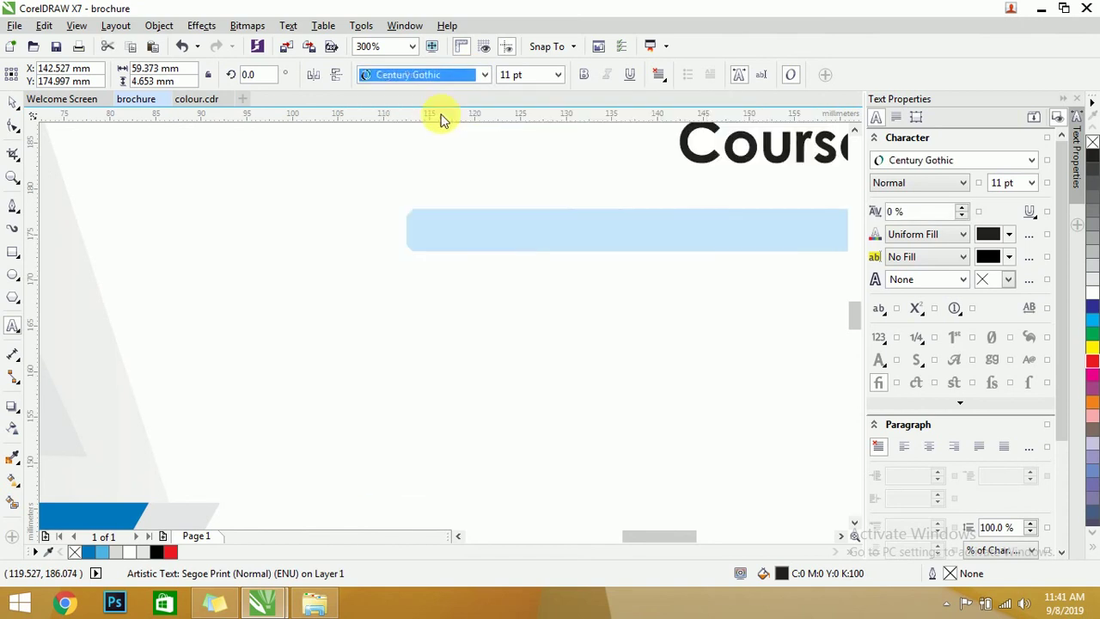
{"action": "left_click", "coordinate": [584, 75]}
{"action": "scroll", "coordinate": [440, 269], "scroll_direction": "down", "scroll_amount": 4}
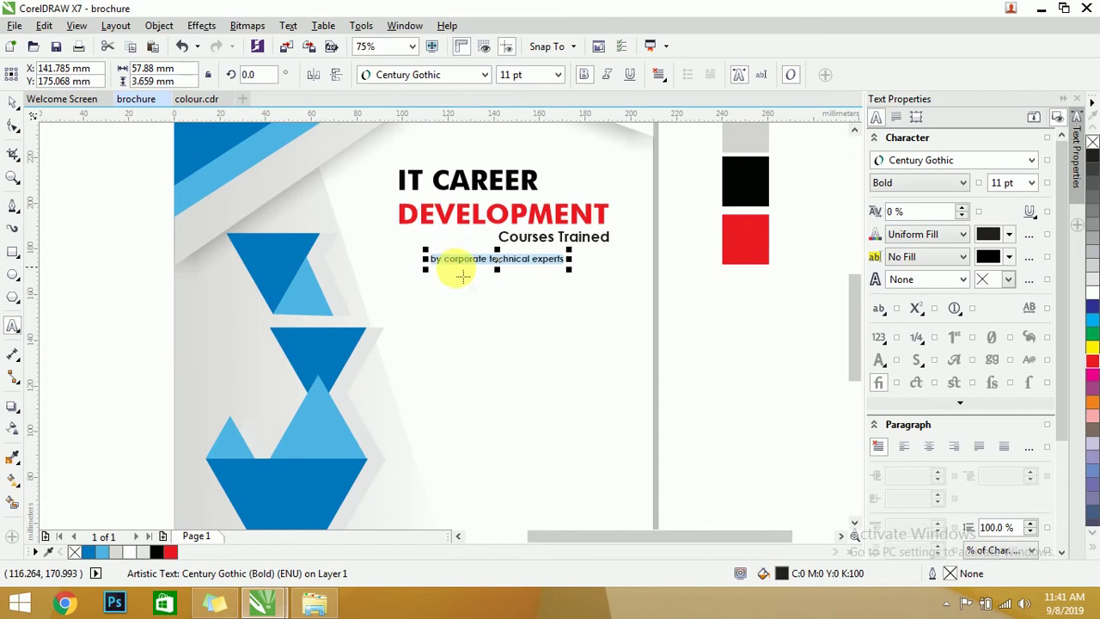
Change the "by corporate technical experts" text to title case.
{"action": "left_click", "coordinate": [290, 25]}
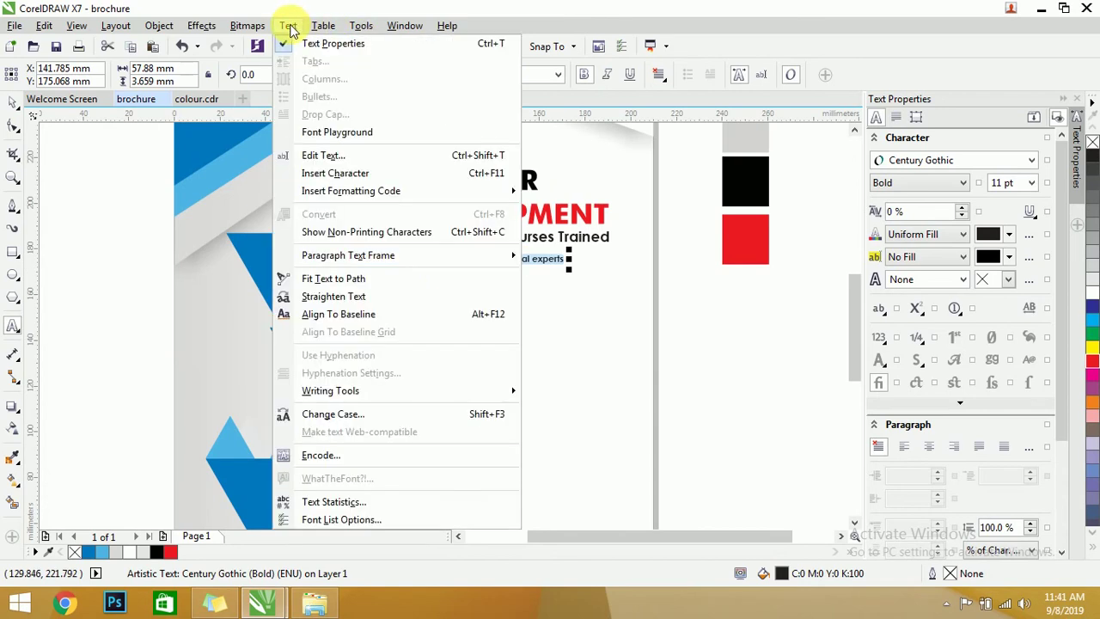
{"action": "left_click", "coordinate": [357, 417]}
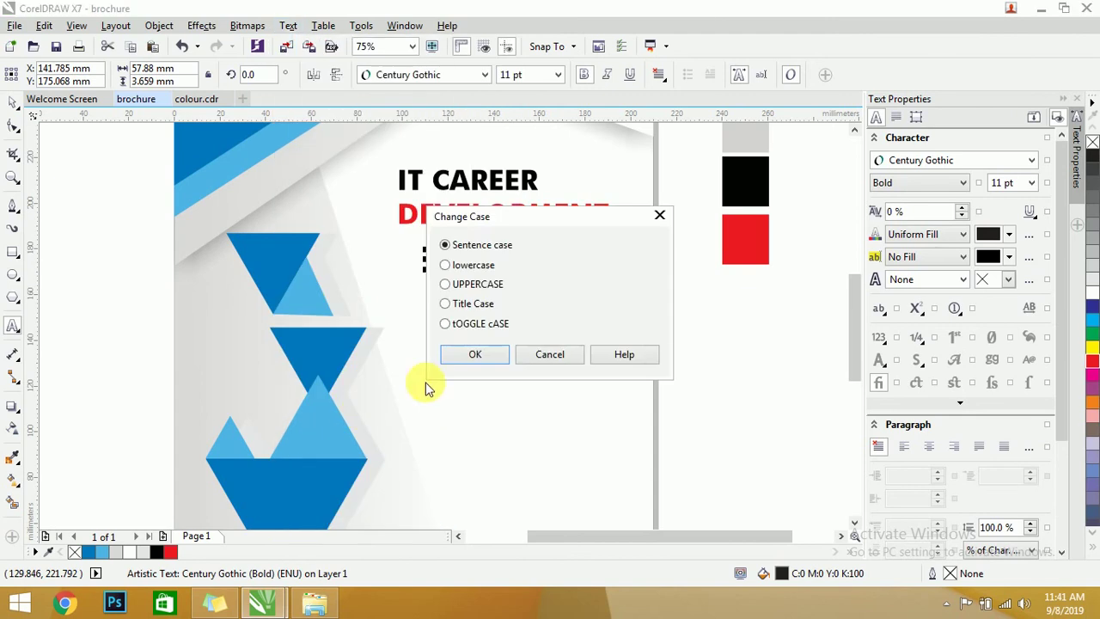
{"action": "left_click", "coordinate": [488, 354]}
Replace the capital B of "By" with a lowercase b in the Corporate Technical Experts line.
{"action": "scroll", "coordinate": [442, 267], "scroll_direction": "up", "scroll_amount": 2}
{"action": "left_click", "coordinate": [442, 258]}
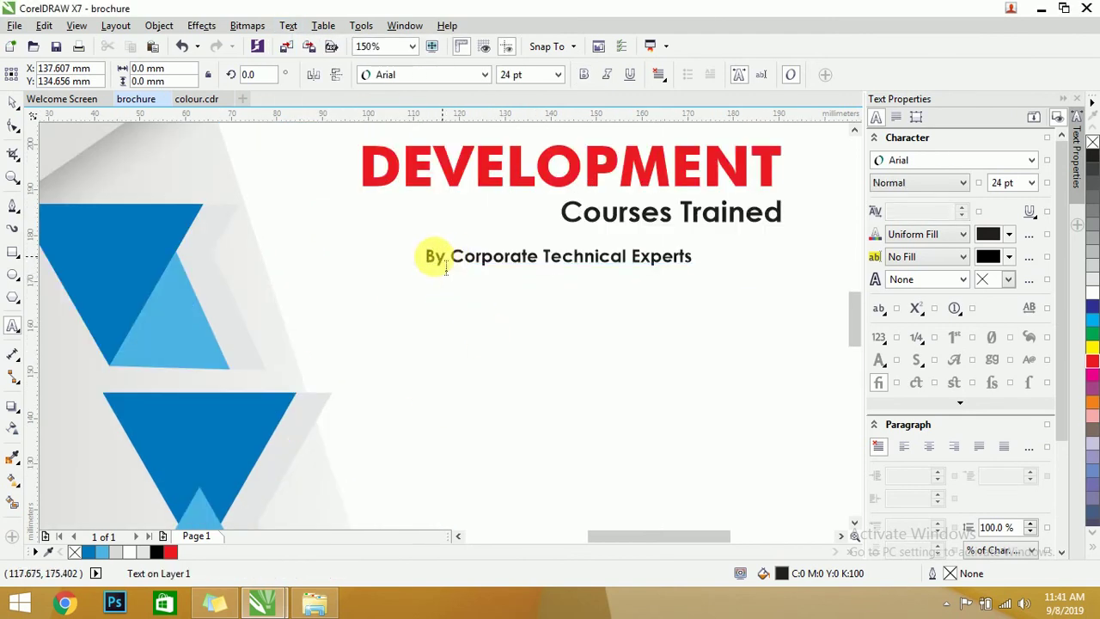
{"action": "key", "text": "Escape"}
{"action": "key", "text": "Escape"}
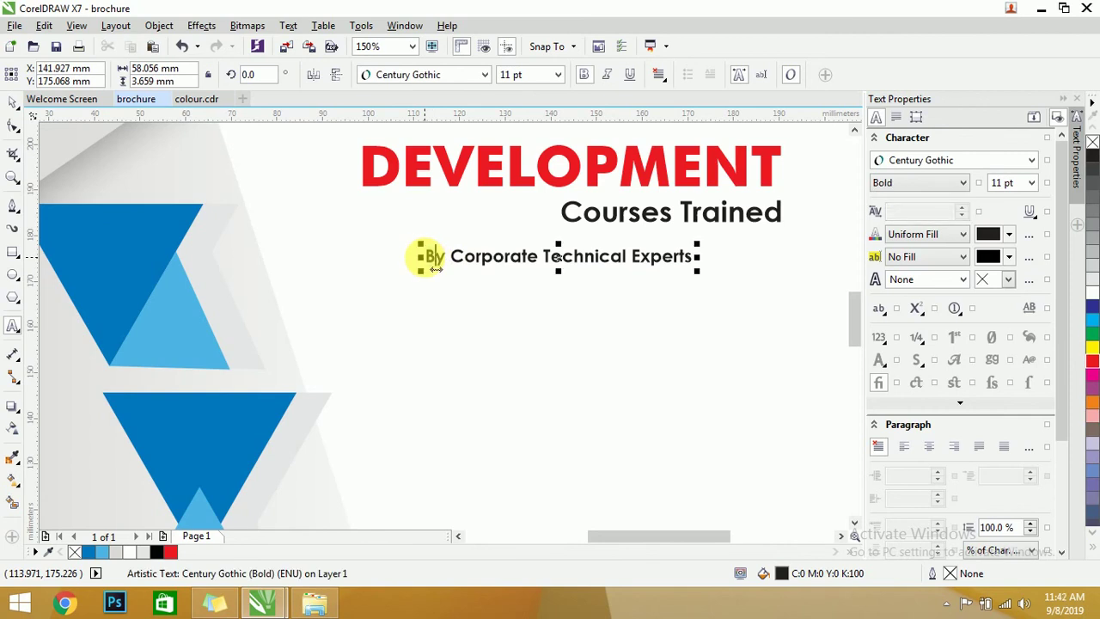
{"action": "left_click", "coordinate": [435, 268]}
{"action": "key", "text": "BackSpace"}
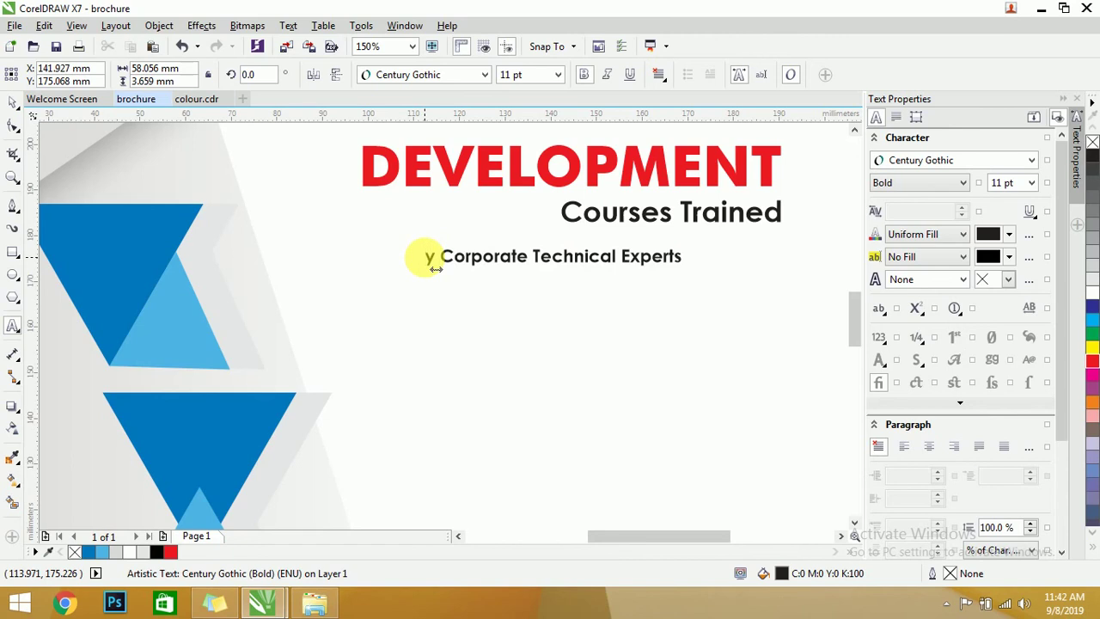
{"action": "type", "text": "b"}
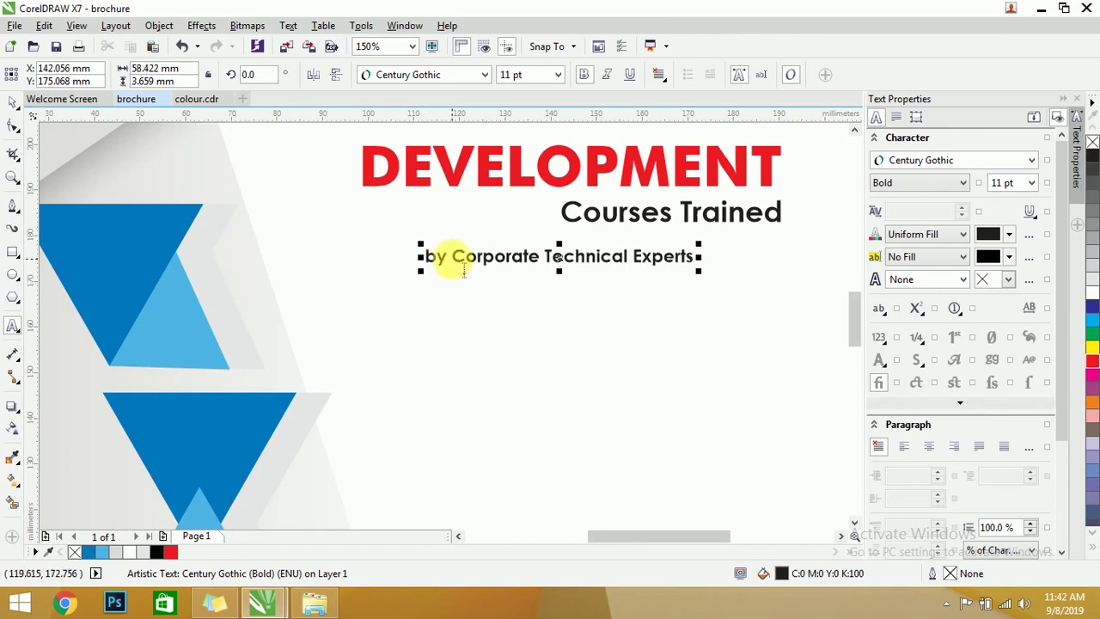
Set the words Corporate Technical Experts to 16 pt, leaving out the word "by".
{"action": "left_click_drag", "start_coordinate": [452, 256], "coordinate": [685, 271]}
{"action": "left_click", "coordinate": [520, 75]}
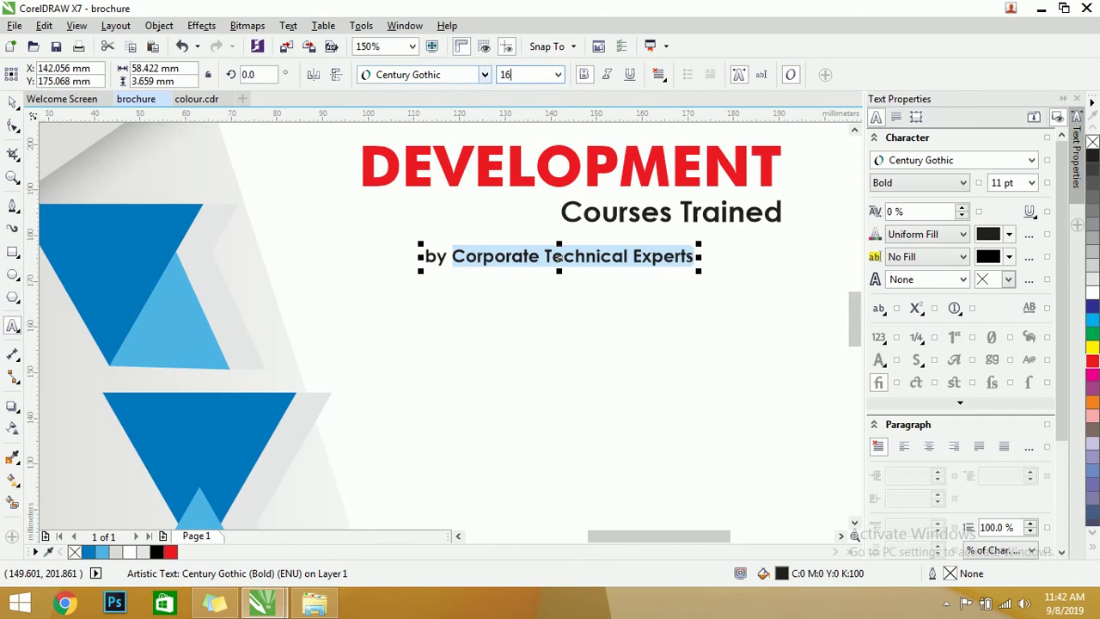
{"action": "key", "text": "Return"}
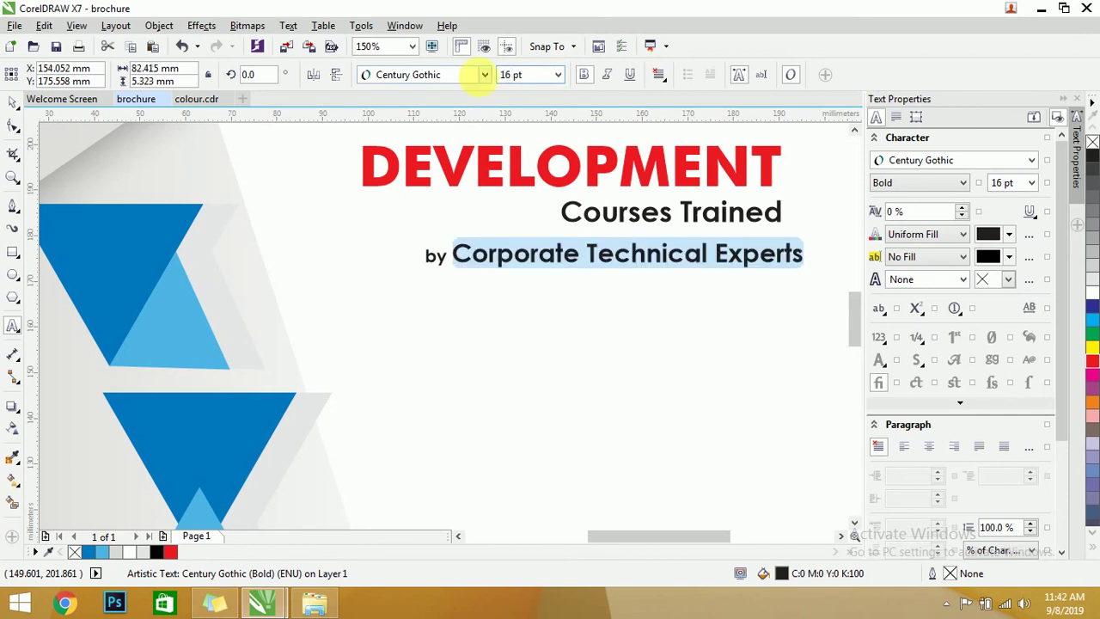
Align the right edge of the "by Corporate Technical Experts" line with the right edge of the heading.
{"action": "left_click", "coordinate": [12, 103]}
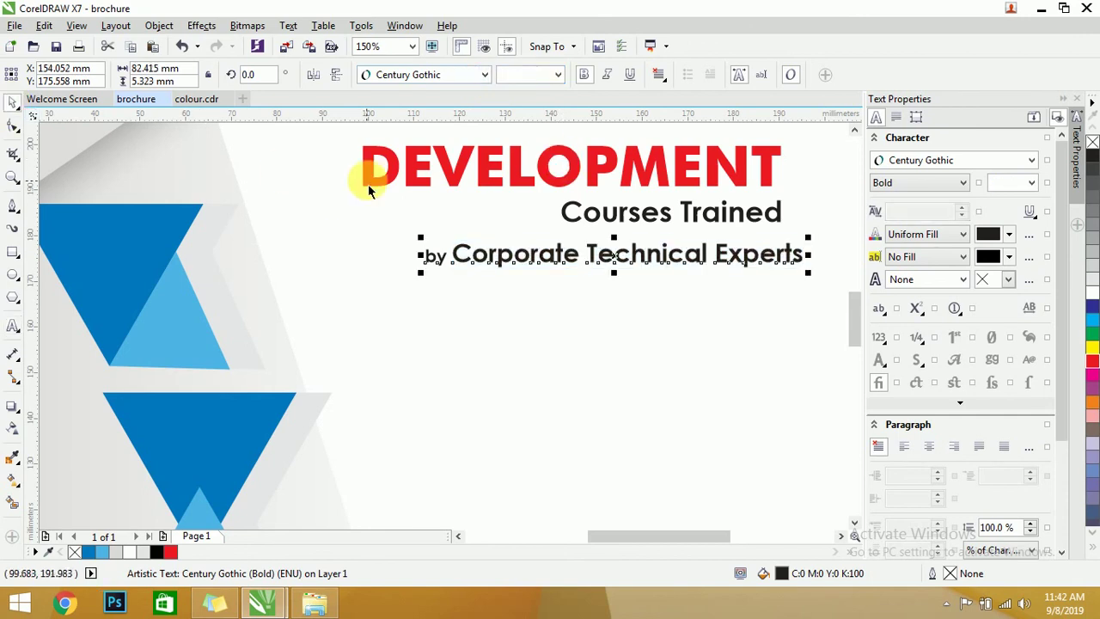
{"action": "left_click", "coordinate": [458, 176], "text": "shift"}
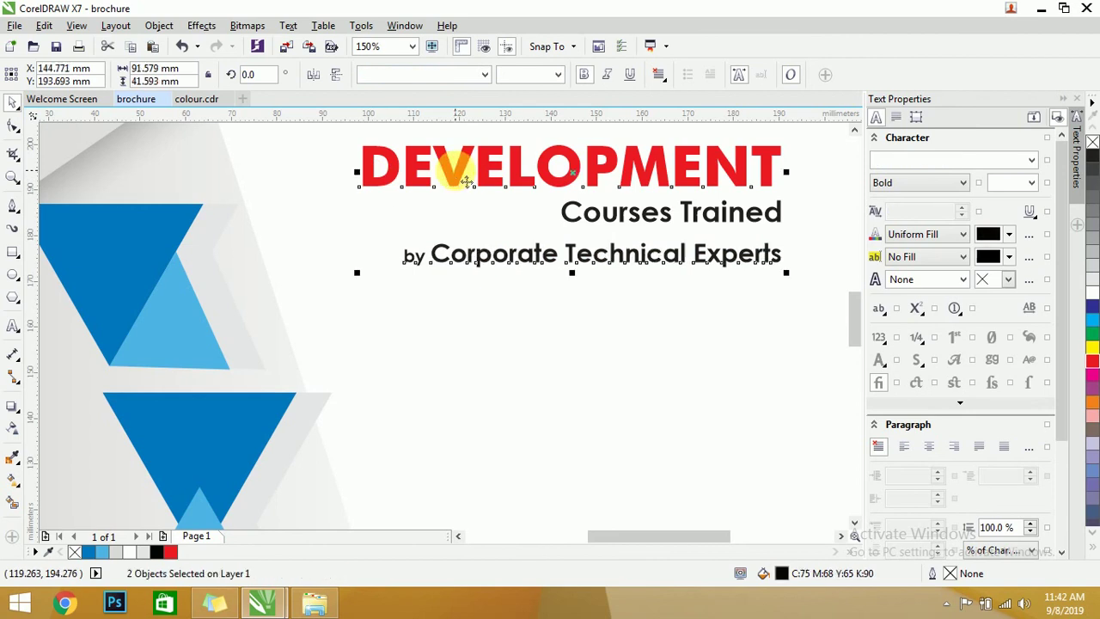
{"action": "scroll", "coordinate": [556, 192], "scroll_direction": "down", "scroll_amount": 5}
{"action": "left_click", "coordinate": [716, 318]}
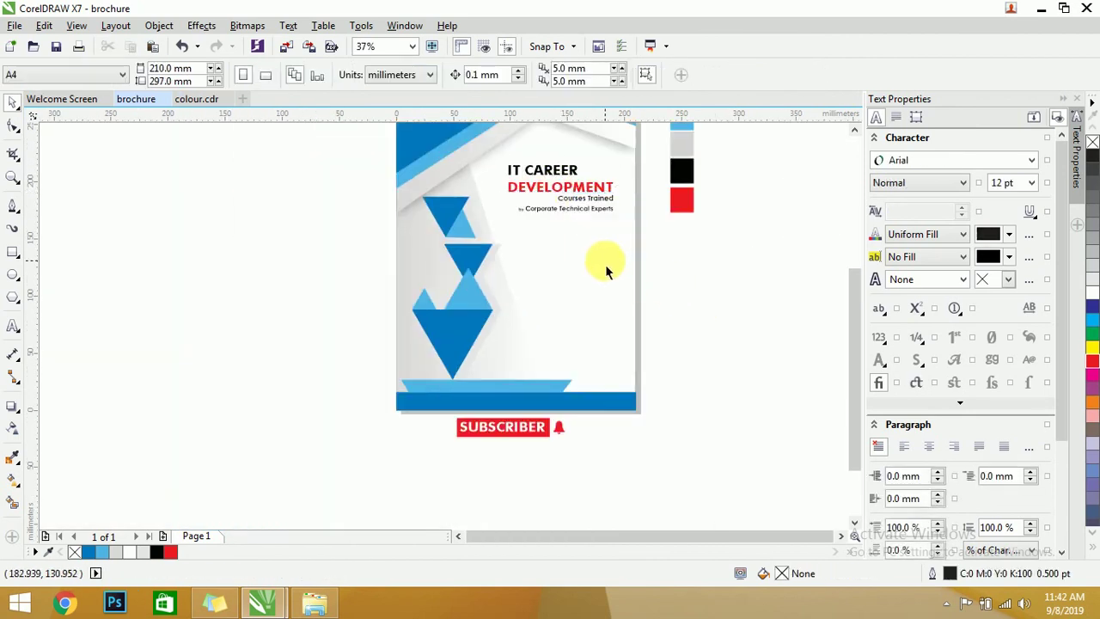
Switch to Sticky Notes and copy the six course lines from "java certification" to "Linux & sun slolaris".
{"action": "left_click", "coordinate": [215, 602]}
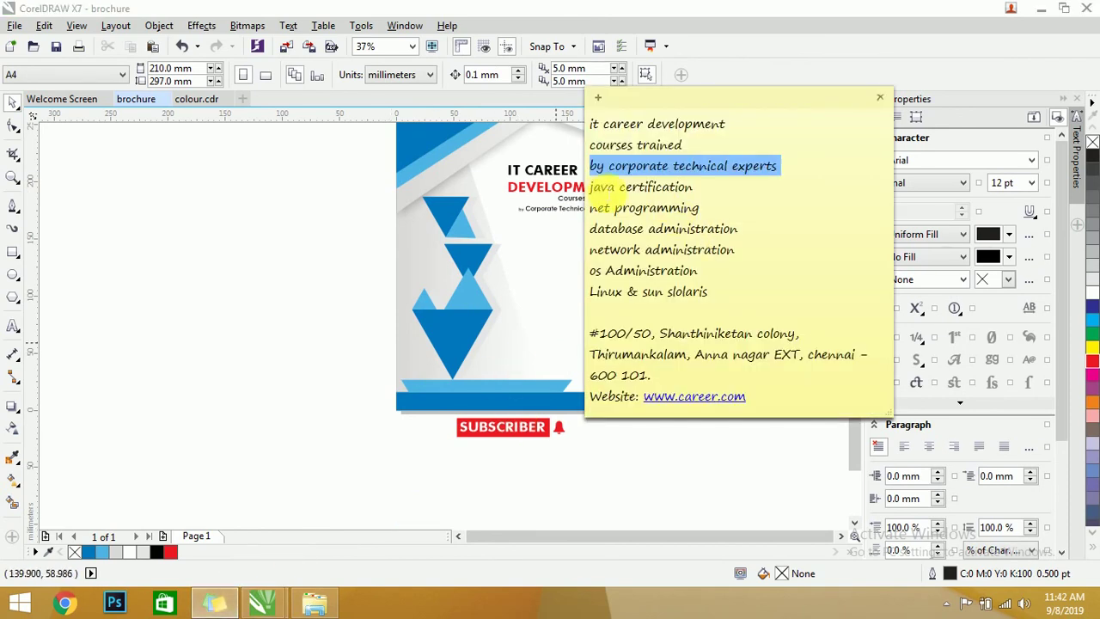
{"action": "triple_click", "coordinate": [602, 187]}
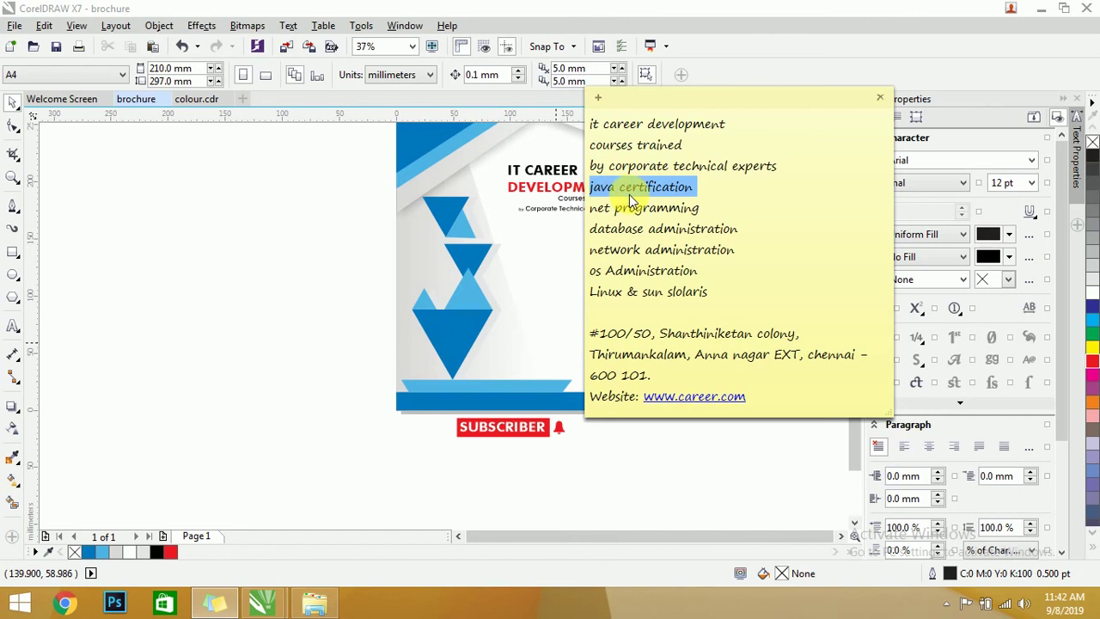
{"action": "key", "text": "shift+Down"}
{"action": "key", "text": "shift+Down"}
{"action": "key", "text": "shift+Down"}
{"action": "key", "text": "shift+Down"}
{"action": "key", "text": "shift+Down"}
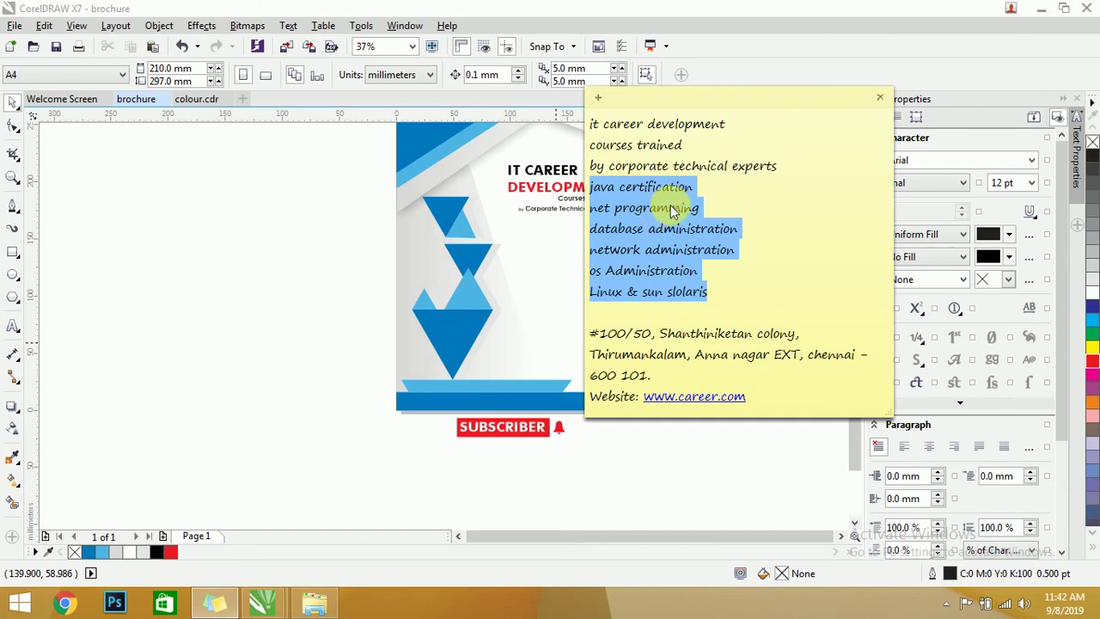
Return to CorelDRAW and paste the copied course list as artistic text in the empty area left of the page.
{"action": "left_click", "coordinate": [545, 253]}
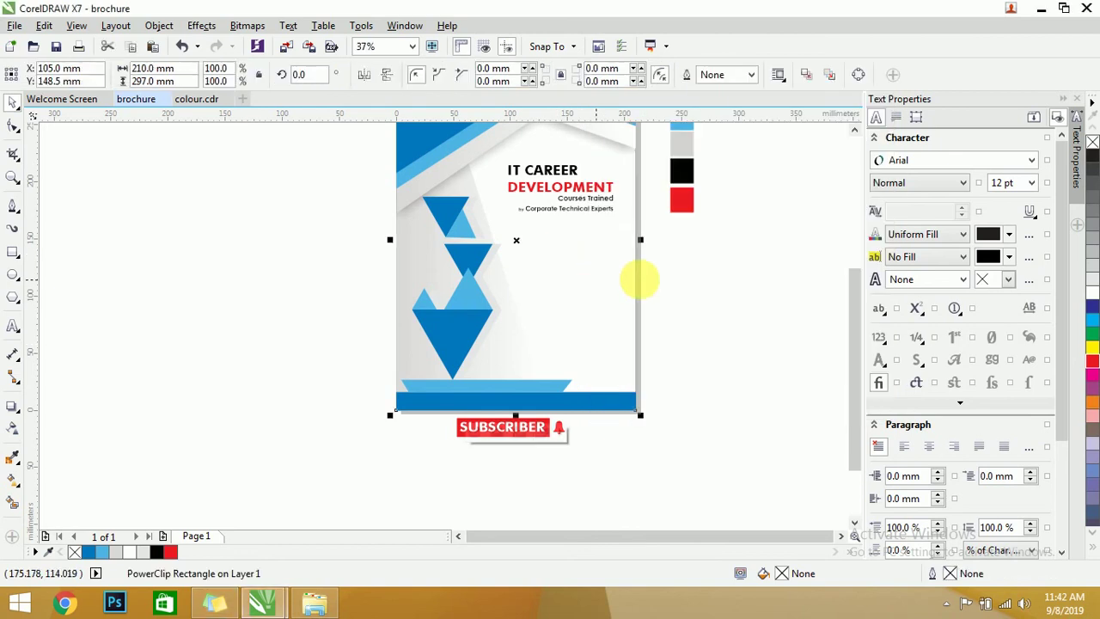
{"action": "left_click", "coordinate": [673, 283]}
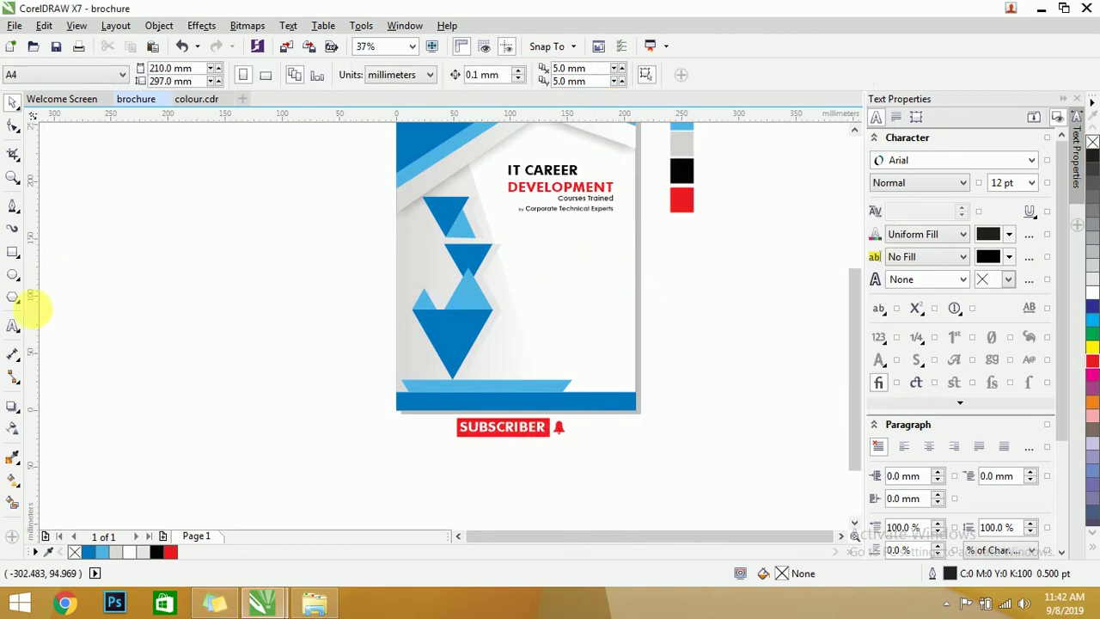
{"action": "left_click", "coordinate": [13, 327]}
{"action": "left_click", "coordinate": [288, 270]}
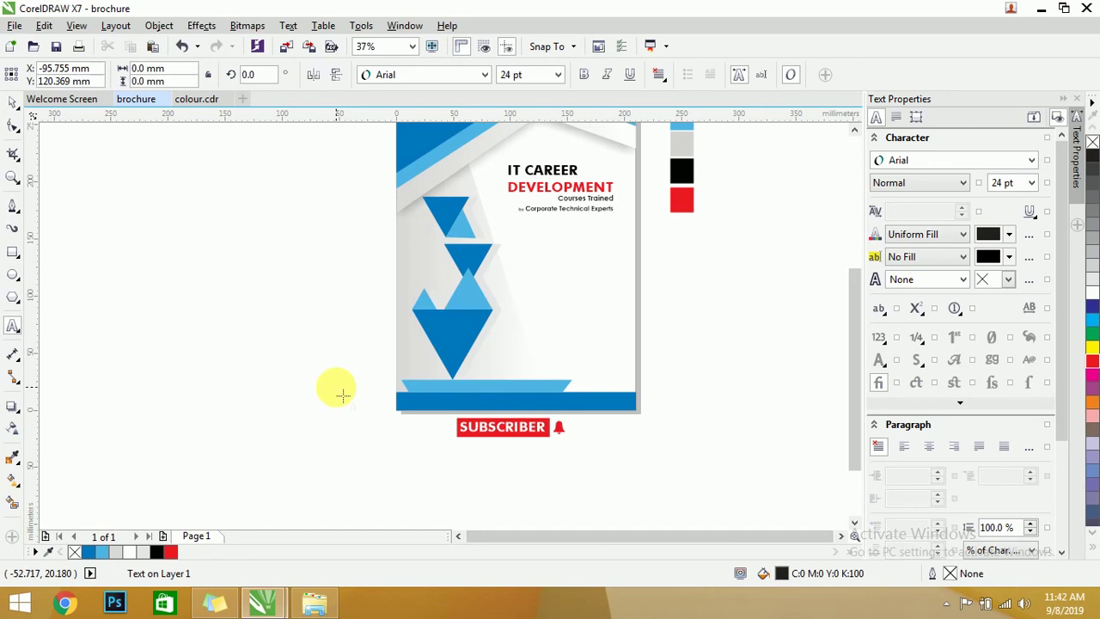
{"action": "key", "text": "ctrl+v"}
{"action": "left_click", "coordinate": [469, 434]}
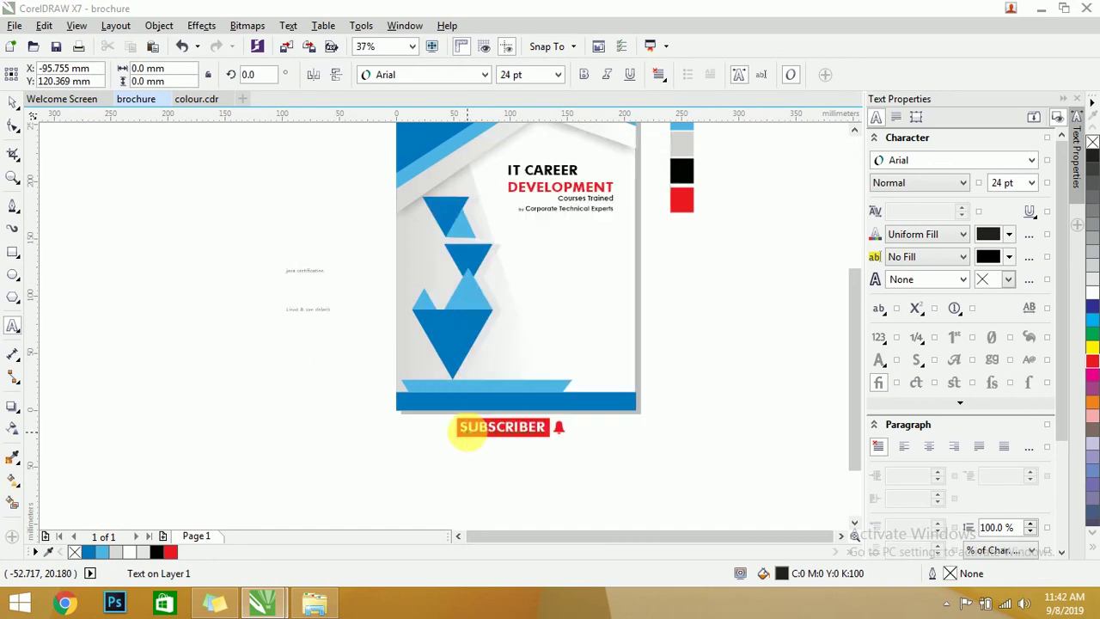
Move the course list onto the page below the Corporate Technical Experts line and set its font size to 16 pt.
{"action": "left_click_drag", "start_coordinate": [289, 289], "coordinate": [564, 256]}
{"action": "left_click", "coordinate": [533, 82]}
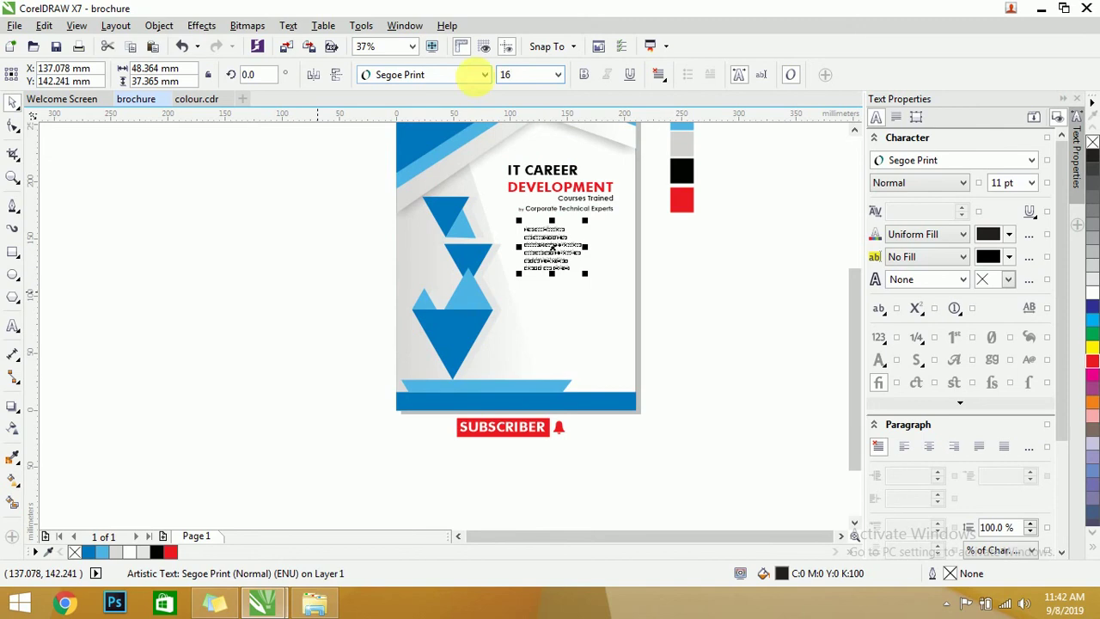
{"action": "key", "text": "Return"}
{"action": "scroll", "coordinate": [590, 295], "scroll_direction": "up", "scroll_amount": 2}
{"action": "left_click_drag", "start_coordinate": [589, 295], "coordinate": [594, 307]}
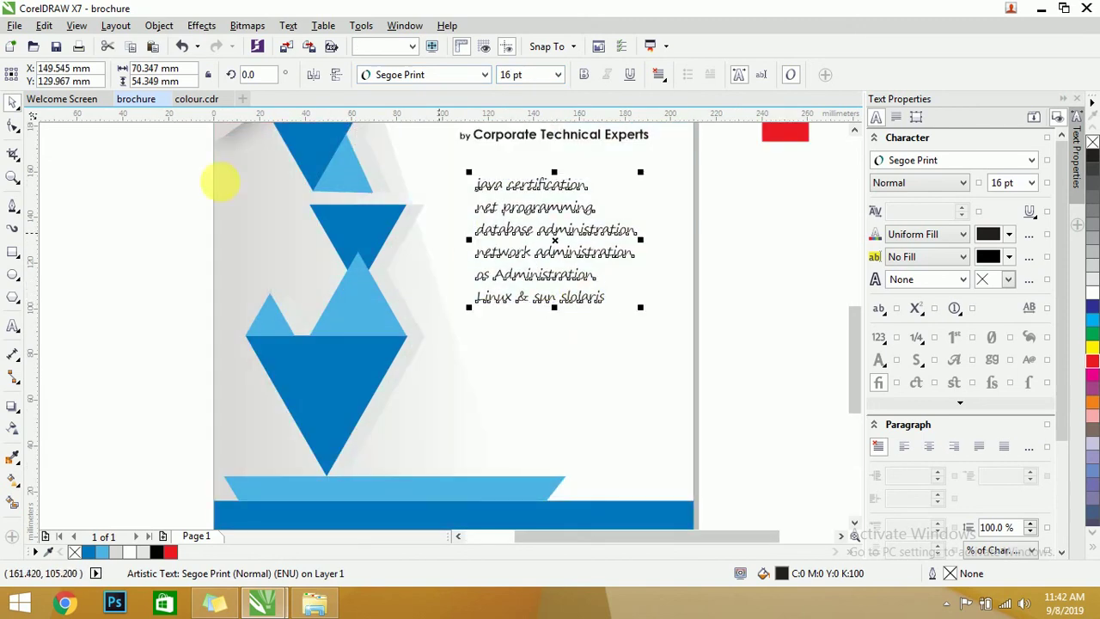
Increase the line spacing of the course list slightly with the Shape tool.
{"action": "left_click", "coordinate": [13, 129]}
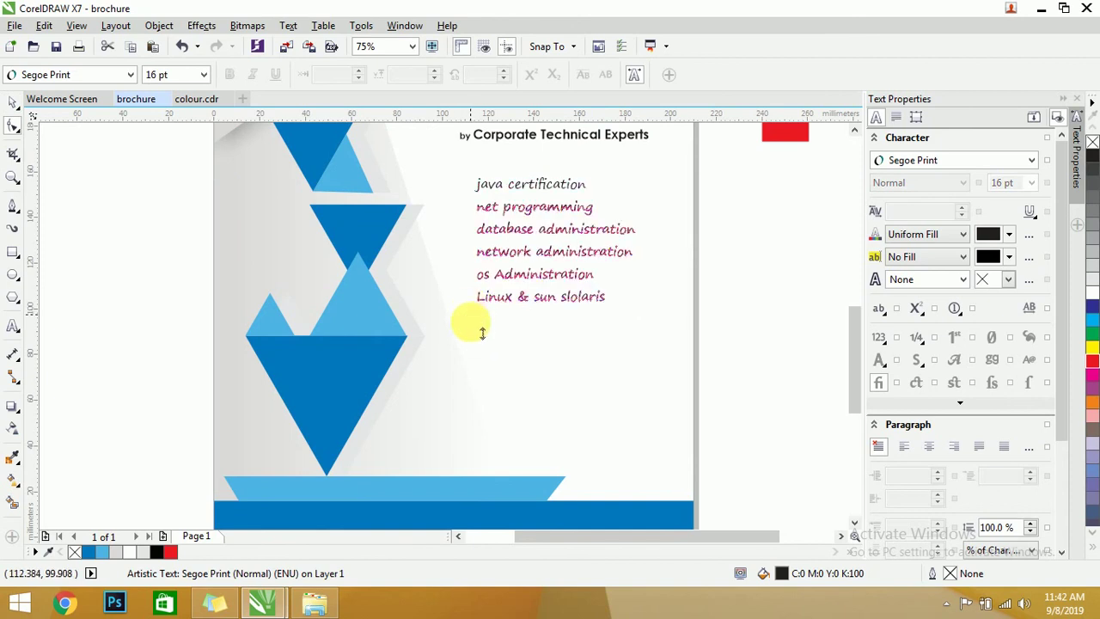
{"action": "left_click_drag", "start_coordinate": [482, 334], "coordinate": [483, 333]}
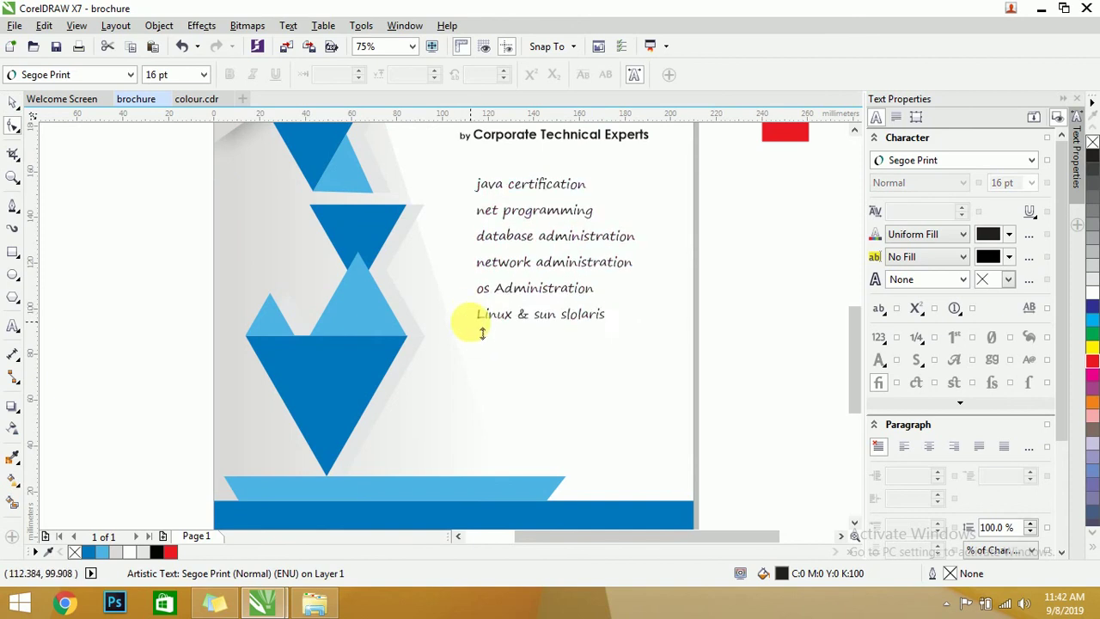
Scale the course list up proportionally to a font size of about 17.4 pt.
{"action": "left_click", "coordinate": [13, 104]}
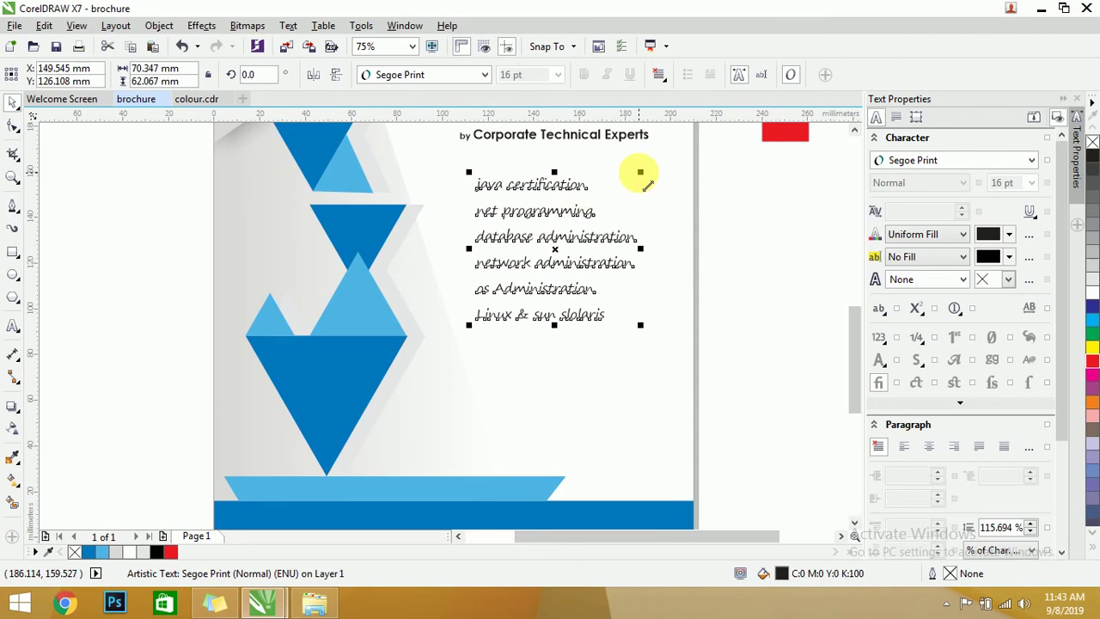
{"action": "left_click_drag", "start_coordinate": [676, 171], "coordinate": [678, 171]}
{"action": "left_click", "coordinate": [679, 171]}
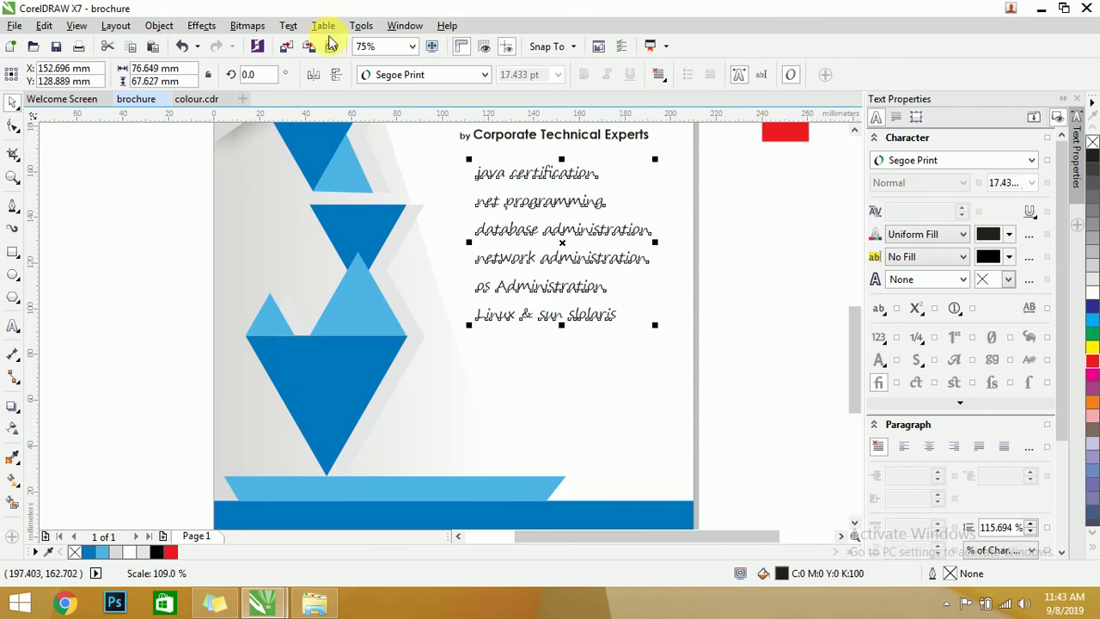
Change the case of the course list to title case so every word starts with a capital.
{"action": "left_click", "coordinate": [288, 25]}
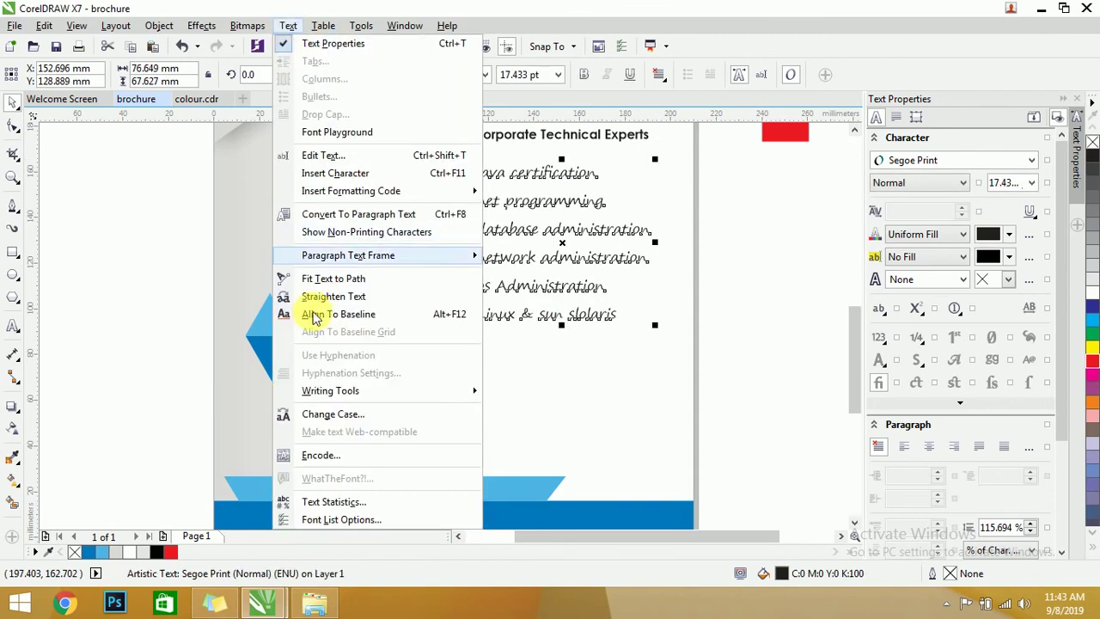
{"action": "left_click", "coordinate": [341, 413]}
{"action": "left_click", "coordinate": [475, 303]}
{"action": "left_click", "coordinate": [485, 353]}
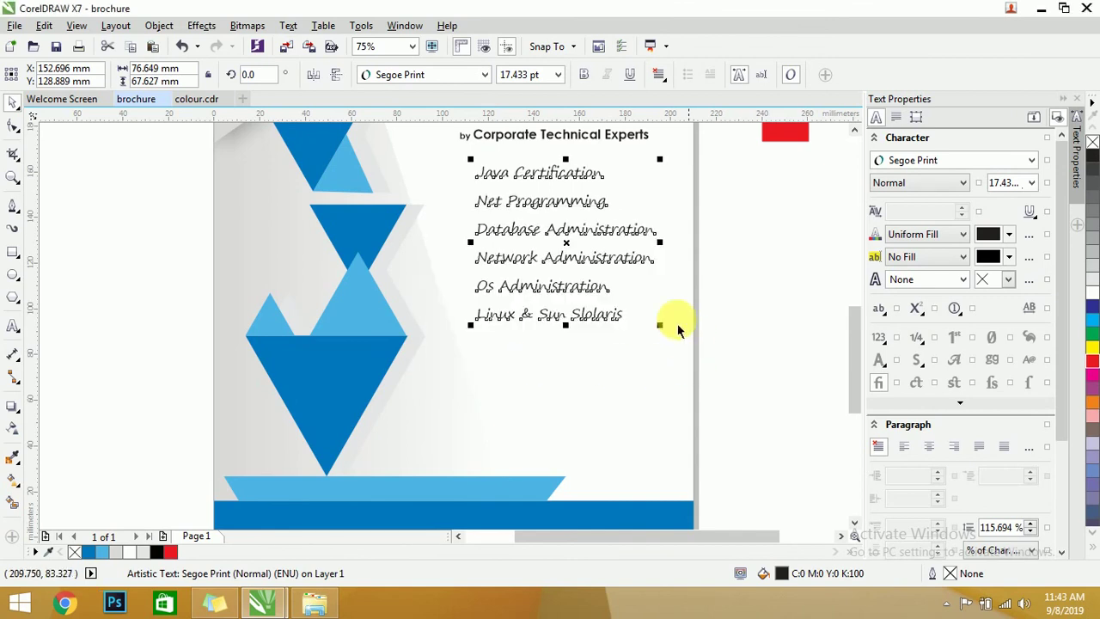
Enlarge the course list further to about 19.6 pt and check it against the rest of the page.
{"action": "left_click_drag", "start_coordinate": [659, 325], "coordinate": [686, 360]}
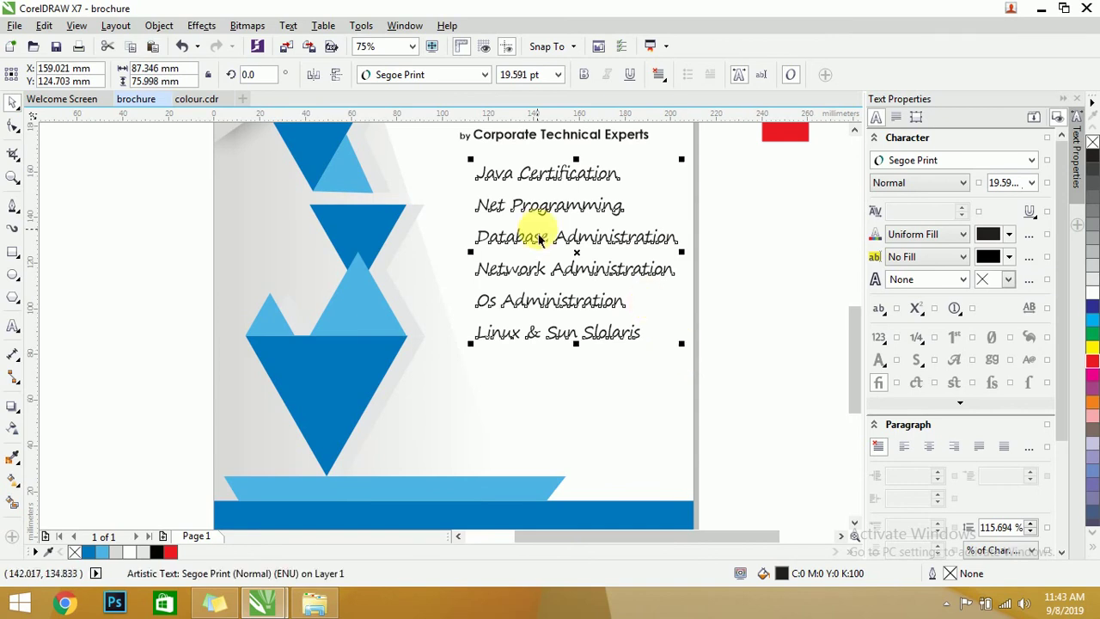
{"action": "scroll", "coordinate": [479, 209], "scroll_direction": "down", "scroll_amount": 2}
{"action": "left_click", "coordinate": [705, 273]}
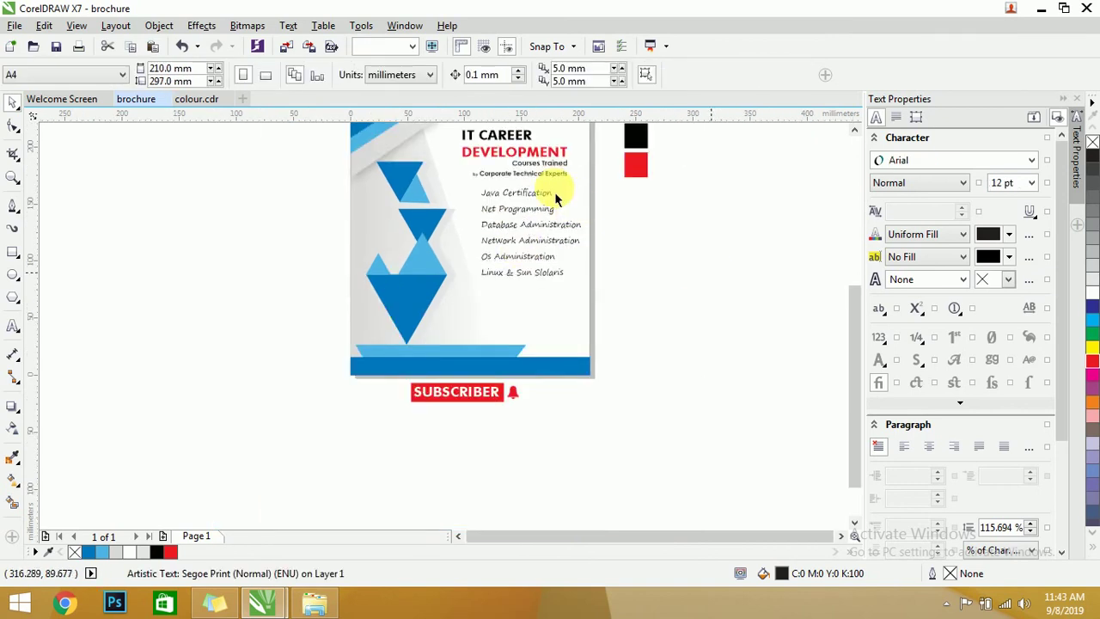
{"action": "scroll", "coordinate": [557, 187], "scroll_direction": "up", "scroll_amount": 2}
{"action": "scroll", "coordinate": [496, 233], "scroll_direction": "down", "scroll_amount": 2}
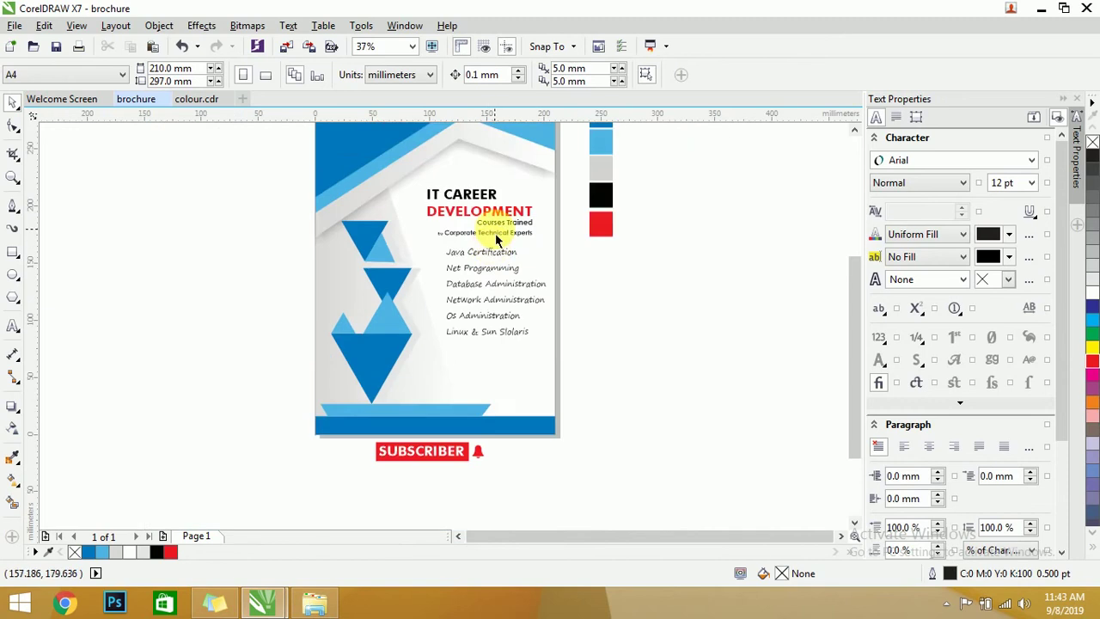
{"action": "scroll", "coordinate": [496, 236], "scroll_direction": "up", "scroll_amount": 2}
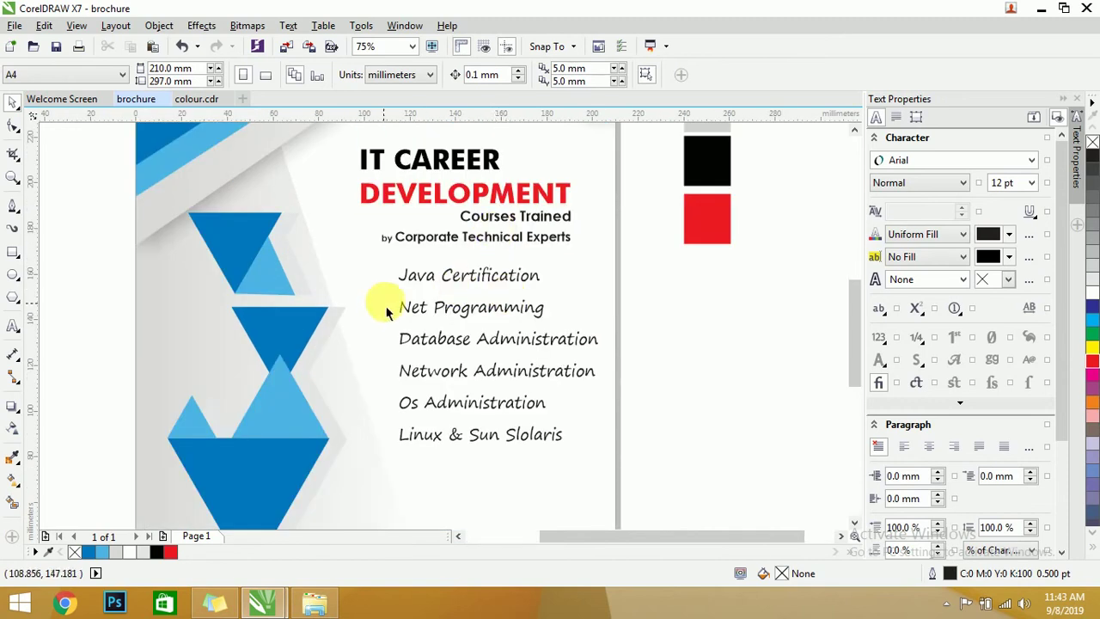
{"action": "scroll", "coordinate": [413, 276], "scroll_direction": "down", "scroll_amount": 2}
Switch to Sticky Notes and copy the postal address lines together with the website line.
{"action": "left_click", "coordinate": [214, 602]}
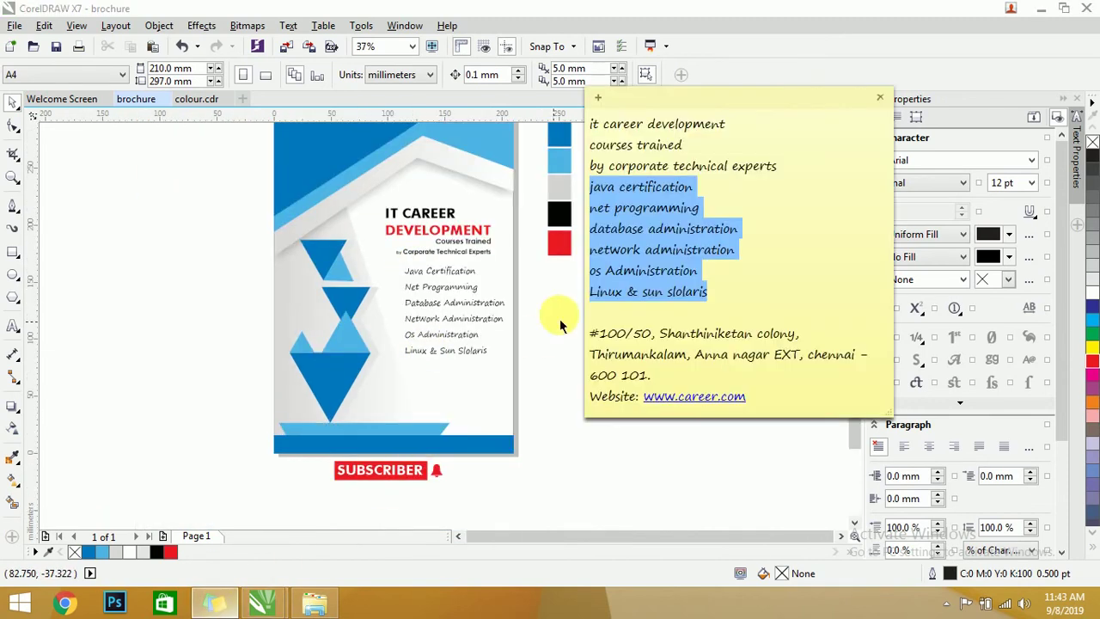
{"action": "triple_click", "coordinate": [595, 334]}
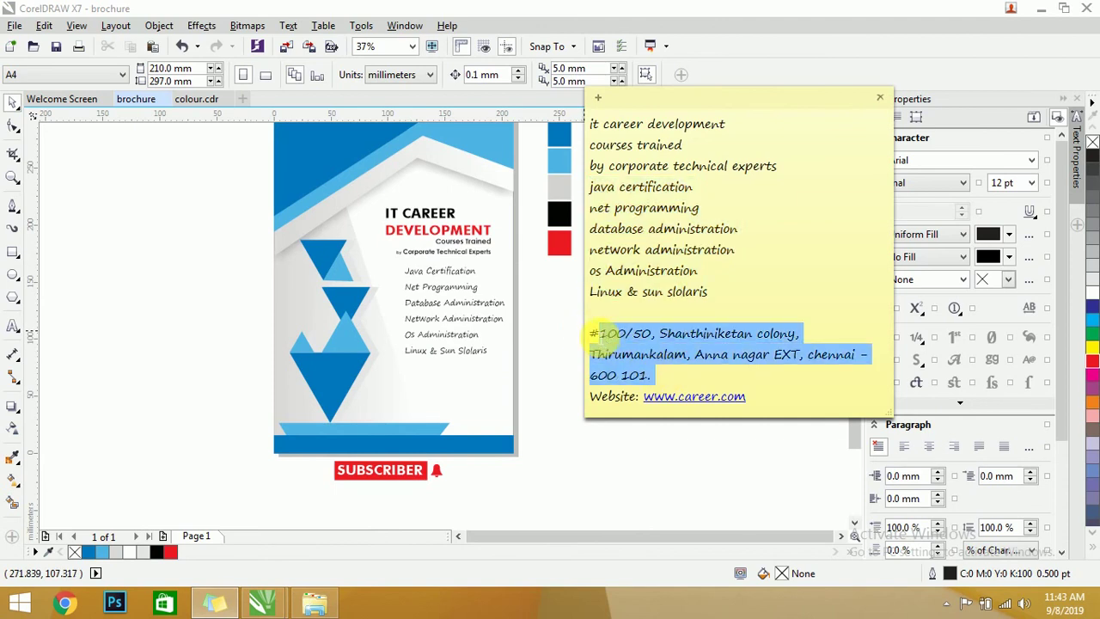
{"action": "left_click", "coordinate": [596, 333]}
{"action": "left_click", "coordinate": [602, 332]}
{"action": "left_click_drag", "start_coordinate": [604, 352], "coordinate": [756, 414]}
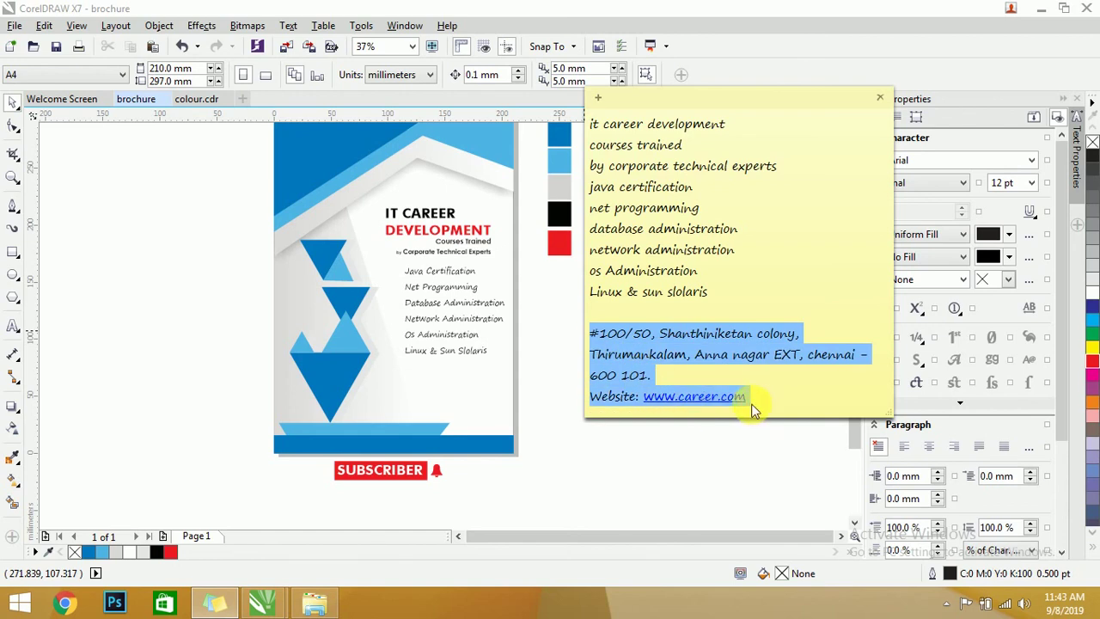
Return to CorelDRAW and paste the copied address as artistic text right of the page, maintaining fonts and formatting.
{"action": "left_click", "coordinate": [541, 433]}
{"action": "scroll", "coordinate": [473, 416], "scroll_direction": "up", "scroll_amount": 2}
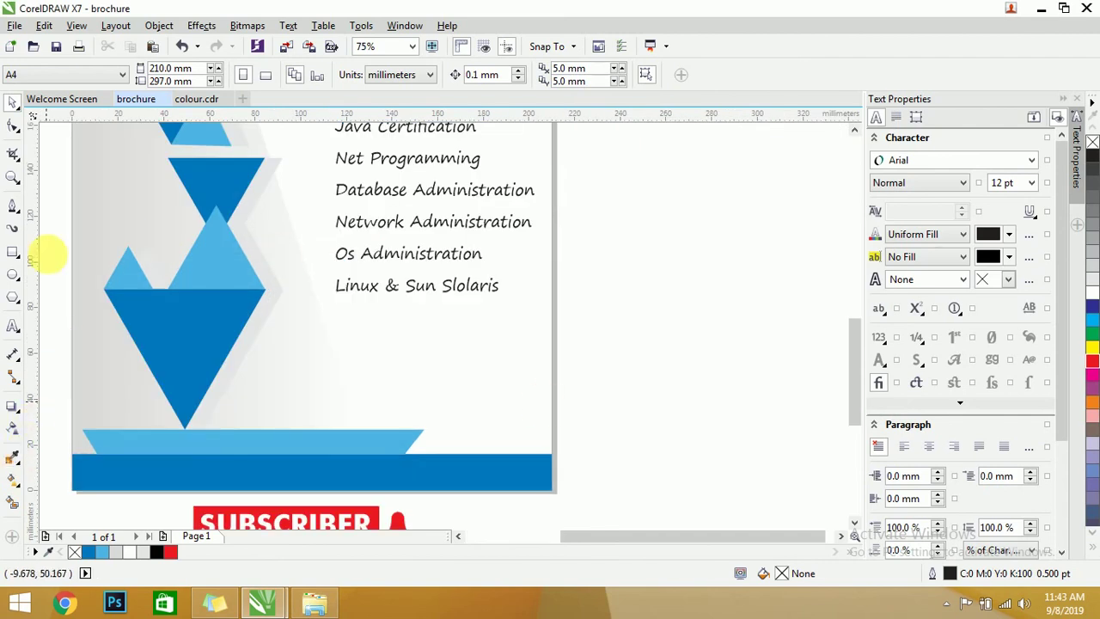
{"action": "left_click", "coordinate": [13, 326]}
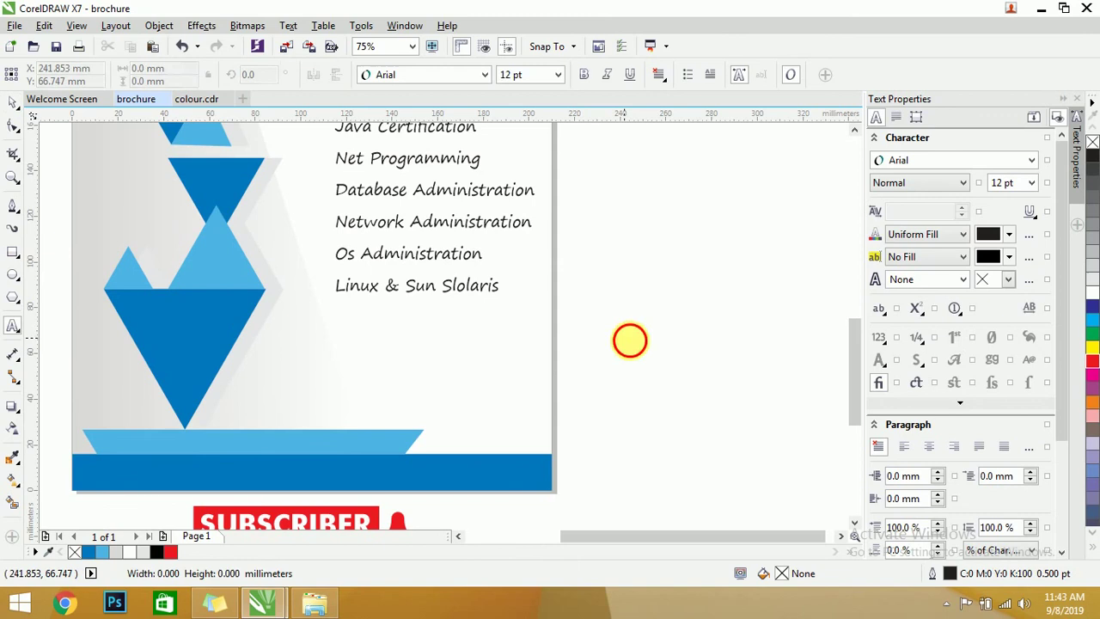
{"action": "left_click", "coordinate": [630, 345]}
{"action": "key", "text": "ctrl+v"}
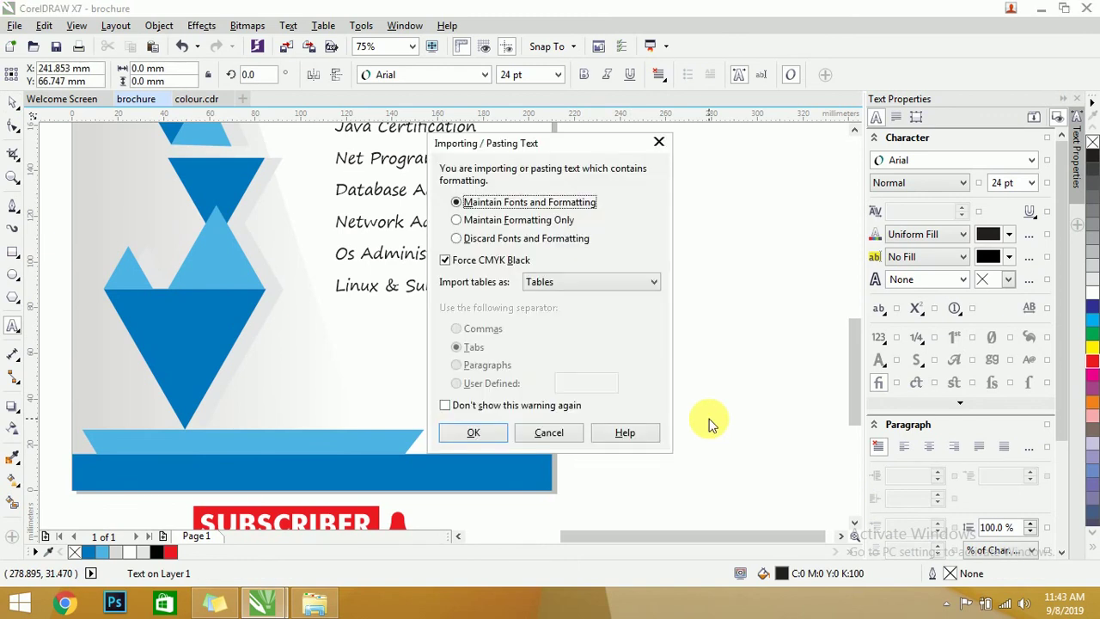
{"action": "left_click", "coordinate": [473, 429]}
{"action": "left_click", "coordinate": [643, 349]}
{"action": "left_click", "coordinate": [244, 184]}
{"action": "key", "text": "space"}
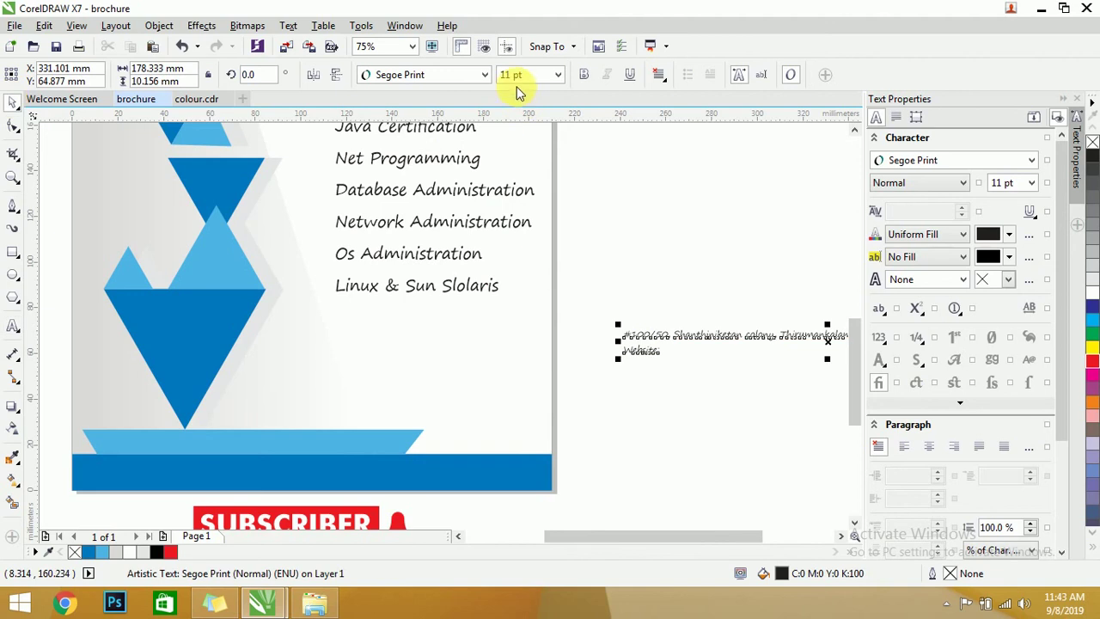
Set the address text's font to Century Gothic and move it onto the page below the course list.
{"action": "left_click", "coordinate": [456, 75]}
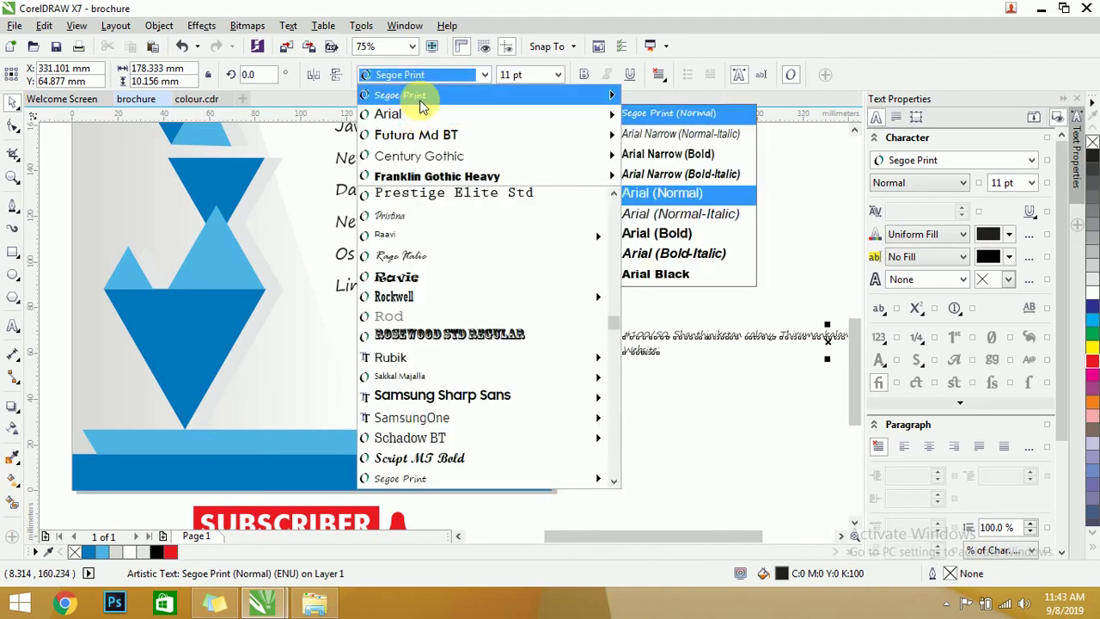
{"action": "left_click", "coordinate": [434, 156]}
{"action": "left_click_drag", "start_coordinate": [694, 346], "coordinate": [379, 349]}
Break the address into two lines and insert a blank line above the website line.
{"action": "double_click", "coordinate": [530, 338]}
{"action": "scroll", "coordinate": [535, 348], "scroll_direction": "up", "scroll_amount": 2}
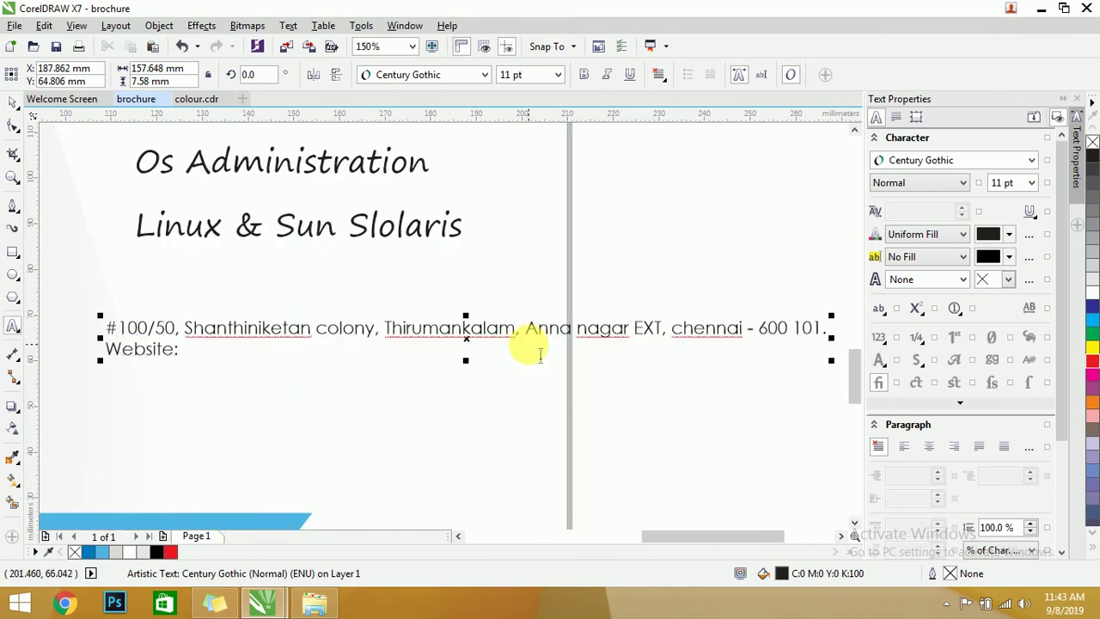
{"action": "key", "text": "Return"}
{"action": "left_click", "coordinate": [106, 371]}
{"action": "key", "text": "Return"}
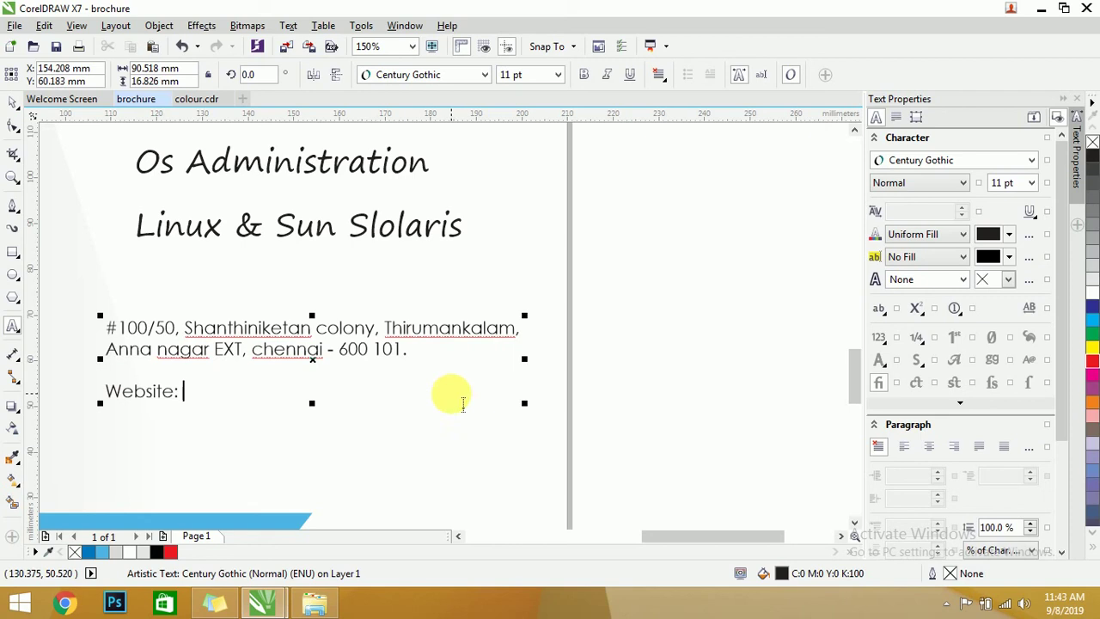
{"action": "type", "text": "career"}
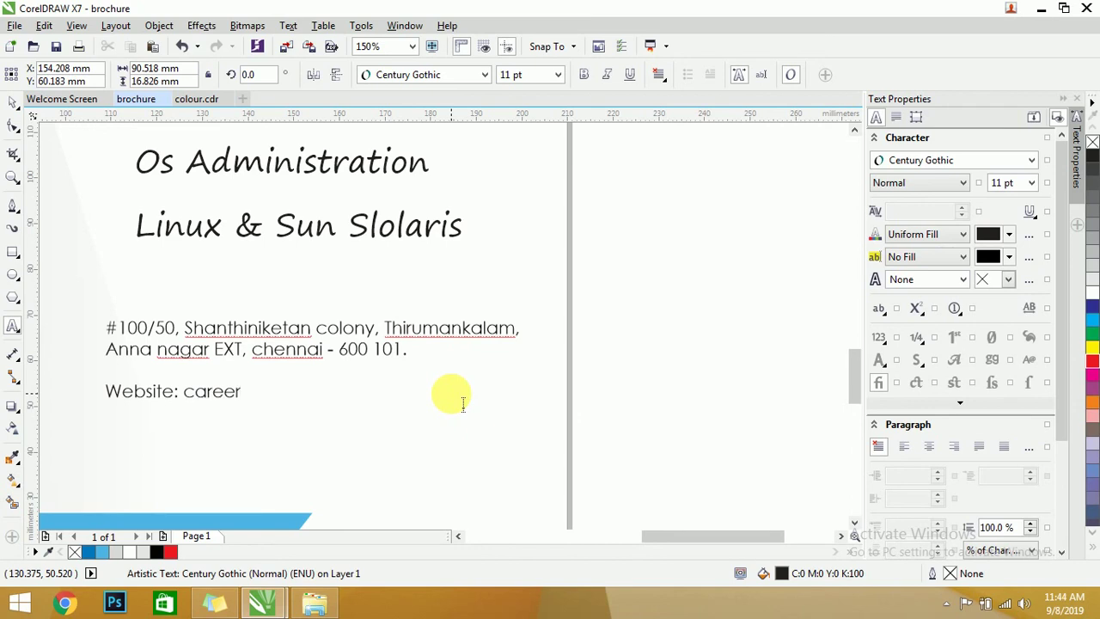
{"action": "left_click", "coordinate": [211, 604]}
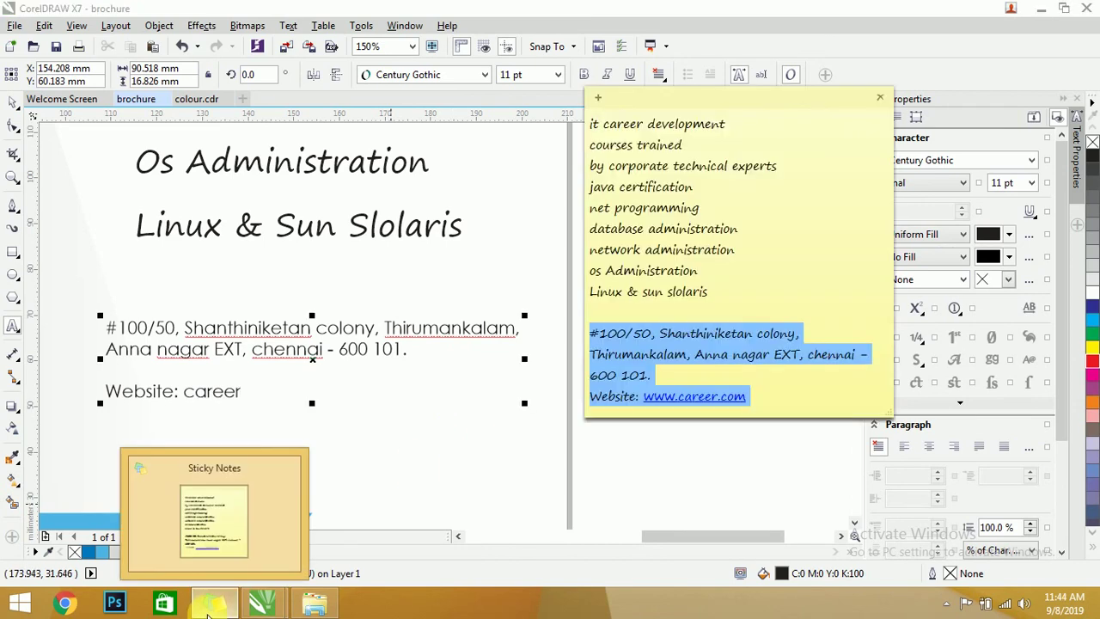
{"action": "left_click", "coordinate": [211, 604]}
{"action": "left_click", "coordinate": [184, 391]}
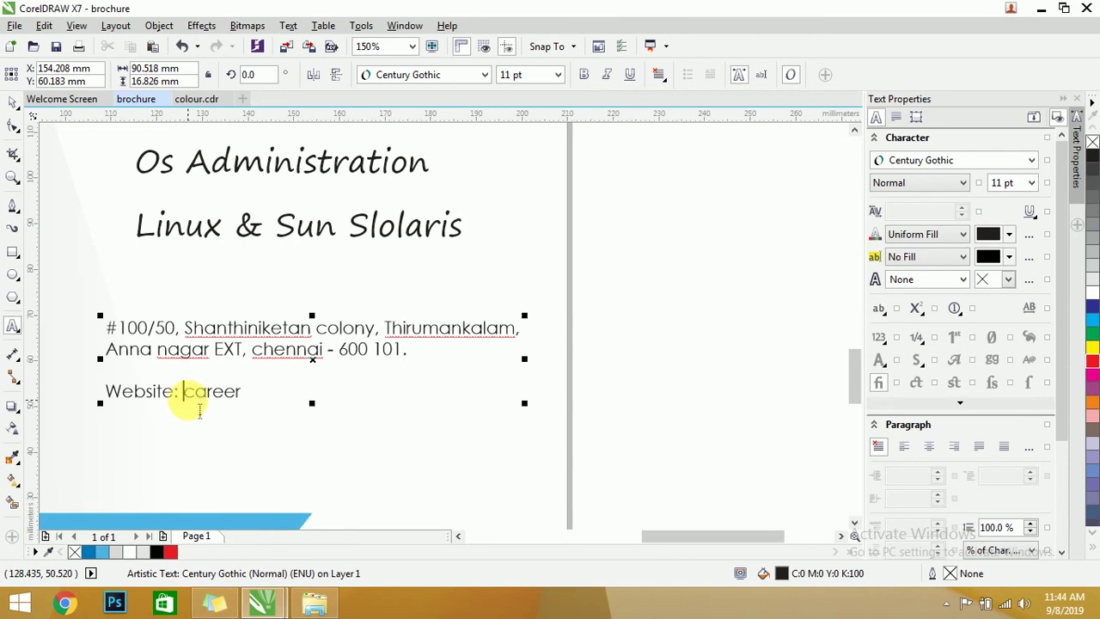
{"action": "type", "text": "www"}
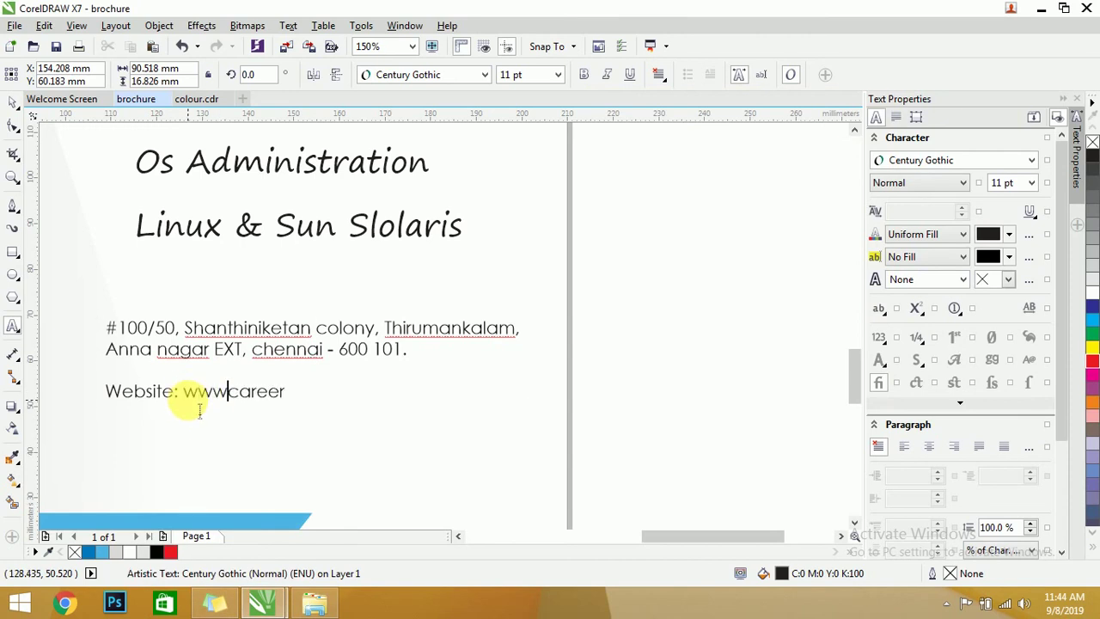
{"action": "type", "text": "."}
{"action": "left_click", "coordinate": [292, 401]}
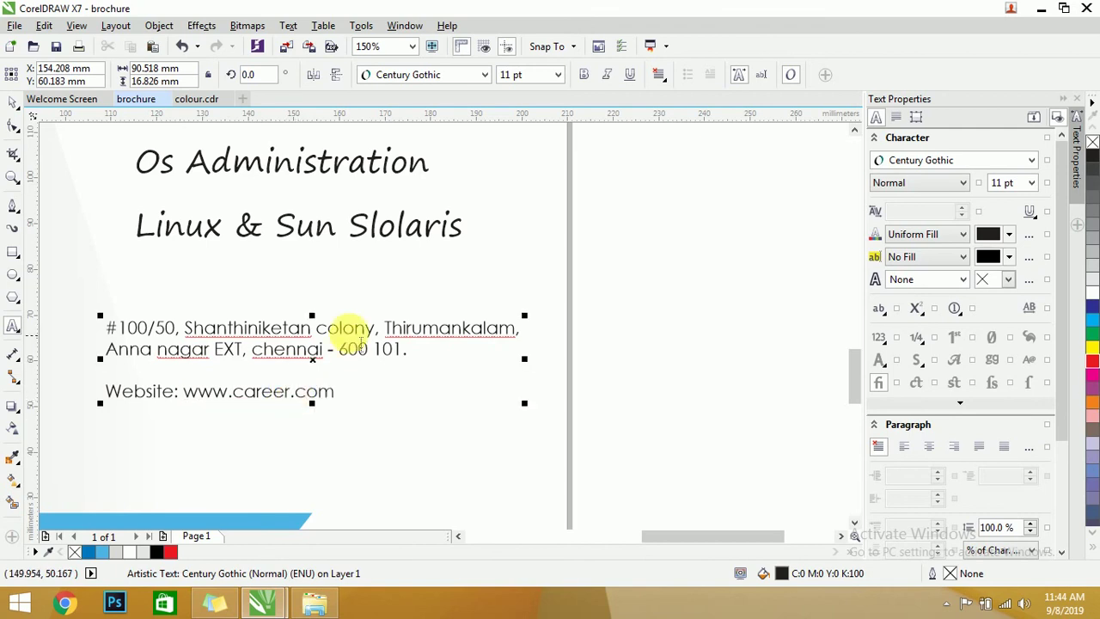
Shift the address block slightly up and to the right, and set its font size to 14 pt.
{"action": "scroll", "coordinate": [345, 341], "scroll_direction": "down", "scroll_amount": 2}
{"action": "left_click", "coordinate": [13, 108]}
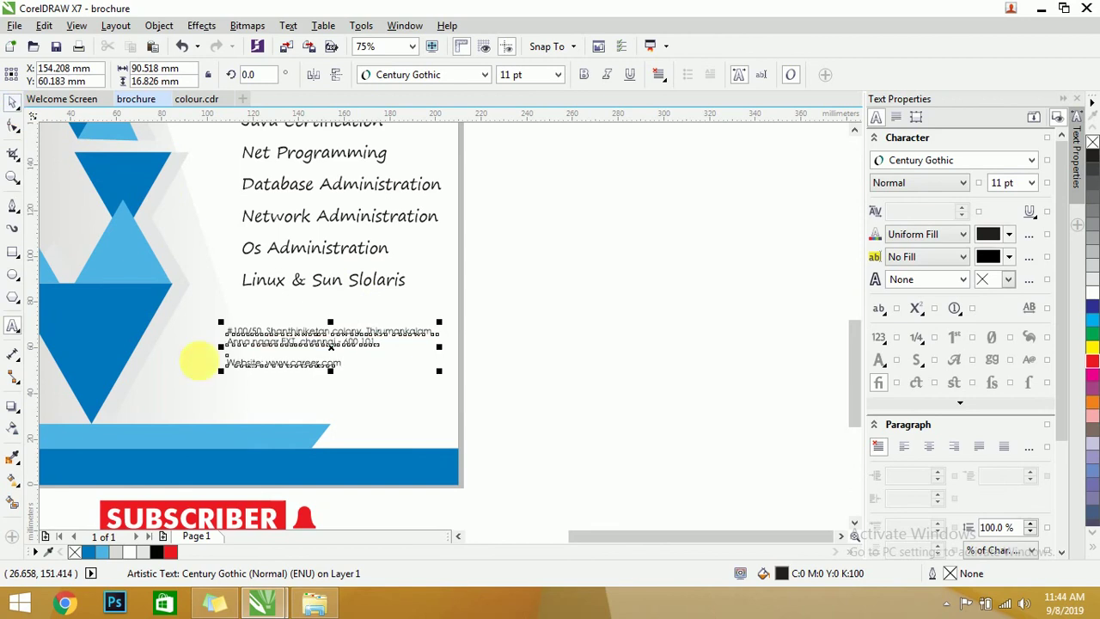
{"action": "left_click_drag", "start_coordinate": [295, 368], "coordinate": [336, 368]}
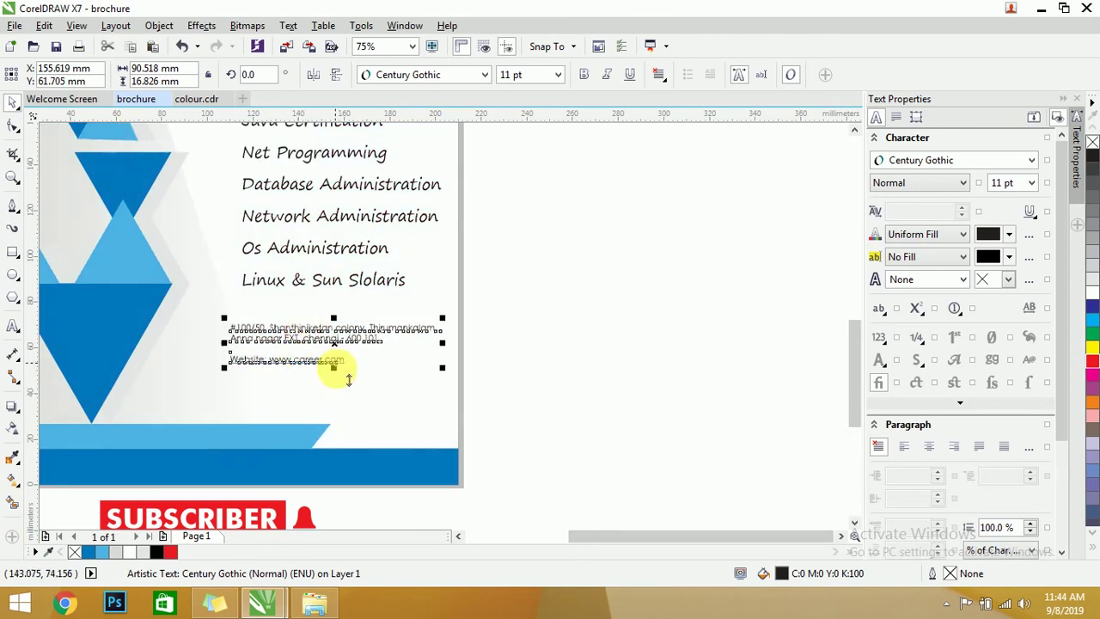
{"action": "scroll", "coordinate": [335, 364], "scroll_direction": "up", "scroll_amount": 2}
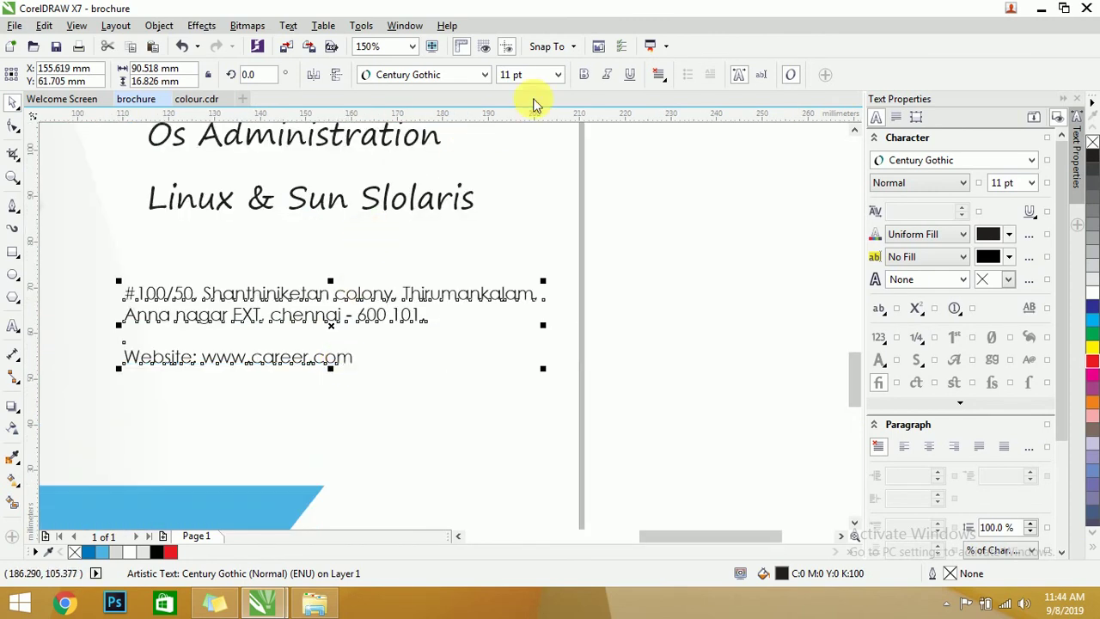
{"action": "left_click", "coordinate": [520, 76]}
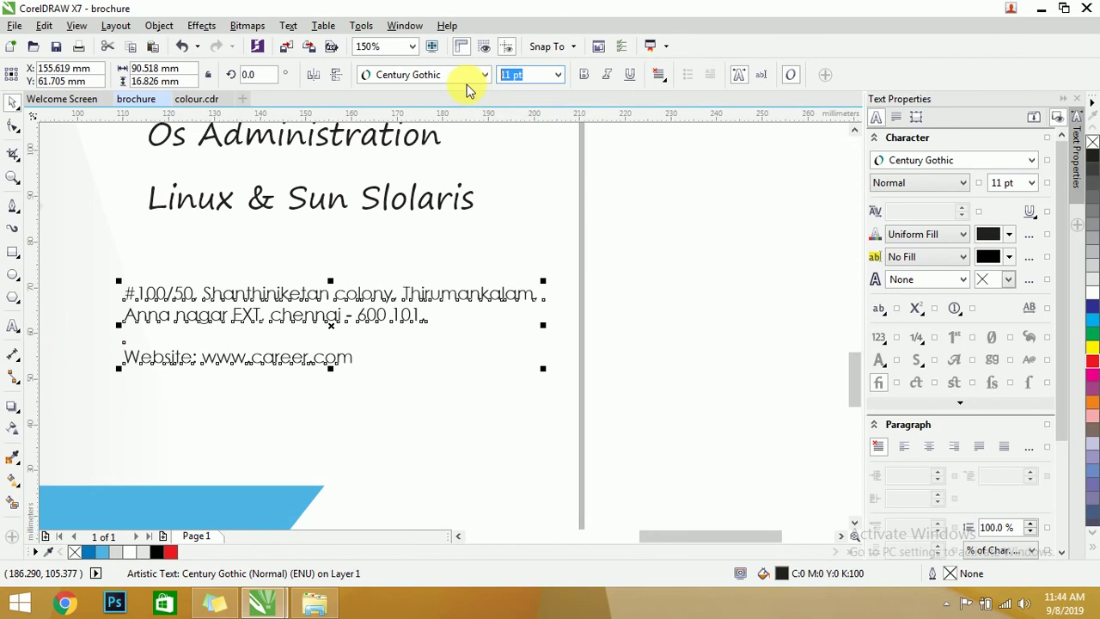
{"action": "type", "text": "1"}
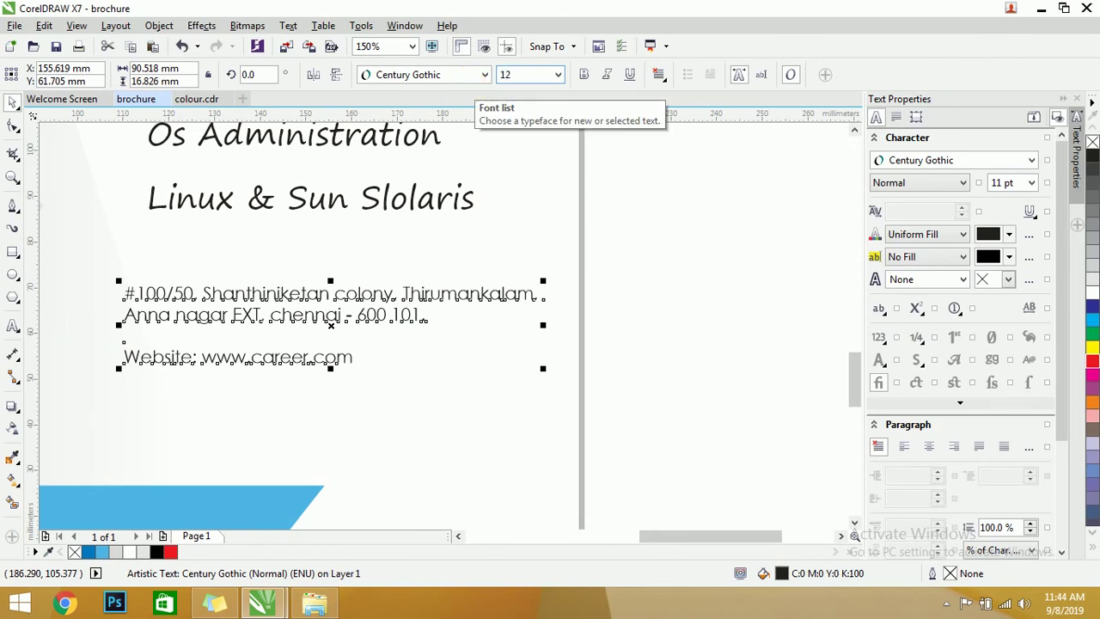
{"action": "type", "text": "4"}
{"action": "key", "text": "Return"}
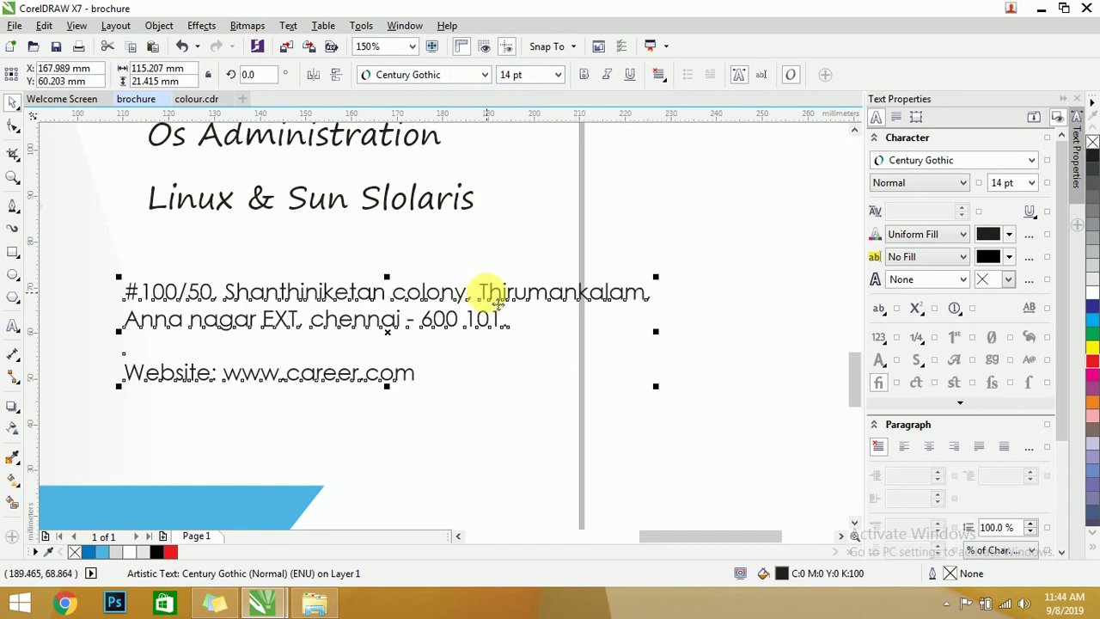
Rebreak the address into three lines, starting the second after the colony name and the third with the city.
{"action": "left_click", "coordinate": [487, 292]}
{"action": "key", "text": "Return"}
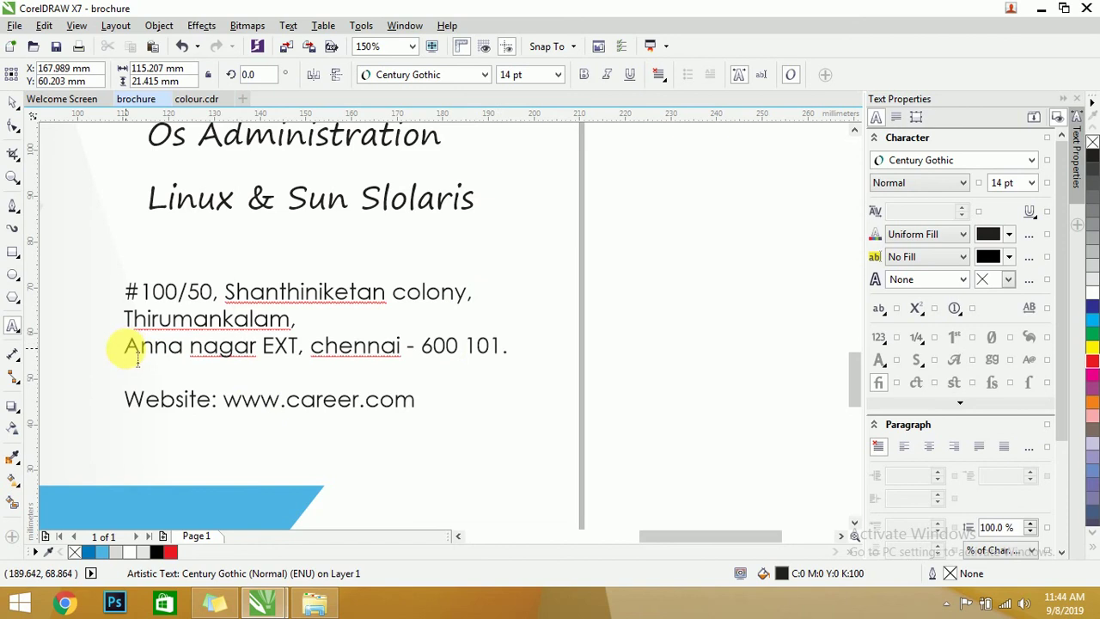
{"action": "key", "text": "BackSpace"}
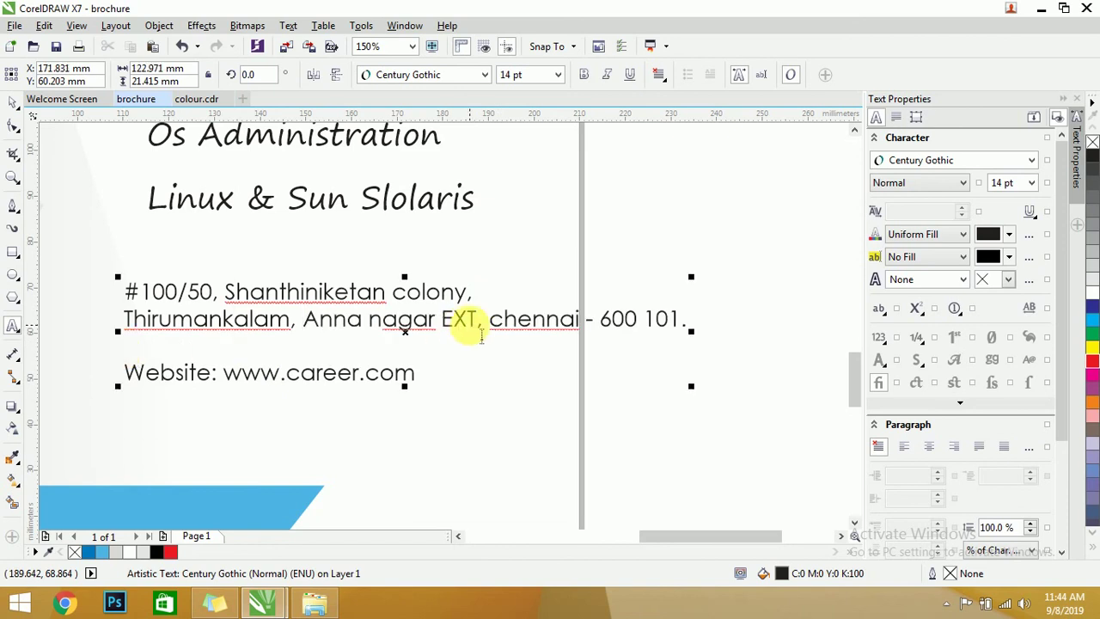
{"action": "left_click", "coordinate": [490, 320]}
{"action": "key", "text": "Return"}
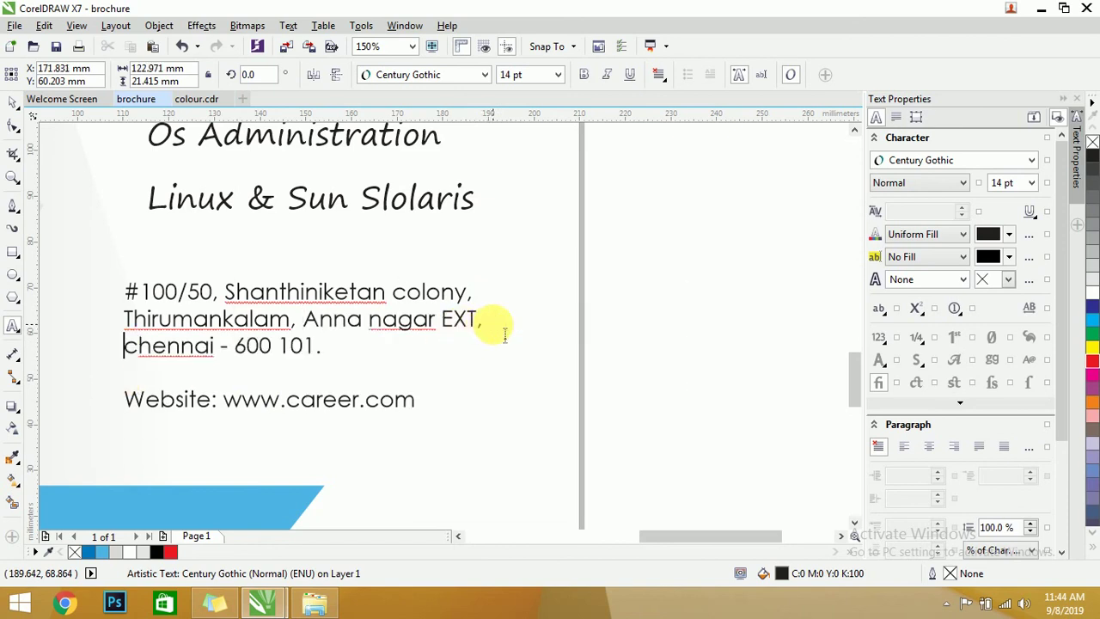
Capitalize the first letter of "Colony" and of the city name in the address.
{"action": "key", "text": "Escape"}
{"action": "left_click", "coordinate": [404, 296]}
{"action": "key", "text": "BackSpace"}
{"action": "type", "text": "C"}
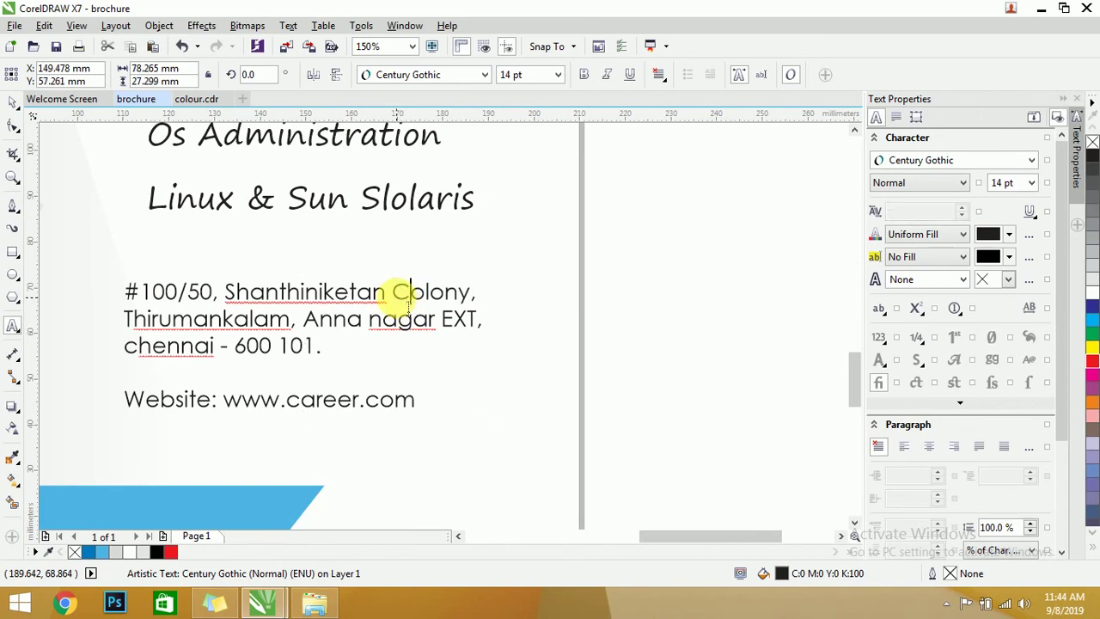
{"action": "left_click", "coordinate": [137, 353]}
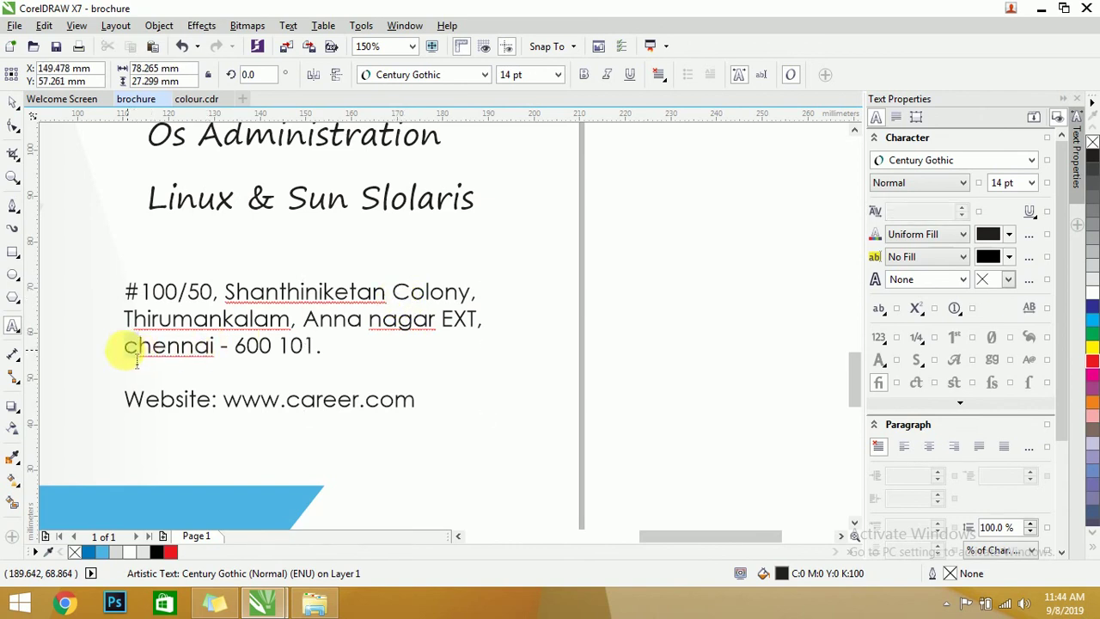
{"action": "key", "text": "BackSpace"}
{"action": "type", "text": "C"}
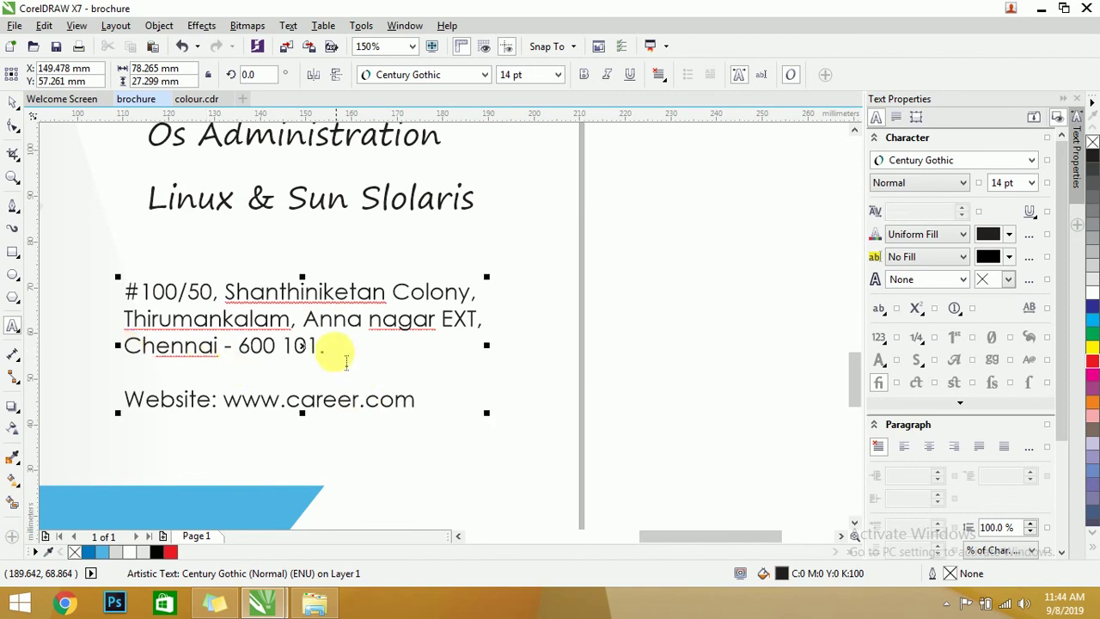
Insert a "Ph:" line with the phone number between the address and the website, separated by blank lines.
{"action": "left_click", "coordinate": [326, 348]}
{"action": "key", "text": "Return"}
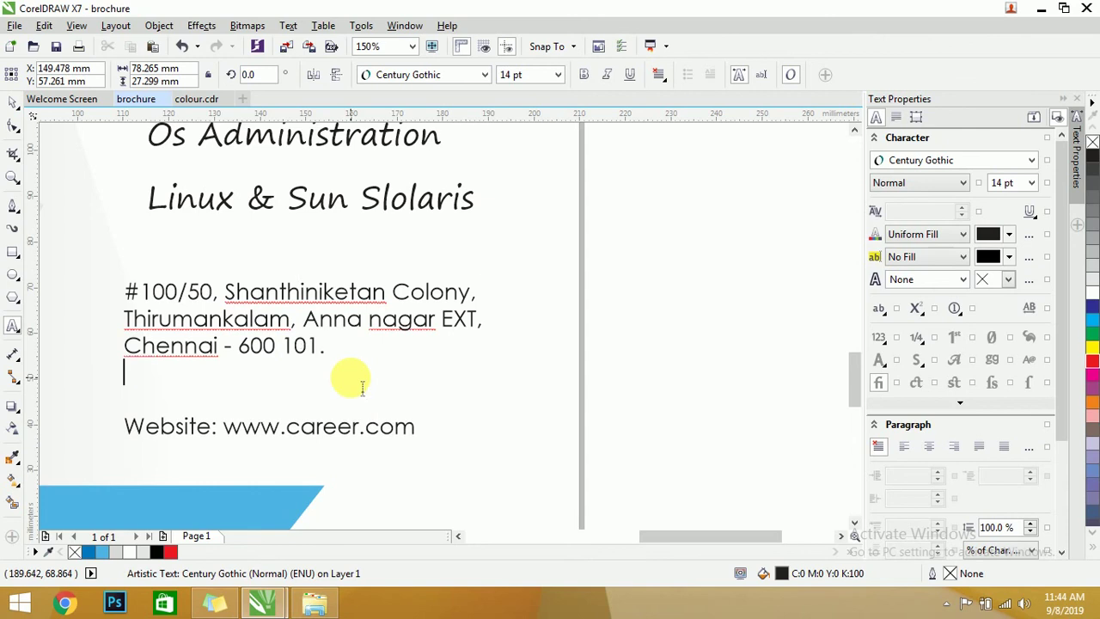
{"action": "key", "text": "Return"}
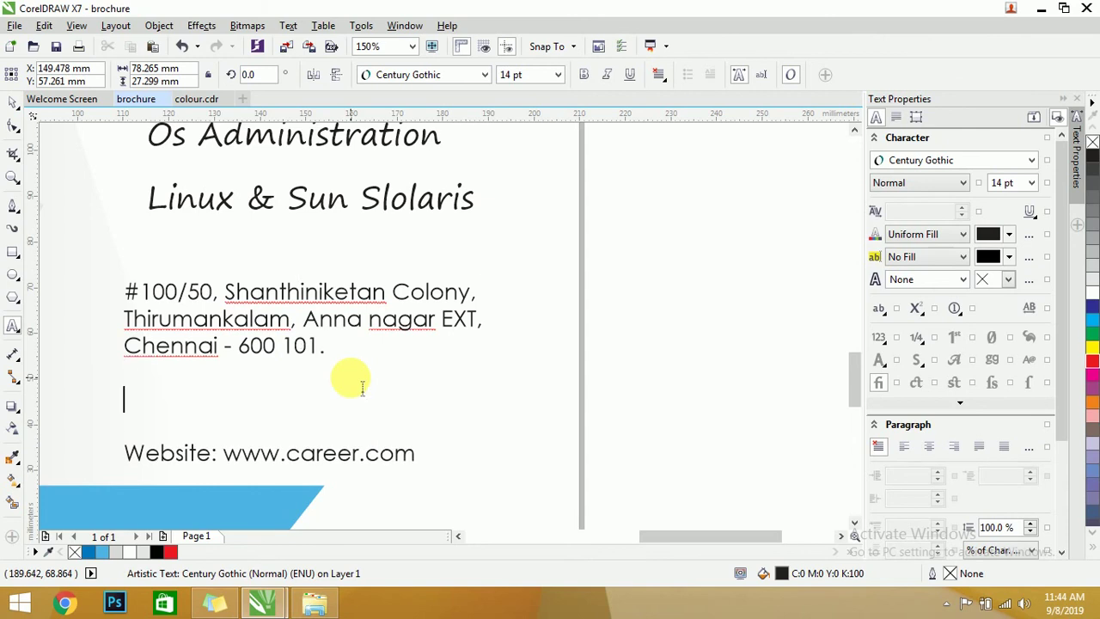
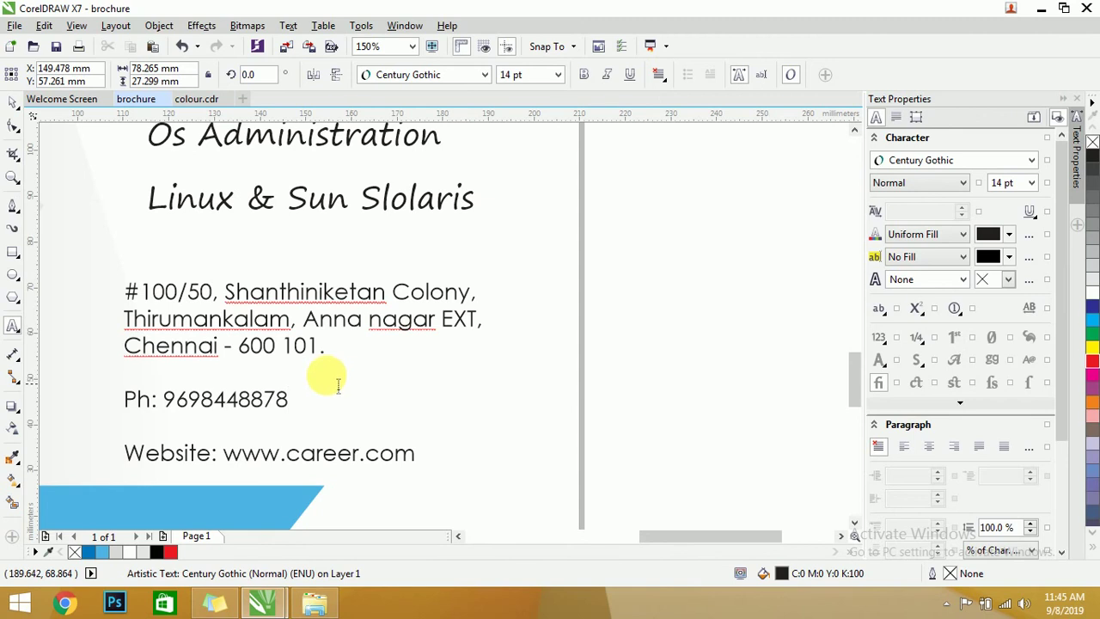
{"action": "left_click", "coordinate": [13, 101]}
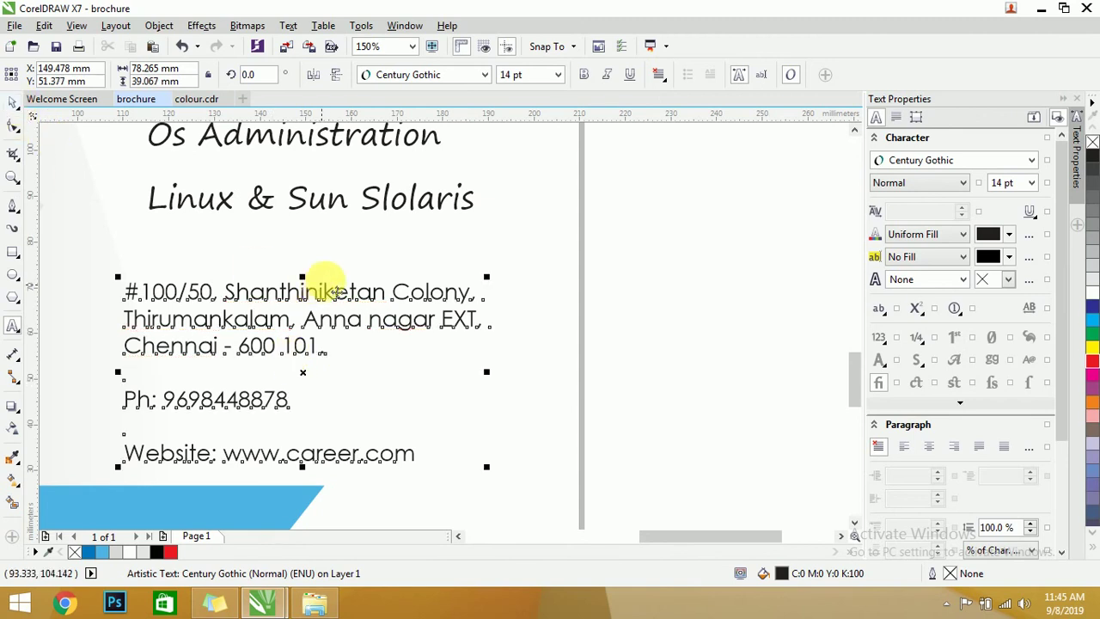
Align the right edge of the address block with the right edge of the IT CAREER DEVELOPMENT heading.
{"action": "scroll", "coordinate": [322, 249], "scroll_direction": "down", "scroll_amount": 4}
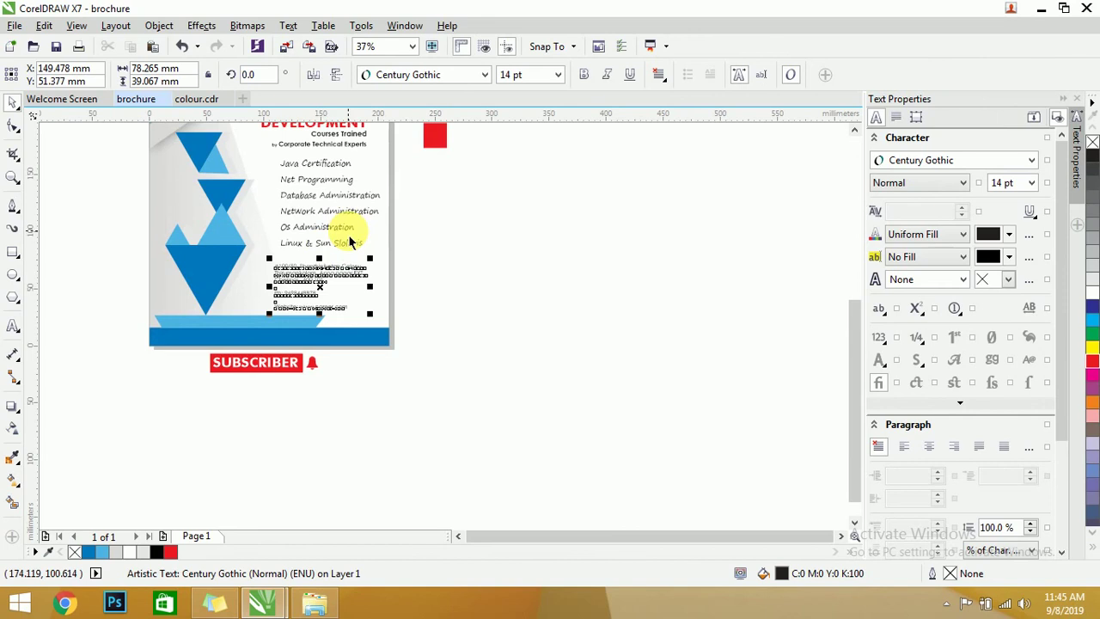
{"action": "scroll", "coordinate": [350, 243], "scroll_direction": "down", "scroll_amount": 1}
{"action": "scroll", "coordinate": [356, 175], "scroll_direction": "up", "scroll_amount": 1}
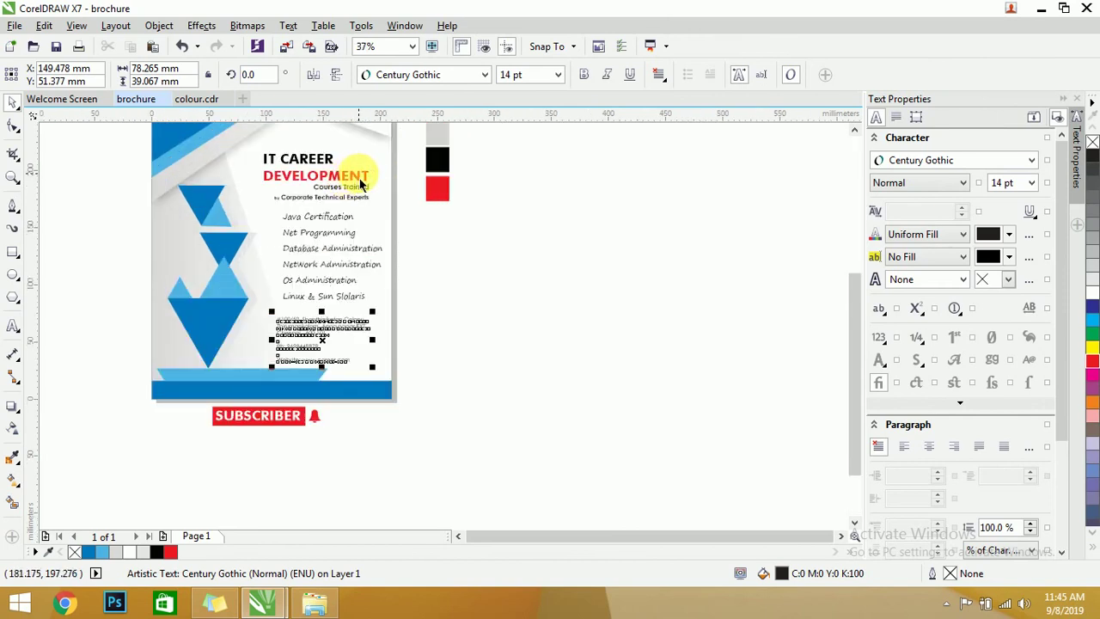
{"action": "left_click", "coordinate": [362, 180], "text": "shift"}
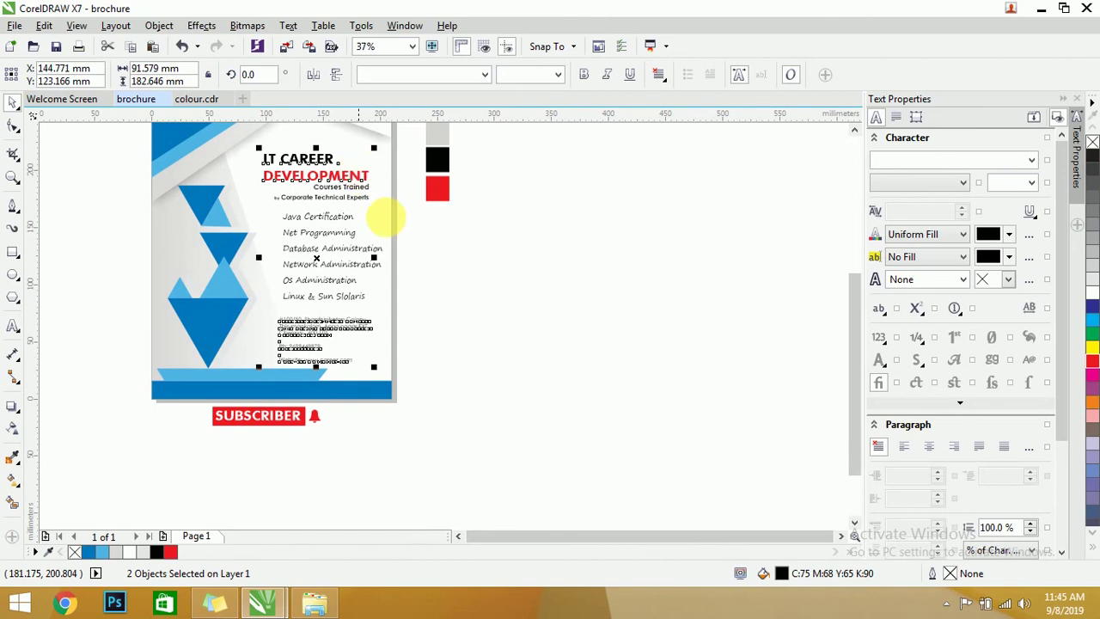
{"action": "key", "text": "Escape"}
Examine the address block, the blue footer shapes and the overall page layout.
{"action": "scroll", "coordinate": [287, 348], "scroll_direction": "up", "scroll_amount": 1}
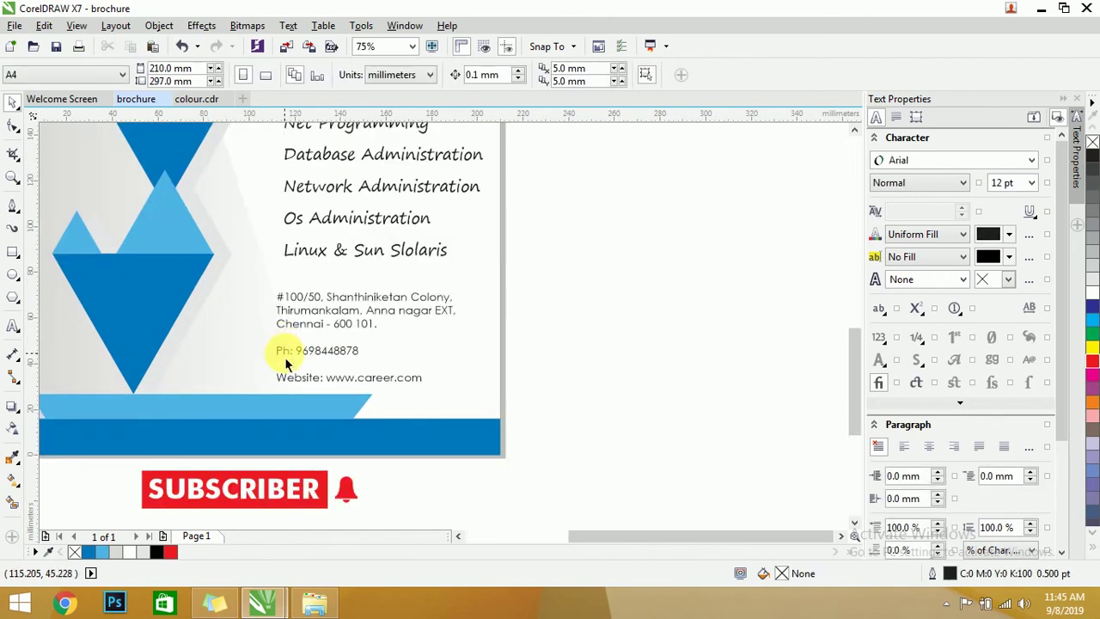
{"action": "left_click", "coordinate": [285, 356]}
{"action": "scroll", "coordinate": [285, 356], "scroll_direction": "up", "scroll_amount": 1}
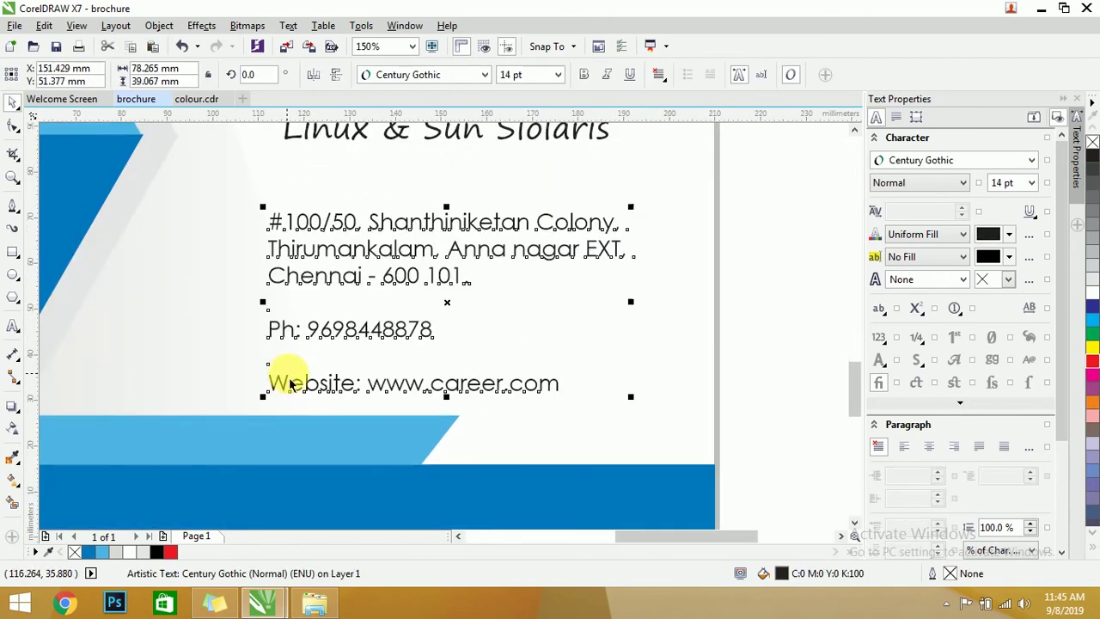
{"action": "scroll", "coordinate": [320, 259], "scroll_direction": "down", "scroll_amount": 1}
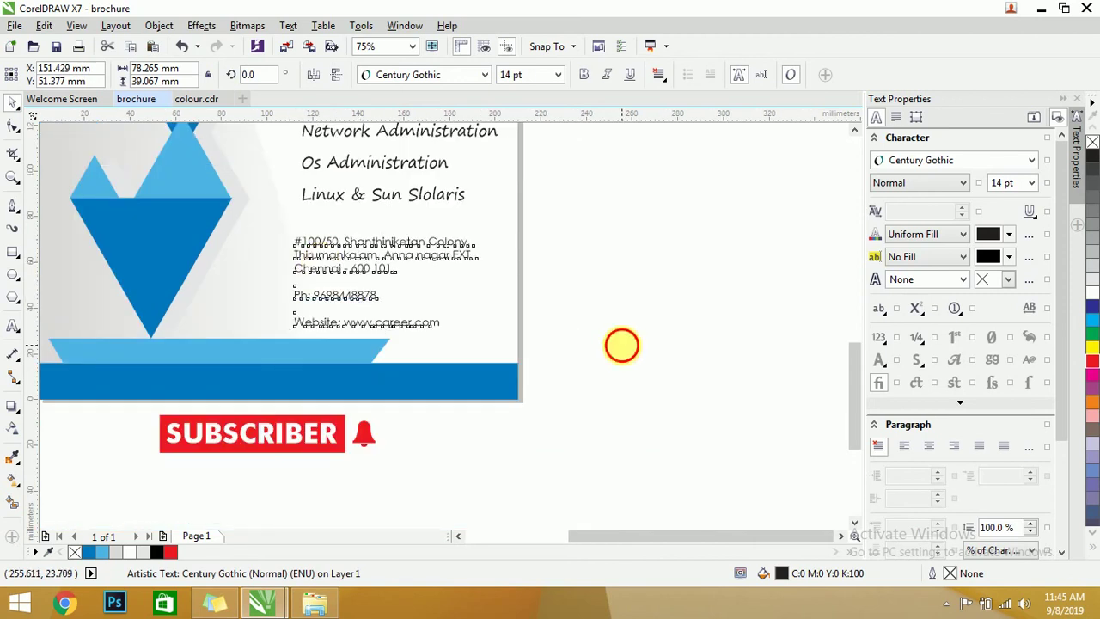
{"action": "left_click", "coordinate": [622, 341]}
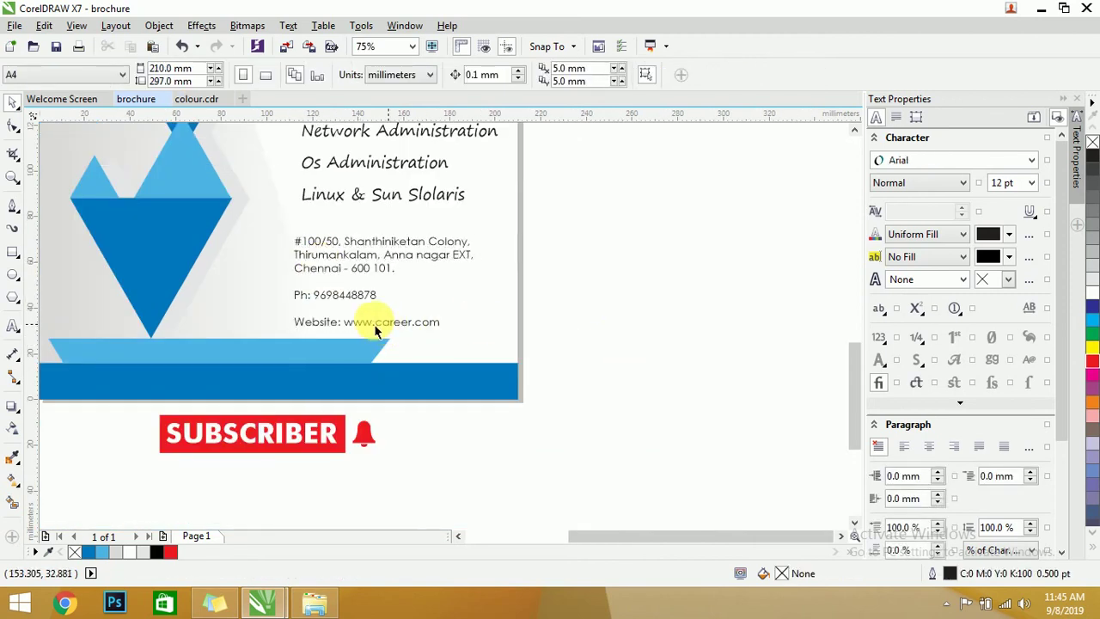
{"action": "scroll", "coordinate": [318, 392], "scroll_direction": "down", "scroll_amount": 1}
{"action": "scroll", "coordinate": [307, 386], "scroll_direction": "up", "scroll_amount": 1}
{"action": "scroll", "coordinate": [386, 380], "scroll_direction": "up", "scroll_amount": 1}
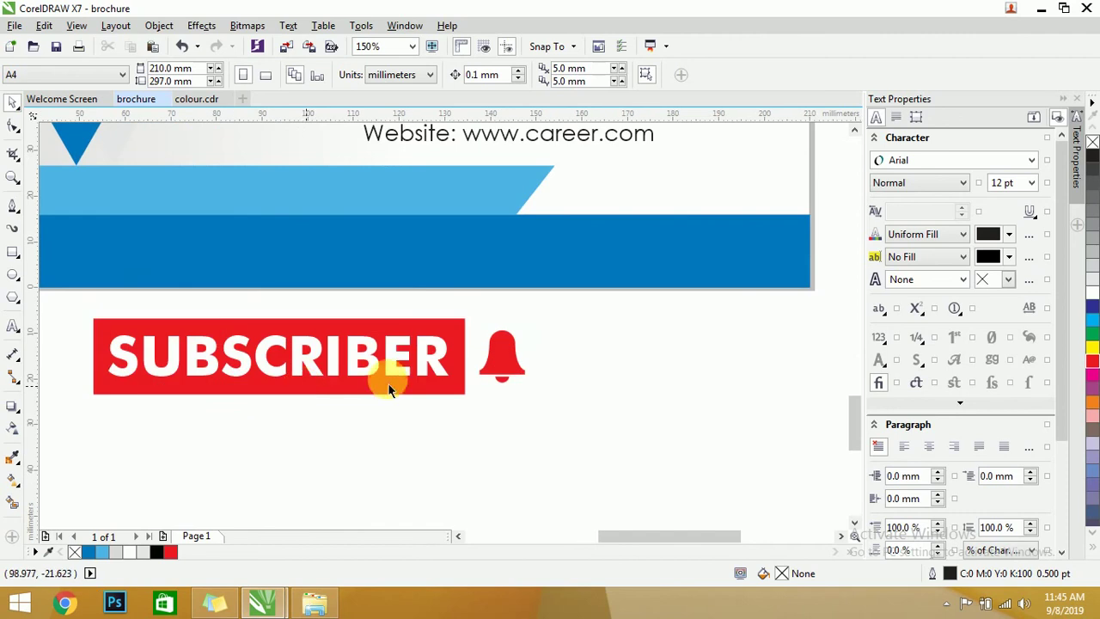
{"action": "scroll", "coordinate": [386, 365], "scroll_direction": "down", "scroll_amount": 3}
{"action": "scroll", "coordinate": [457, 231], "scroll_direction": "up", "scroll_amount": 1}
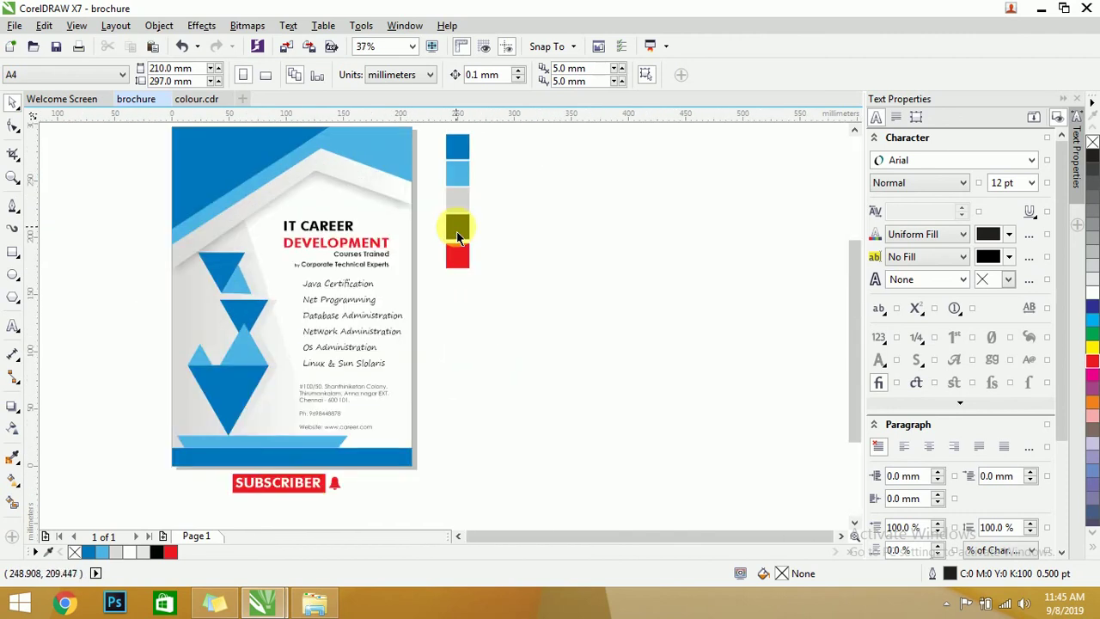
Move the "by Corporate Technical Experts" line slightly down to widen the gap below "Courses Trained".
{"action": "scroll", "coordinate": [309, 299], "scroll_direction": "up", "scroll_amount": 1}
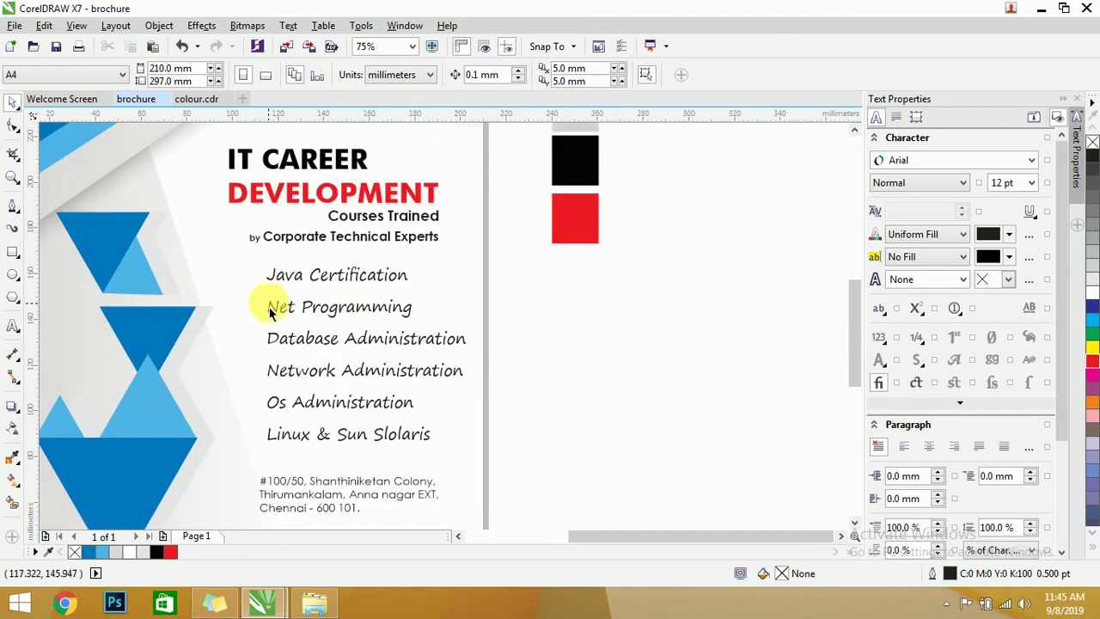
{"action": "left_click", "coordinate": [349, 243]}
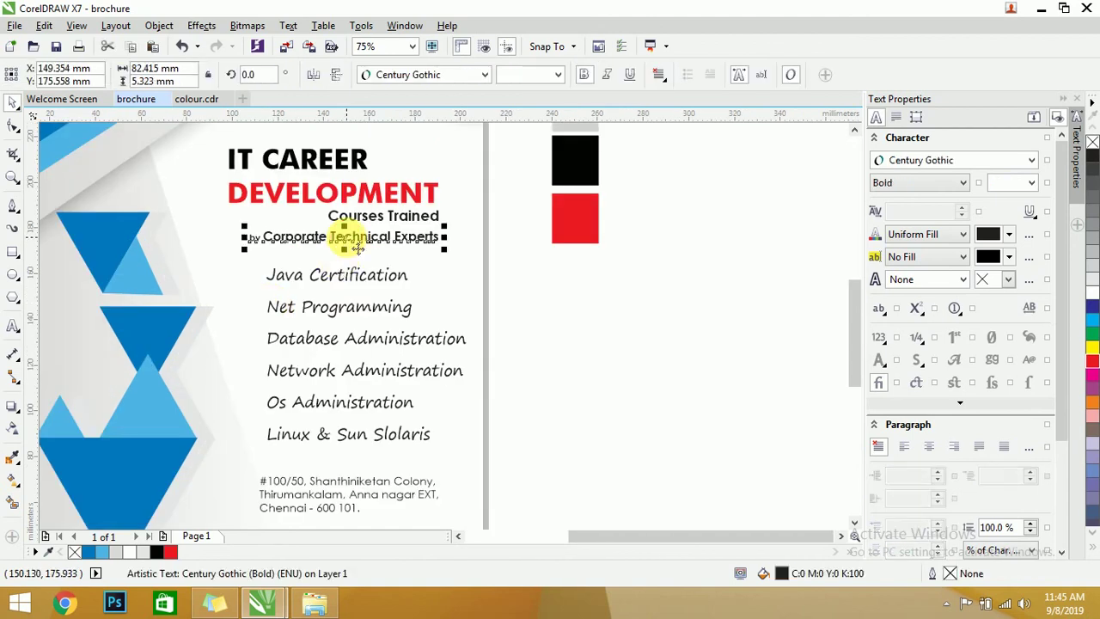
{"action": "left_click_drag", "start_coordinate": [357, 248], "coordinate": [345, 242]}
{"action": "left_click", "coordinate": [554, 318]}
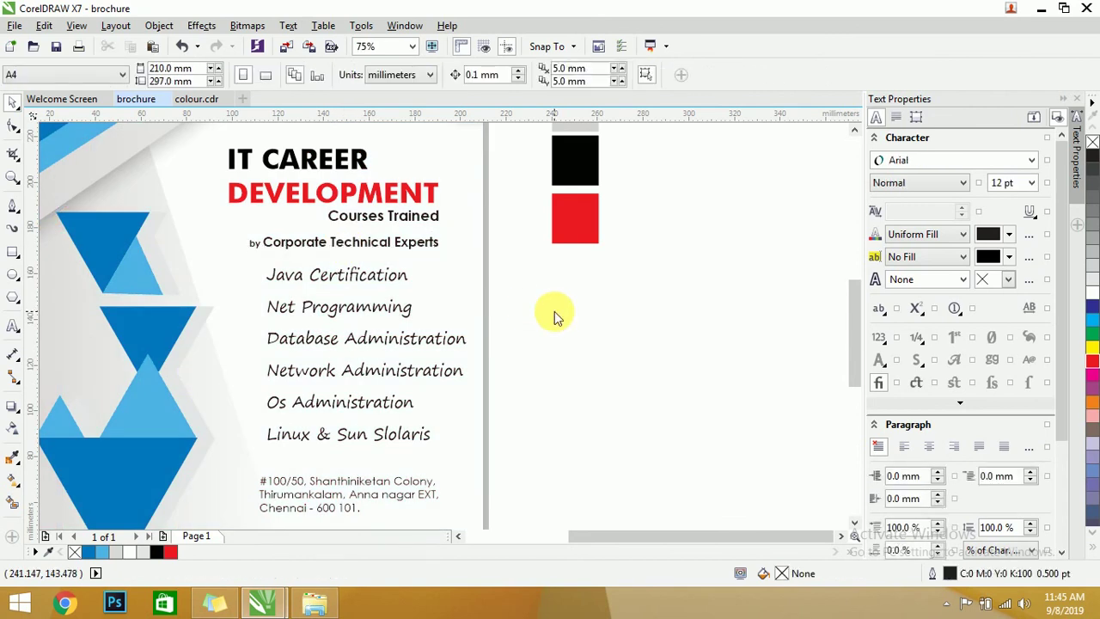
Save the drawing to the Desktop as brochure in CDR format, version 17.0.
{"action": "key", "text": "ctrl+s"}
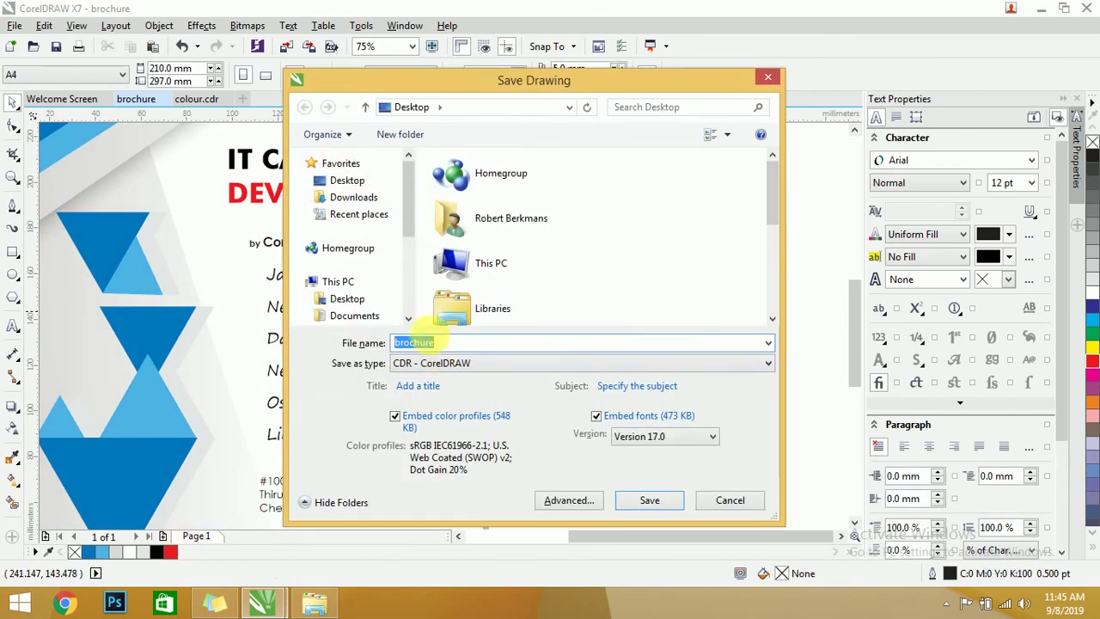
{"action": "left_click", "coordinate": [368, 186]}
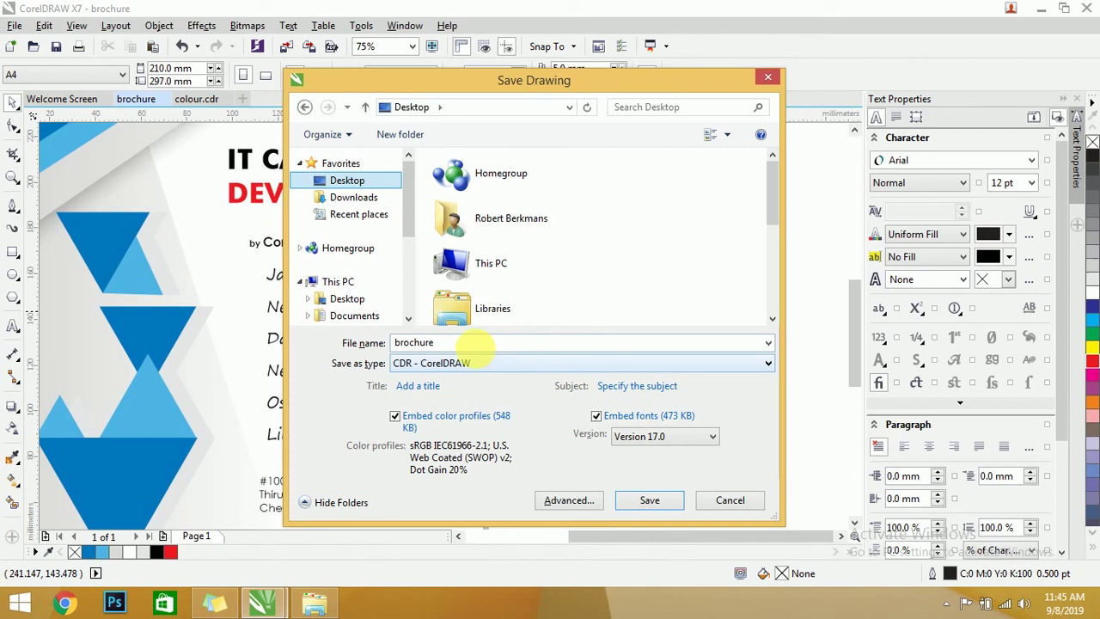
{"action": "left_click", "coordinate": [646, 505]}
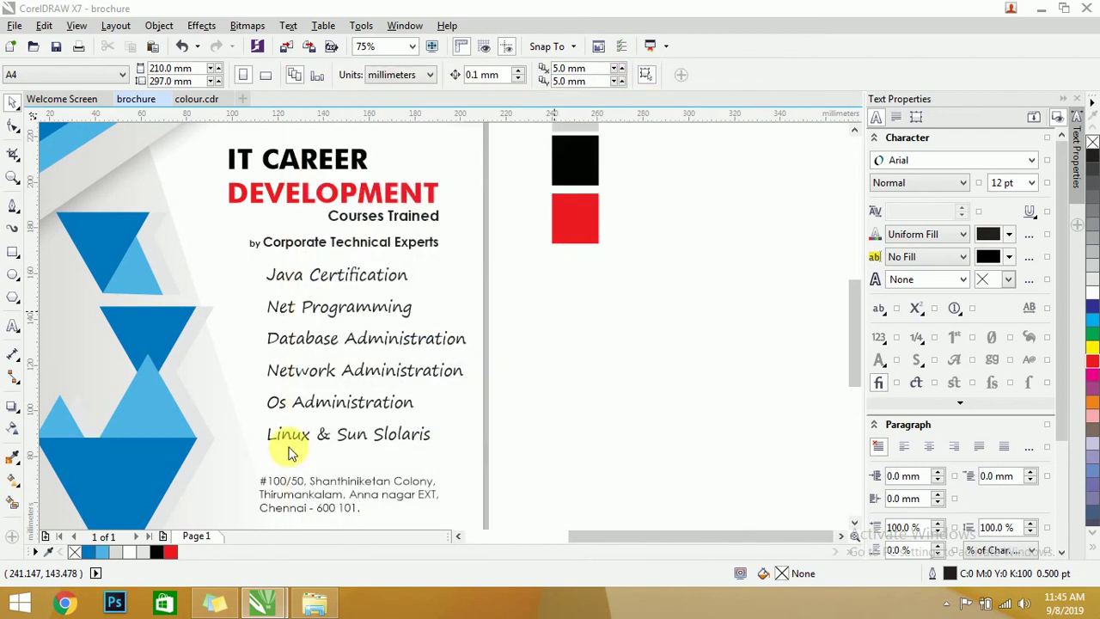
Open the Brochure-1 reference image from the My Work folder, compare its layout and text, and return to CorelDRAW.
{"action": "left_click", "coordinate": [310, 606]}
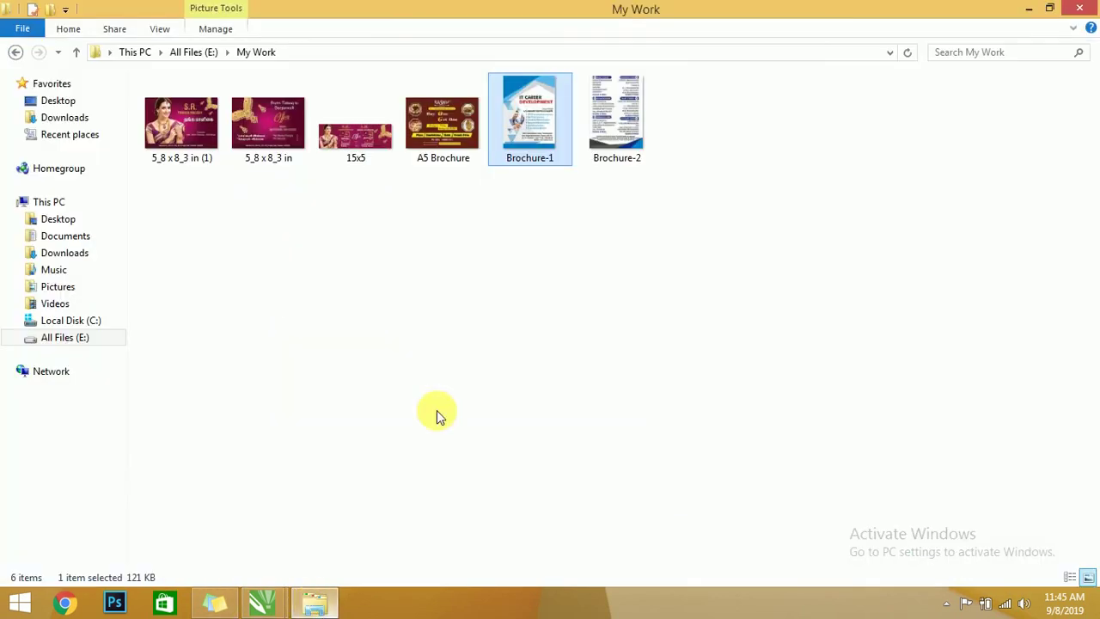
{"action": "double_click", "coordinate": [555, 101]}
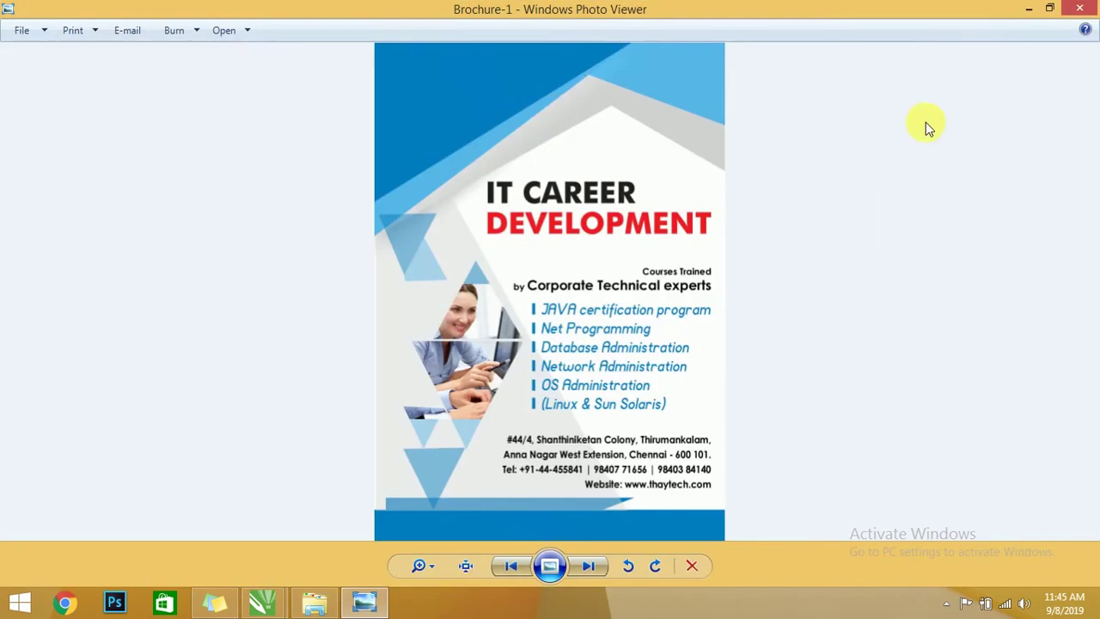
{"action": "left_click", "coordinate": [1081, 10]}
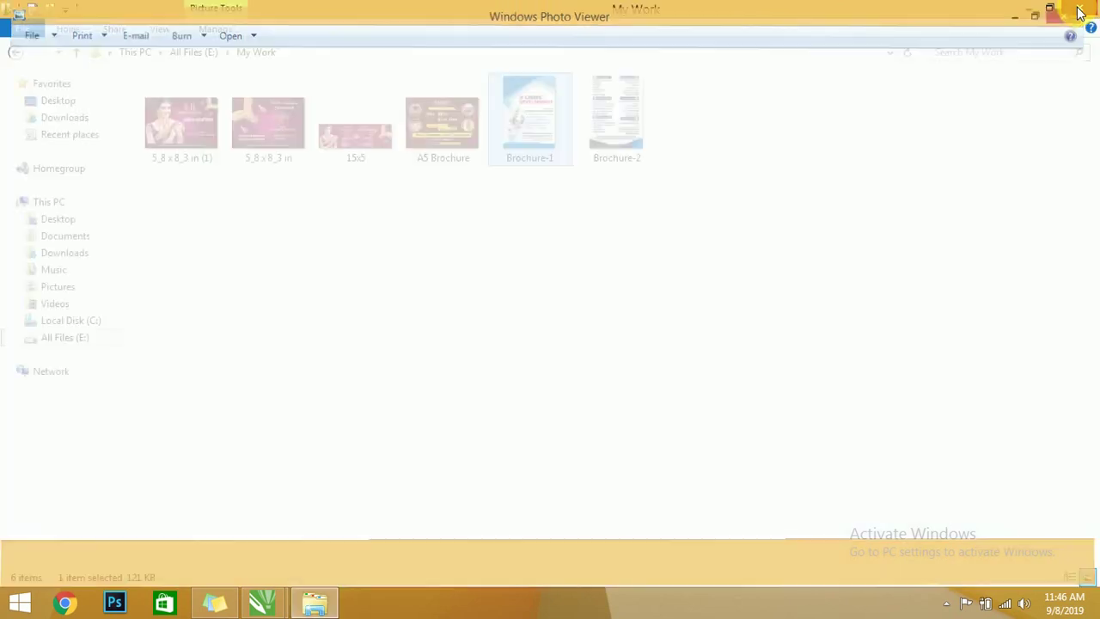
{"action": "left_click", "coordinate": [1070, 10]}
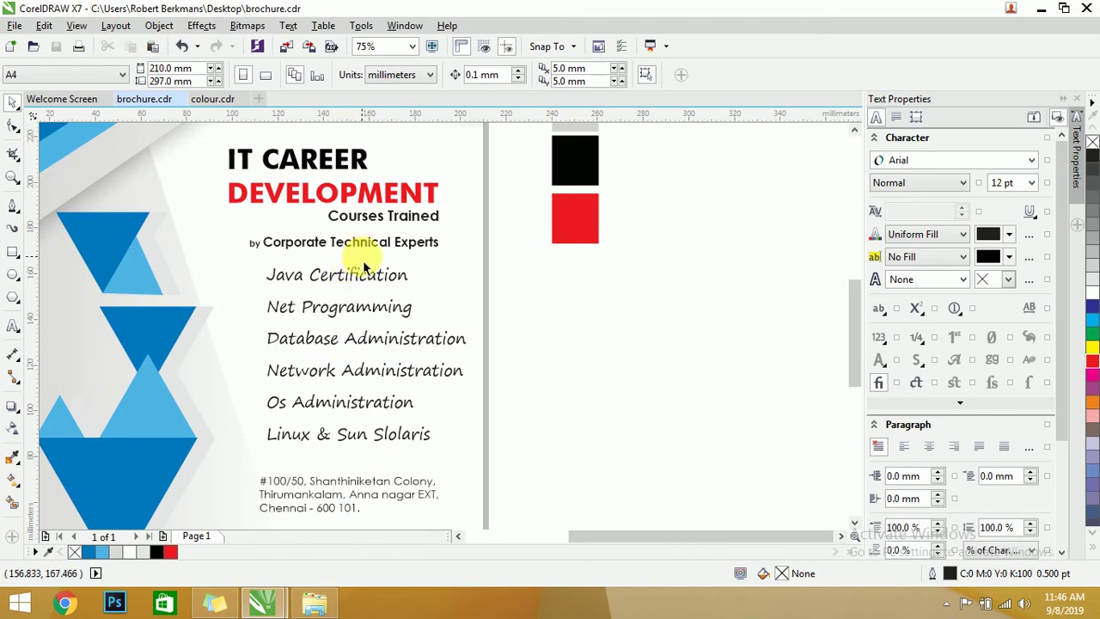
Remove the blank lines above the phone and website lines in the address block.
{"action": "scroll", "coordinate": [373, 319], "scroll_direction": "down", "scroll_amount": 2}
{"action": "scroll", "coordinate": [358, 460], "scroll_direction": "up", "scroll_amount": 2}
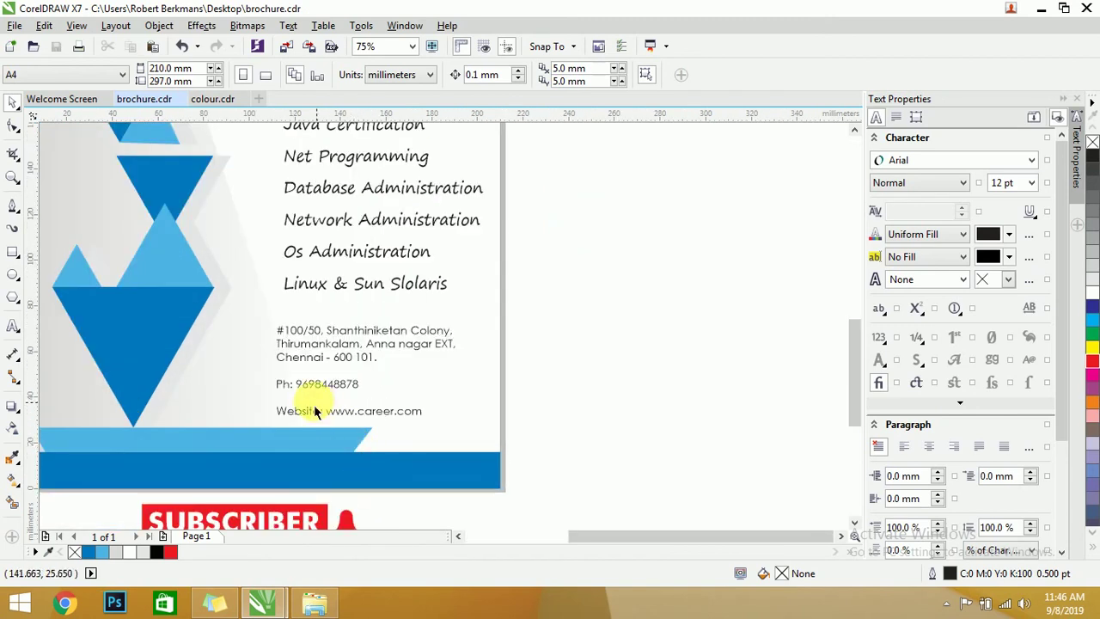
{"action": "scroll", "coordinate": [284, 386], "scroll_direction": "up", "scroll_amount": 2}
{"action": "double_click", "coordinate": [284, 386]}
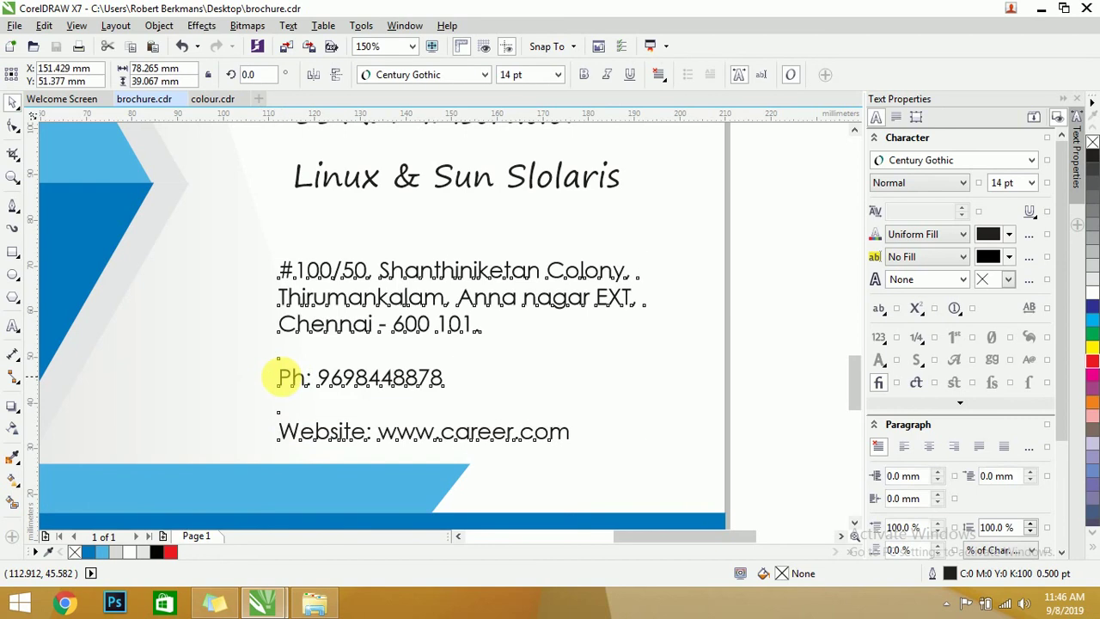
{"action": "key", "text": "BackSpace"}
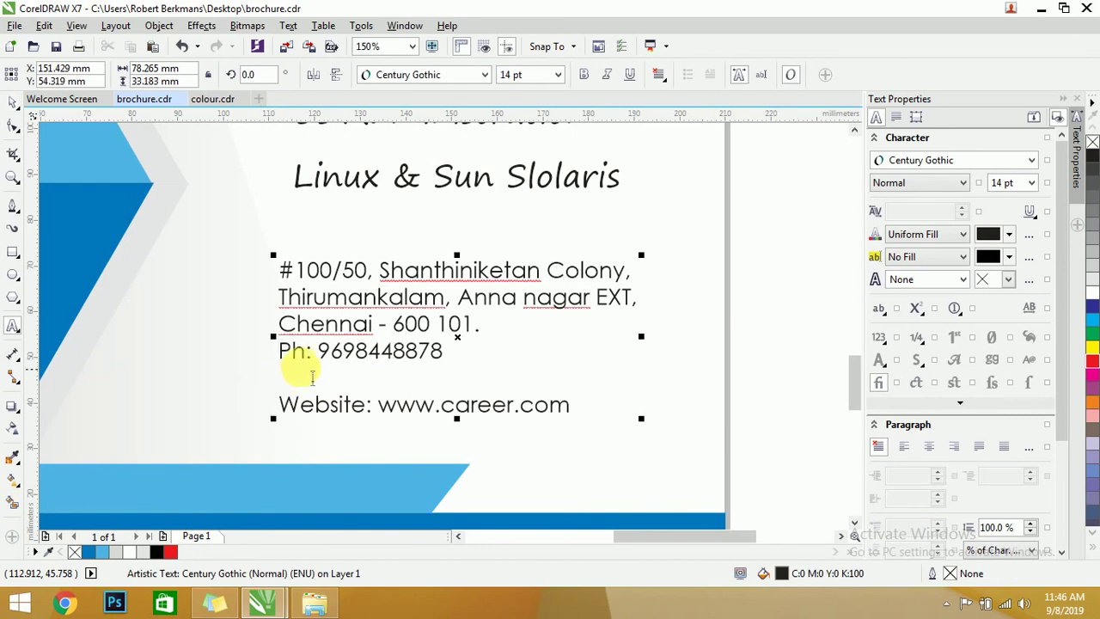
{"action": "left_click", "coordinate": [293, 417]}
{"action": "key", "text": "BackSpace"}
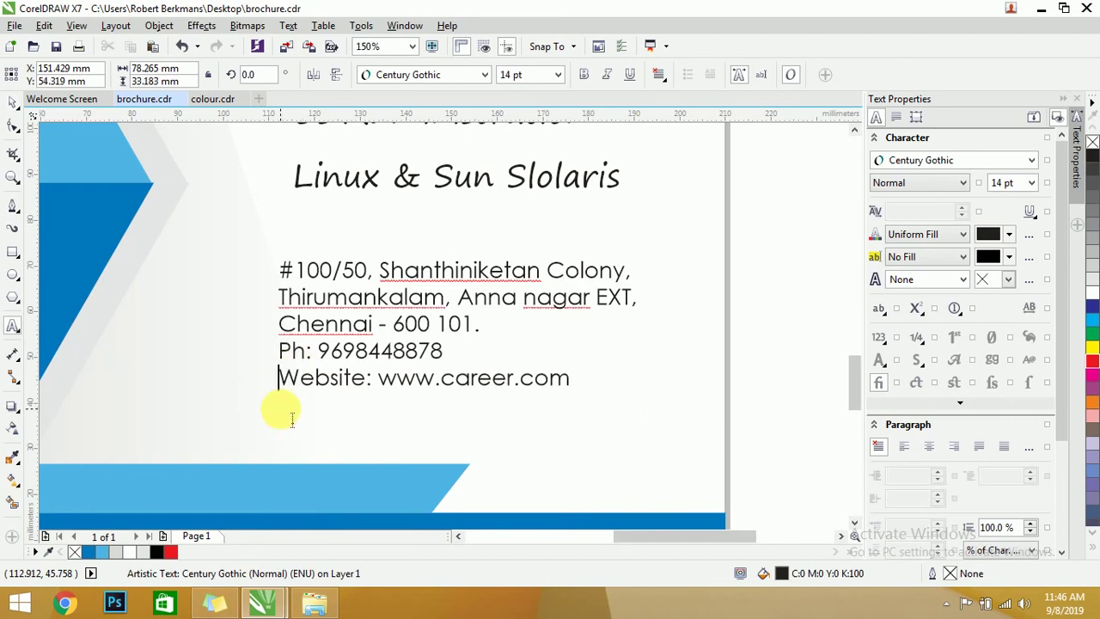
{"action": "key", "text": "Escape"}
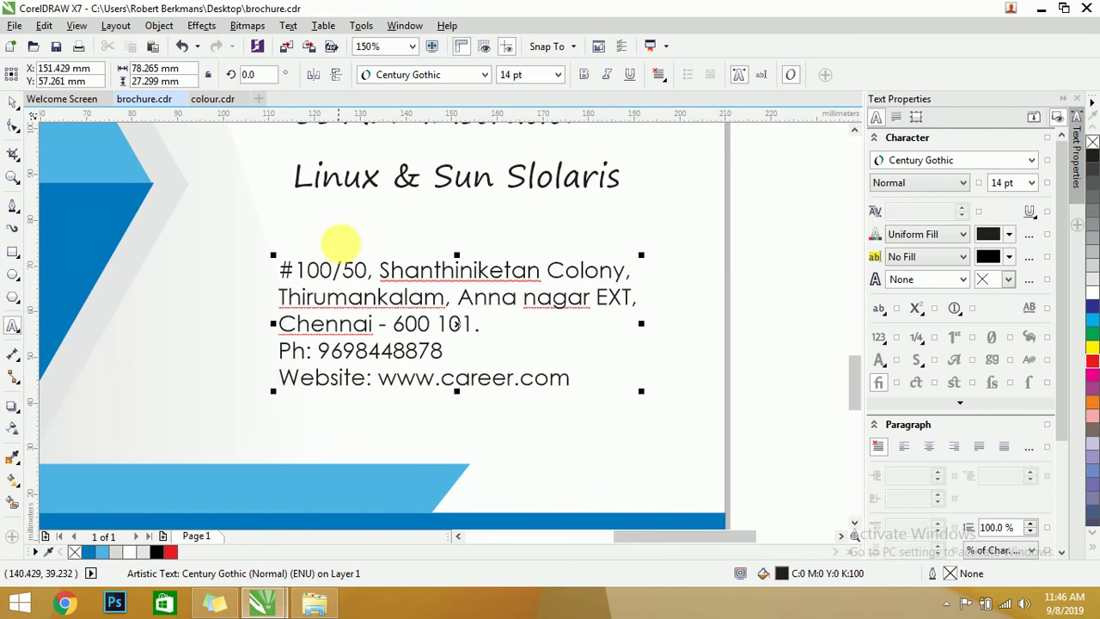
Make the whole address block bold and shift it about 10 mm left and slightly down.
{"action": "left_click", "coordinate": [585, 75]}
{"action": "left_click", "coordinate": [14, 106]}
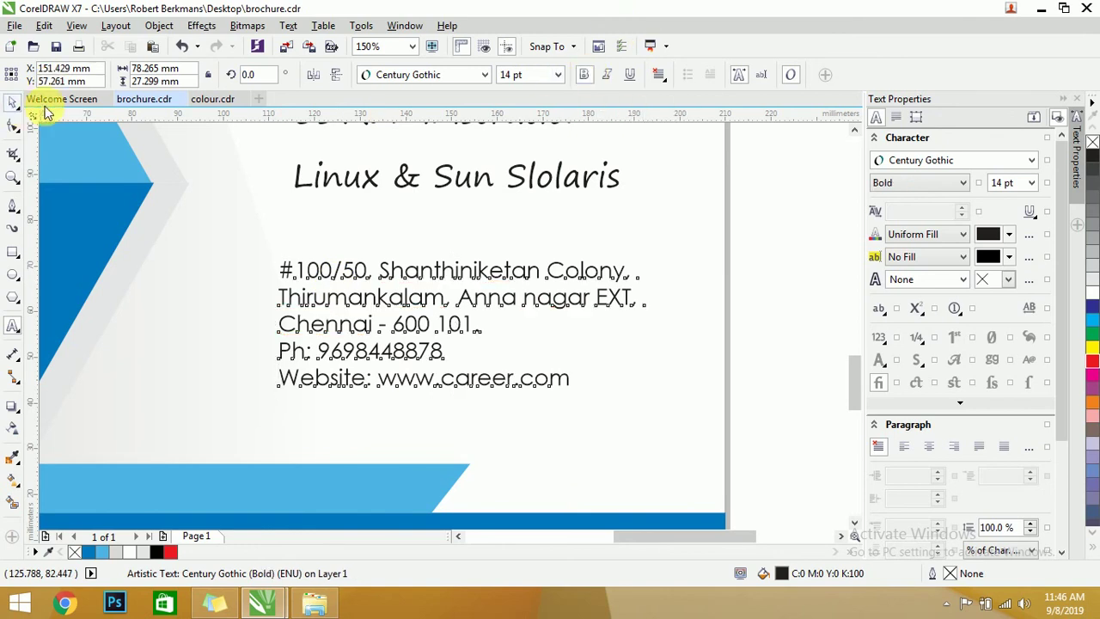
{"action": "left_click", "coordinate": [583, 76]}
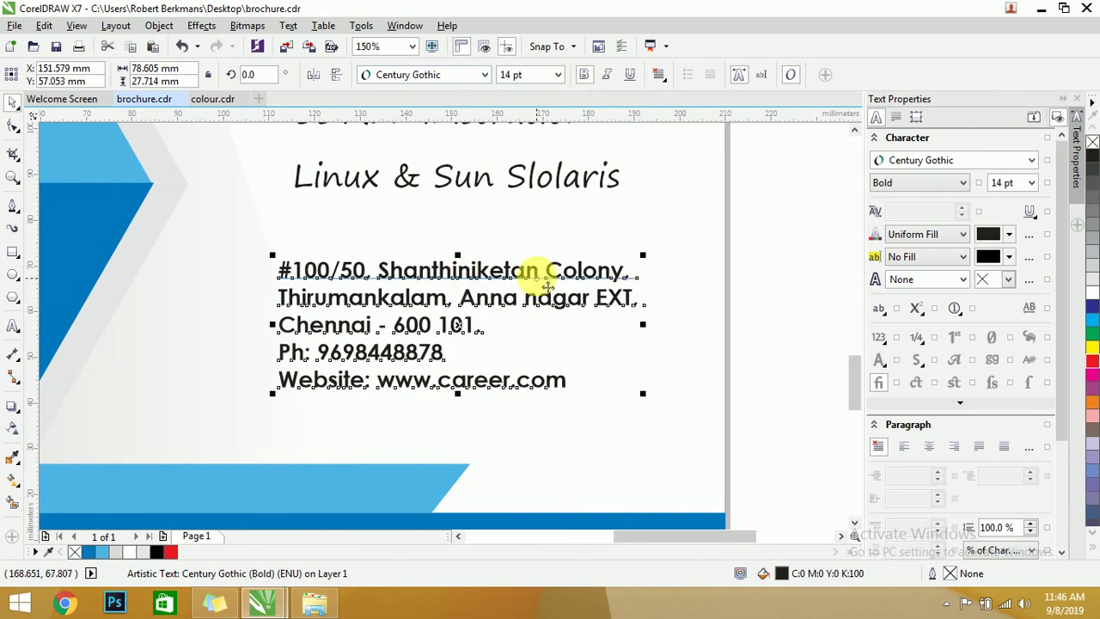
{"action": "left_click_drag", "start_coordinate": [548, 286], "coordinate": [503, 290]}
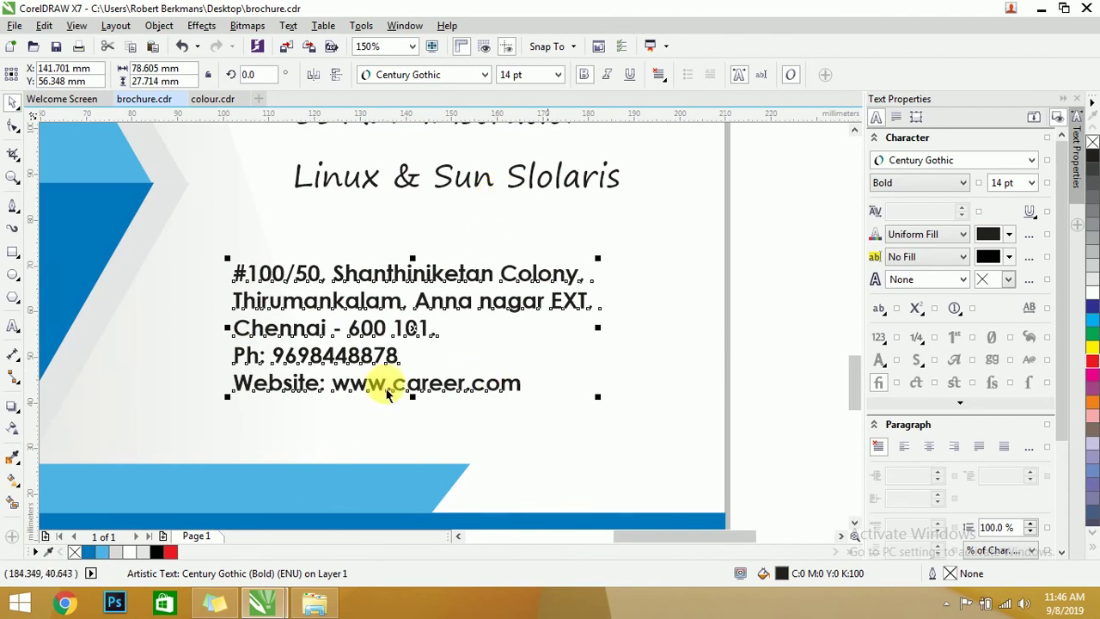
{"action": "double_click", "coordinate": [238, 355]}
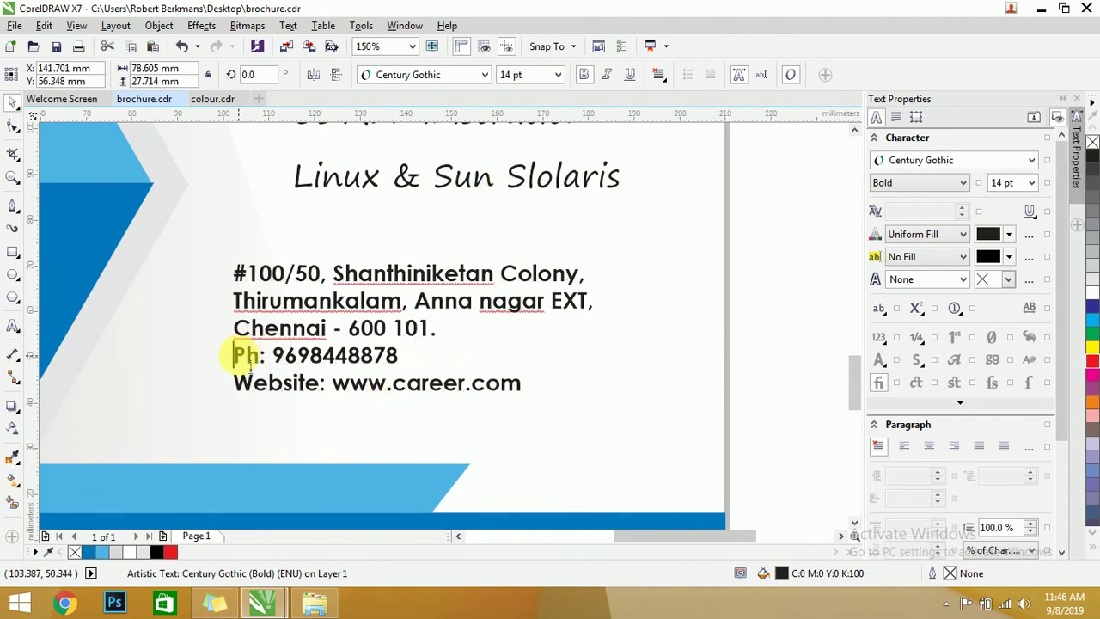
{"action": "type", "text": "0"}
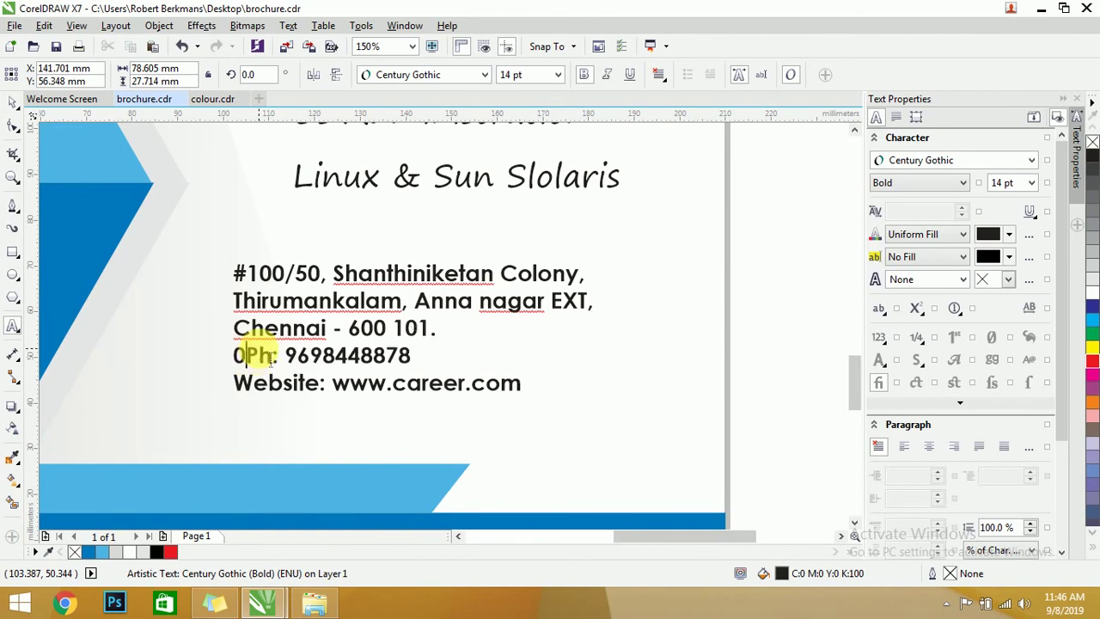
{"action": "key", "text": "BackSpace"}
{"action": "type", "text": "con:"}
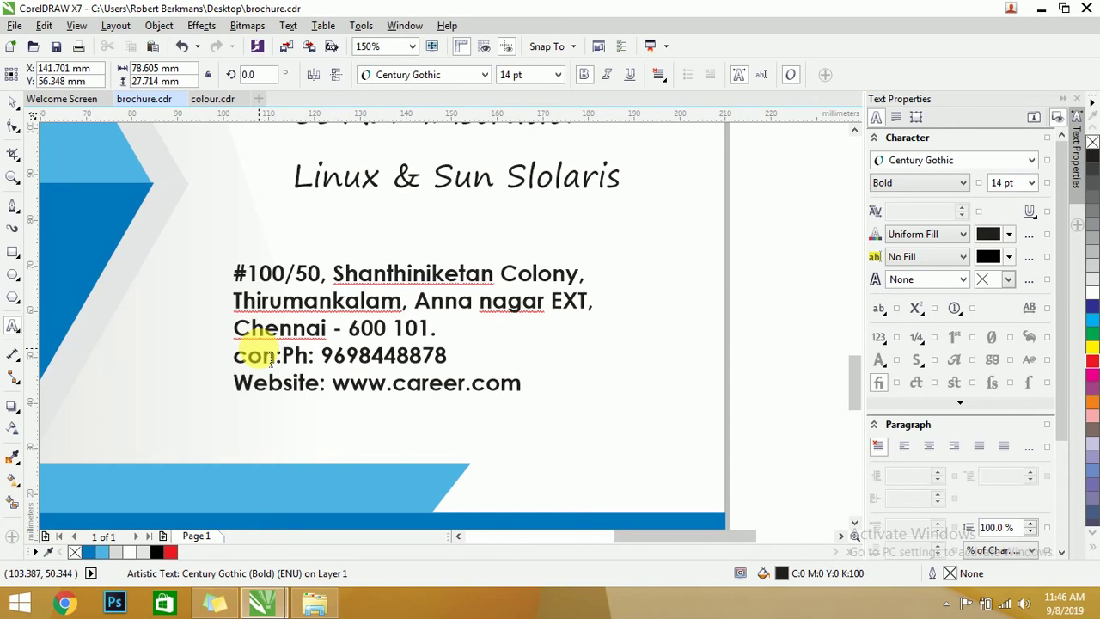
{"action": "key", "text": "BackSpace"}
{"action": "key", "text": "BackSpace"}
{"action": "key", "text": "BackSpace"}
{"action": "key", "text": "BackSpace"}
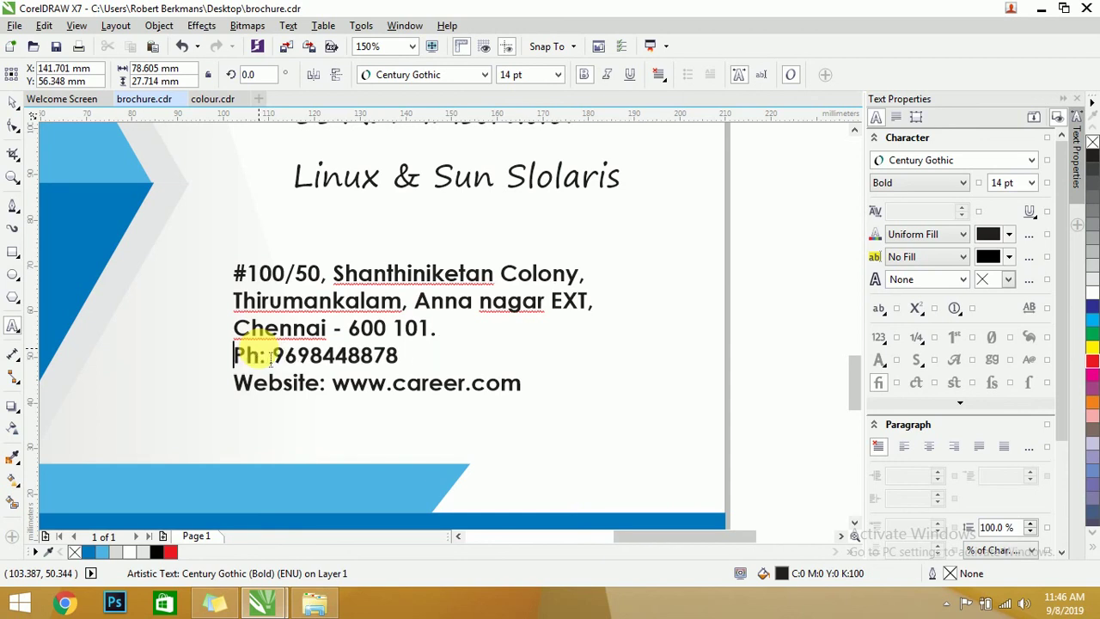